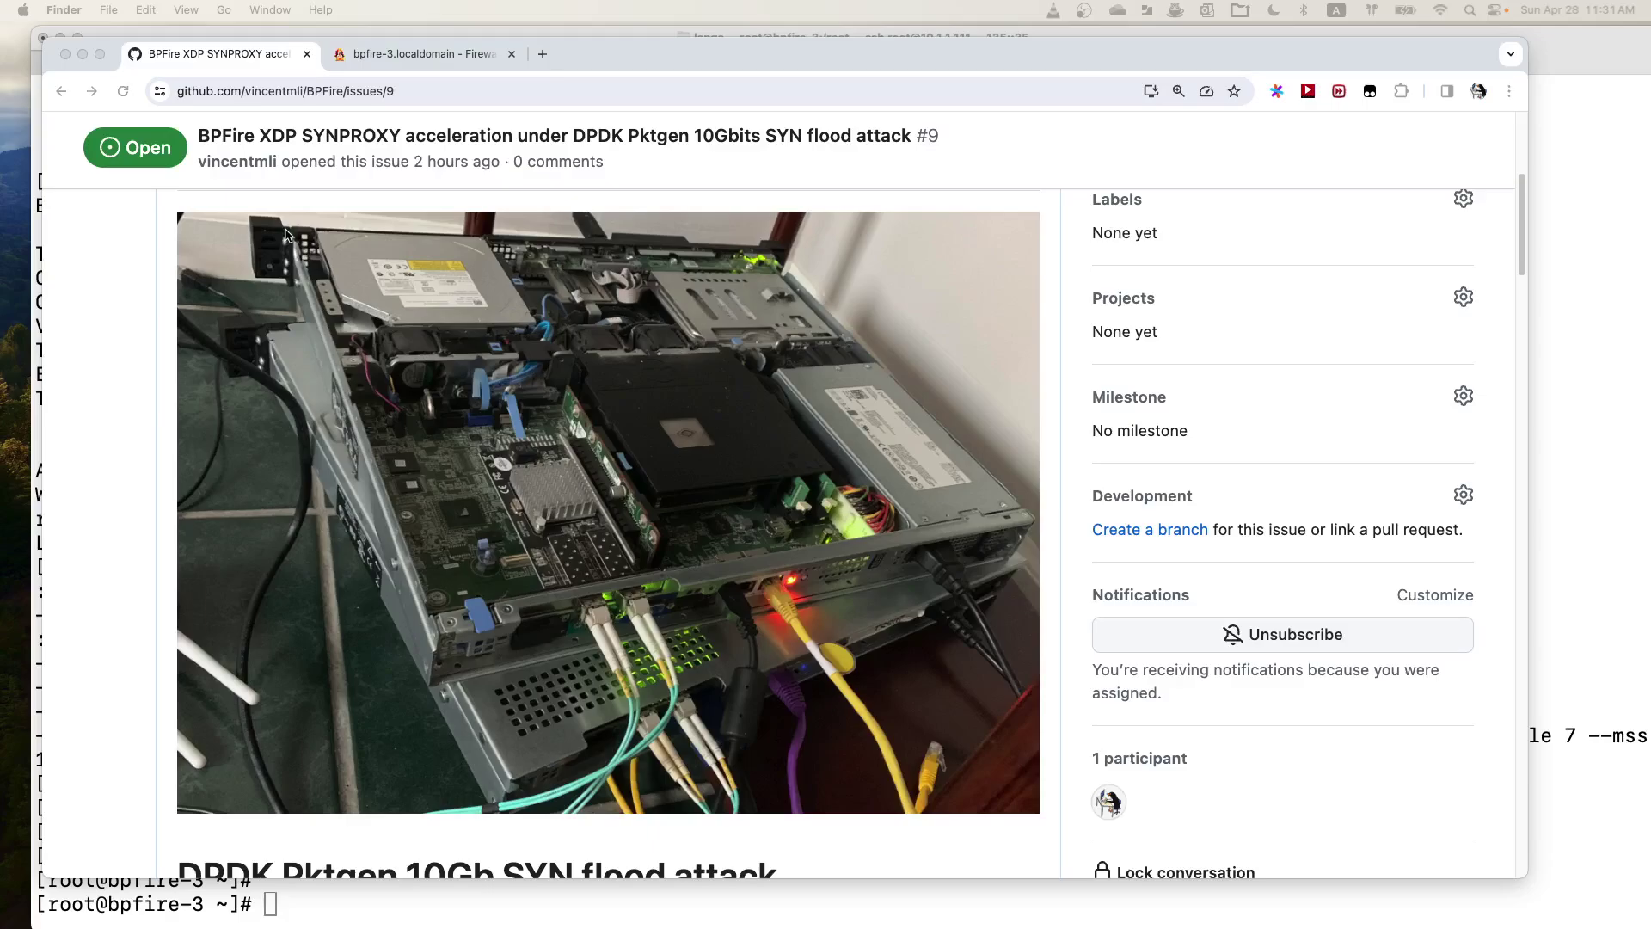
# Step: Switch to Chrome, highlight the title of issue #9 and examine the server photo under Test environment
pyautogui.click(338, 140)
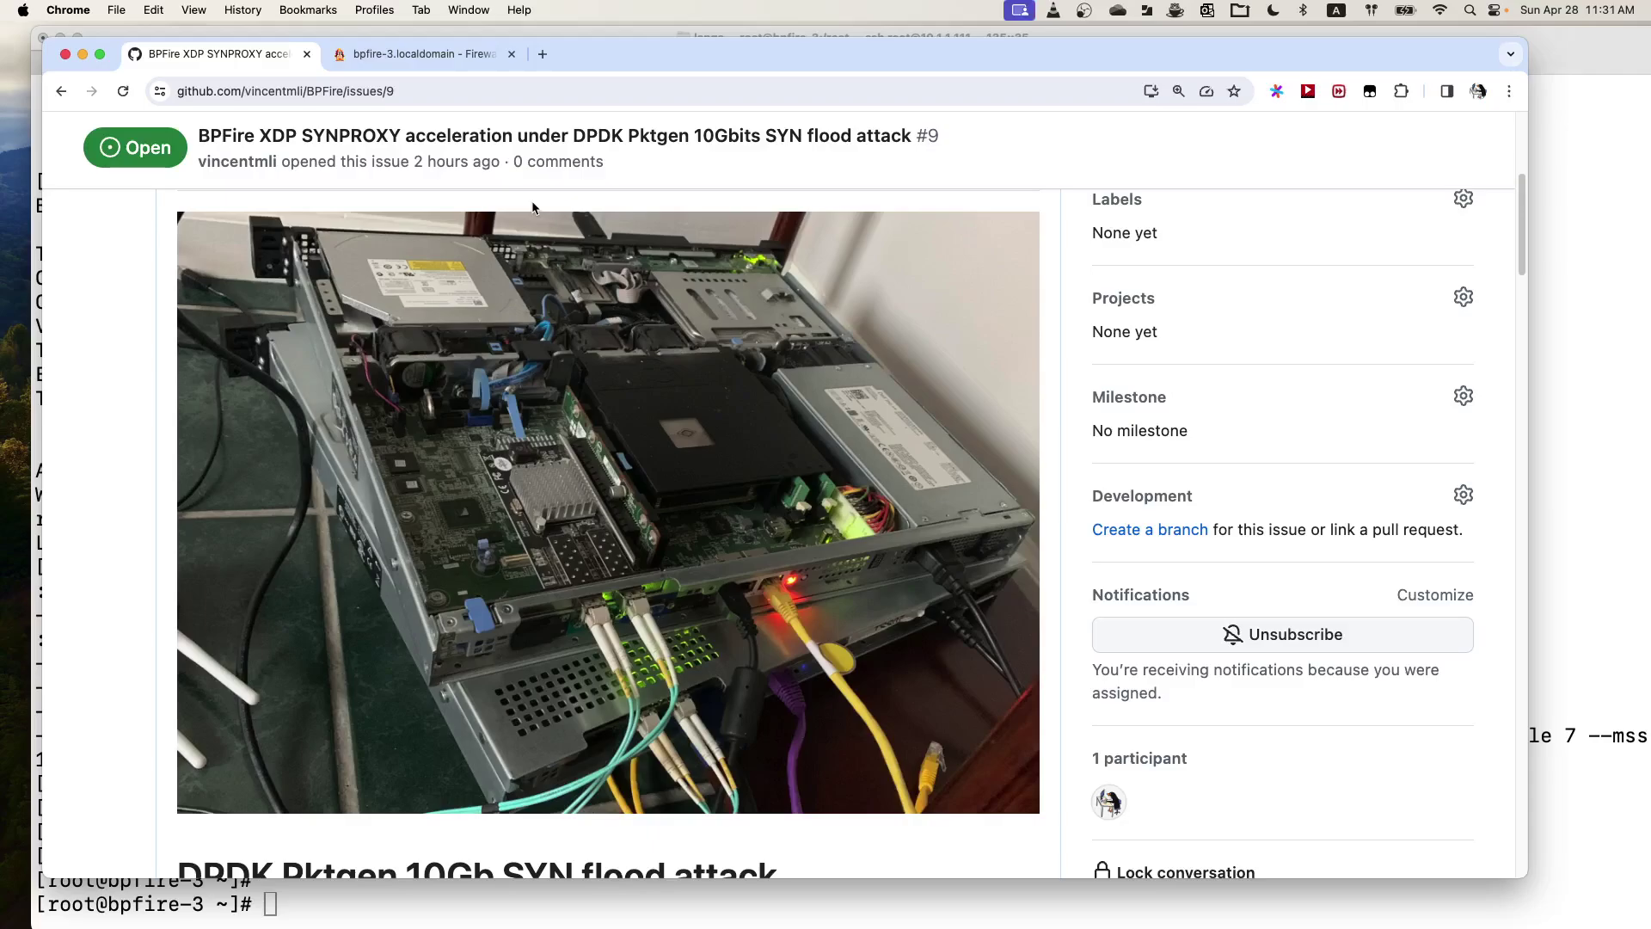
pyautogui.moveTo(972, 135); pyautogui.dragTo(199, 134)
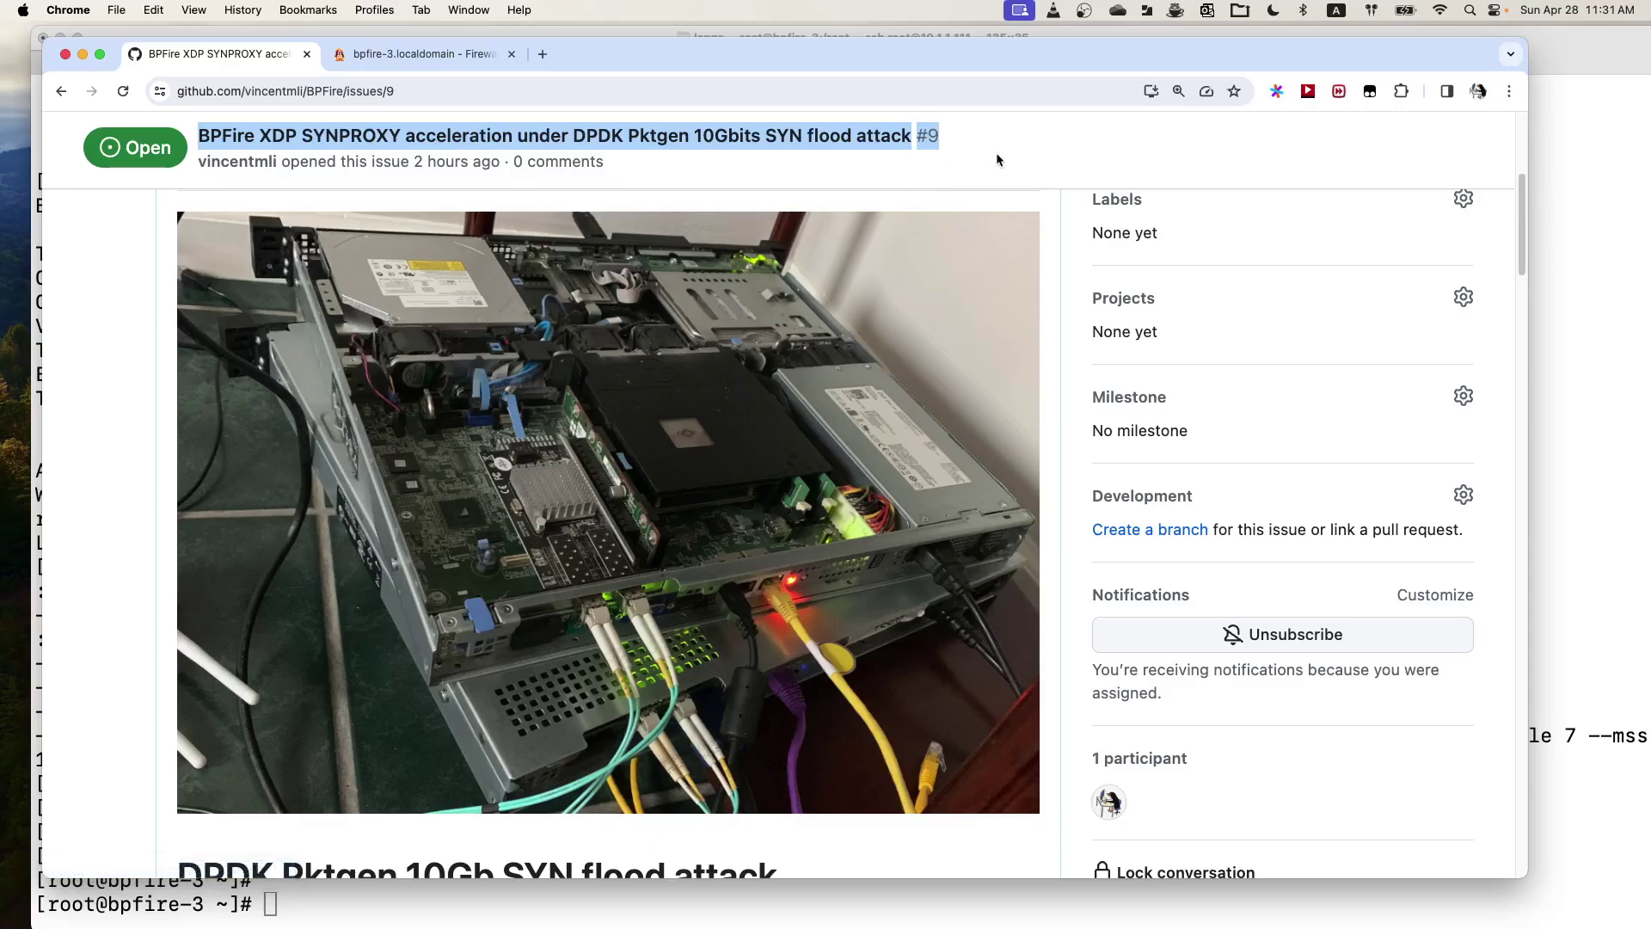
pyautogui.scroll(-3, 911, 453)
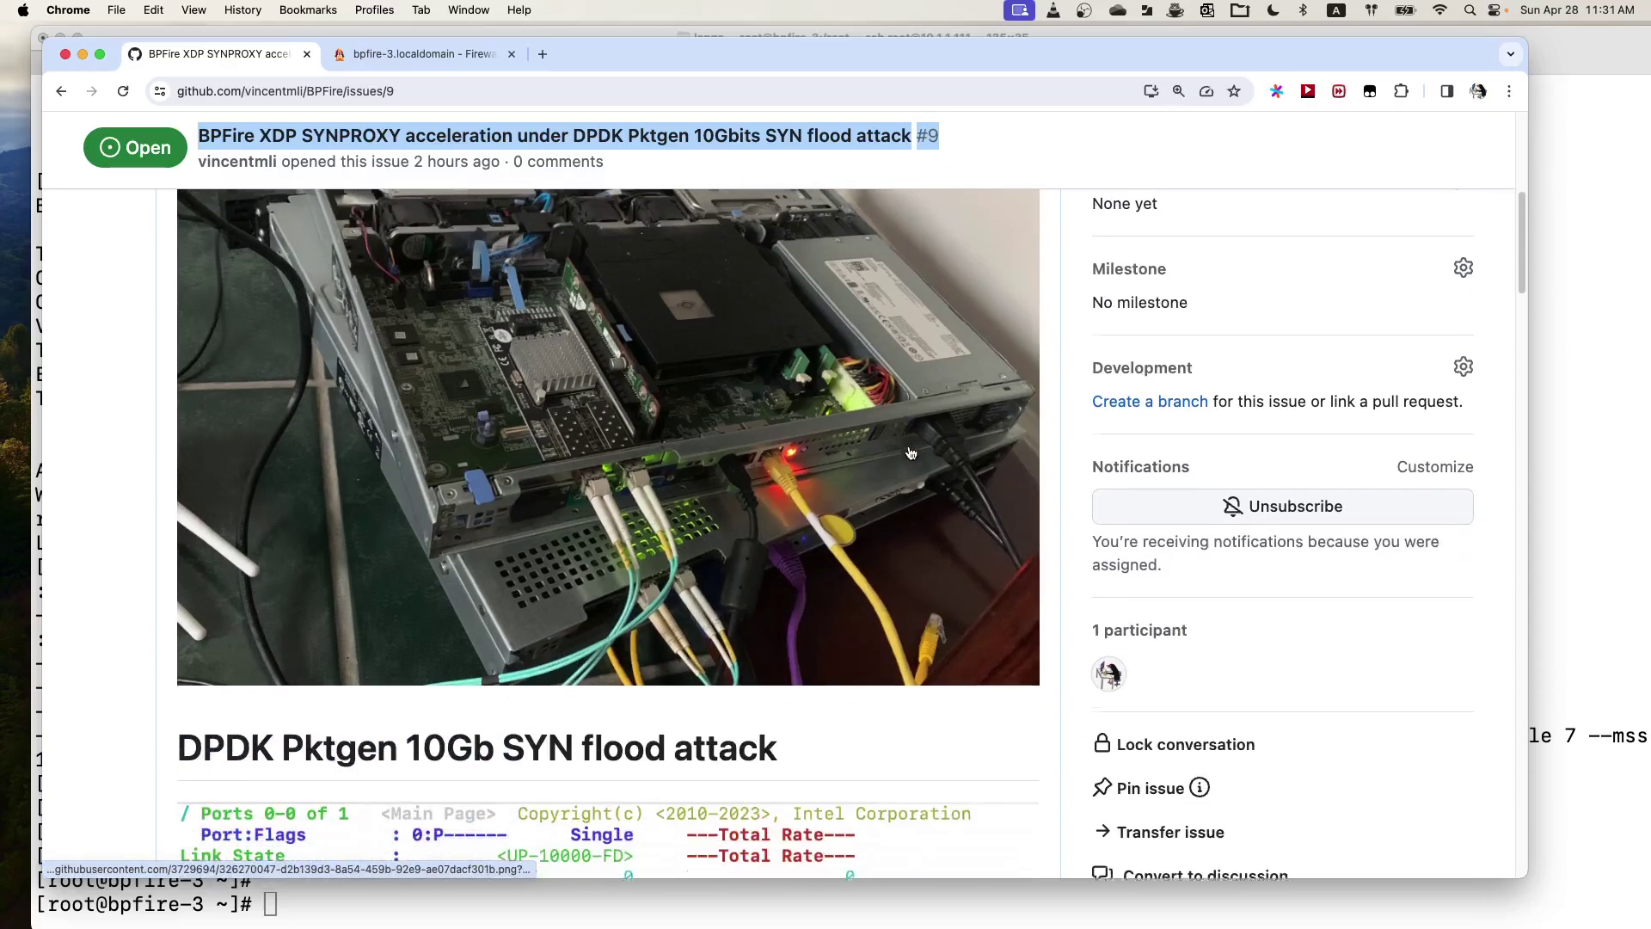
pyautogui.scroll(-5, 911, 453)
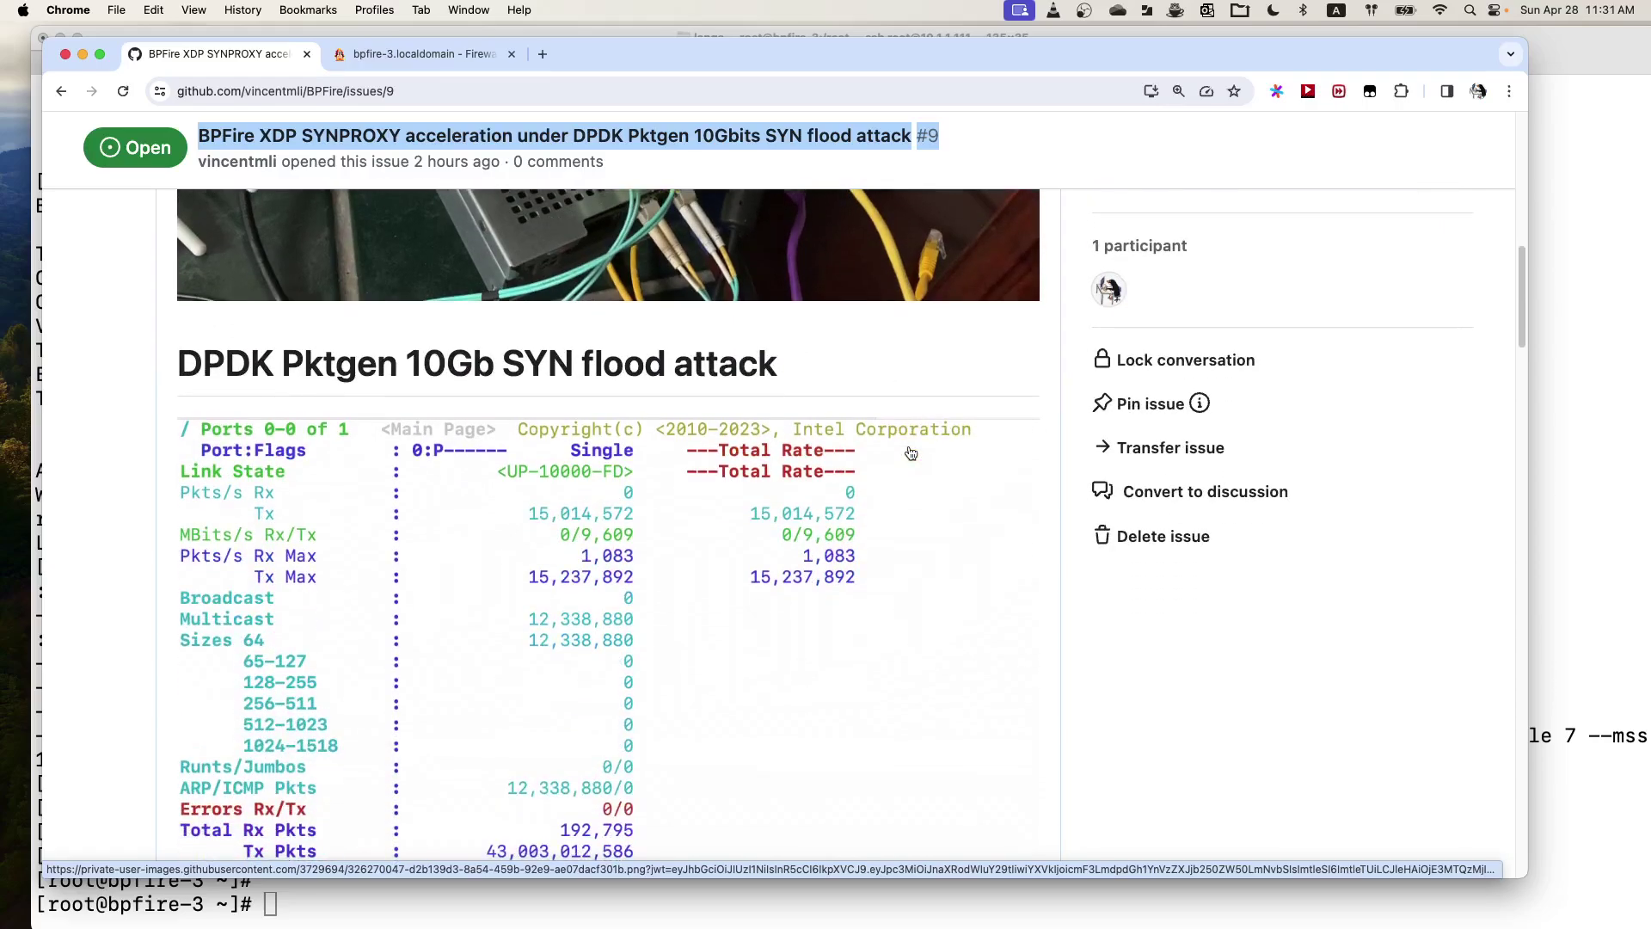
pyautogui.scroll(6, 911, 454)
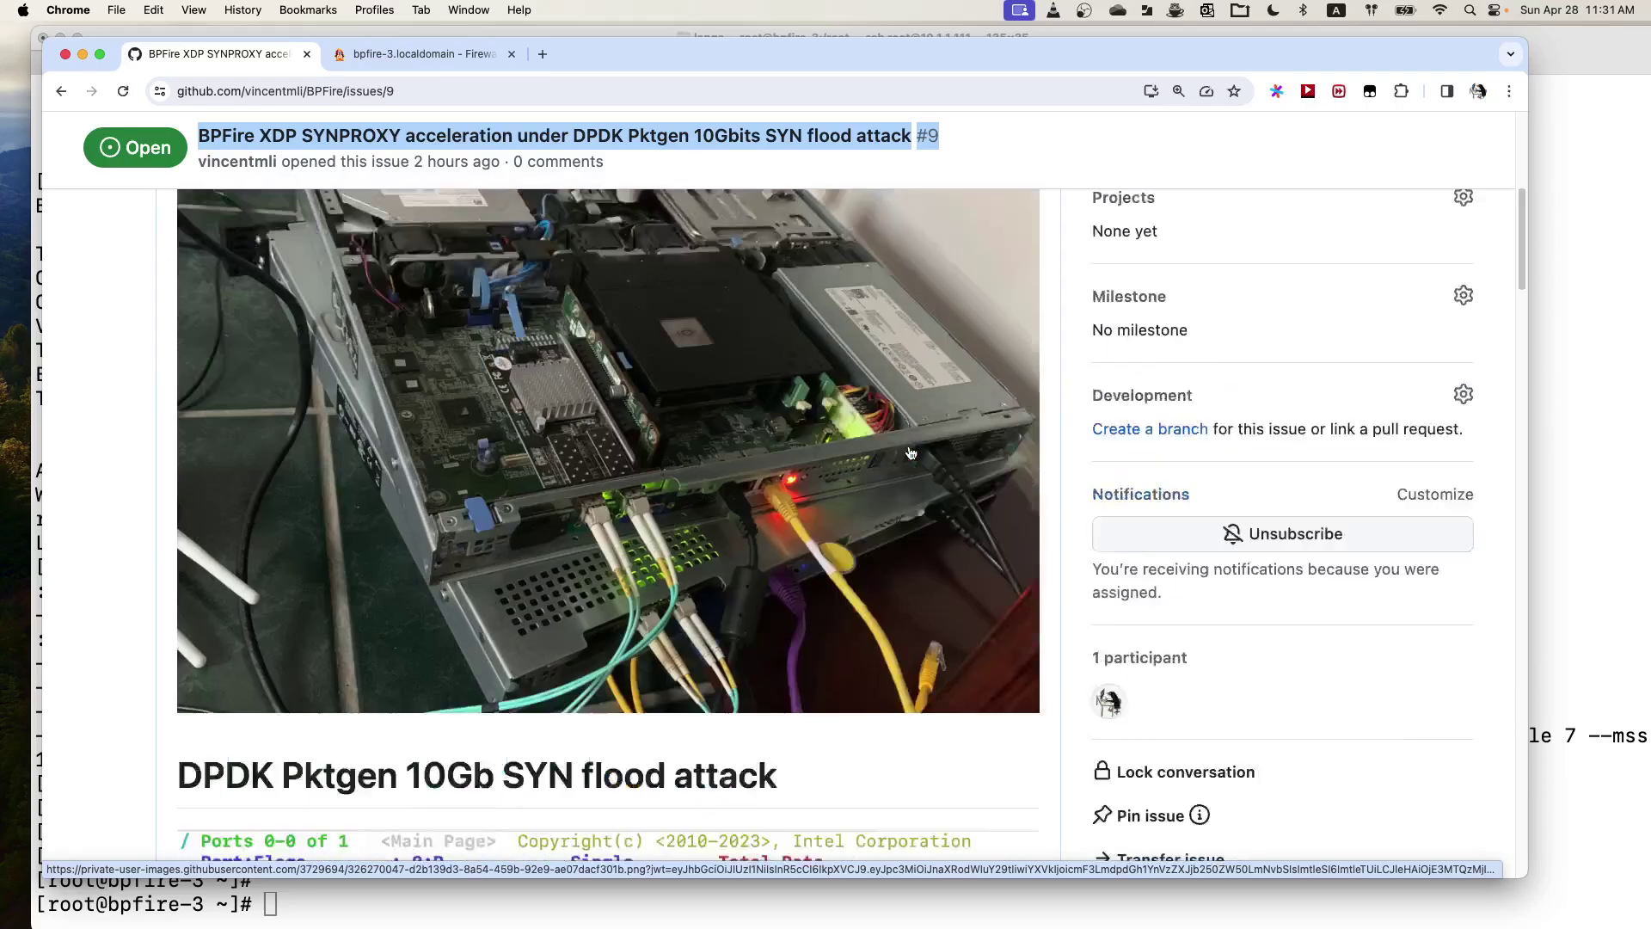
pyautogui.scroll(-10, 910, 454)
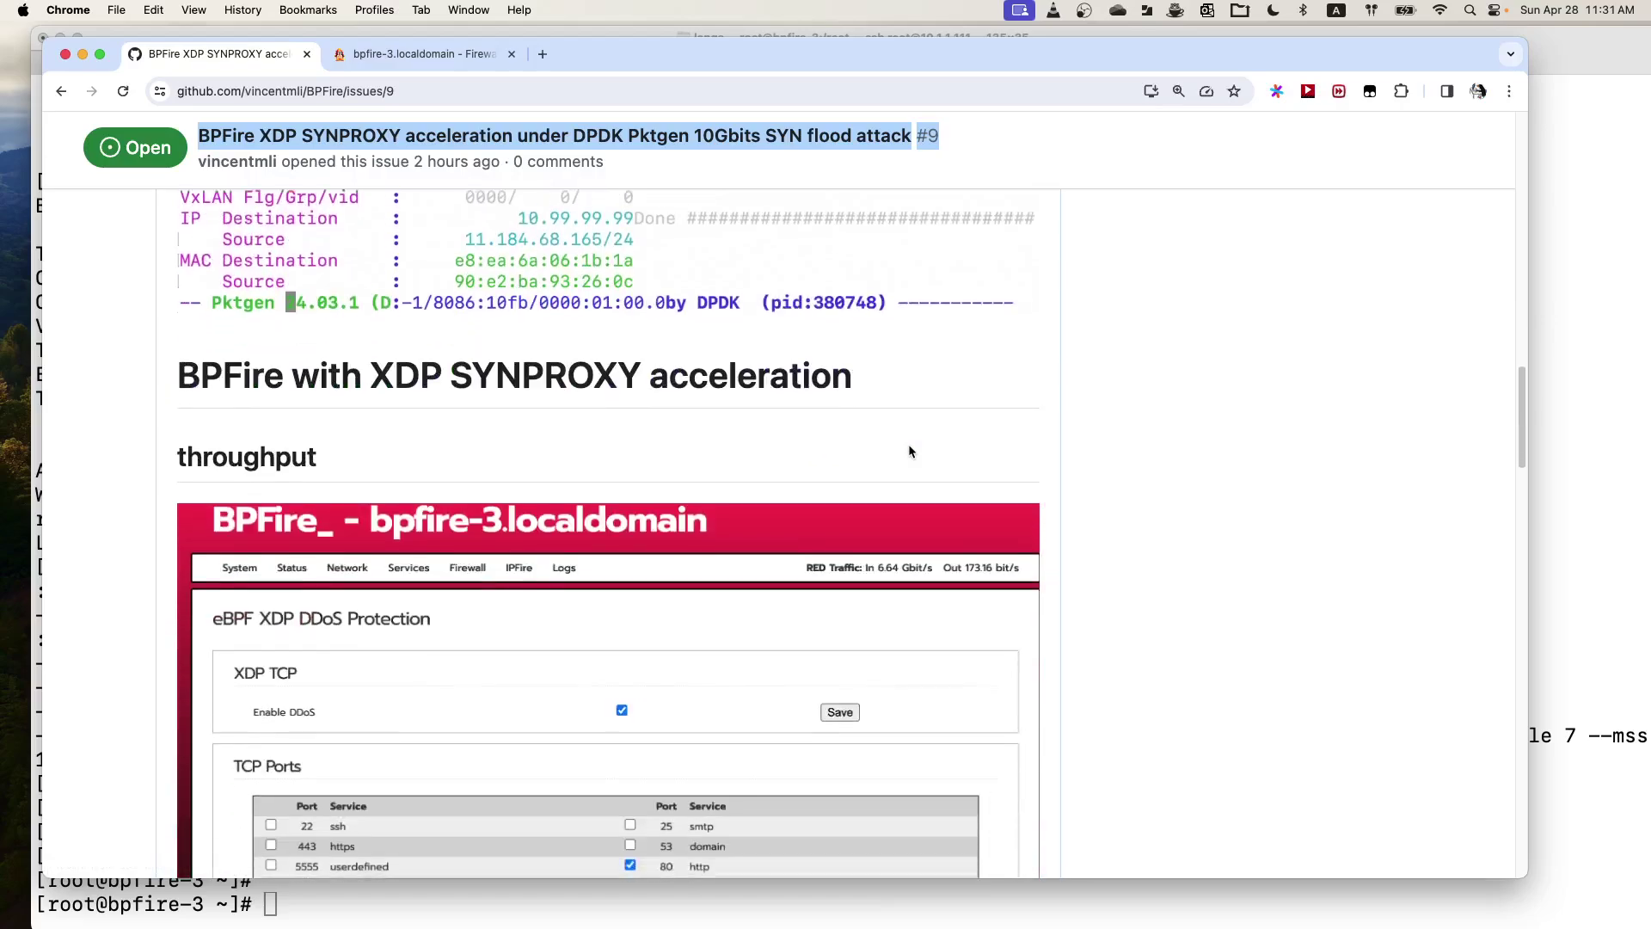
pyautogui.scroll(10, 910, 451)
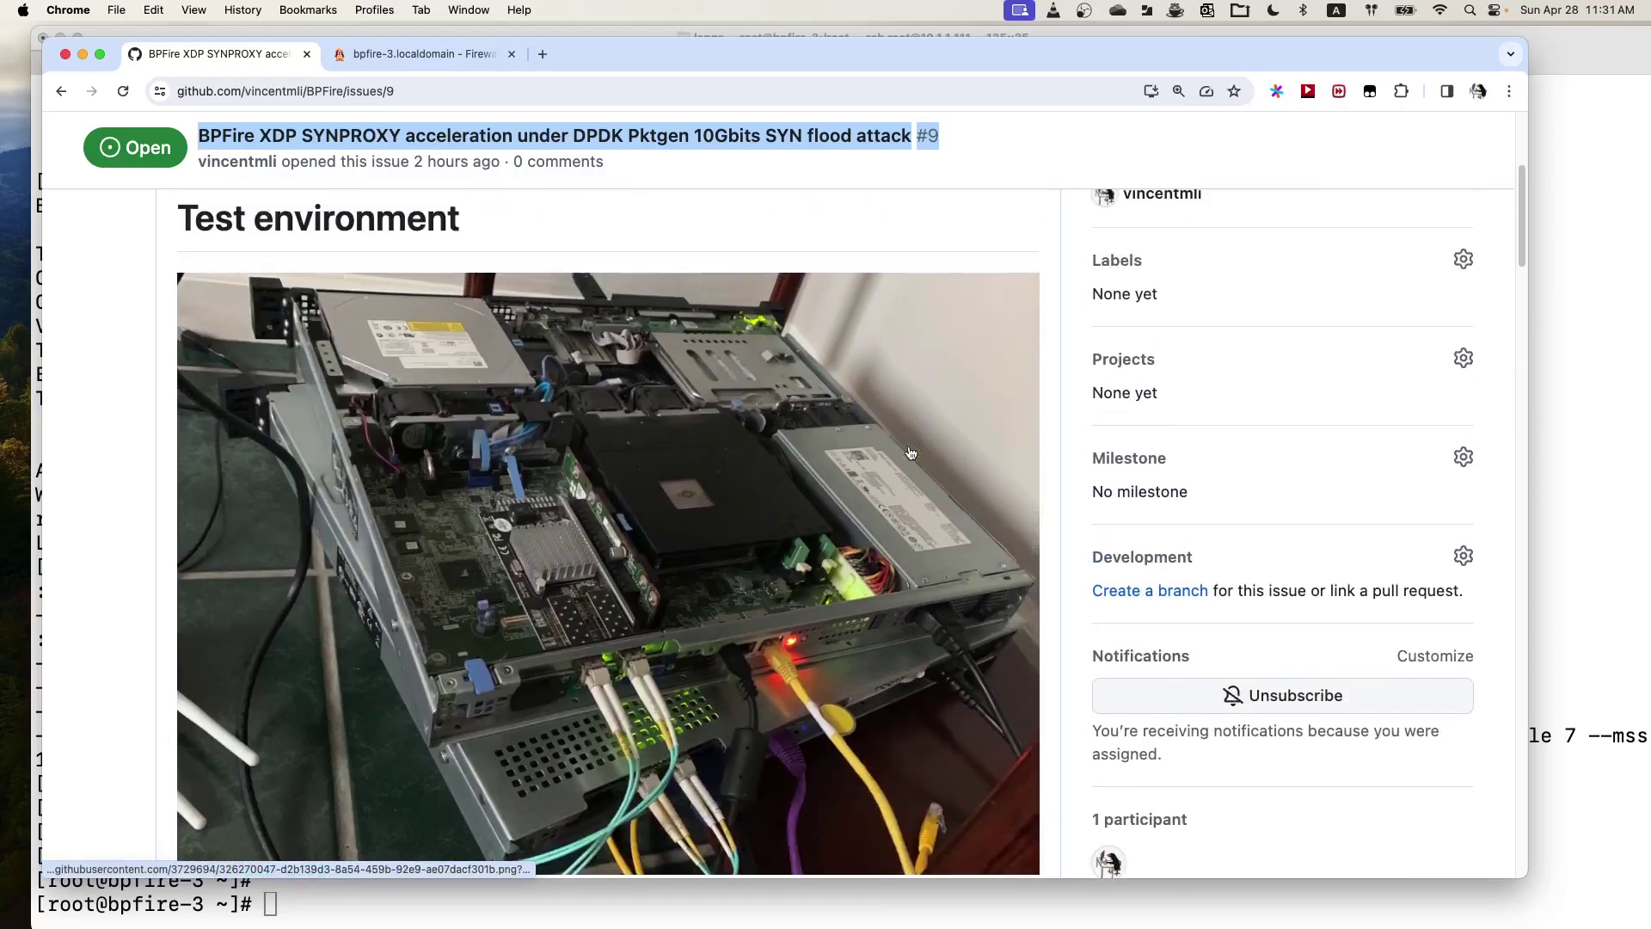
pyautogui.scroll(-1, 911, 453)
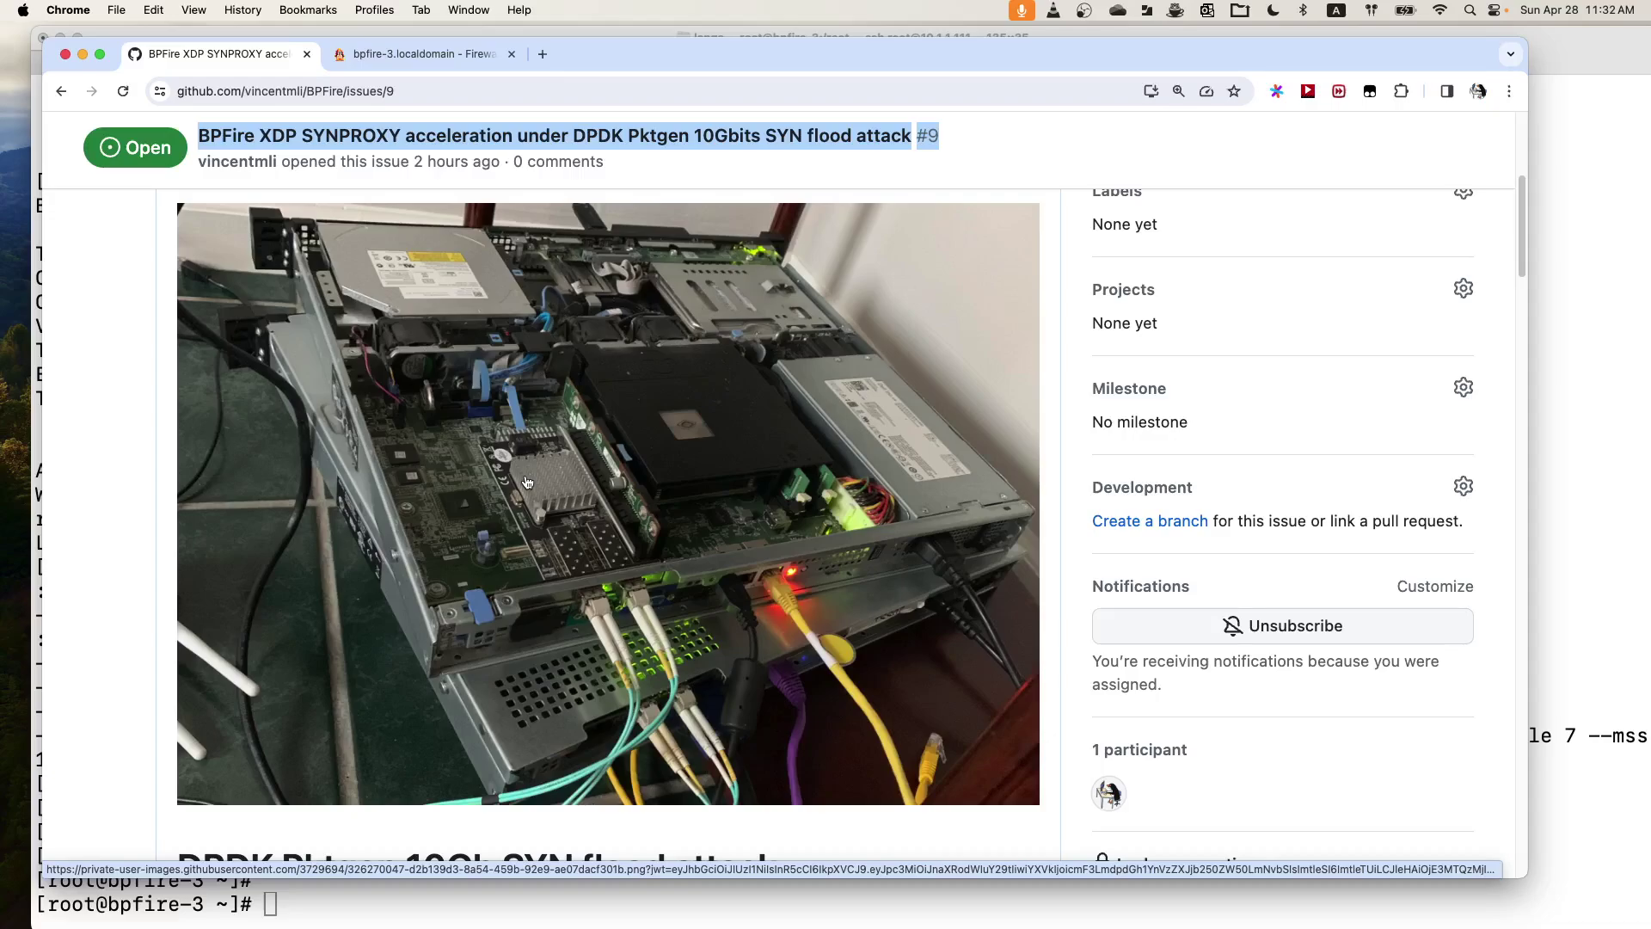
pyautogui.scroll(-1, 688, 503)
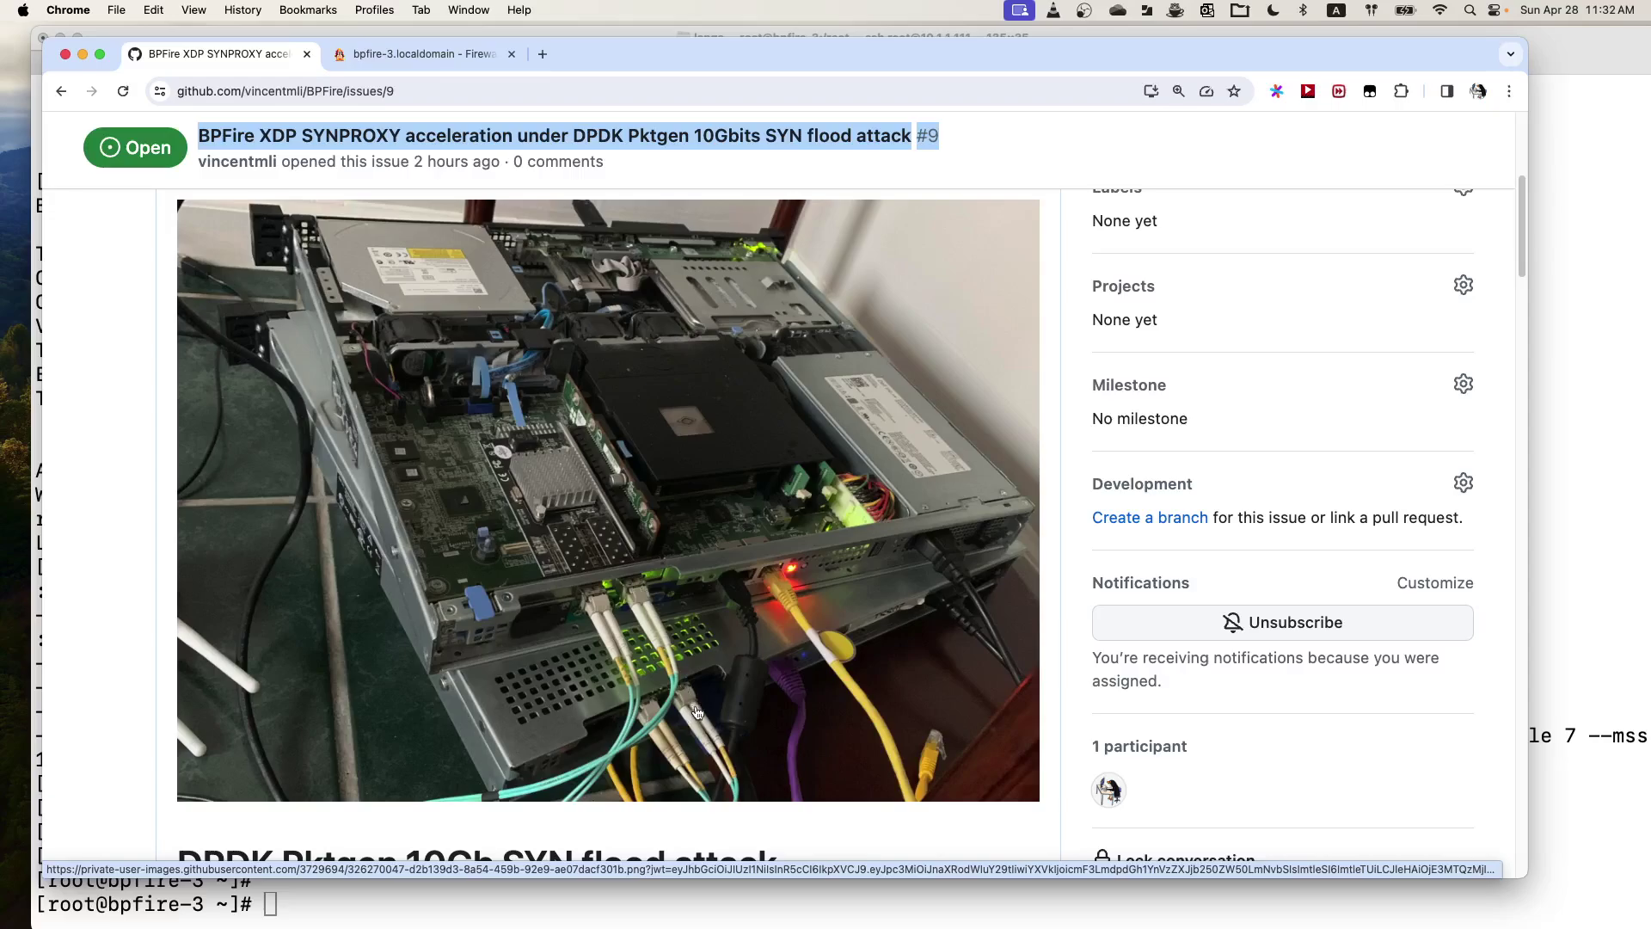
pyautogui.scroll(-1, 695, 705)
pyautogui.scroll(-1, 695, 705)
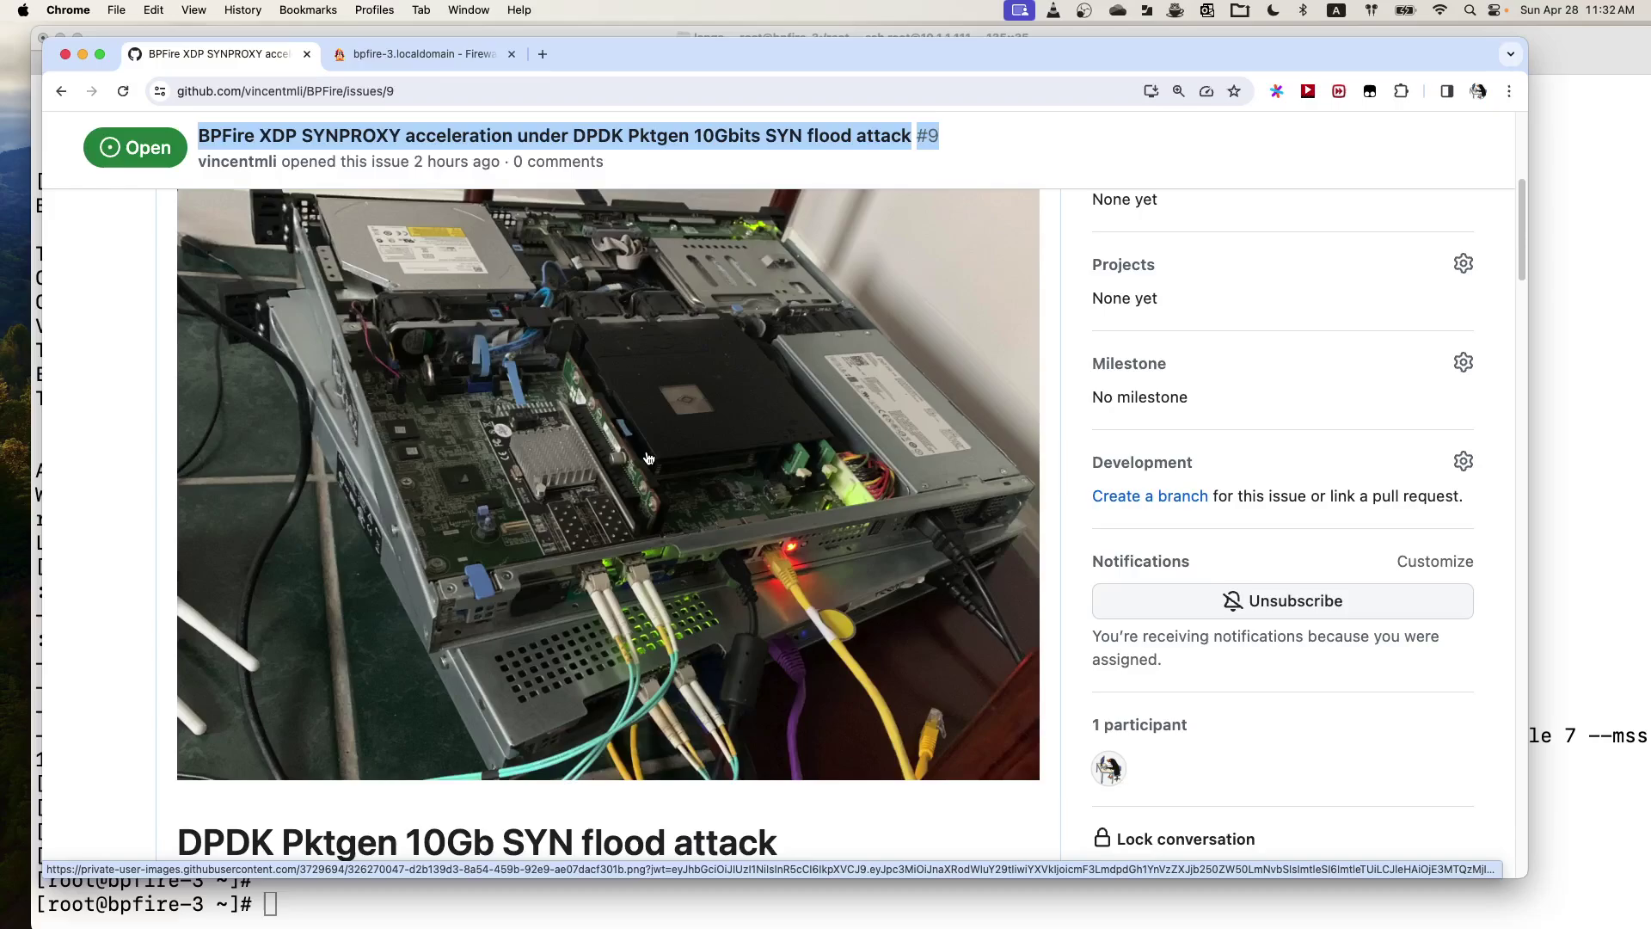
pyautogui.scroll(2, 650, 458)
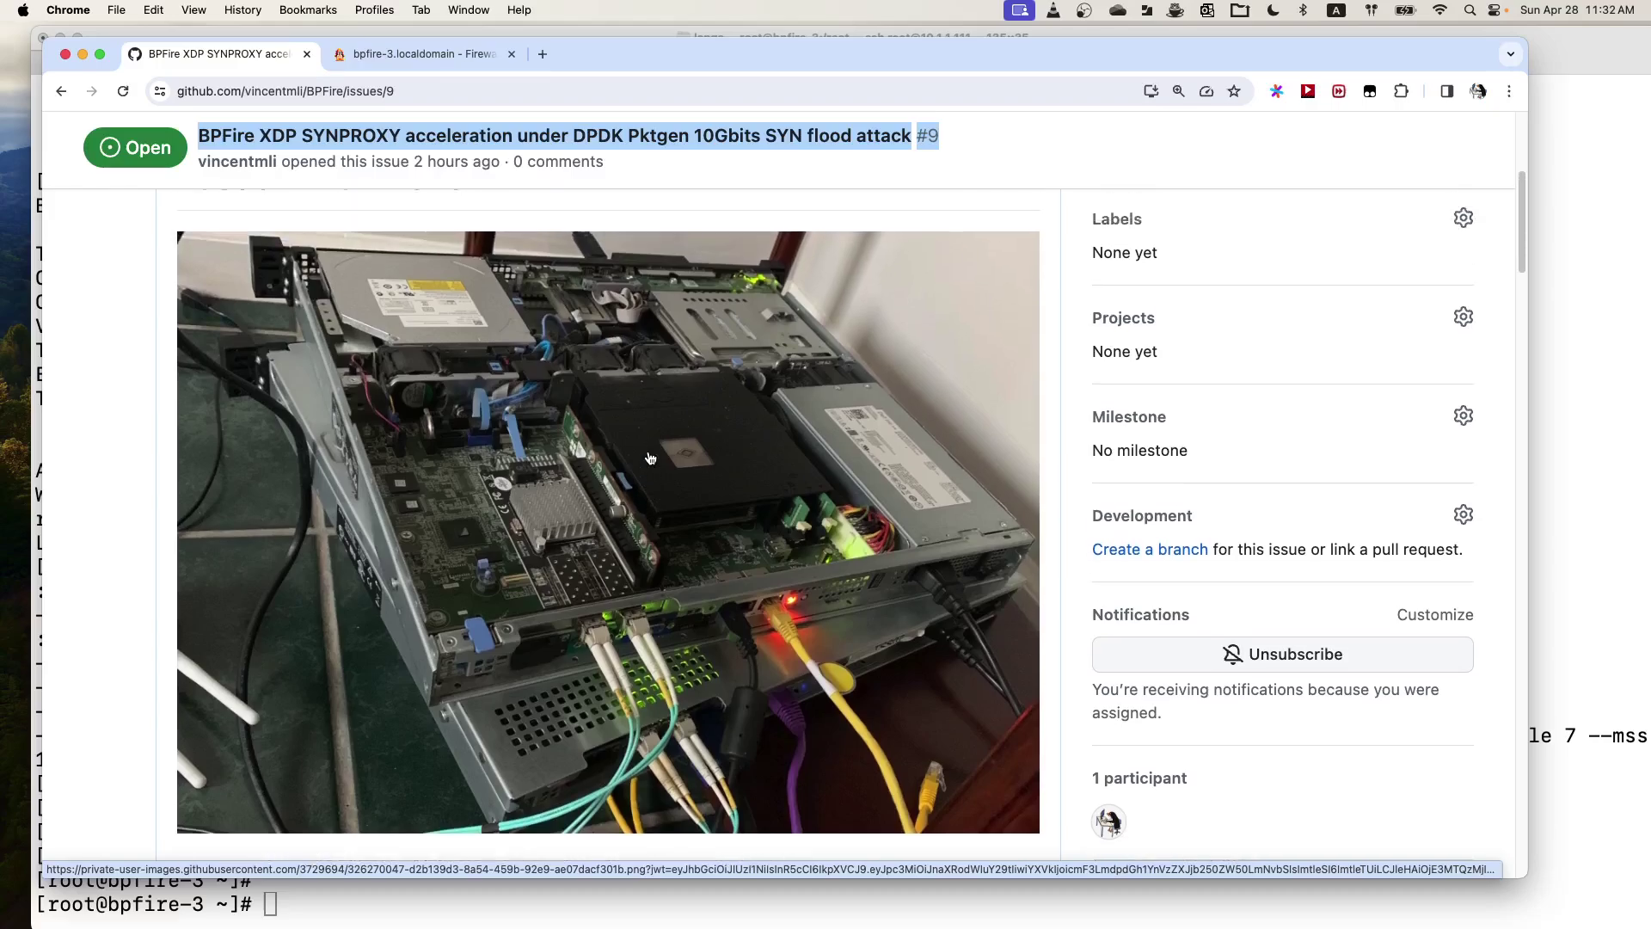
# Step: Skim the issue's result sections down to "BPFire iptables SYNPROXY without XDP" and return to the issue's beginning
pyautogui.scroll(-15, 650, 458)
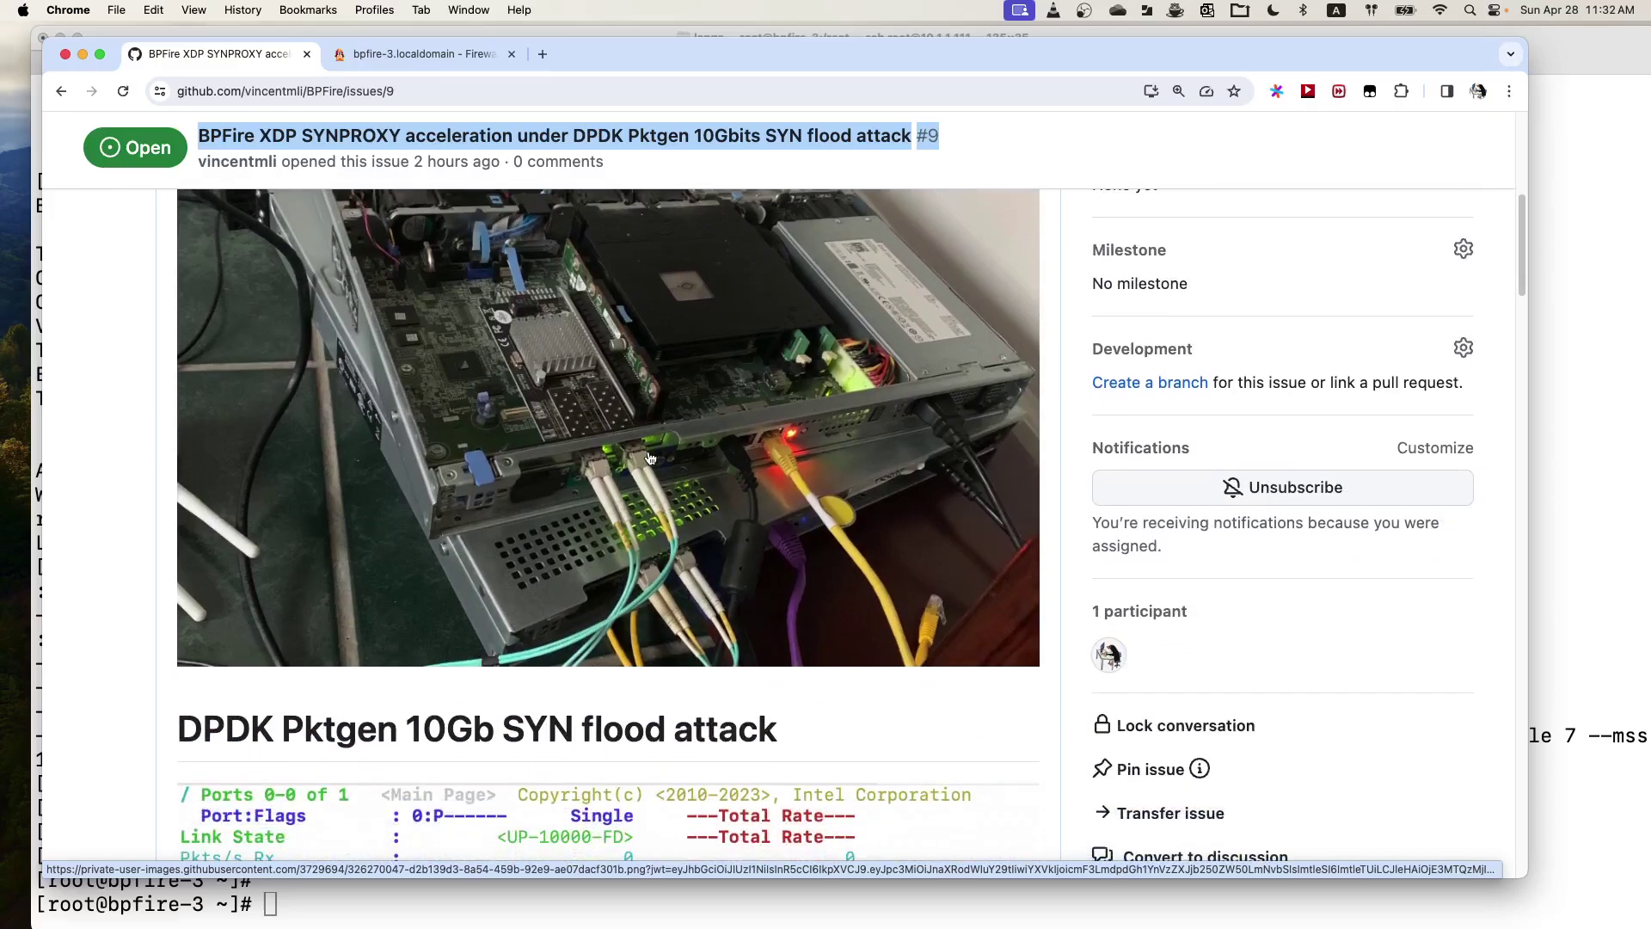
pyautogui.scroll(-10, 650, 458)
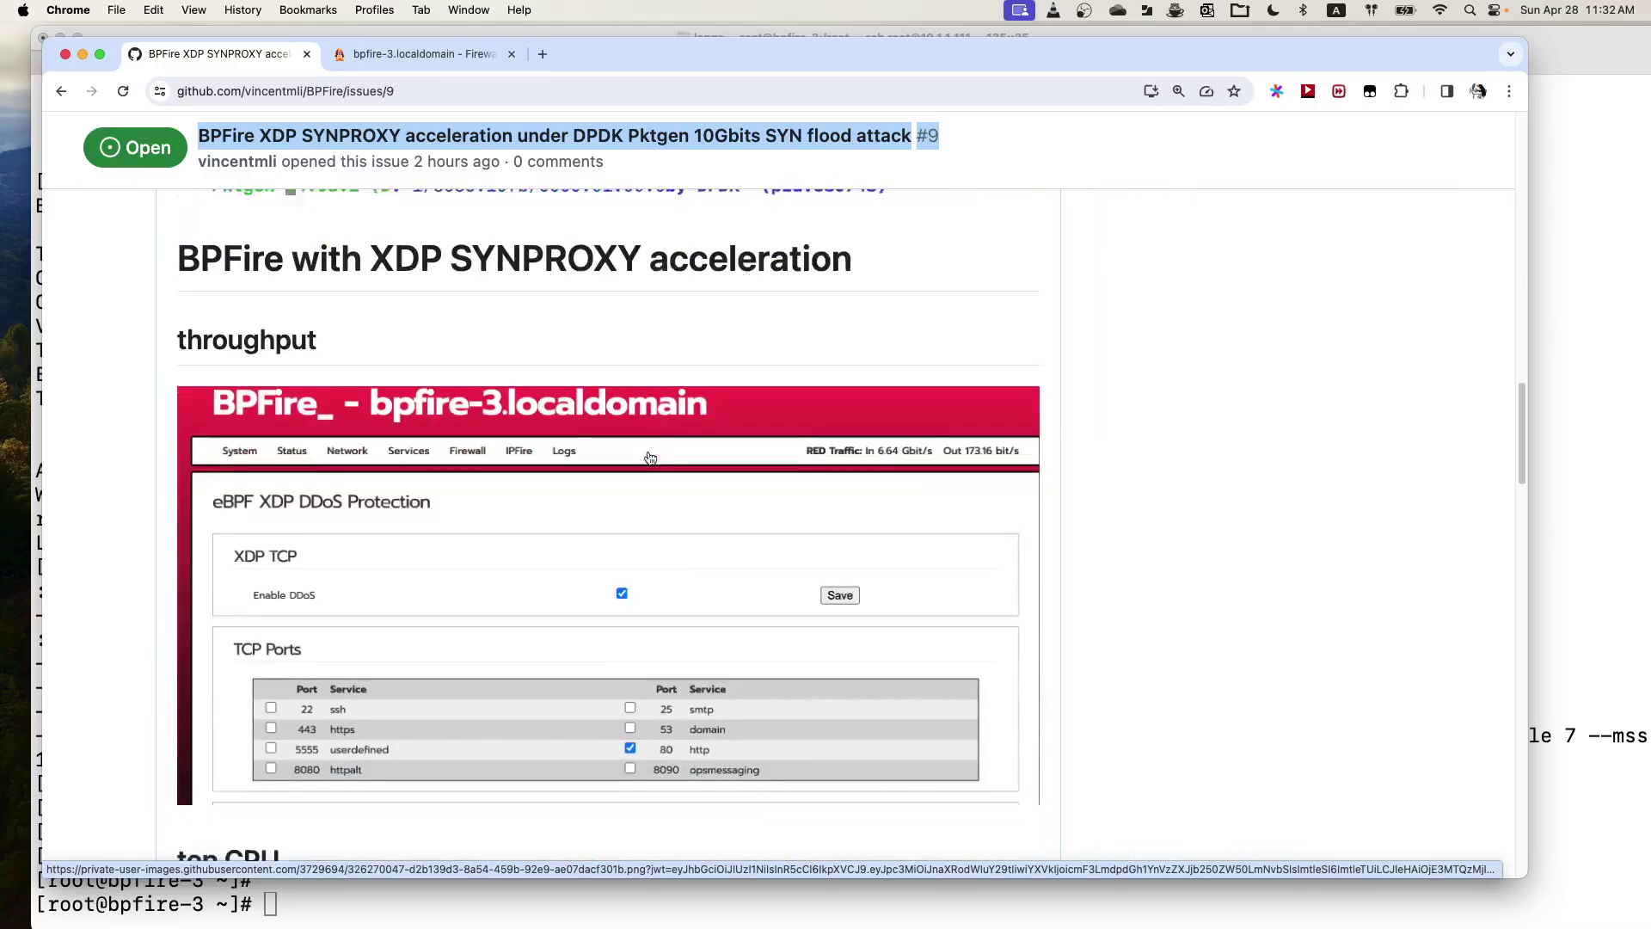
pyautogui.scroll(-8, 650, 458)
pyautogui.scroll(-15, 650, 458)
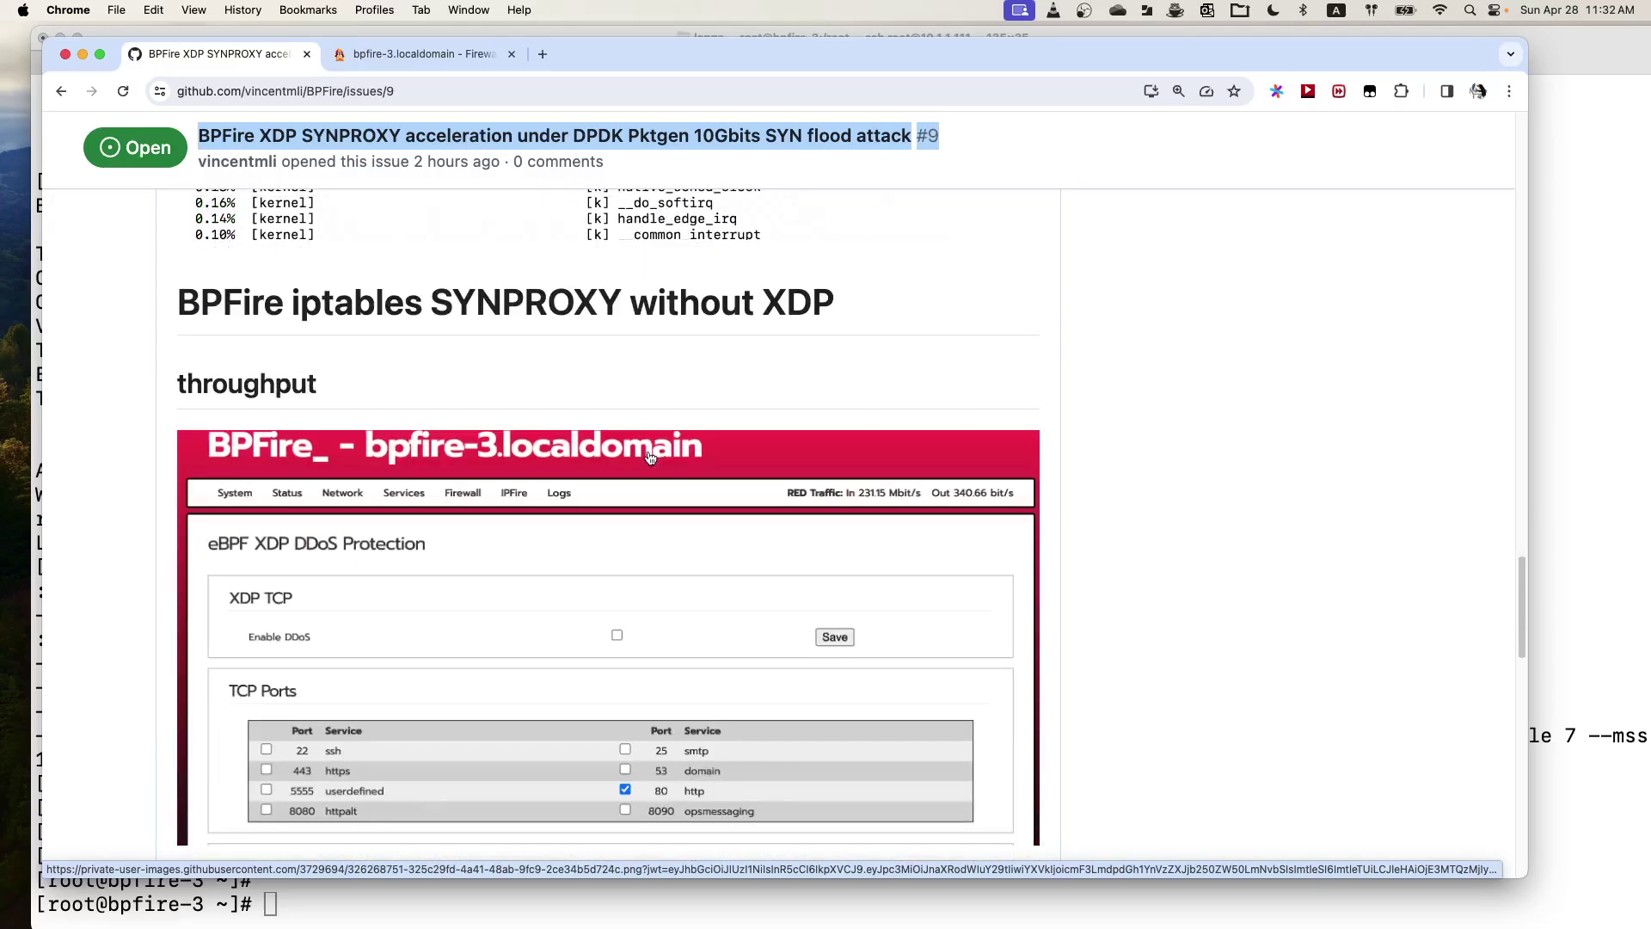
pyautogui.scroll(10, 650, 458)
pyautogui.scroll(20, 650, 459)
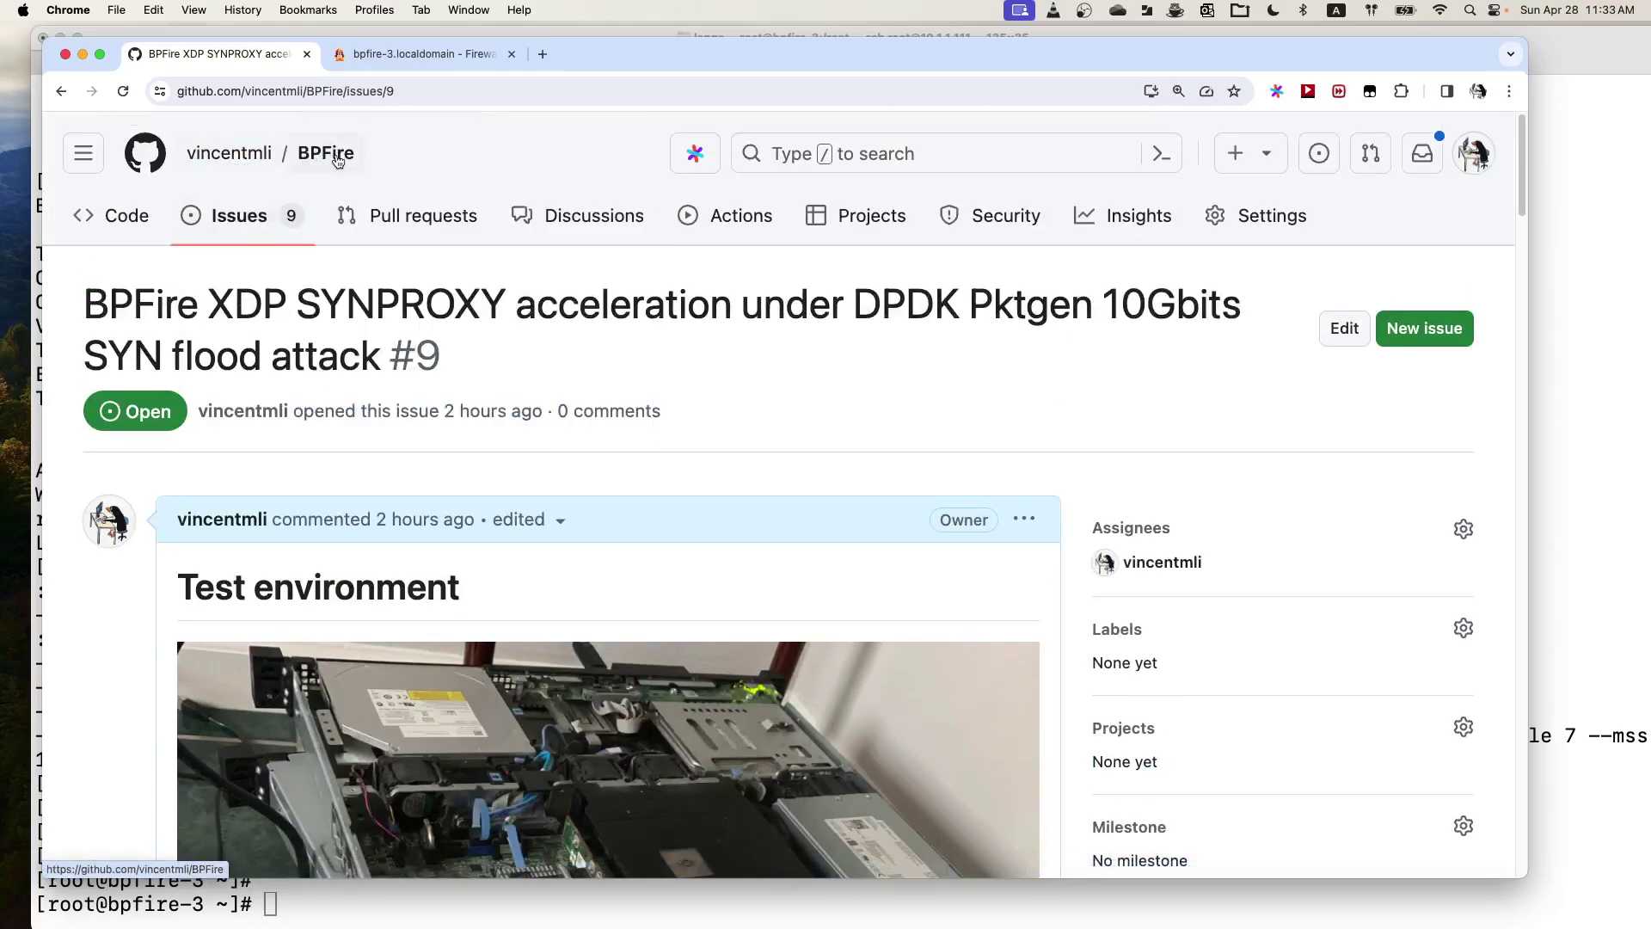
# Step: Highlight the full issue title and review the DPDK Pktgen 10Gb SYN flood attack output
pyautogui.moveTo(479, 357); pyautogui.dragTo(83, 312)
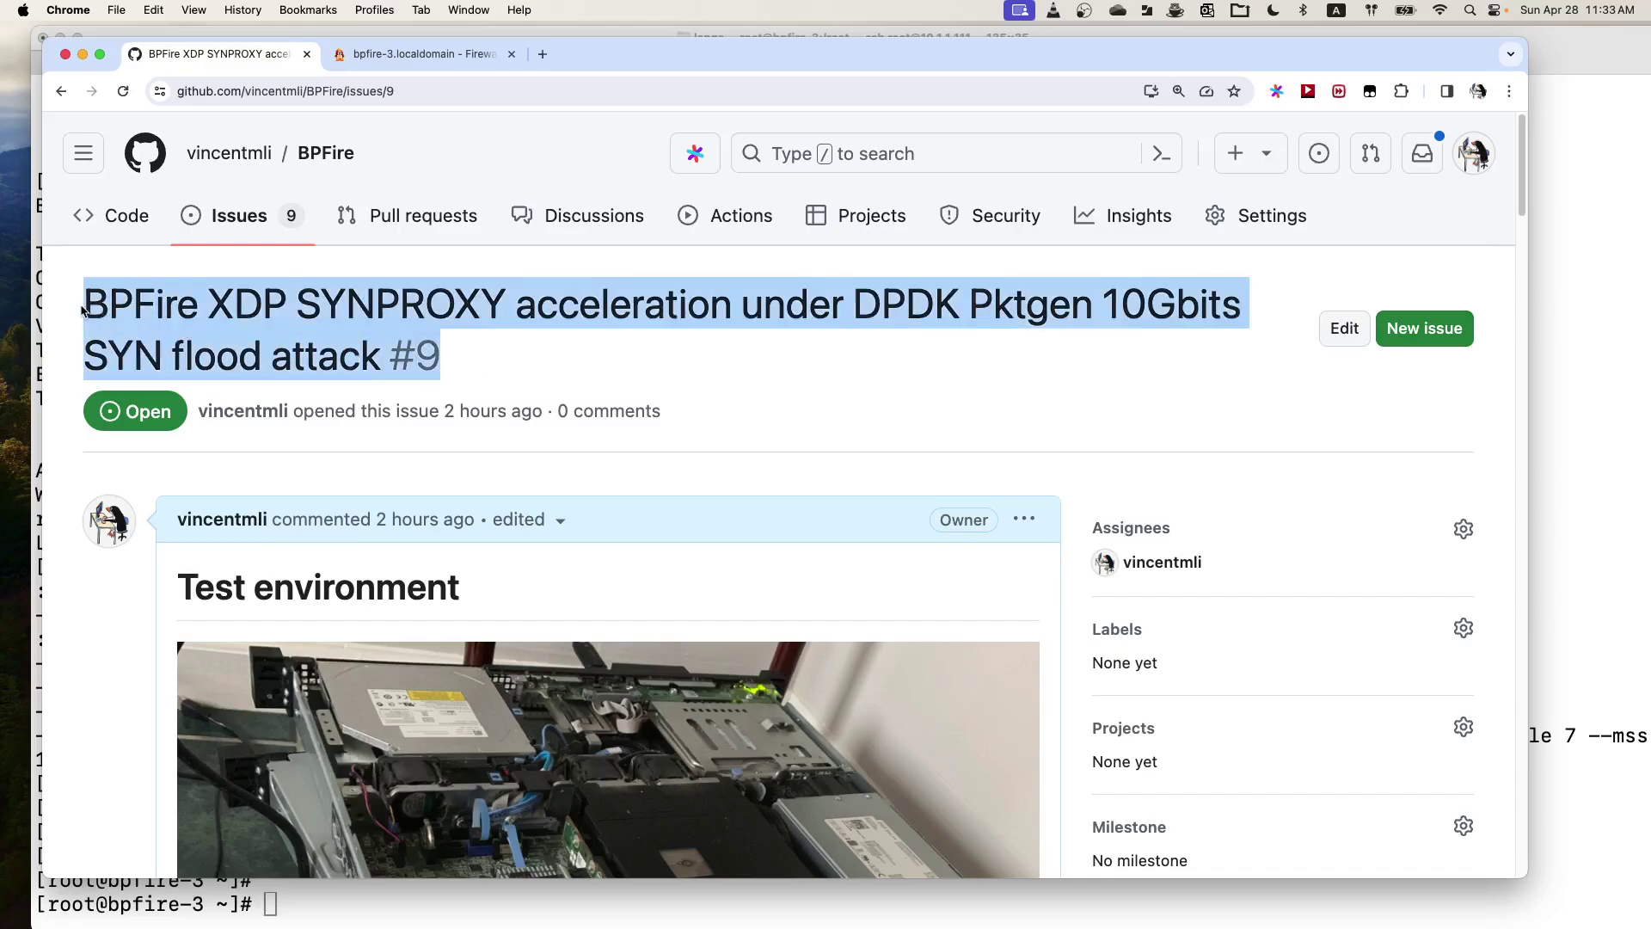
pyautogui.scroll(-10, 613, 418)
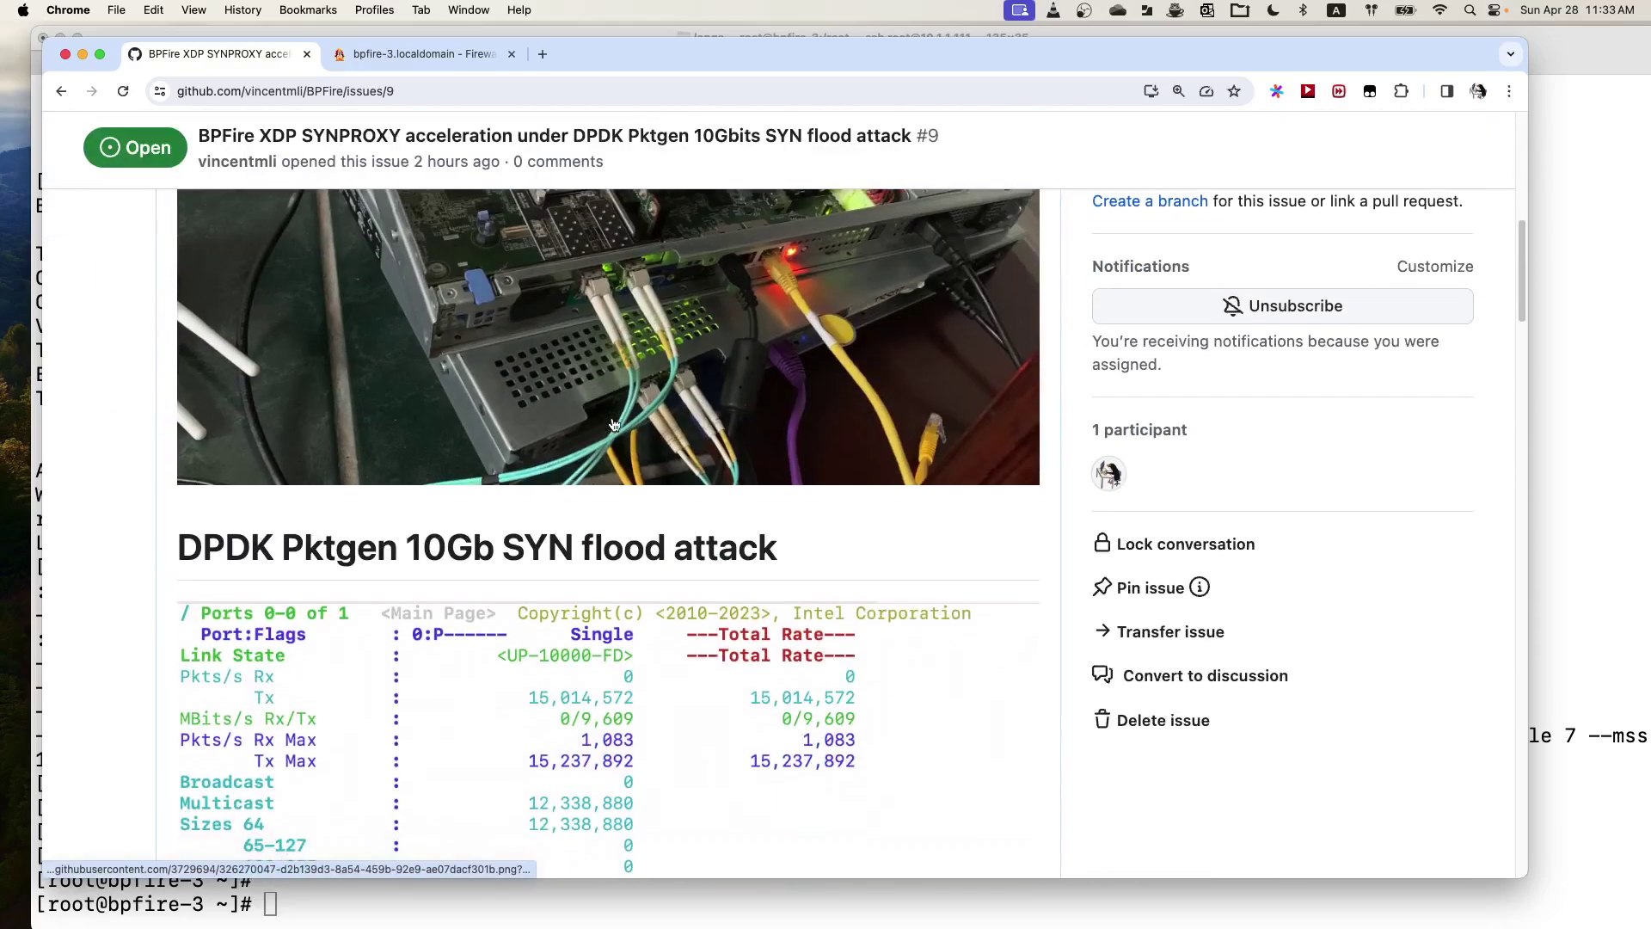
pyautogui.scroll(5, 613, 423)
pyautogui.scroll(-8, 613, 424)
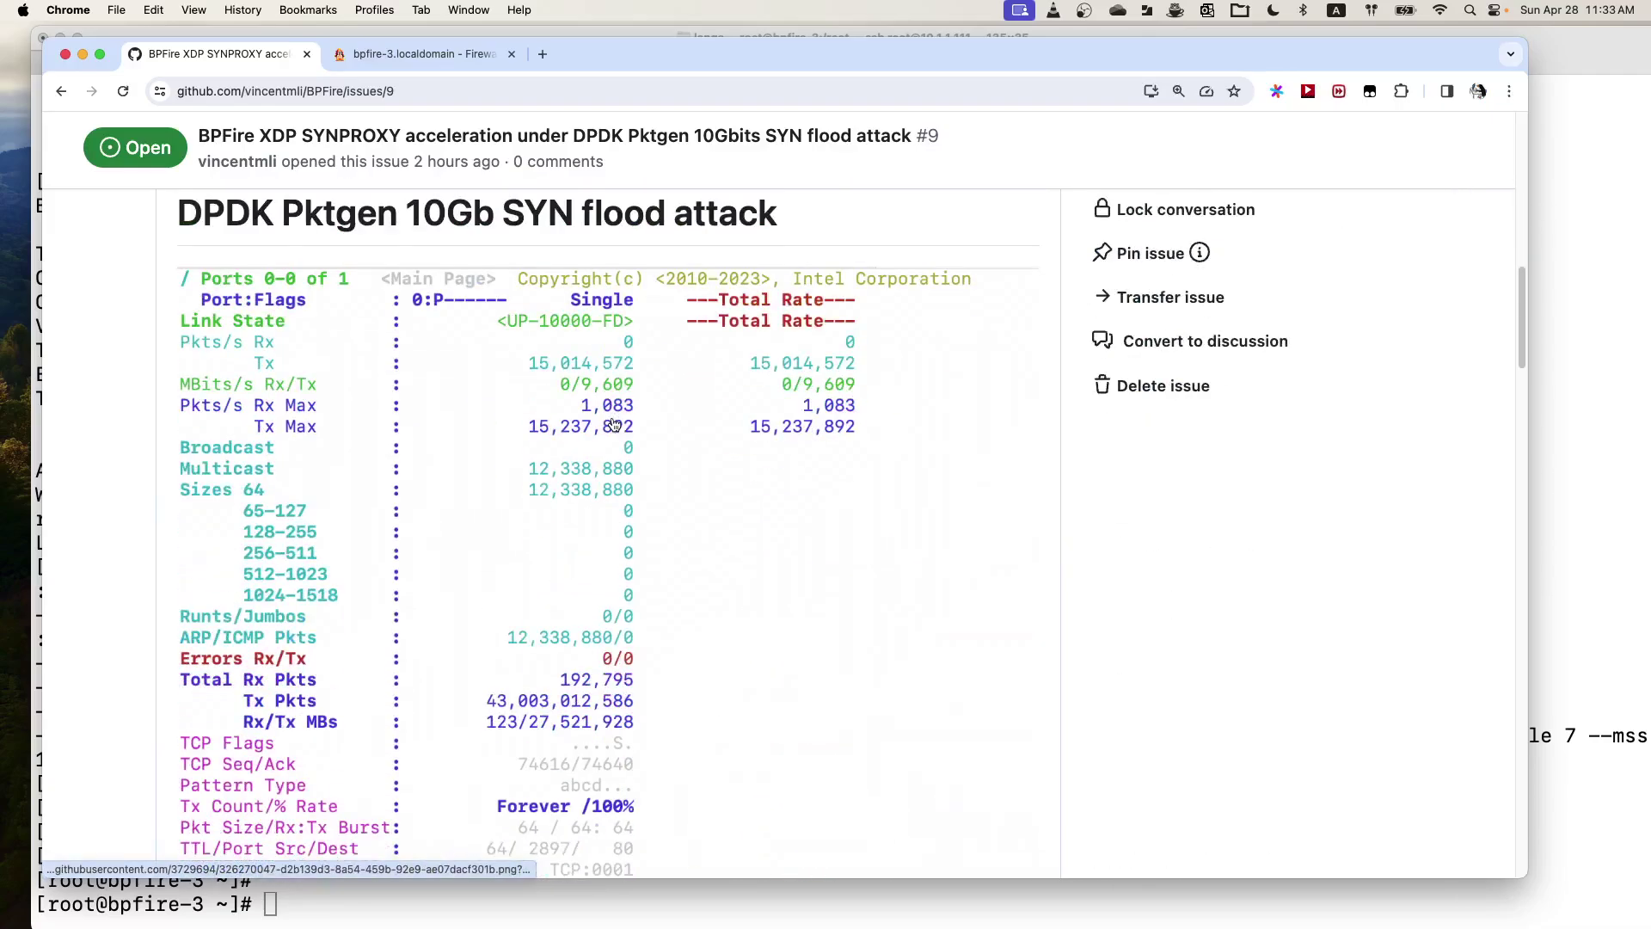
pyautogui.scroll(-4, 614, 424)
pyautogui.scroll(-6, 613, 424)
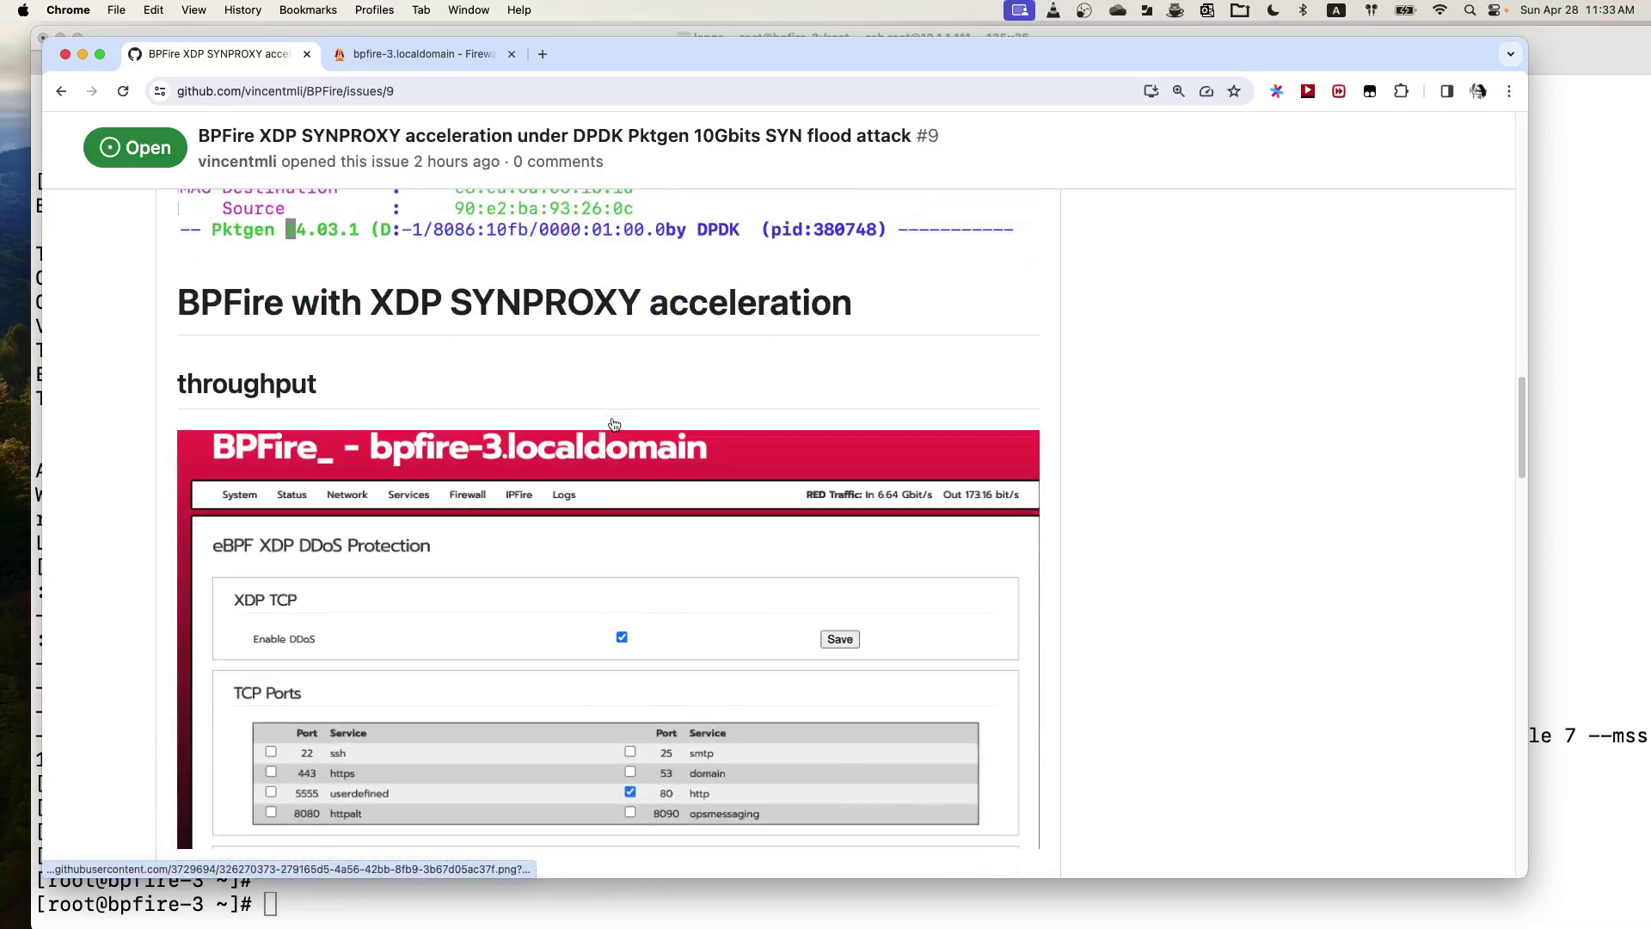
# Step: Highlight part of the "BPFire with XDP SYNPROXY acceleration" heading and examine the RED traffic rate in its throughput screenshot
pyautogui.scroll(3, 613, 424)
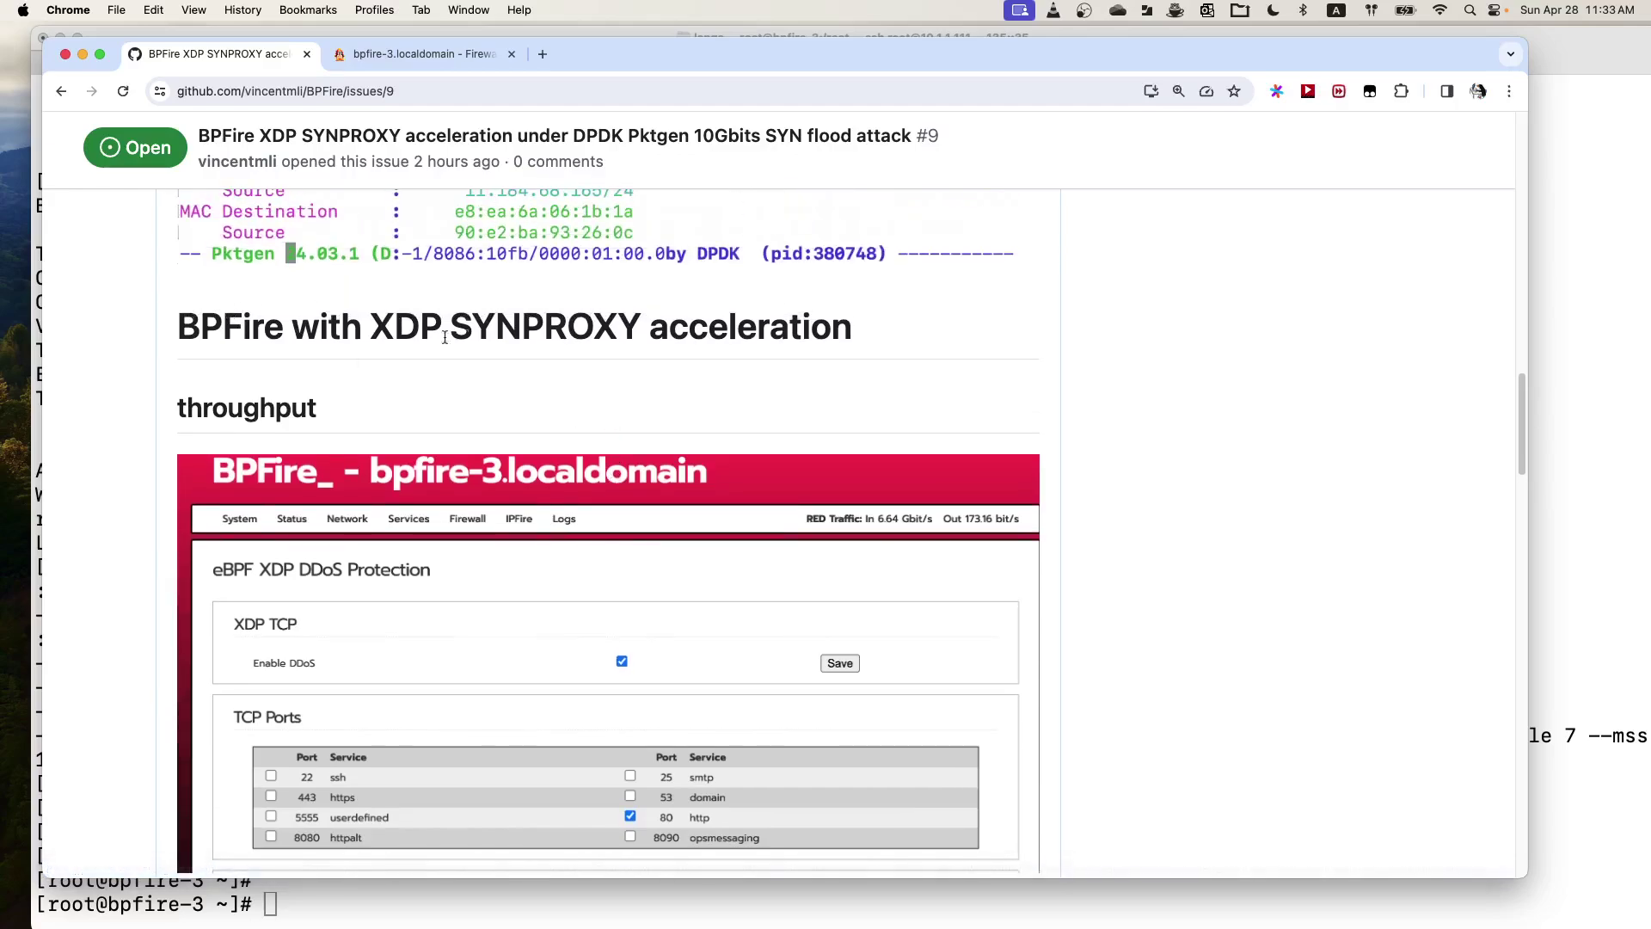
pyautogui.moveTo(396, 315); pyautogui.dragTo(688, 327)
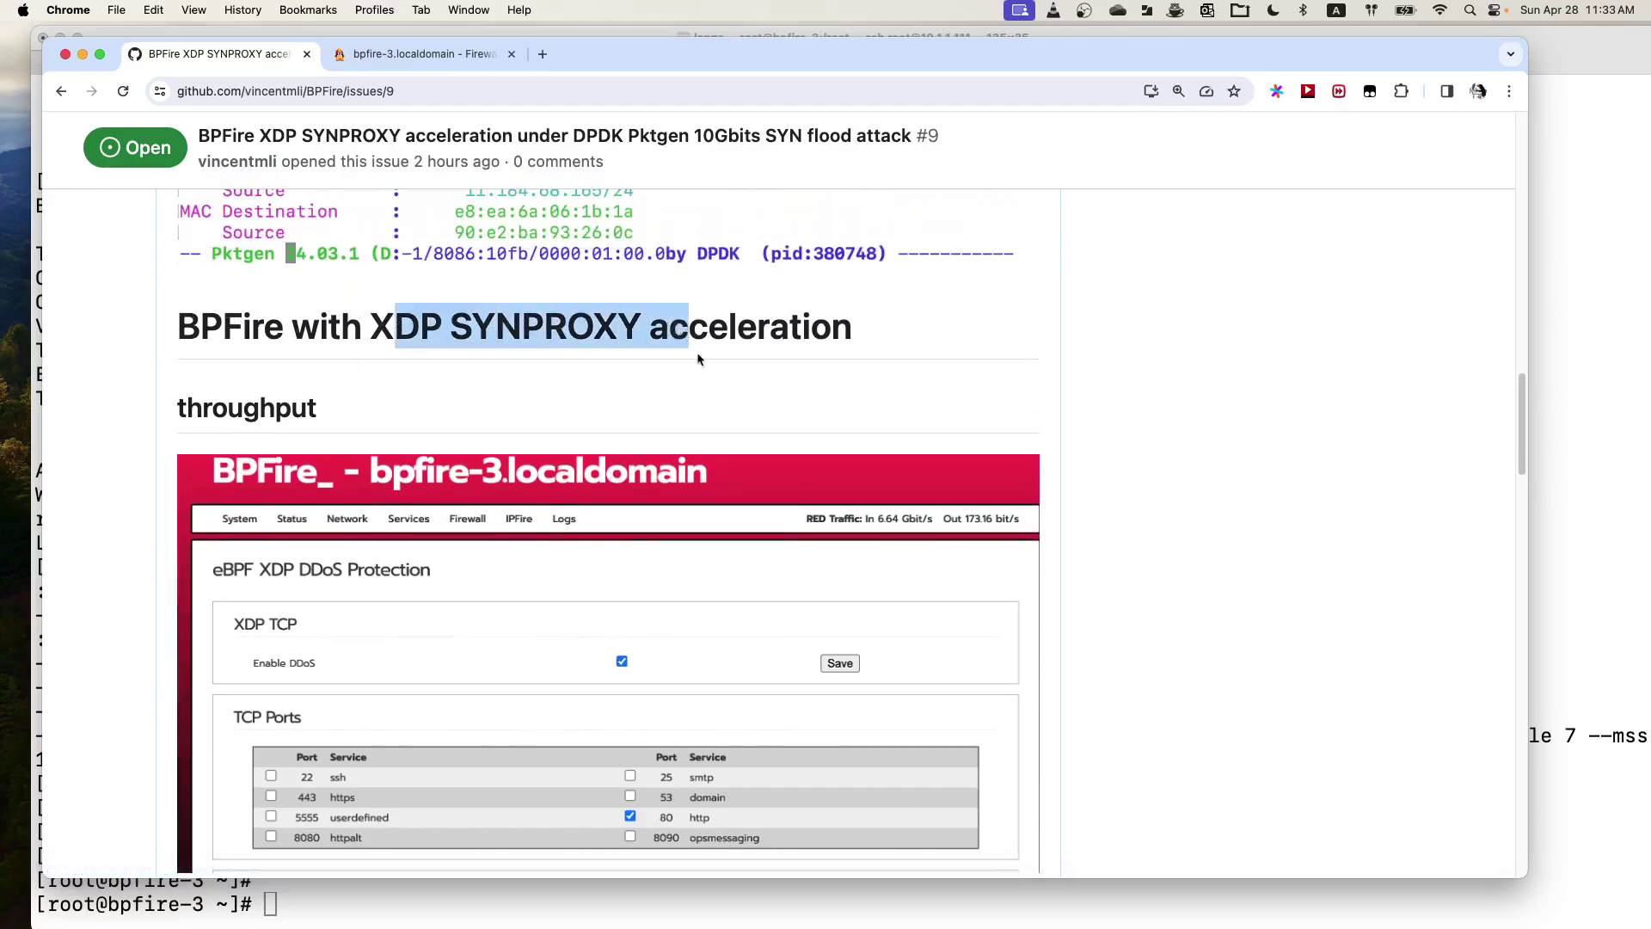
pyautogui.scroll(-1, 861, 445)
pyautogui.scroll(-1, 861, 445)
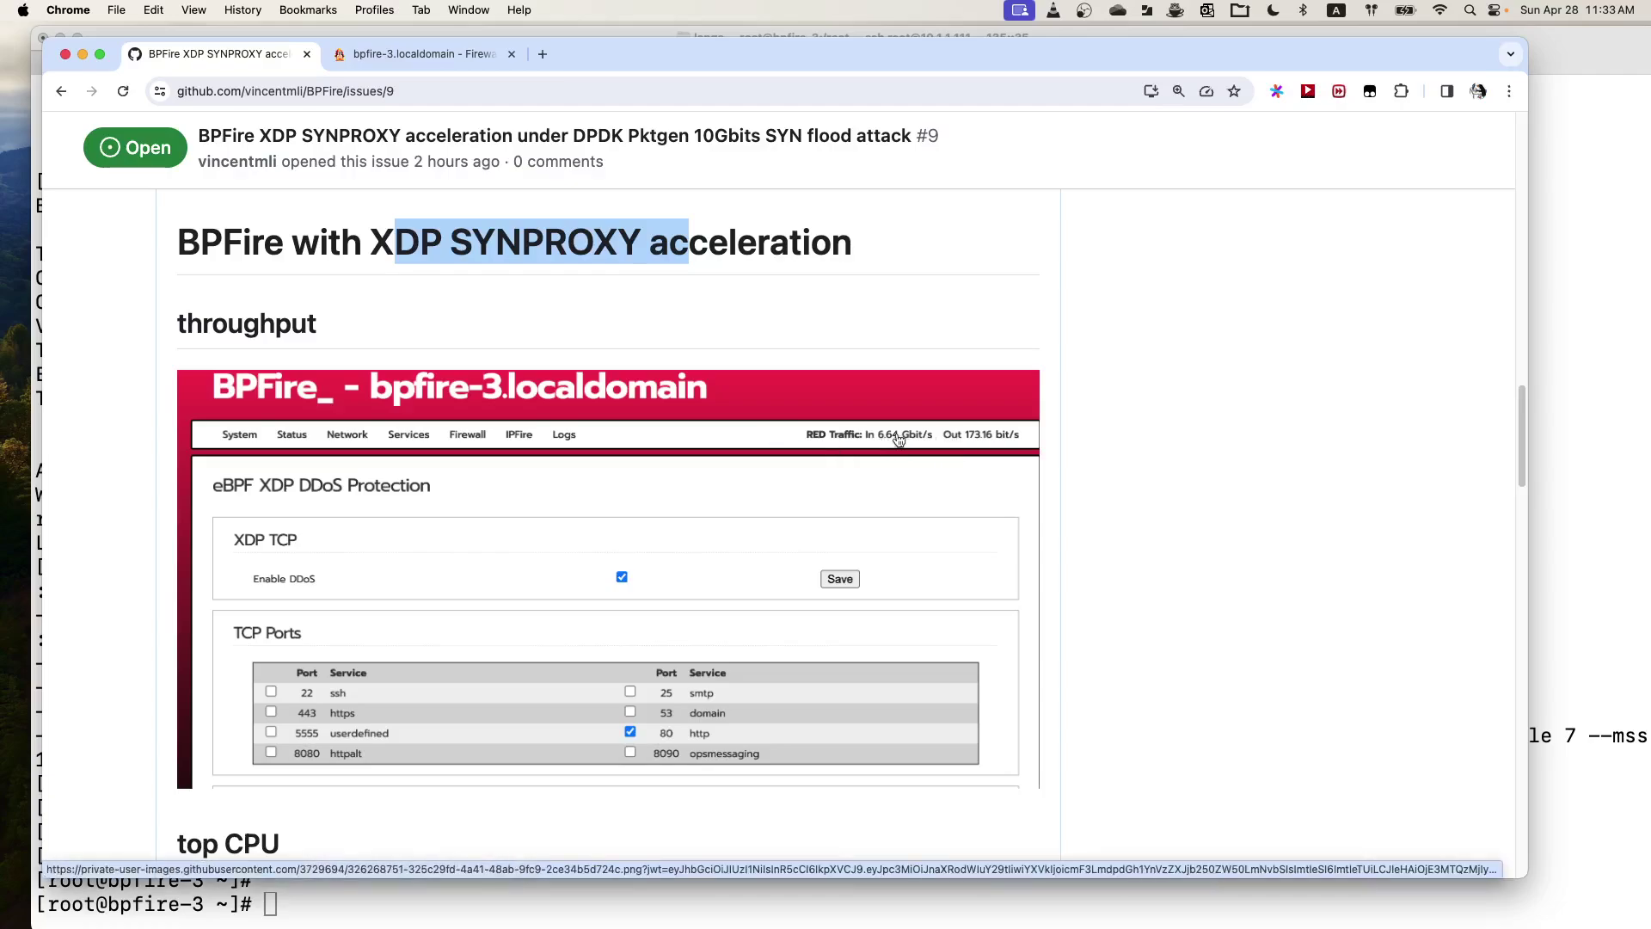
pyautogui.scroll(-1, 888, 441)
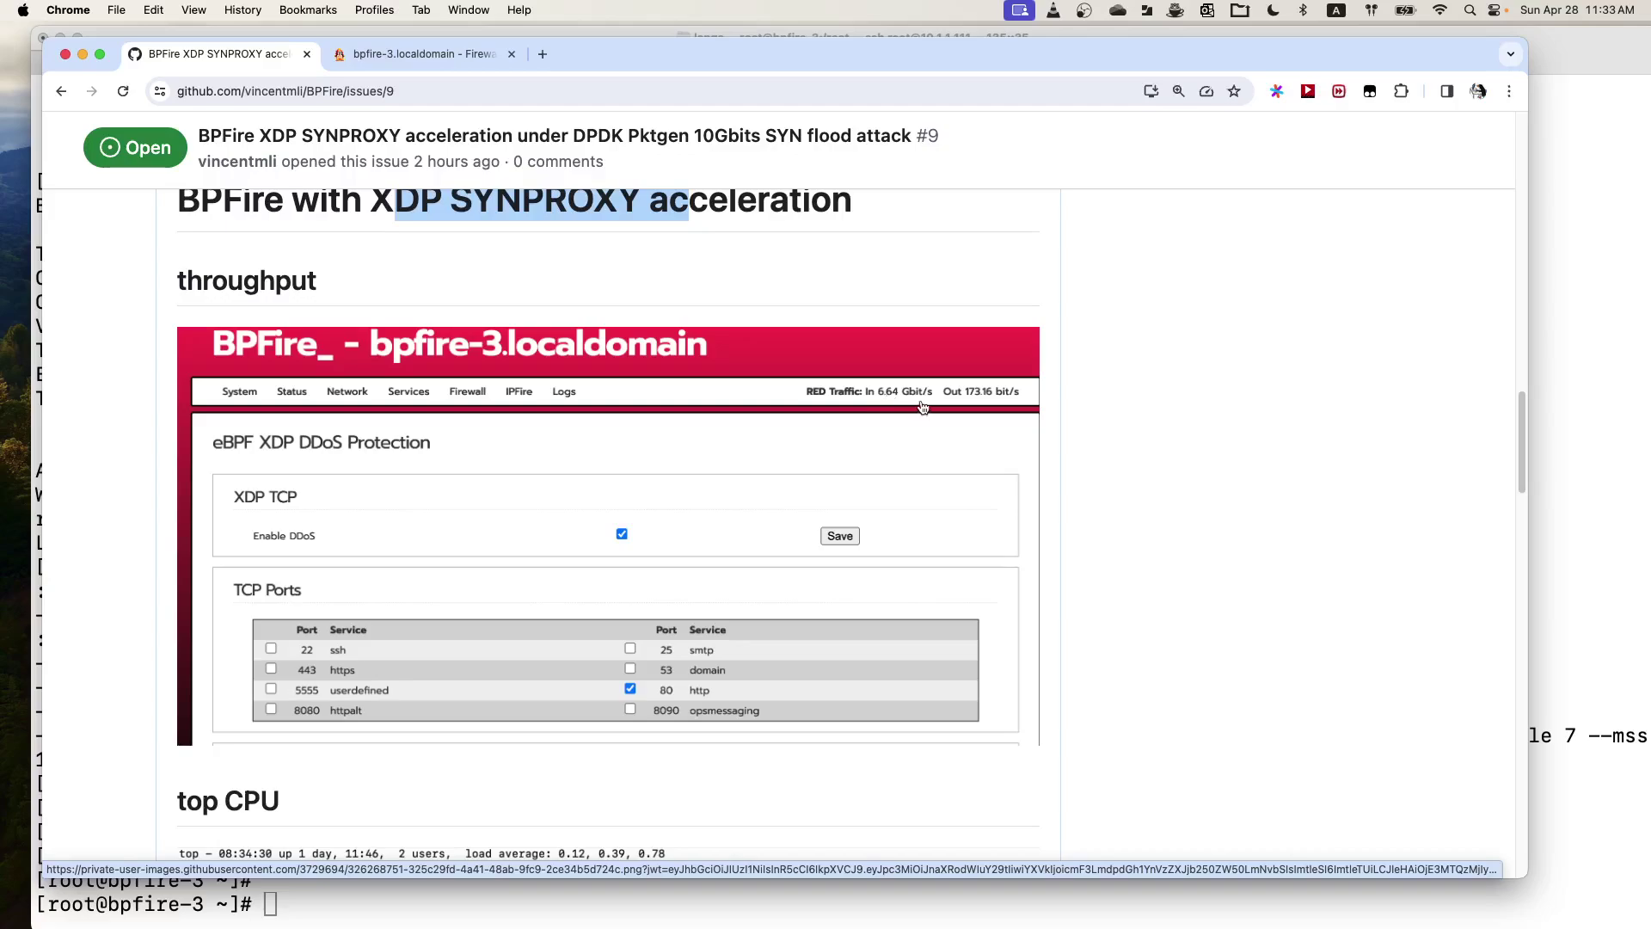
# Step: Examine the top CPU and perf top outputs for BPFire with XDP SYNPROXY acceleration
pyautogui.scroll(-8, 923, 407)
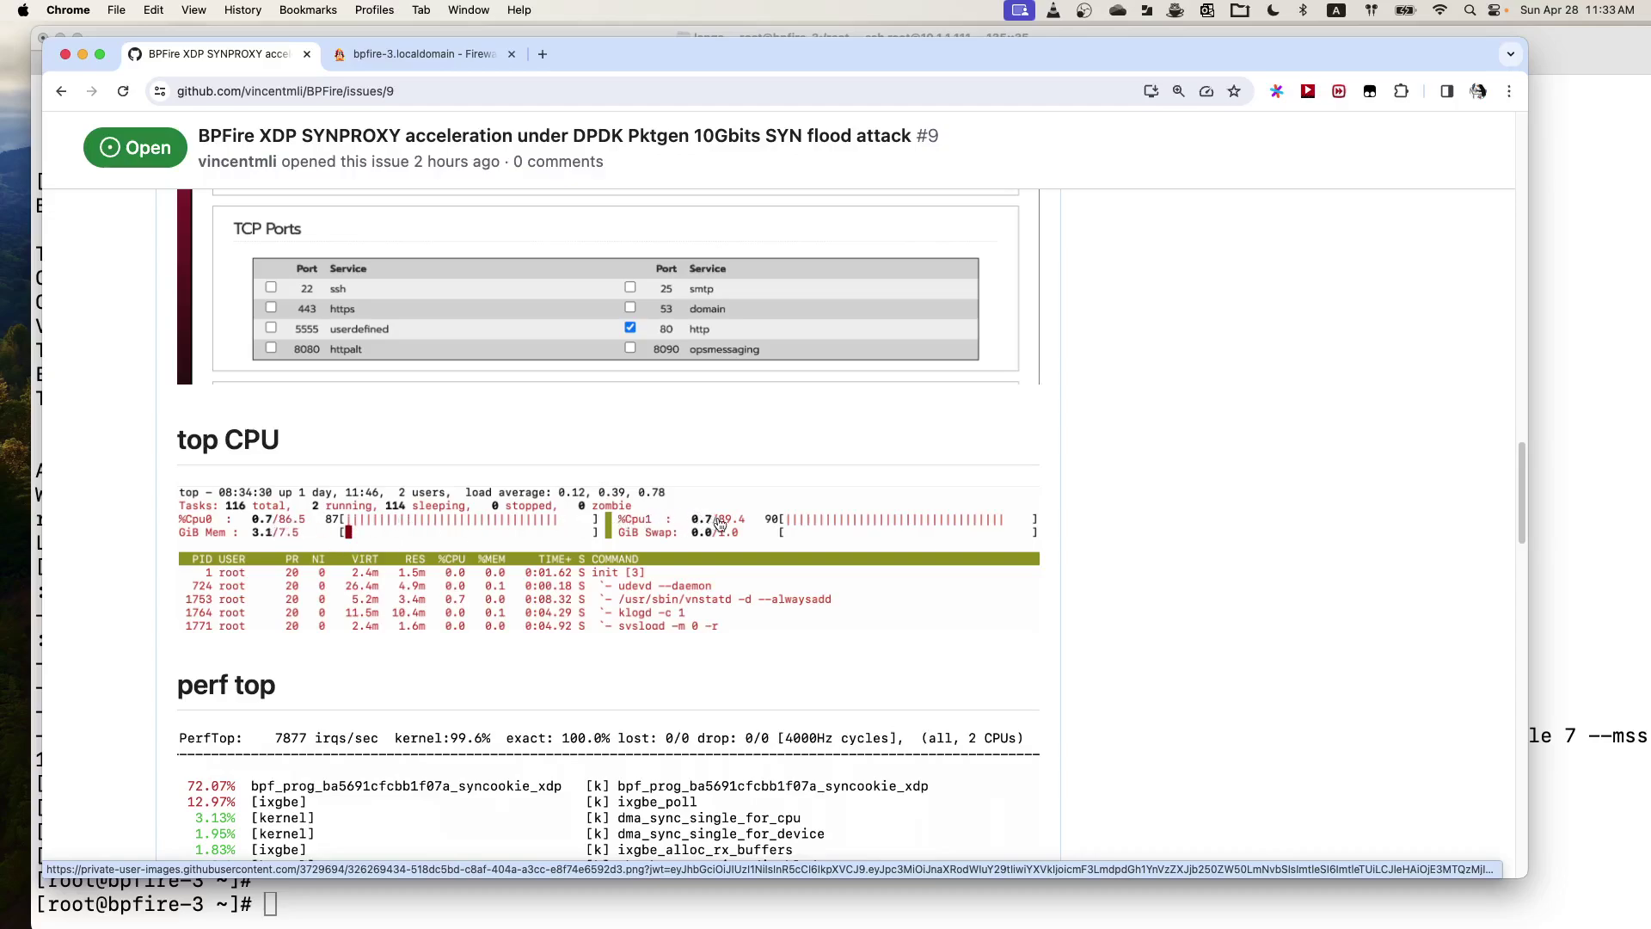
pyautogui.scroll(-5, 749, 550)
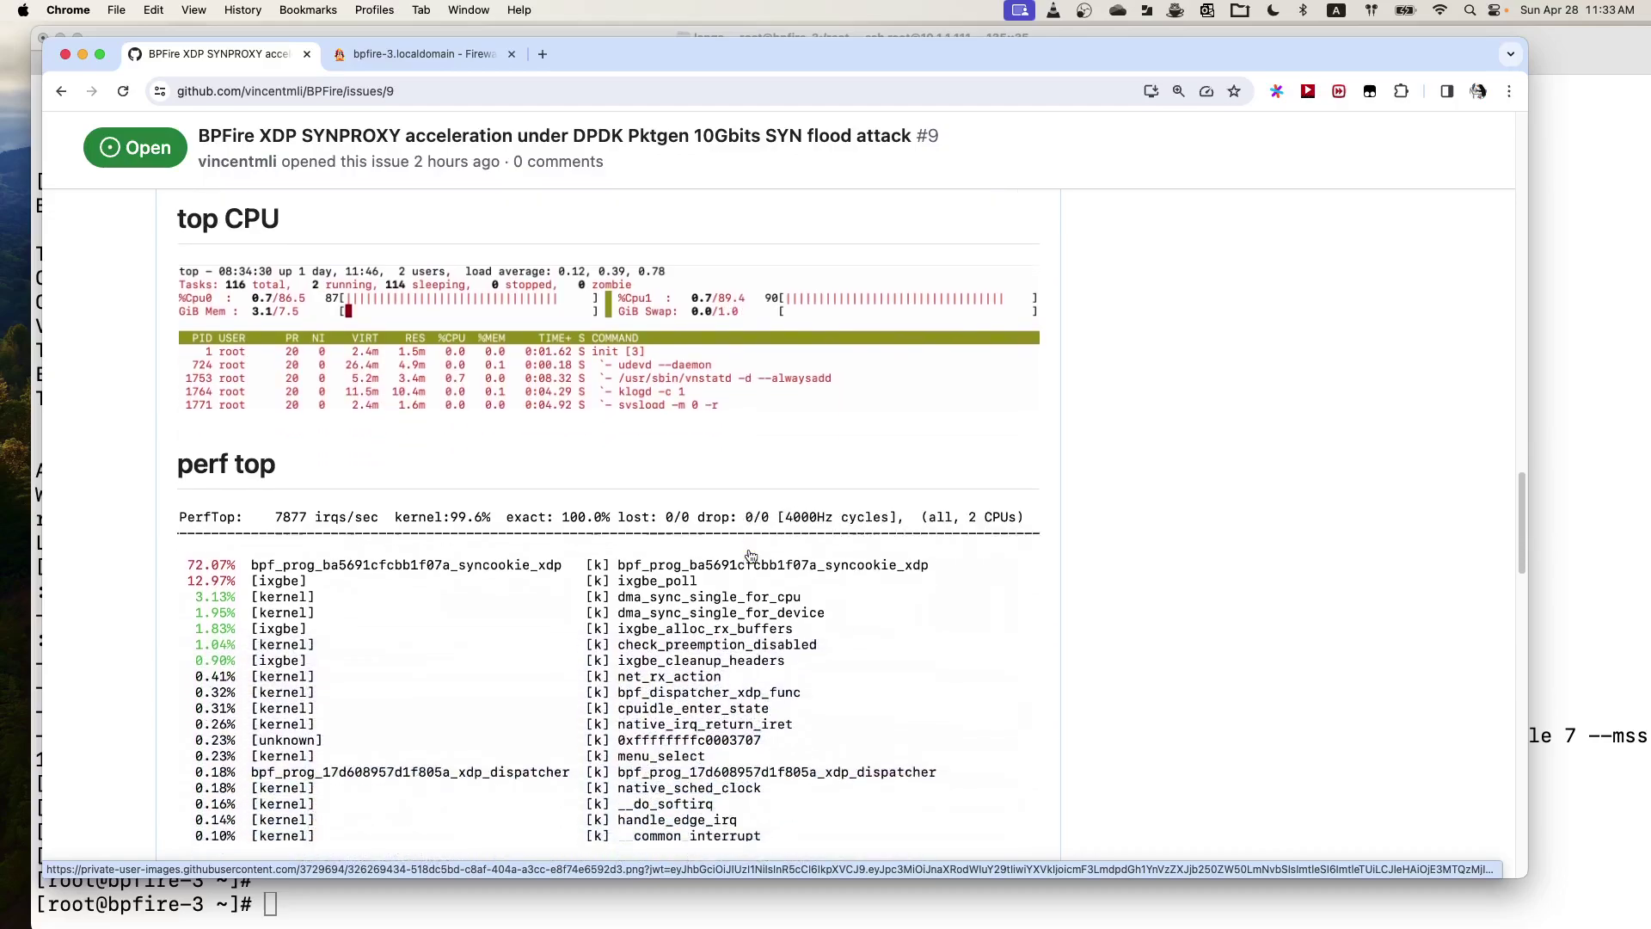
pyautogui.scroll(-1, 751, 555)
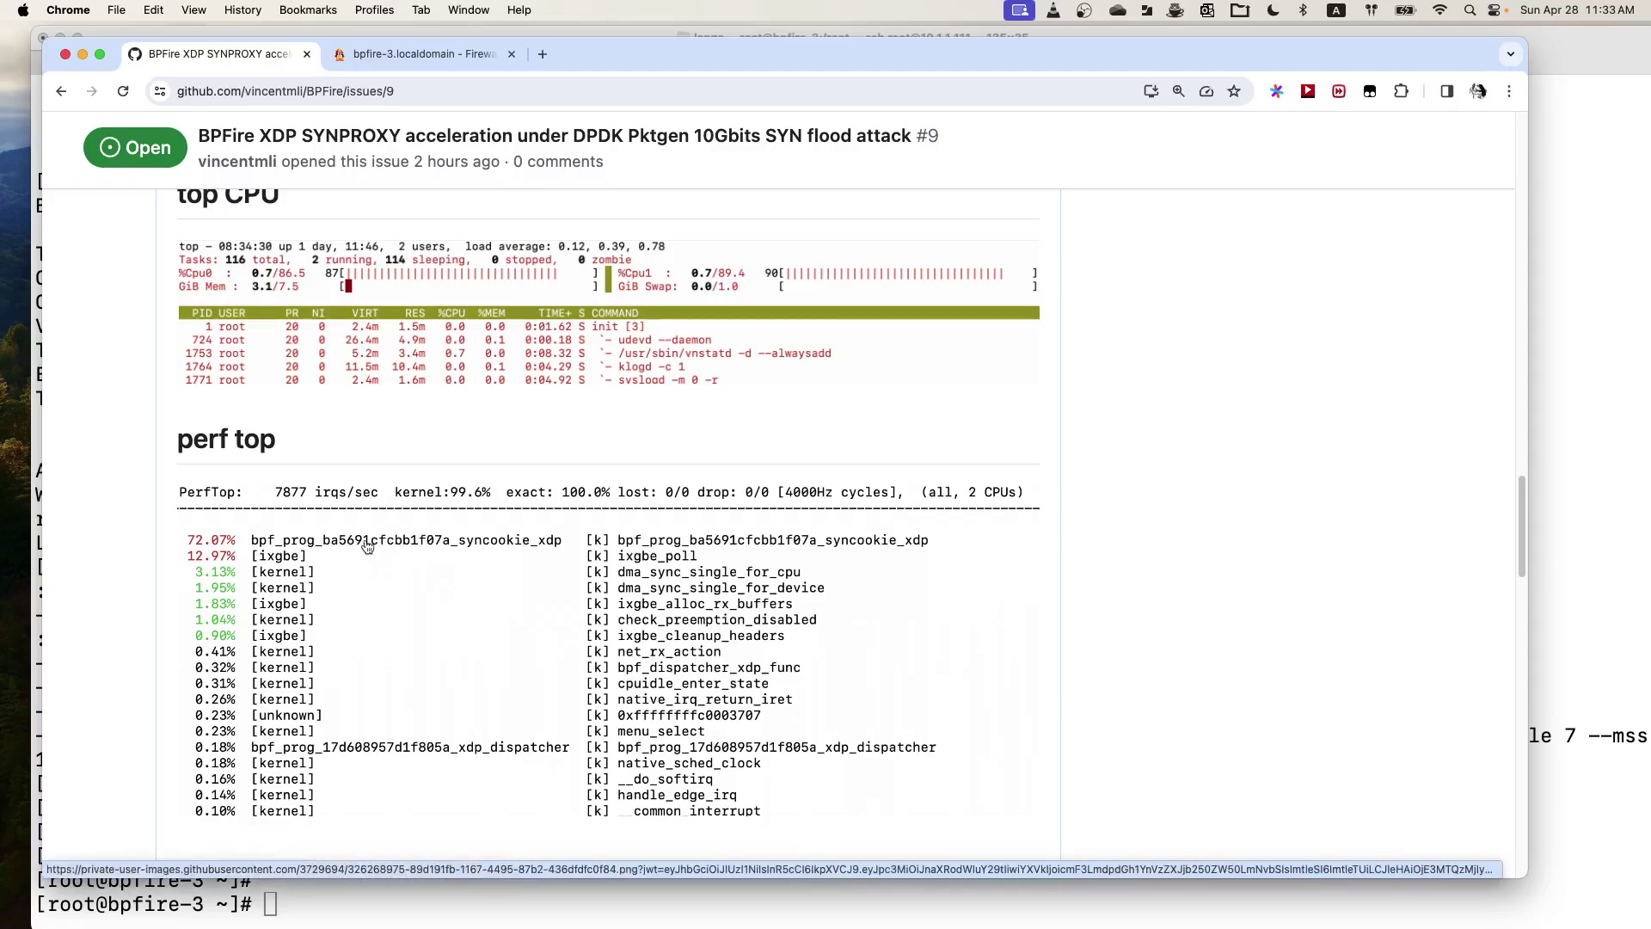
pyautogui.scroll(-2, 499, 636)
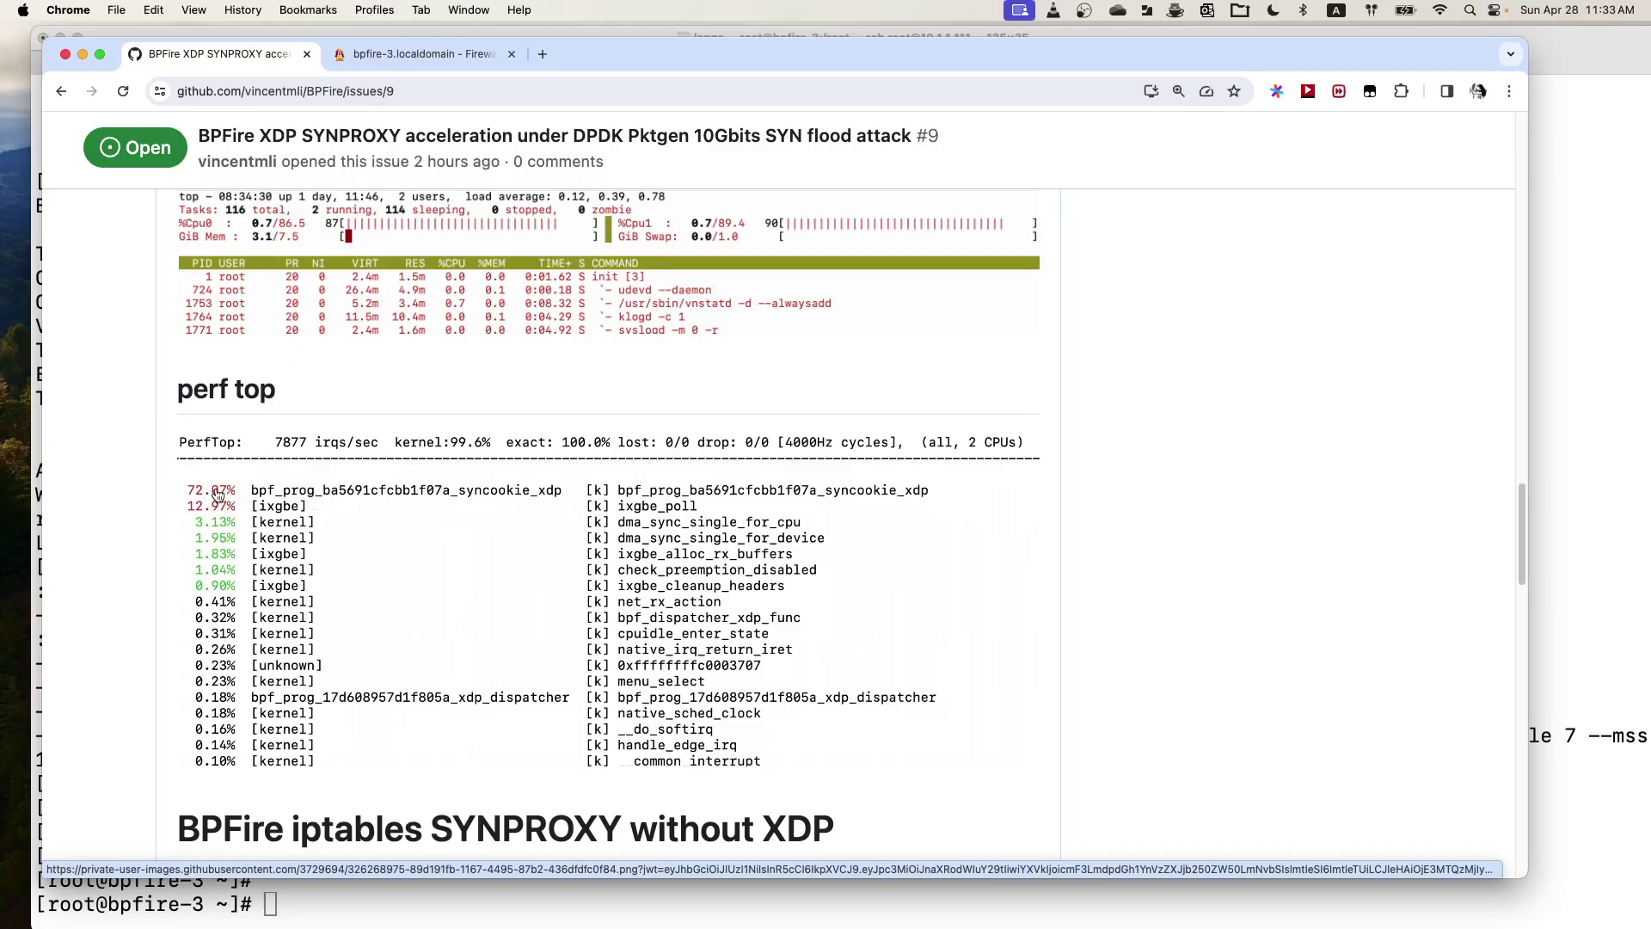
pyautogui.scroll(-2, 460, 593)
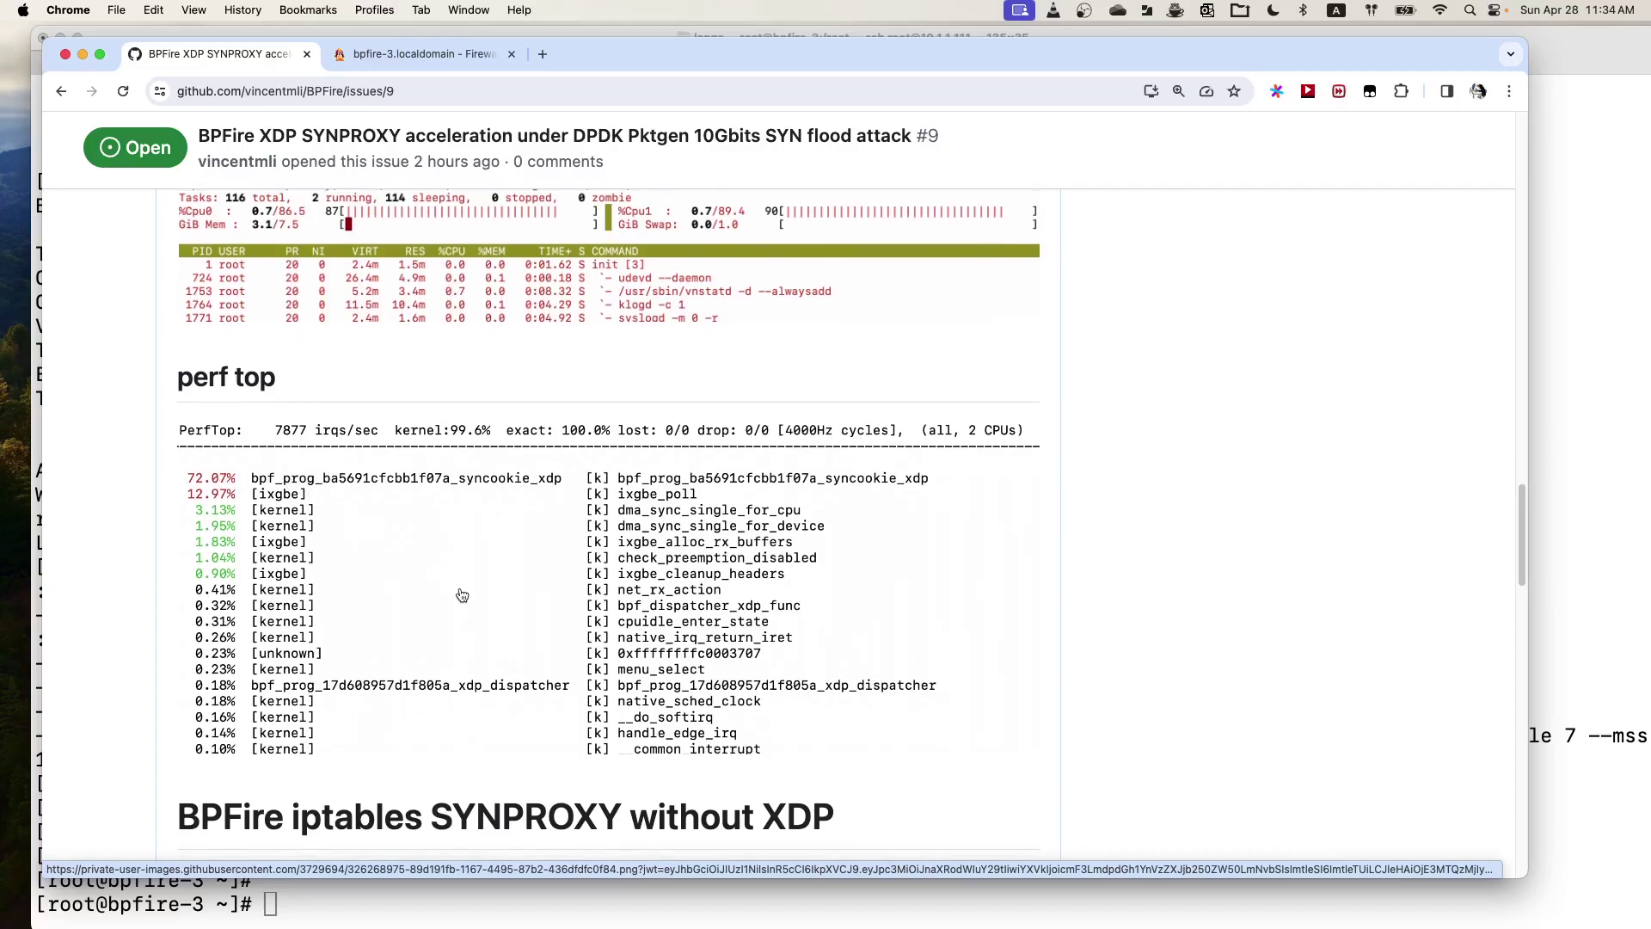
pyautogui.scroll(-1, 462, 595)
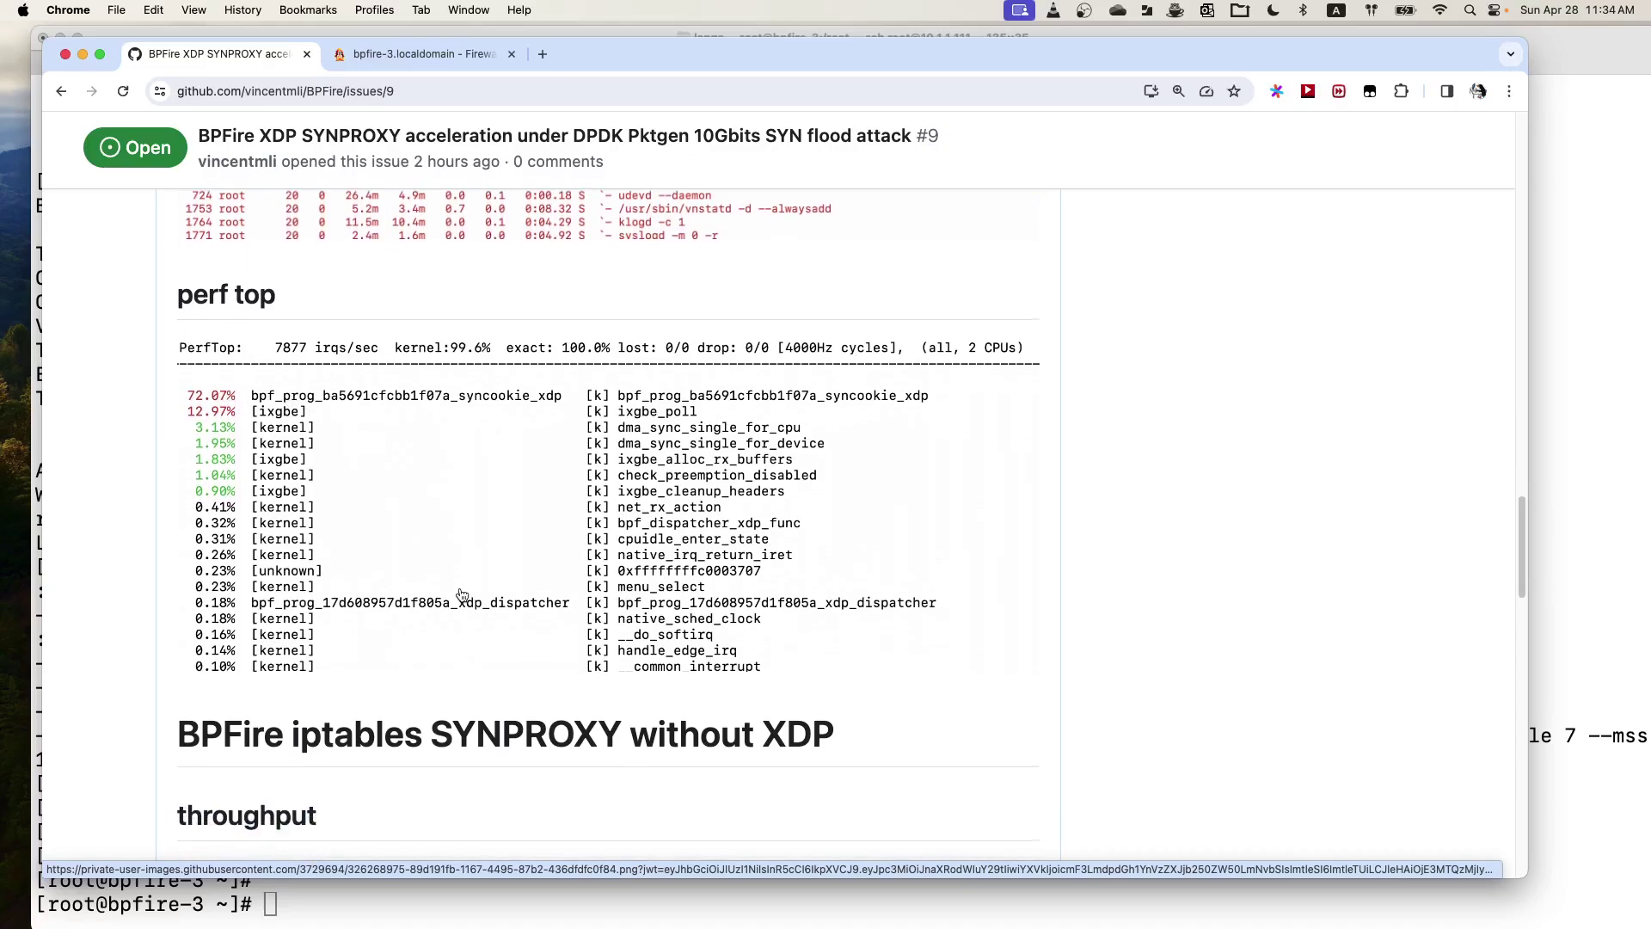
pyautogui.scroll(1, 462, 595)
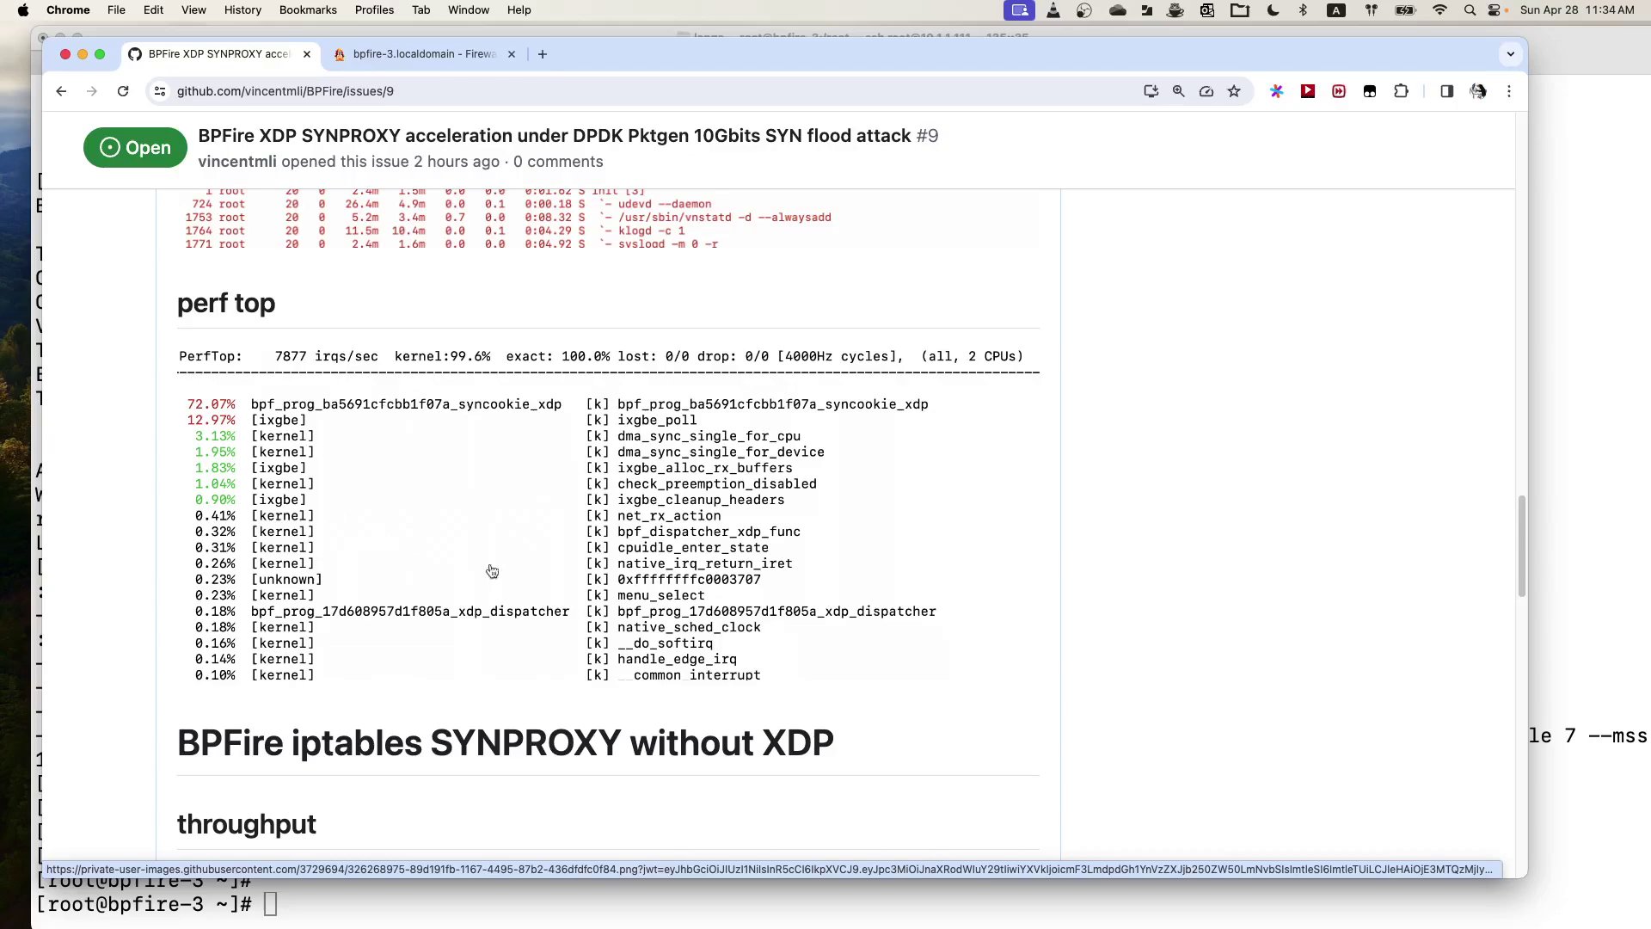
# Step: Highlight parts of the "BPFire iptables SYNPROXY without XDP" heading and examine the RED traffic rate in its throughput screenshot
pyautogui.scroll(-2, 619, 597)
pyautogui.scroll(-5, 619, 597)
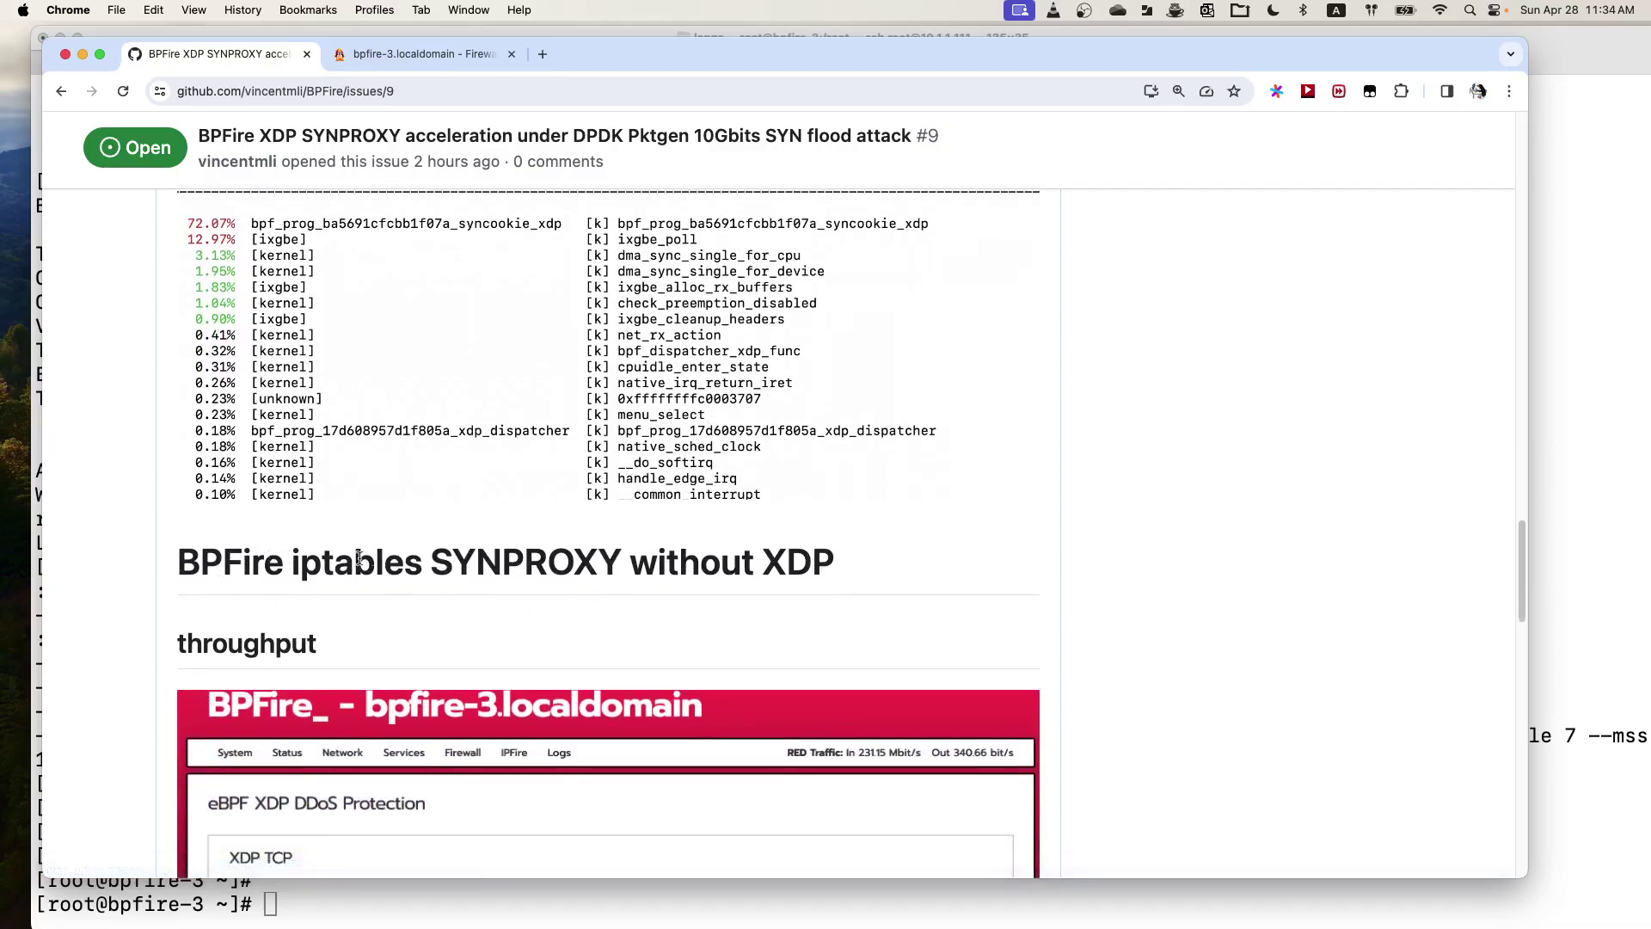
pyautogui.moveTo(285, 568); pyautogui.dragTo(573, 574)
pyautogui.scroll(-3, 639, 588)
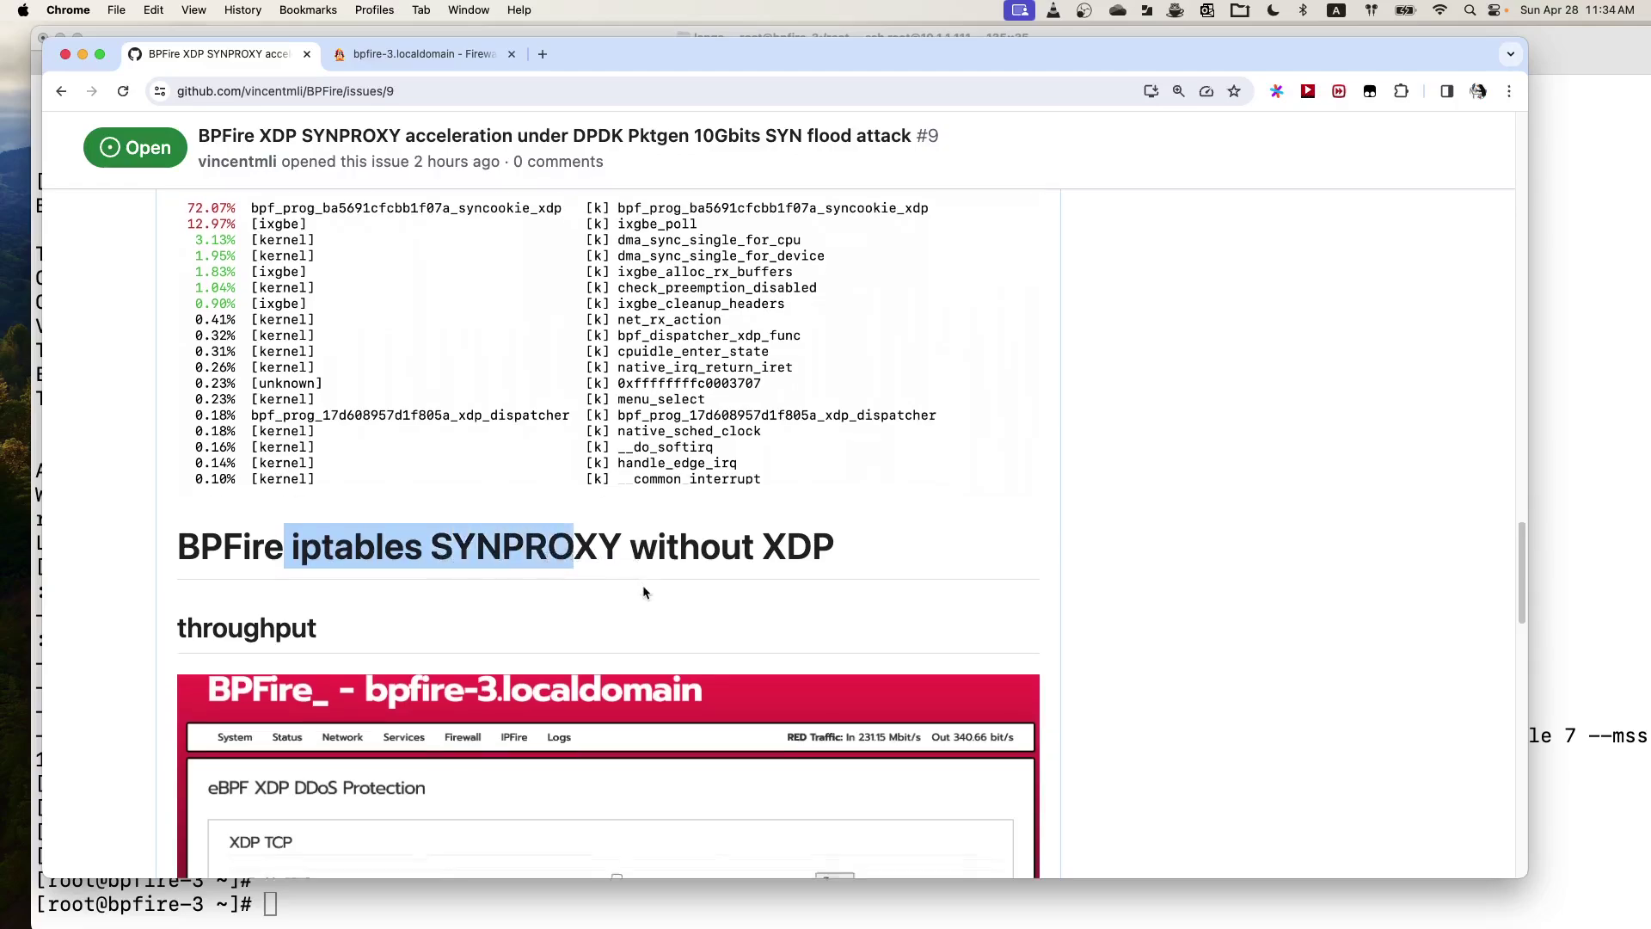
pyautogui.moveTo(848, 443); pyautogui.dragTo(630, 433)
pyautogui.scroll(-1, 791, 474)
pyautogui.scroll(-4, 791, 474)
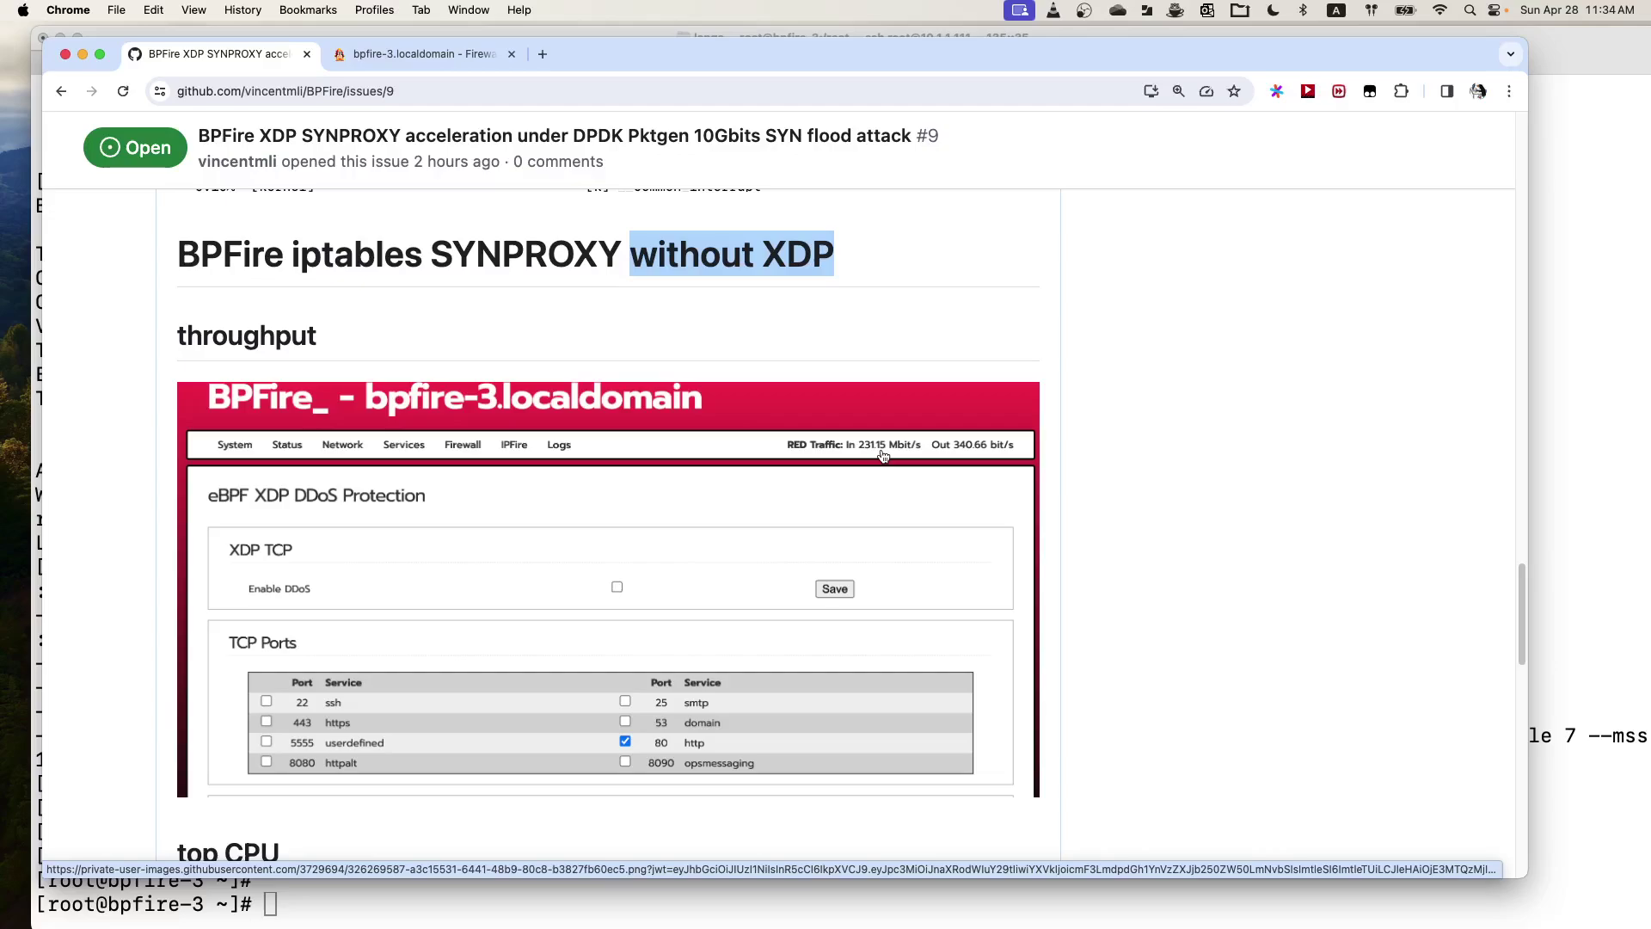
pyautogui.scroll(-1, 888, 455)
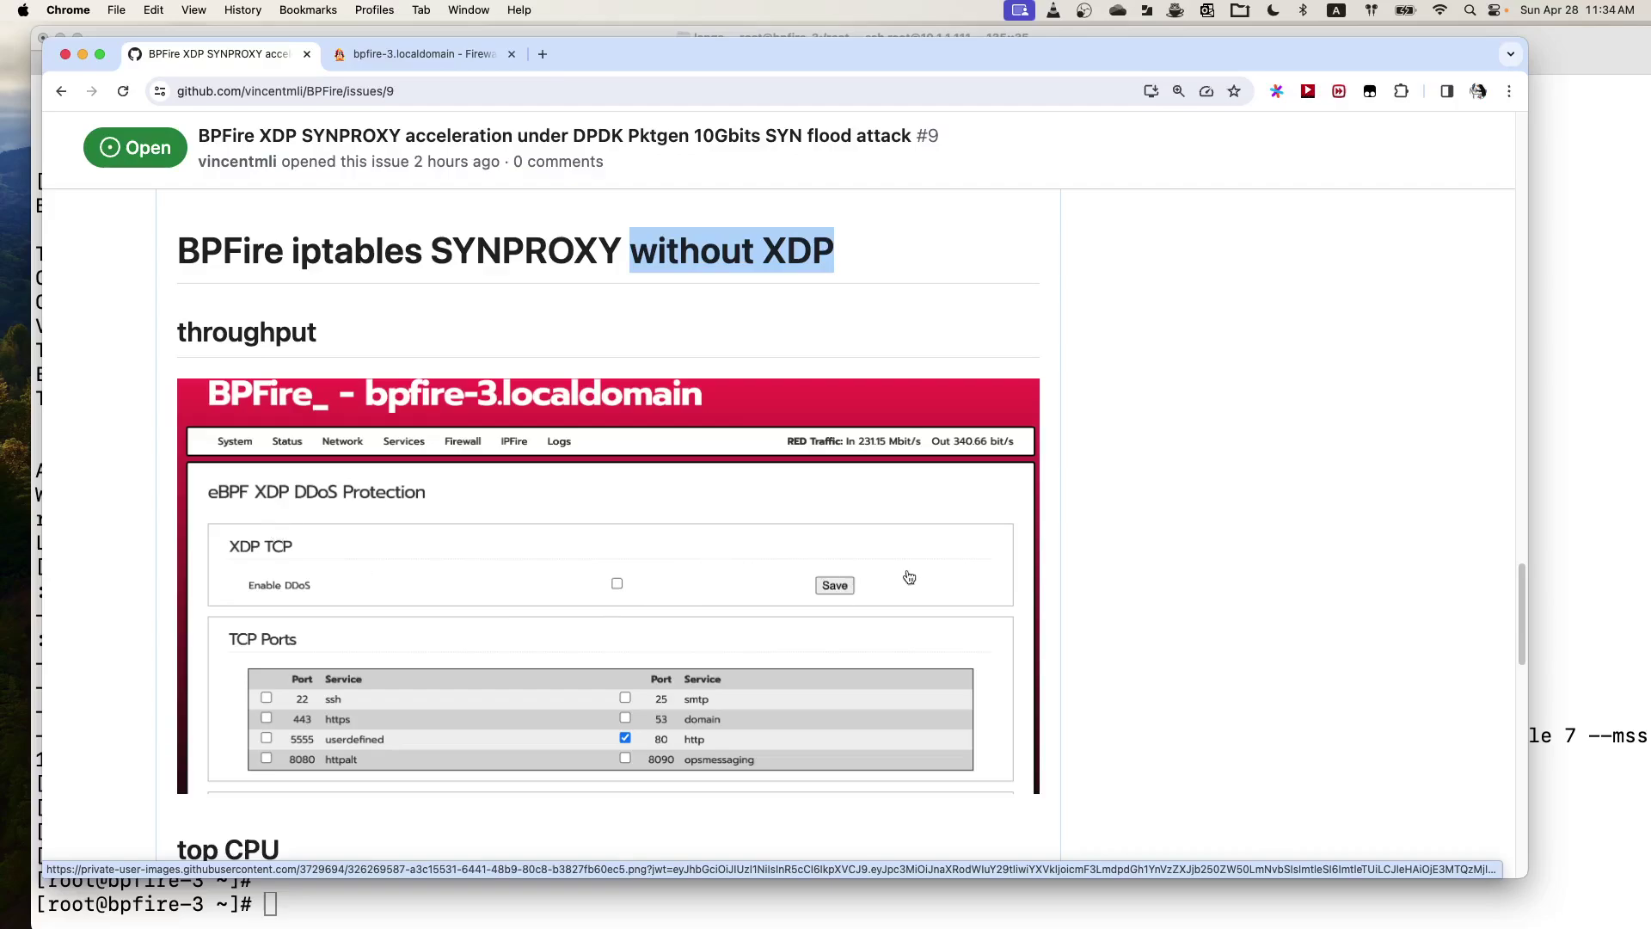
pyautogui.scroll(5, 910, 580)
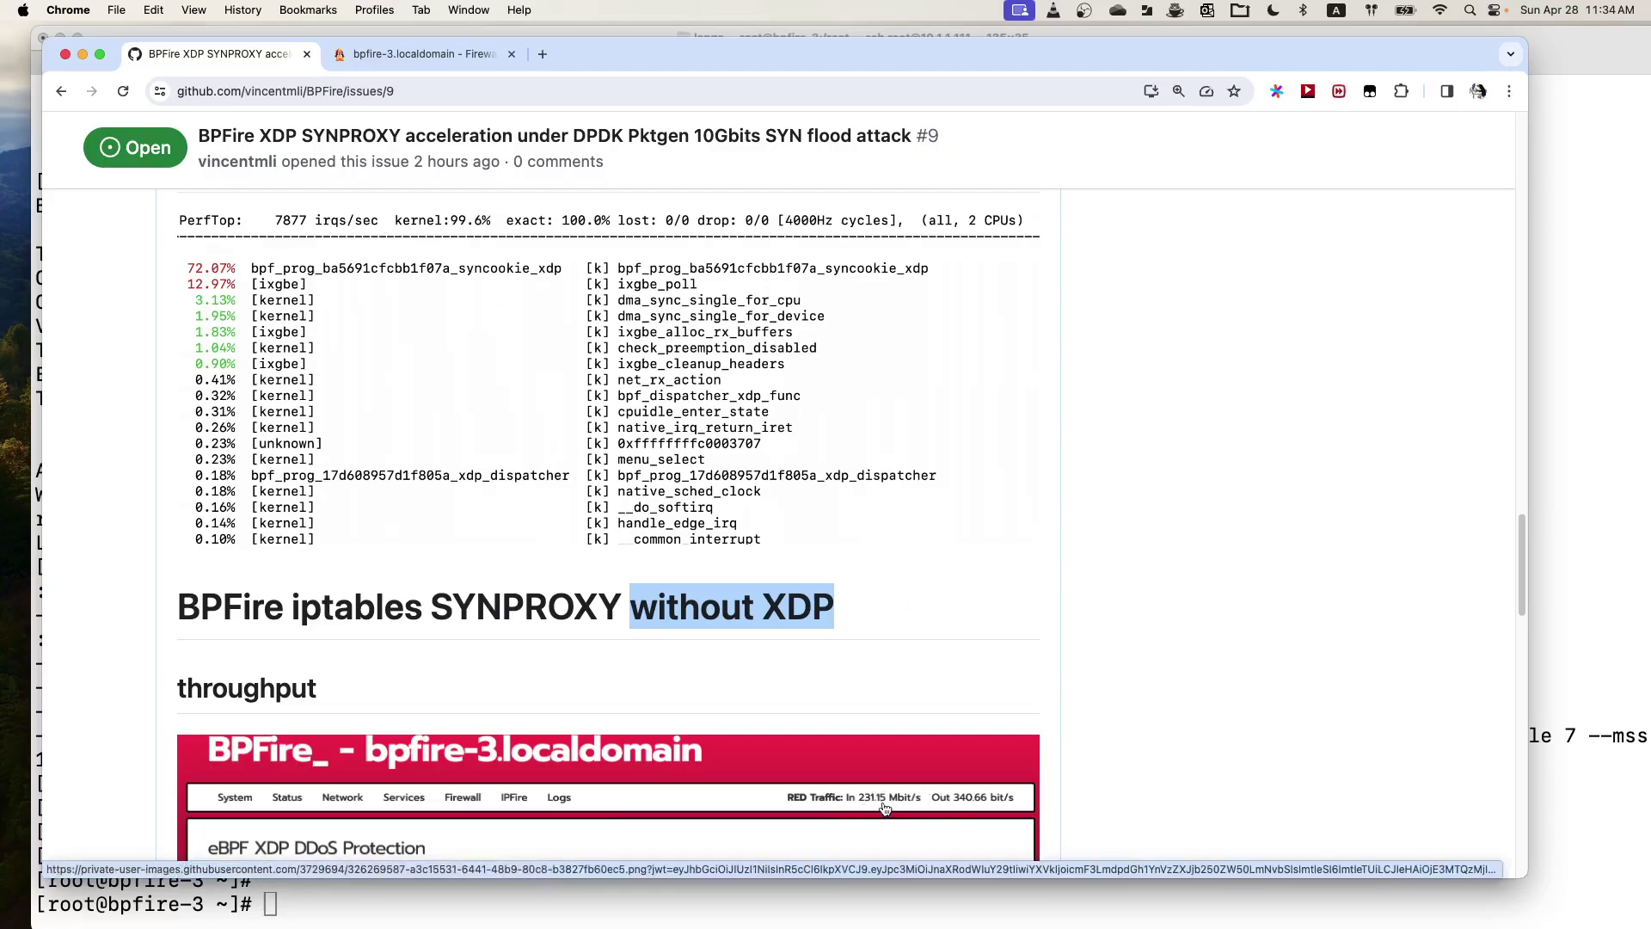
# Step: Compare the RED traffic rates in the throughput screenshots for SYNPROXY with XDP acceleration and iptables SYNPROXY without XDP
pyautogui.scroll(10, 884, 808)
pyautogui.scroll(-3, 825, 394)
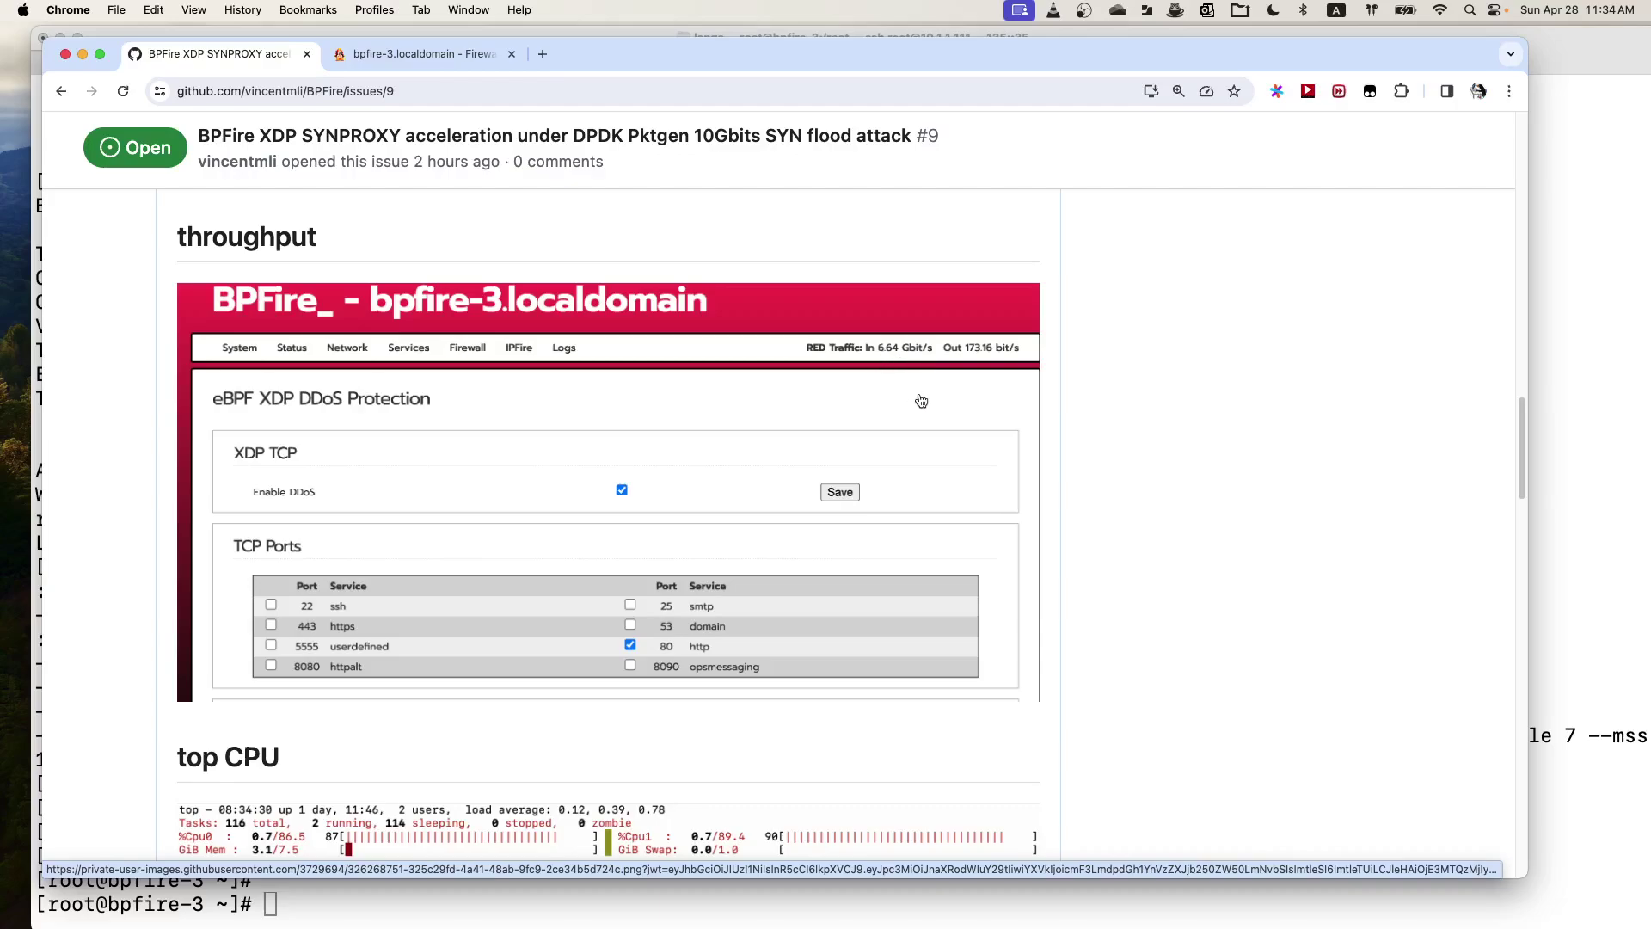
pyautogui.scroll(-1, 921, 401)
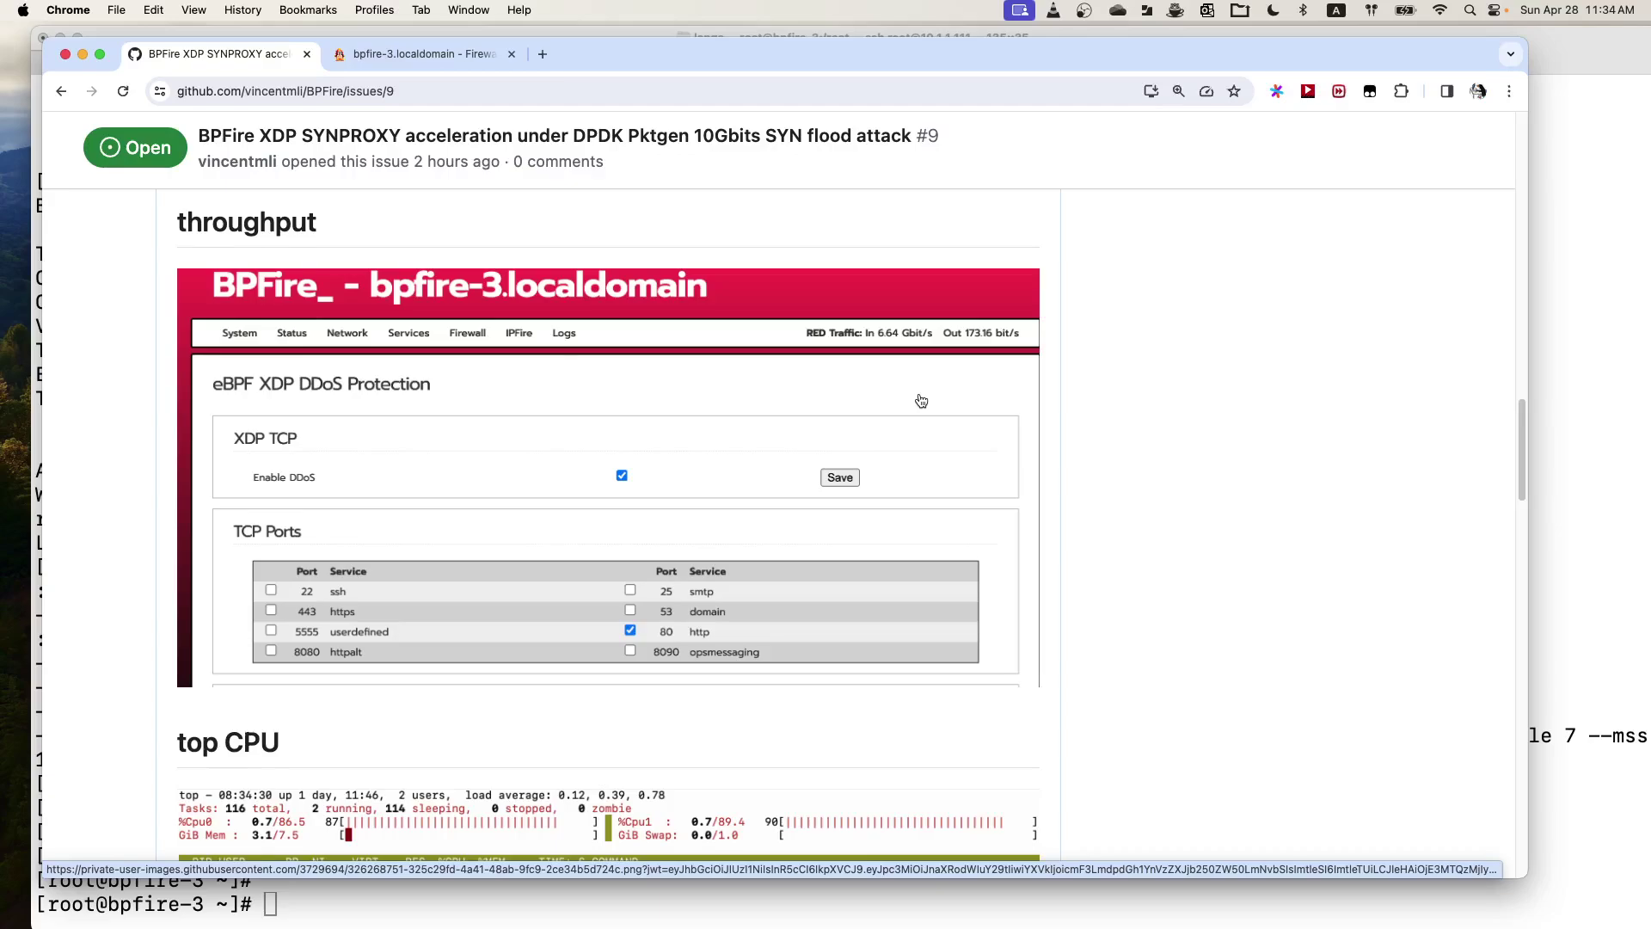
pyautogui.scroll(-15, 921, 400)
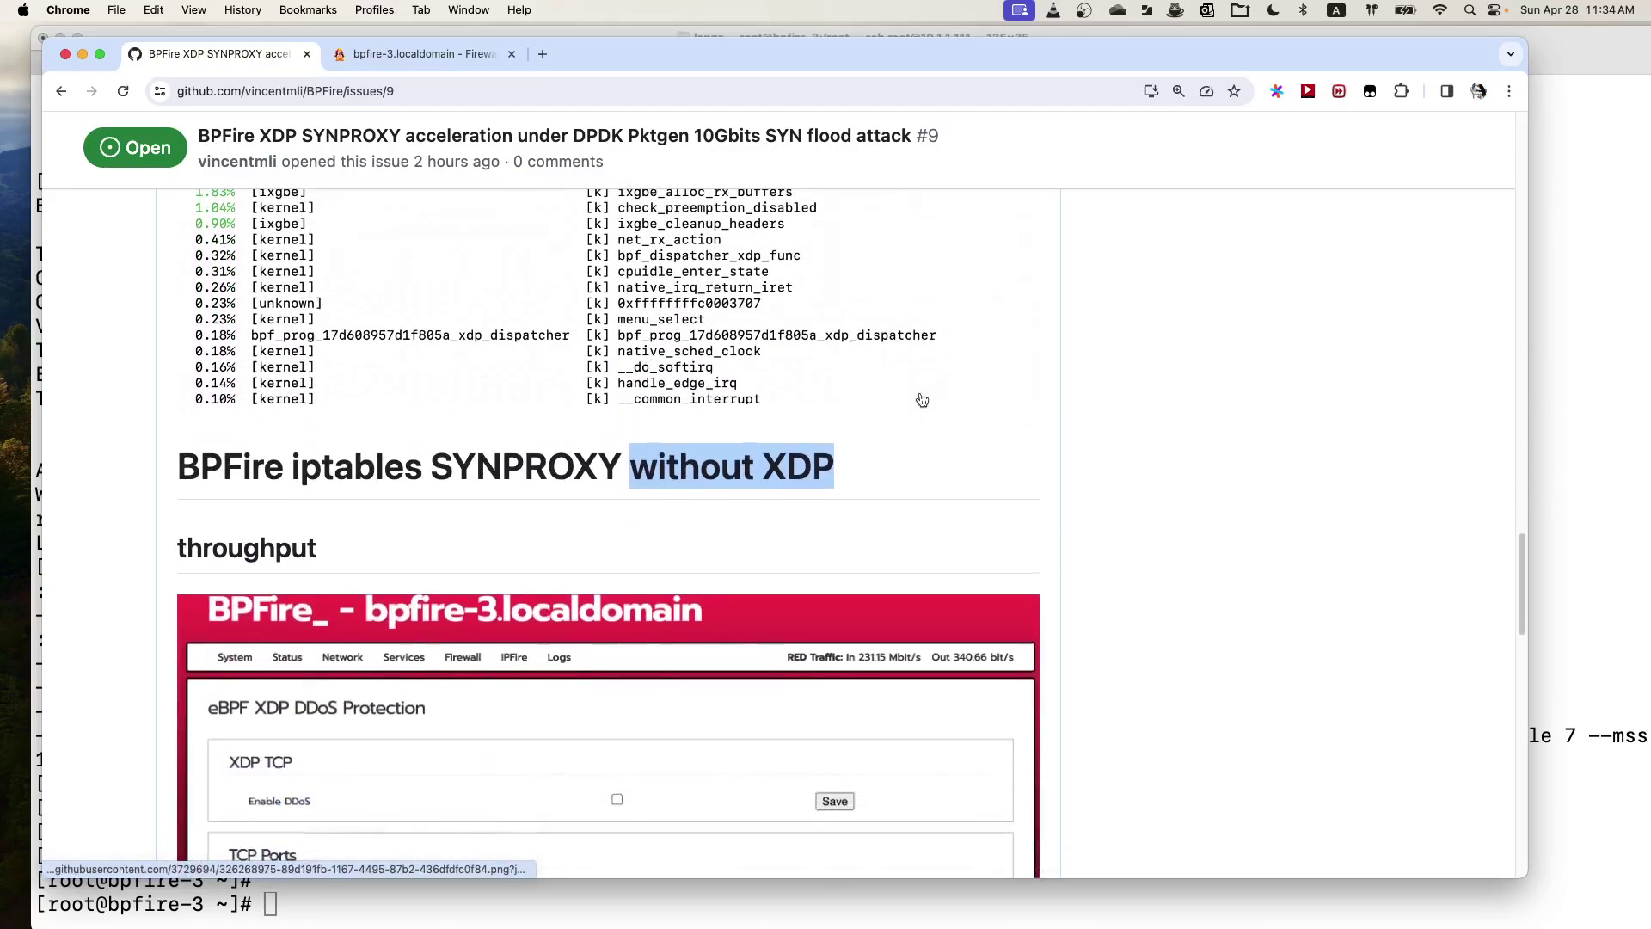
pyautogui.scroll(-5, 921, 400)
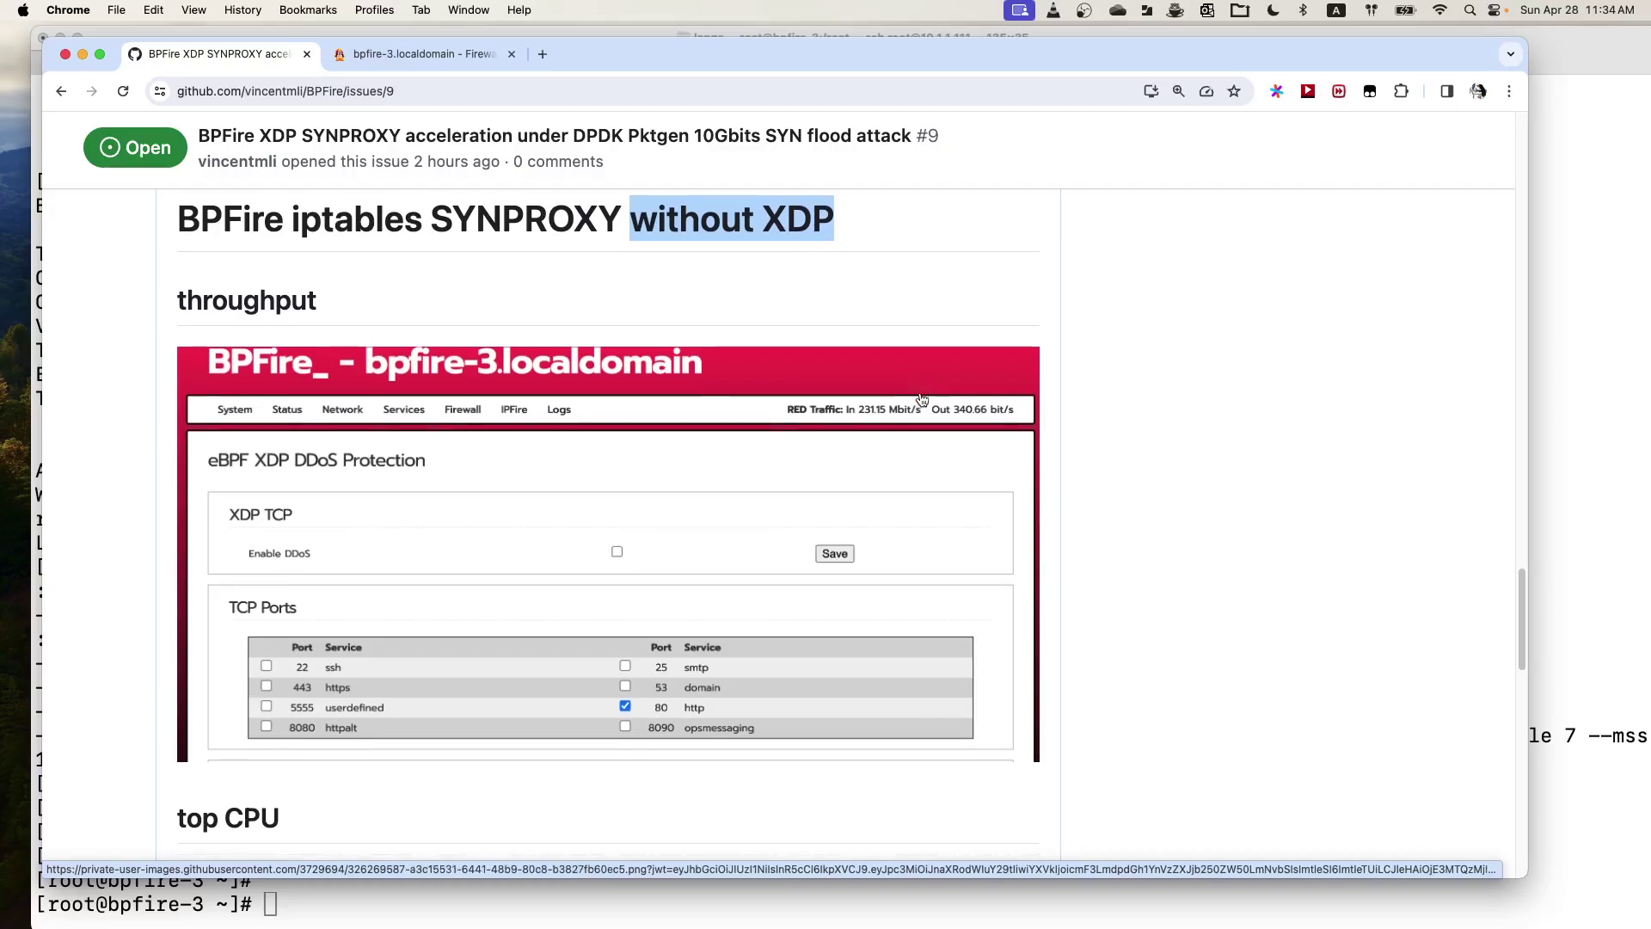
pyautogui.scroll(2, 871, 482)
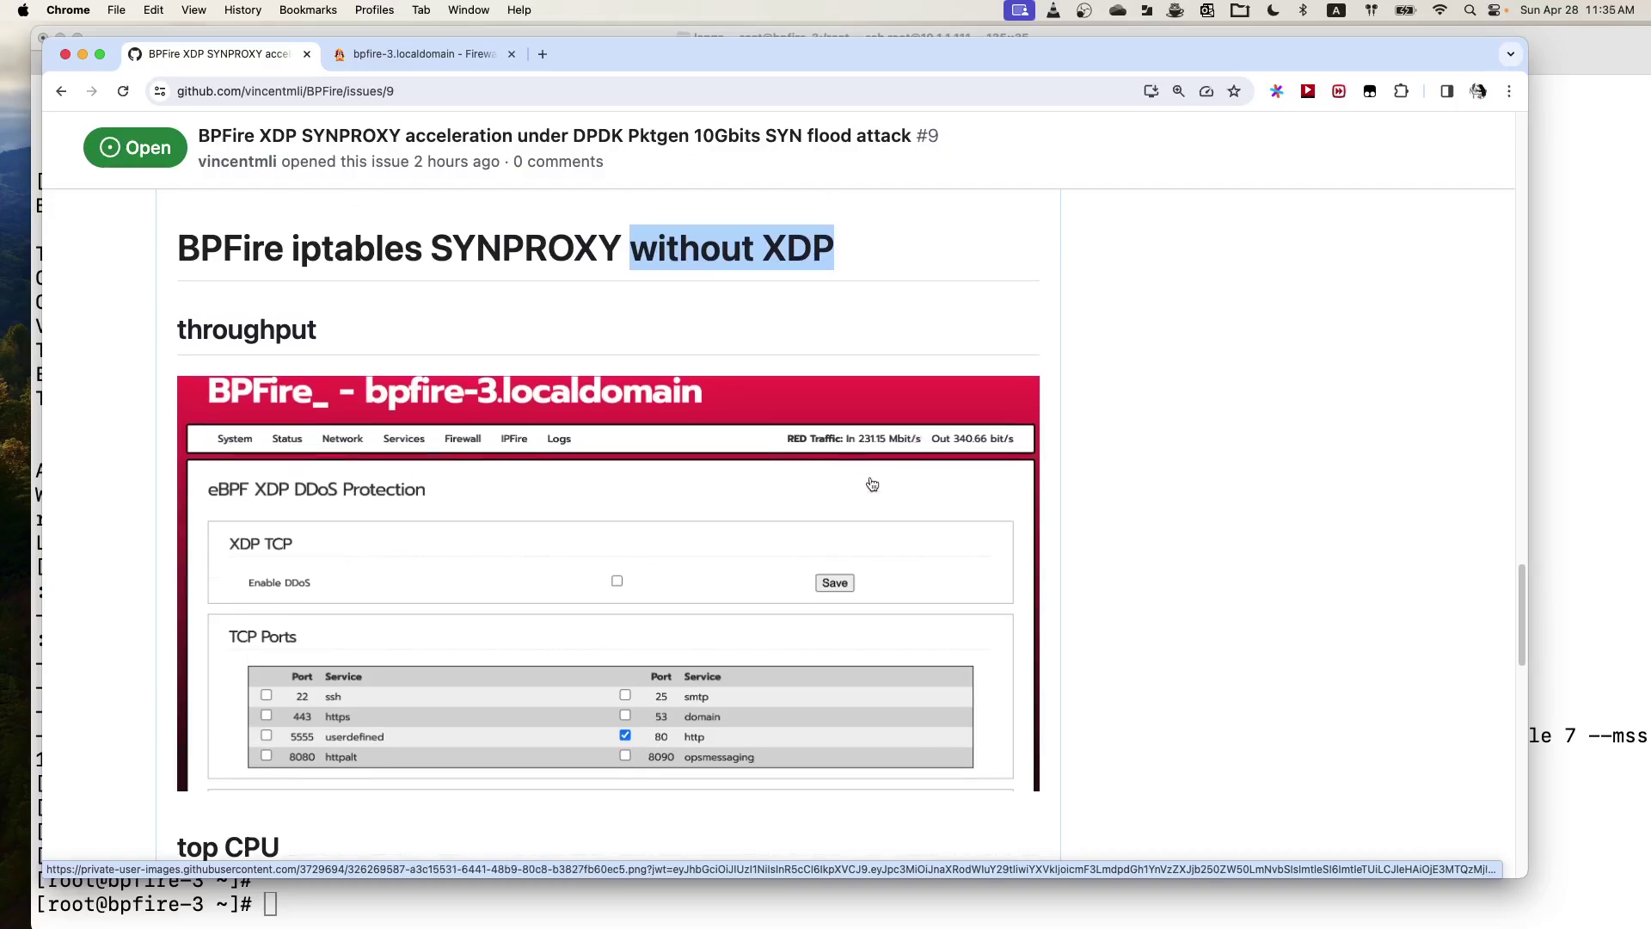
pyautogui.scroll(3, 871, 483)
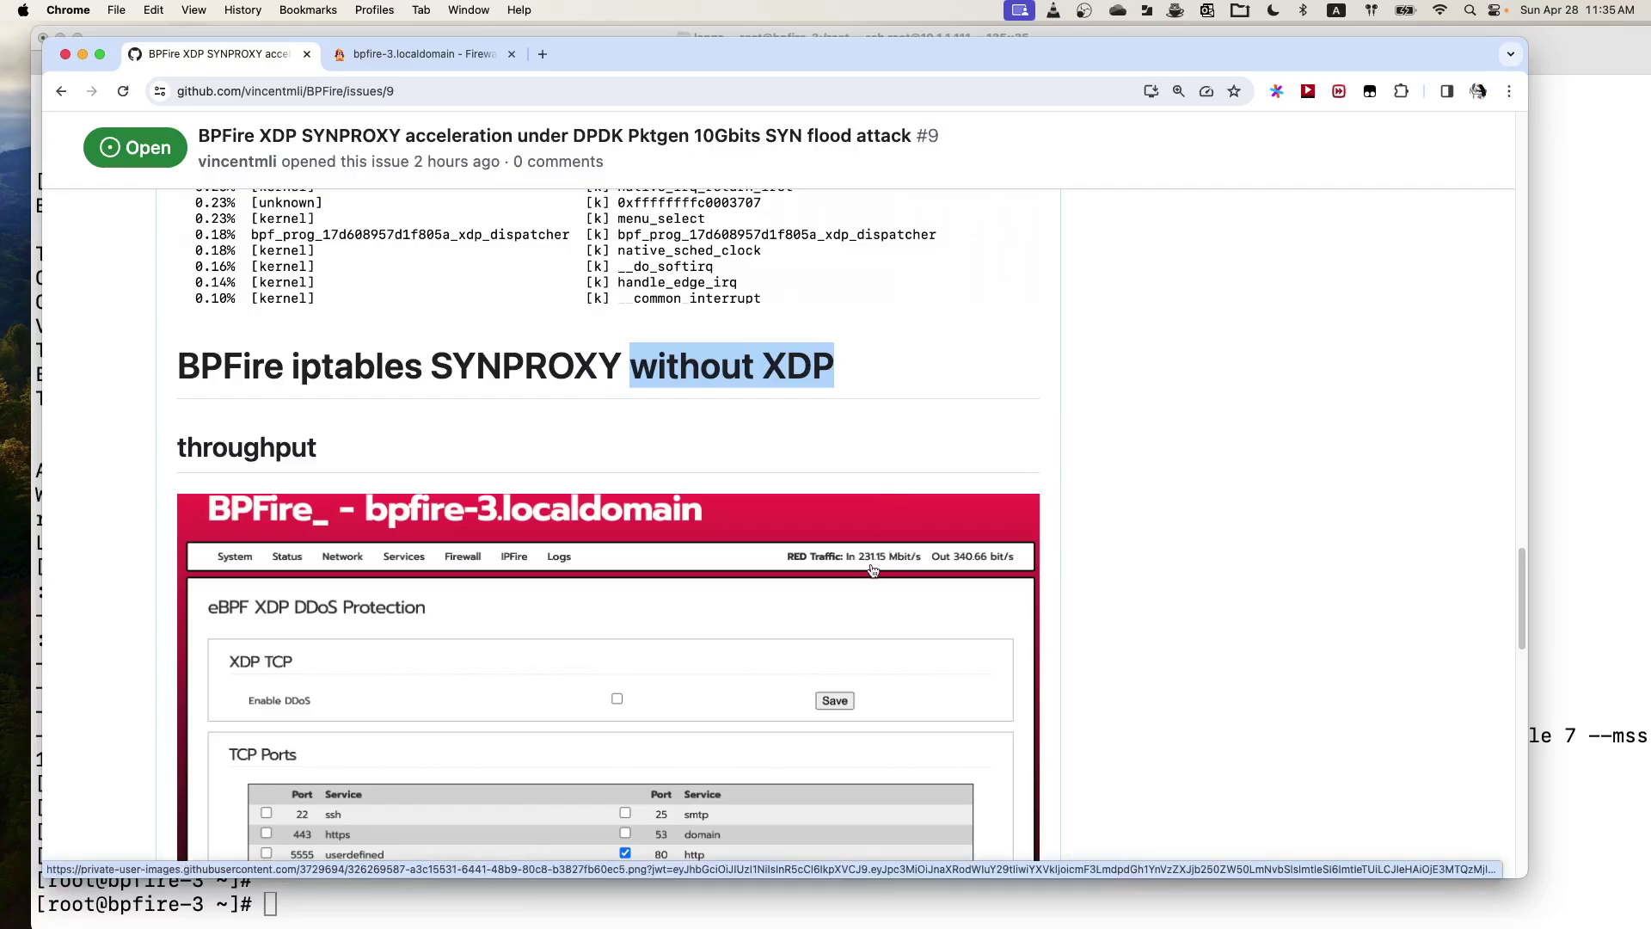
pyautogui.scroll(-5, 911, 570)
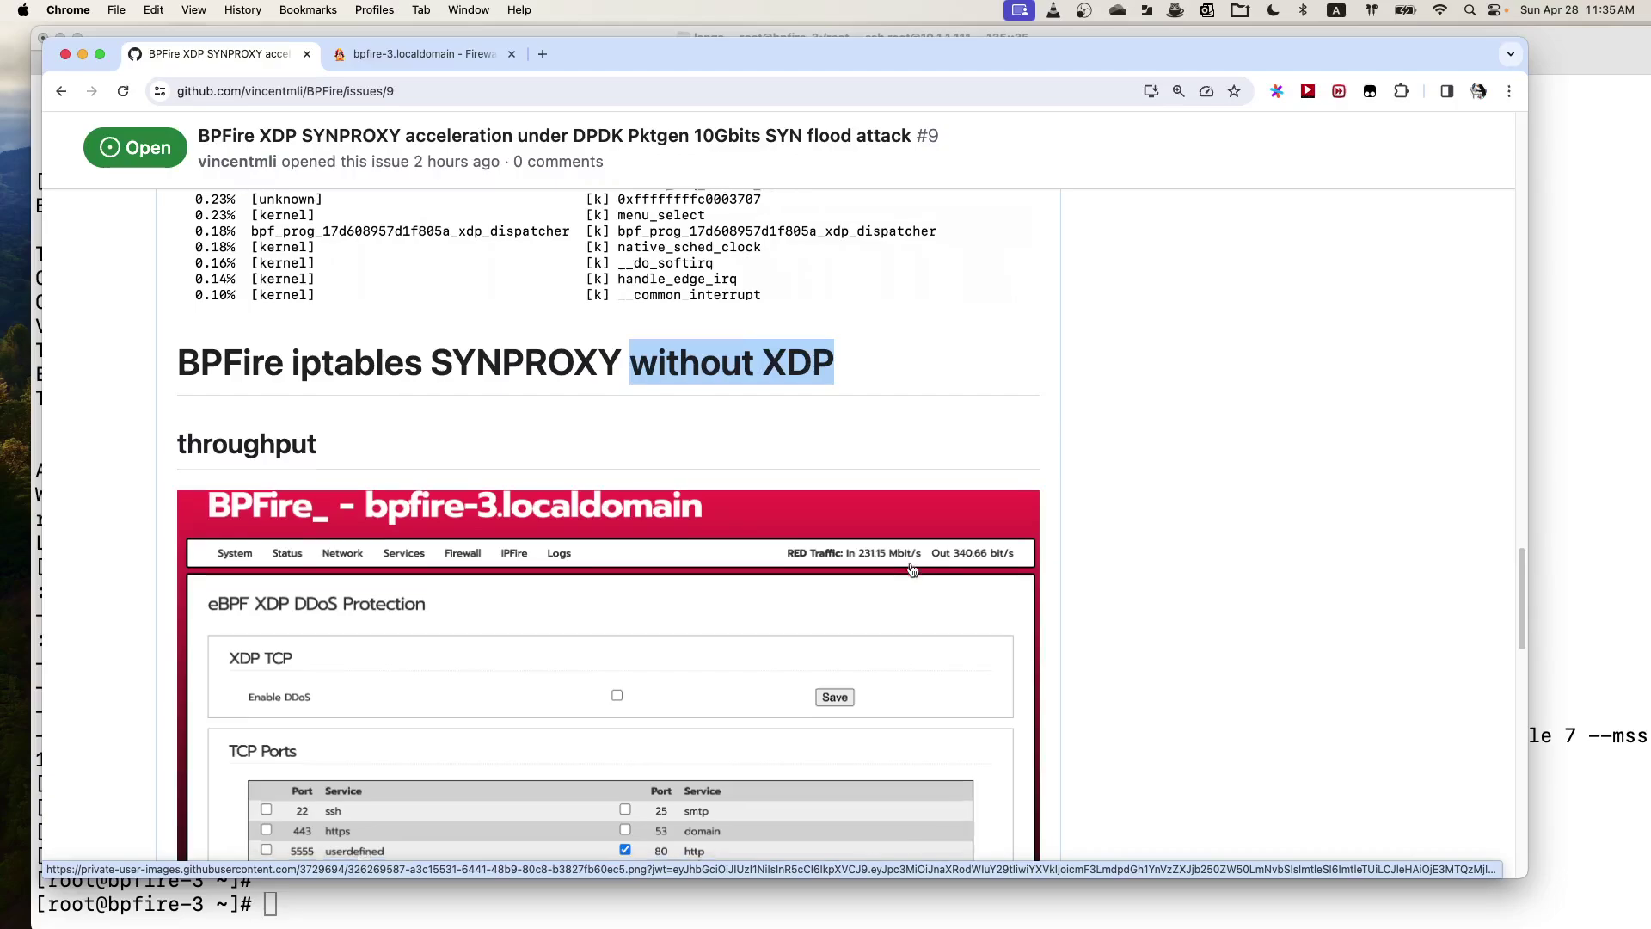
# Step: Examine the top CPU and perf top outputs for BPFire iptables SYNPROXY without XDP
pyautogui.scroll(-2, 911, 570)
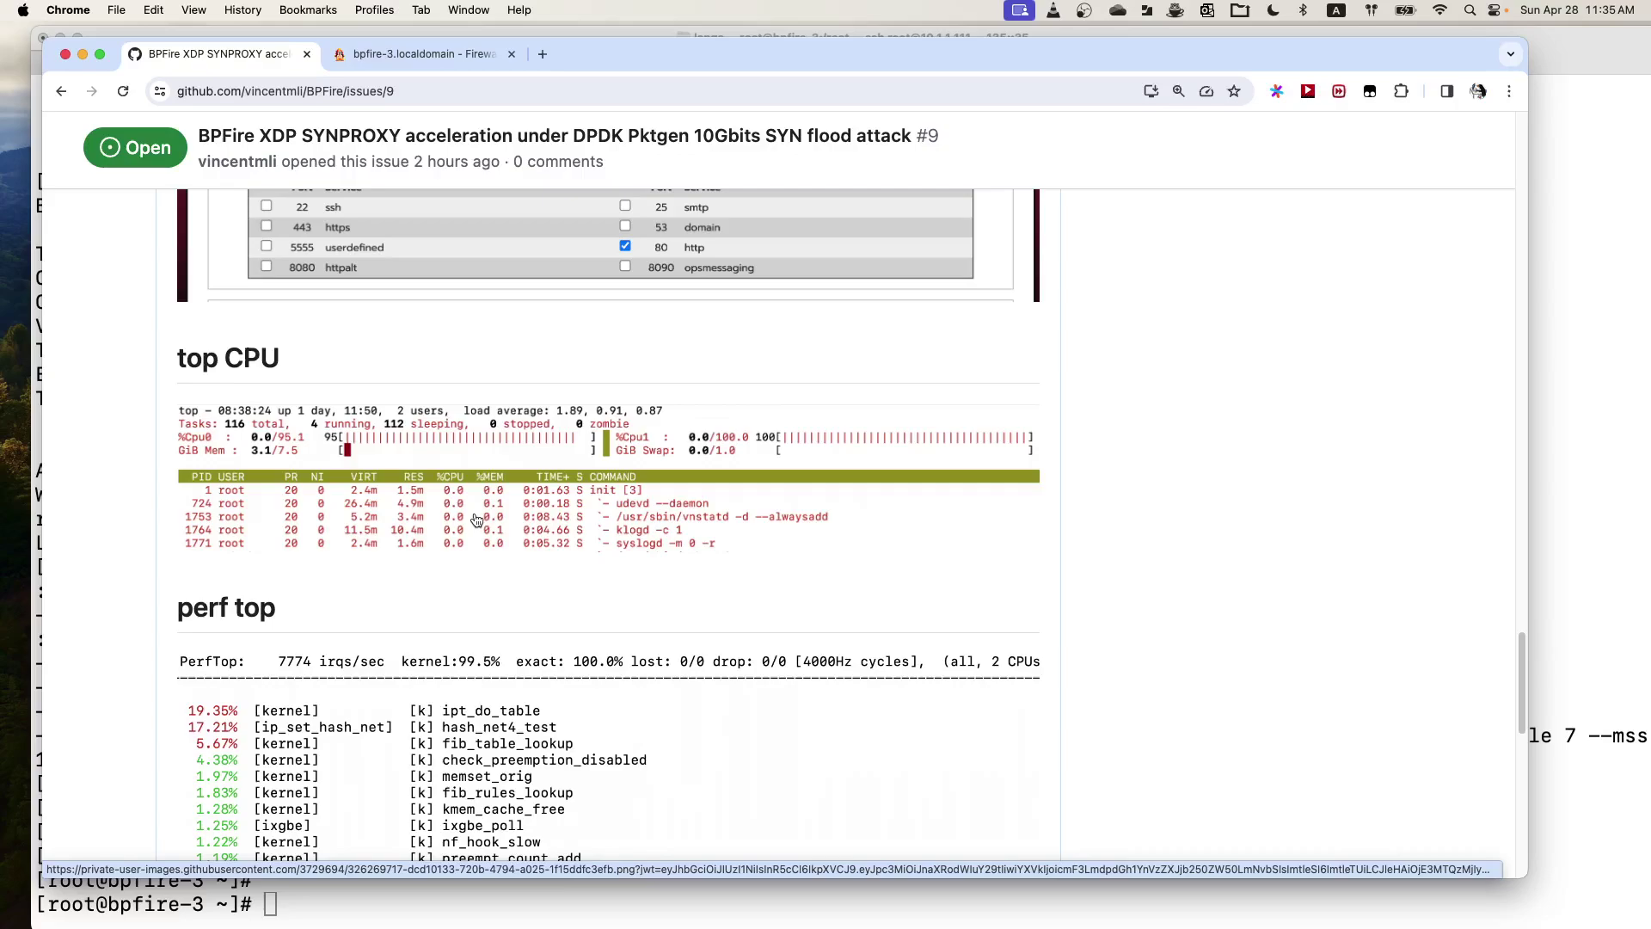
pyautogui.scroll(-3, 477, 518)
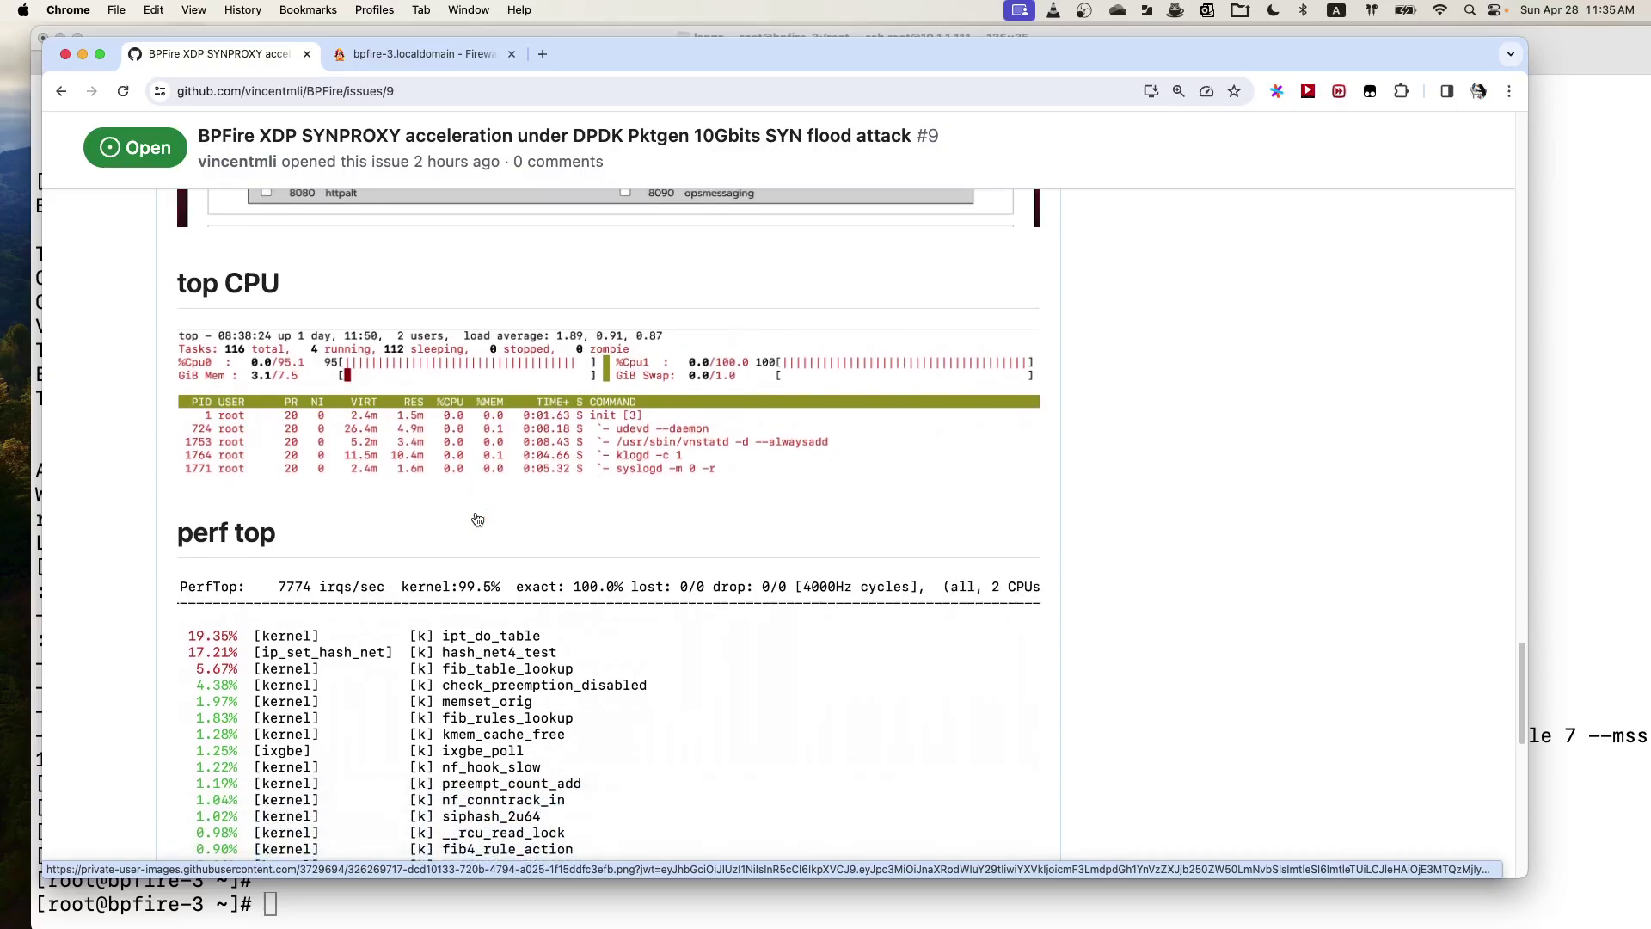
pyautogui.scroll(-4, 478, 518)
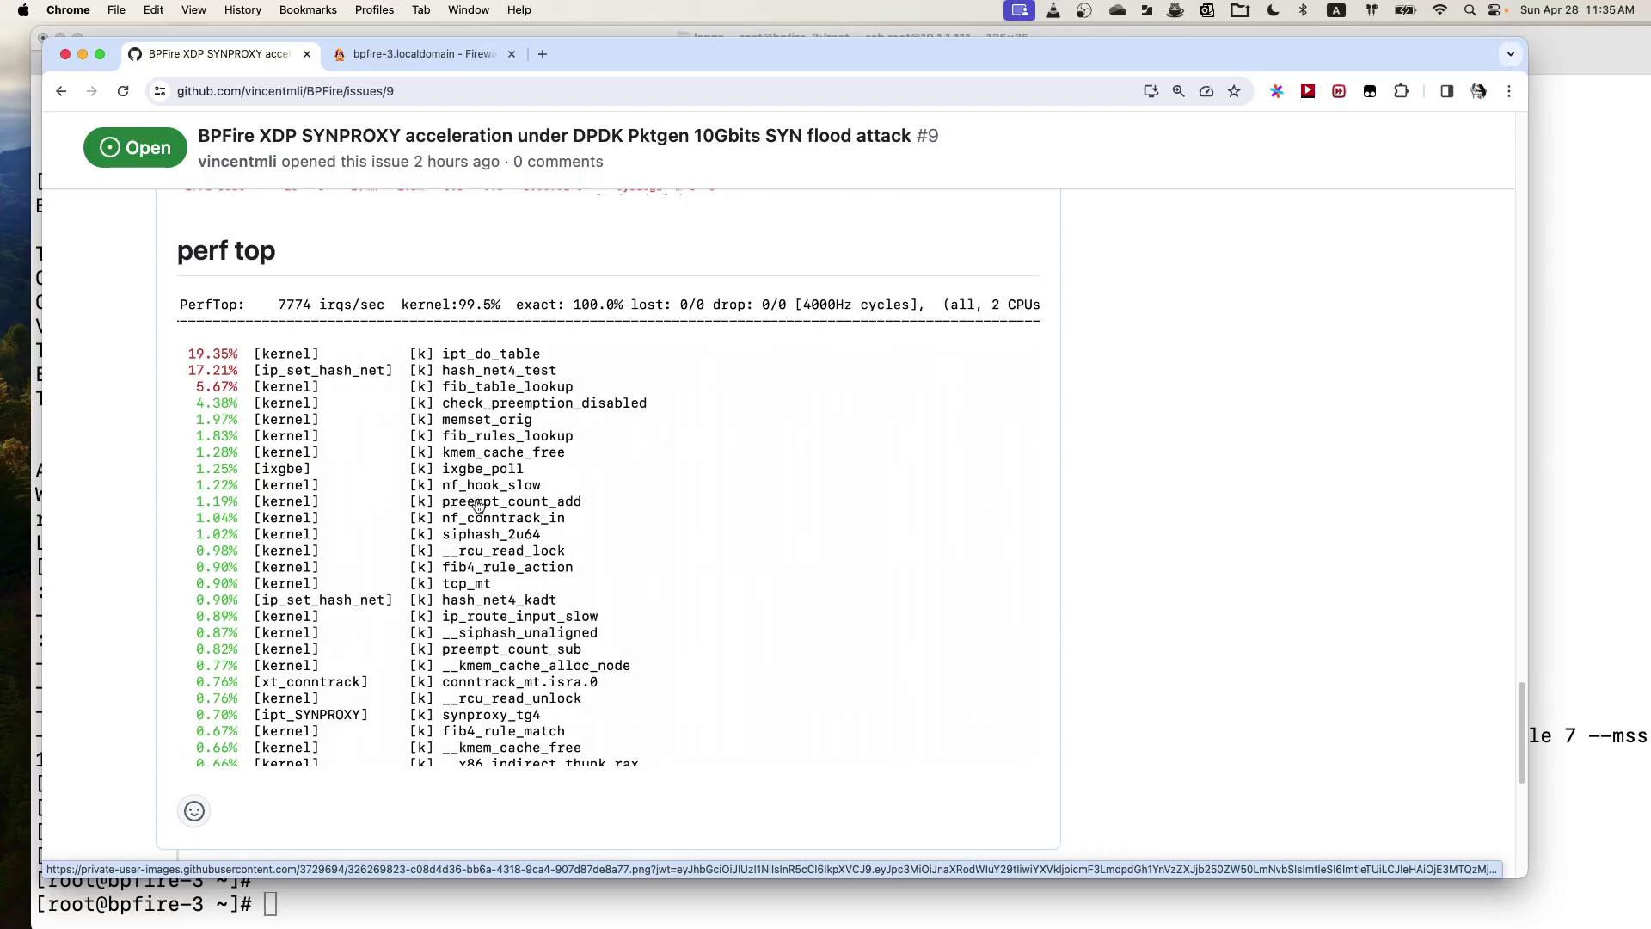
pyautogui.scroll(-1, 478, 508)
pyautogui.scroll(-1, 478, 508)
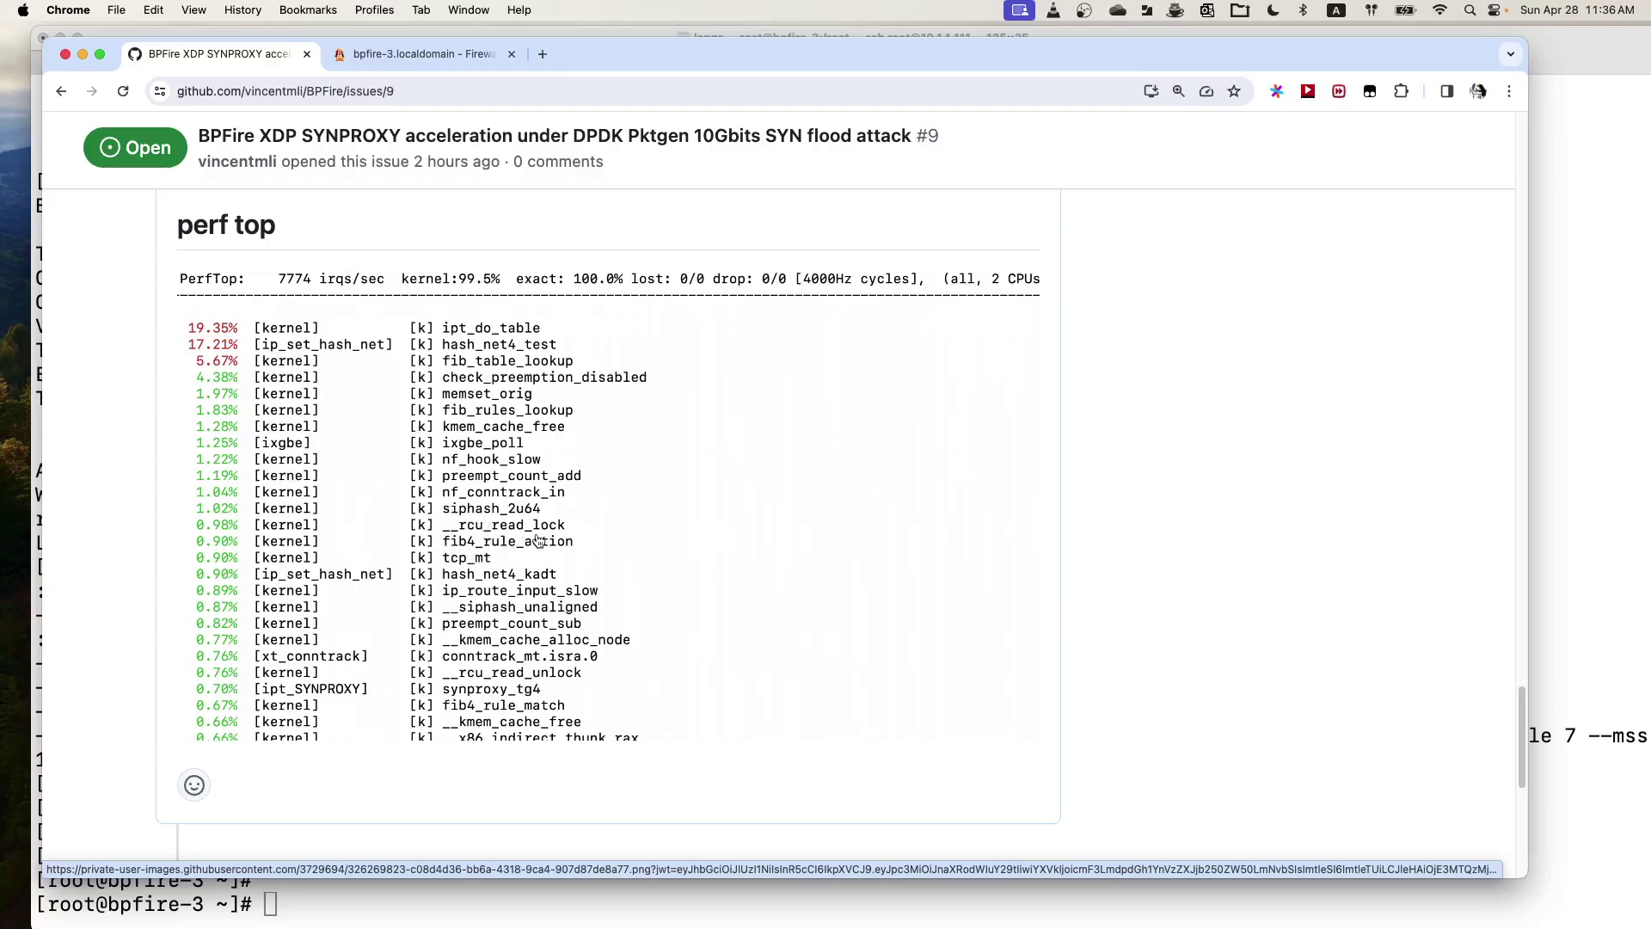
# Step: Recheck the throughput screenshot without XDP against its top CPU load and perf top kernel functions
pyautogui.scroll(10, 537, 540)
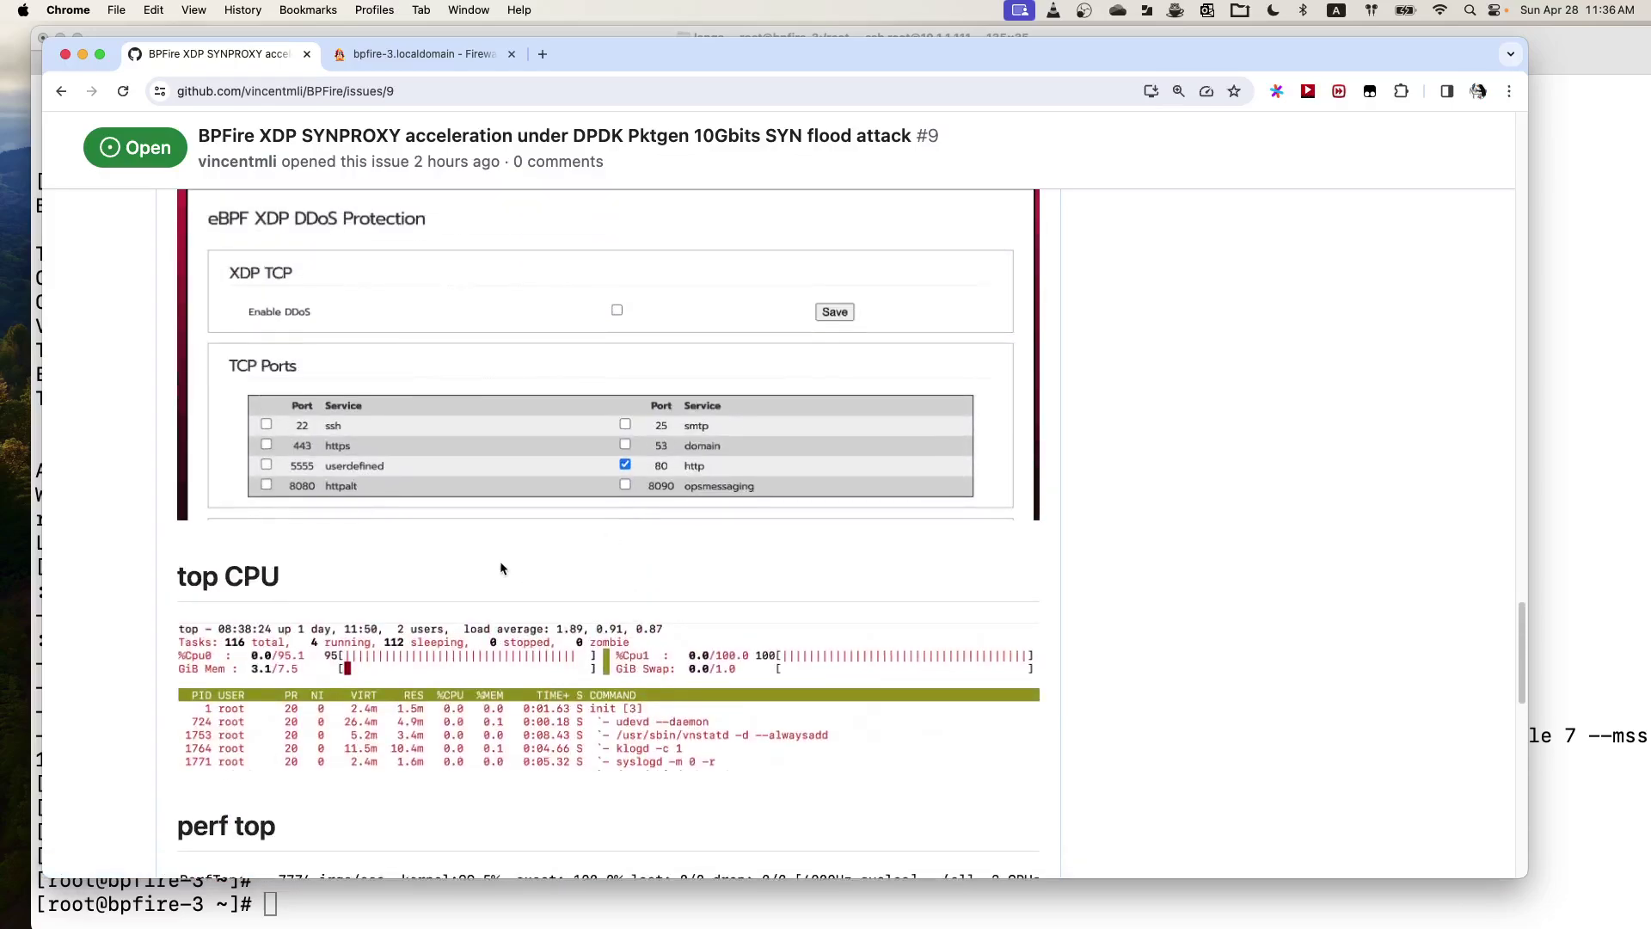
pyautogui.scroll(3, 560, 603)
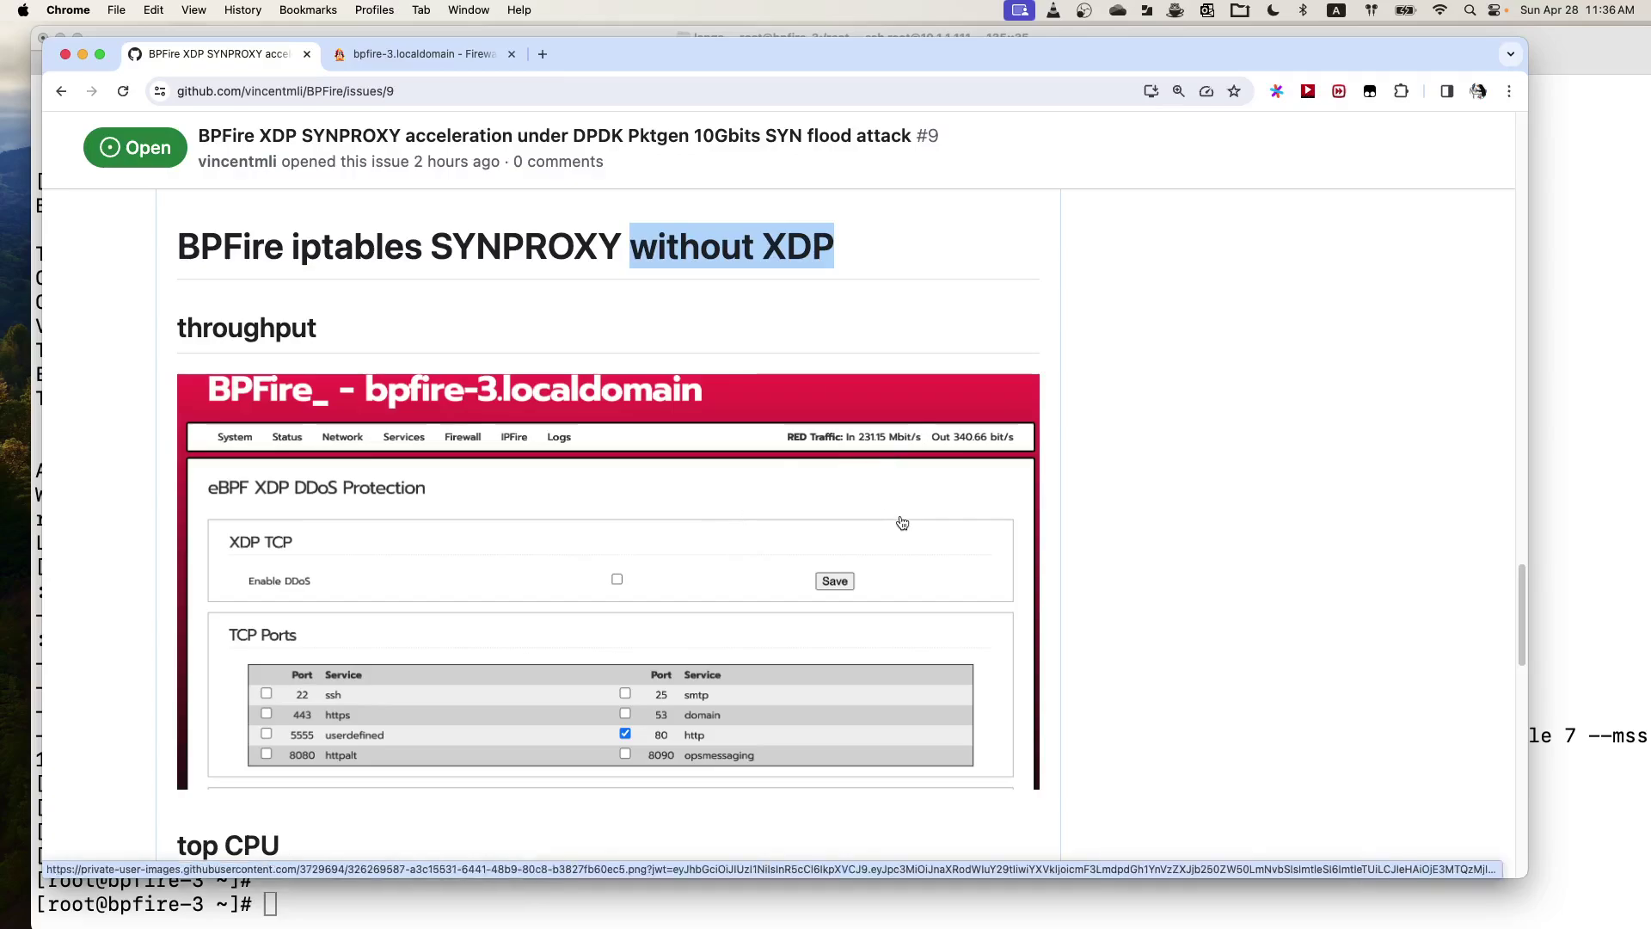
pyautogui.scroll(-1, 902, 523)
pyautogui.scroll(-4, 902, 523)
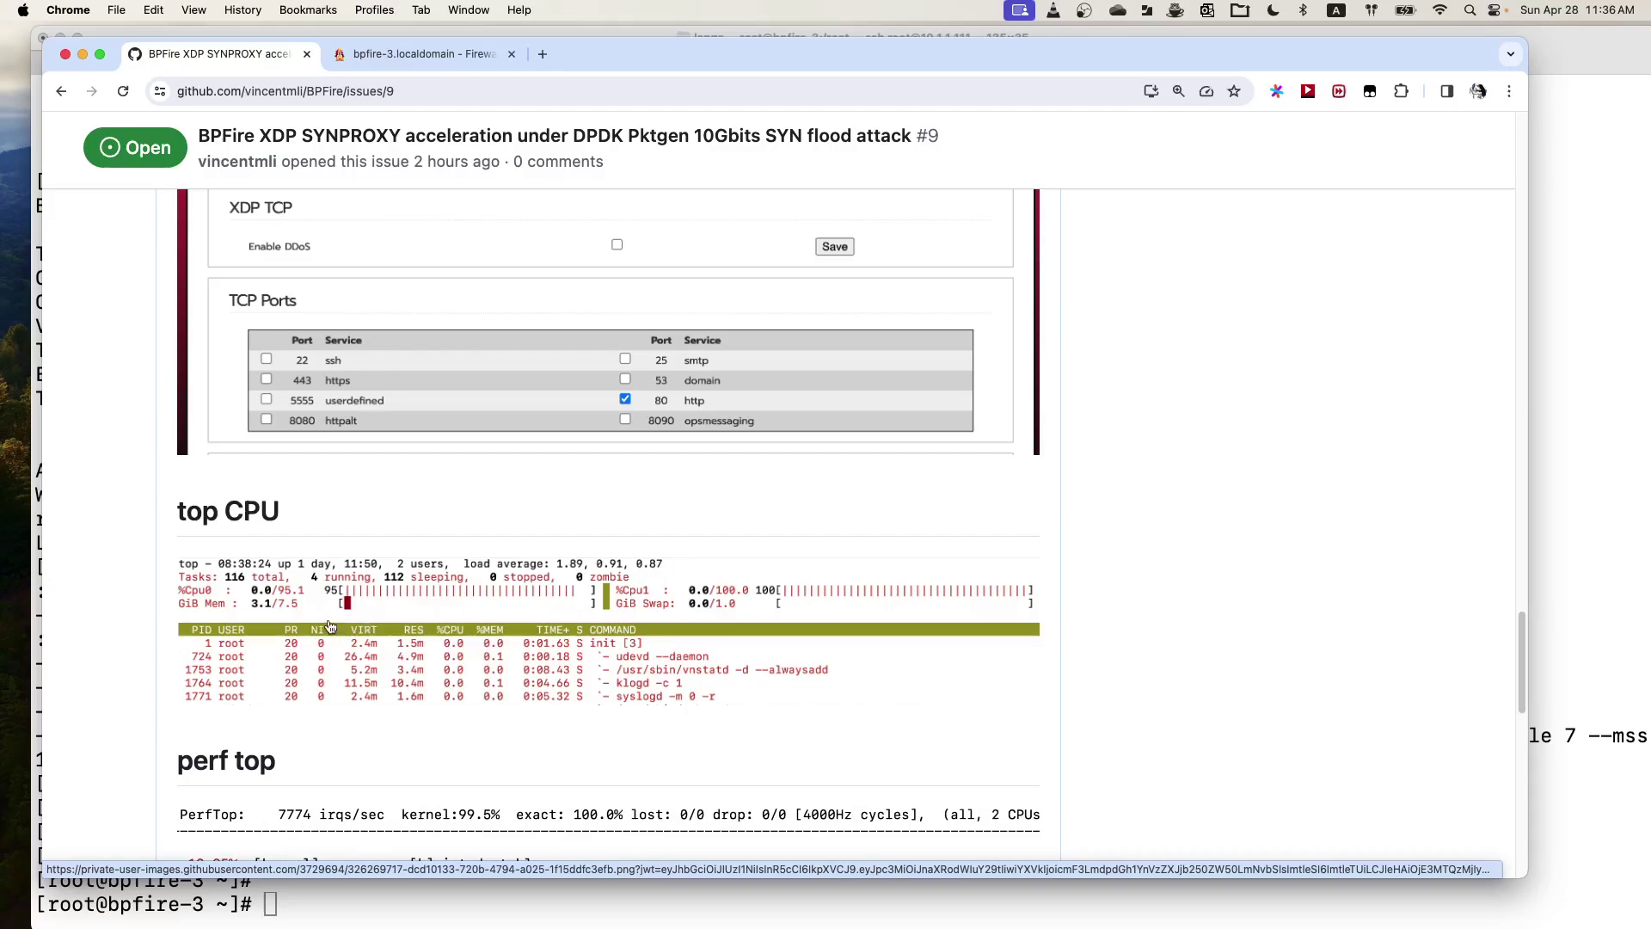
pyautogui.scroll(-5, 547, 651)
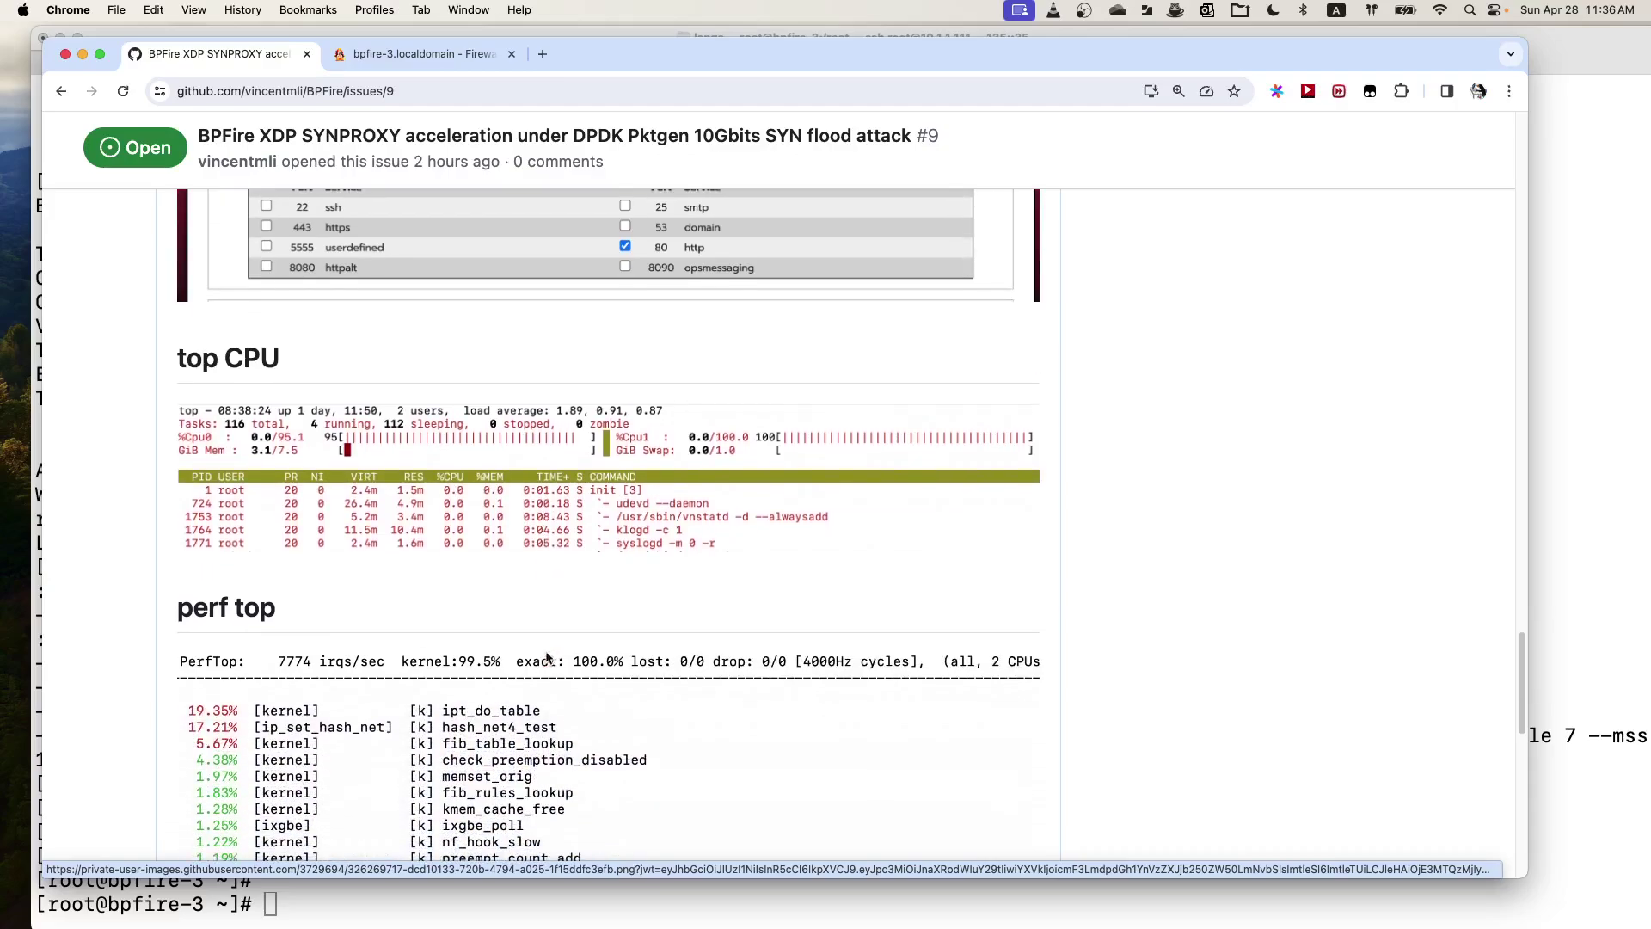
pyautogui.scroll(-2, 548, 658)
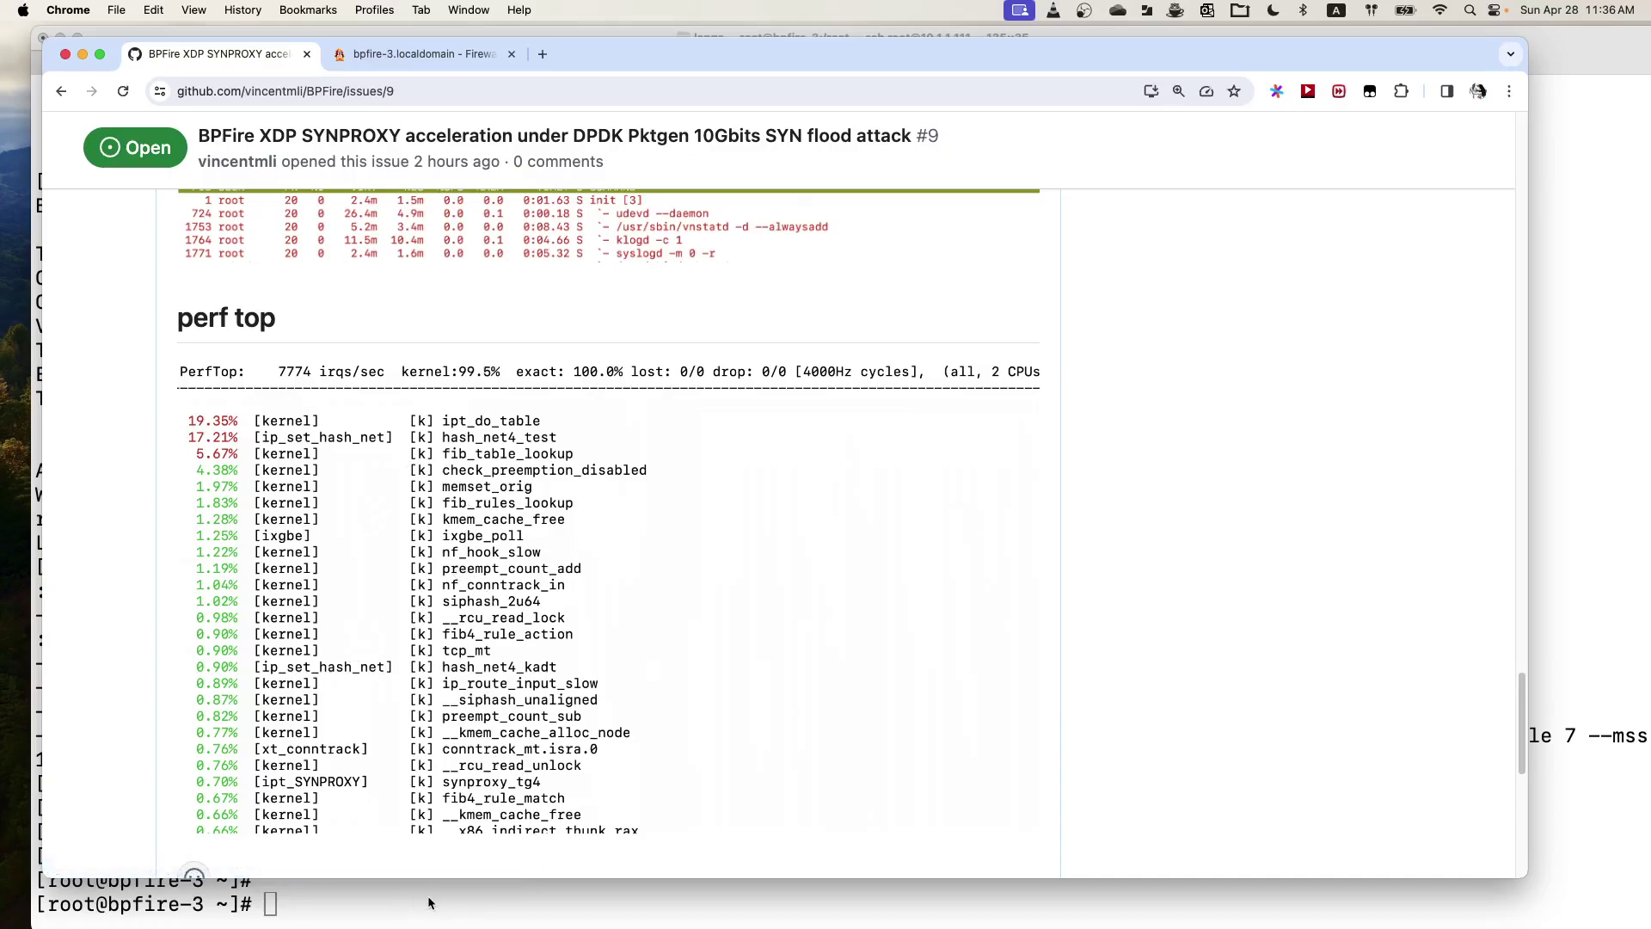
pyautogui.click(462, 895)
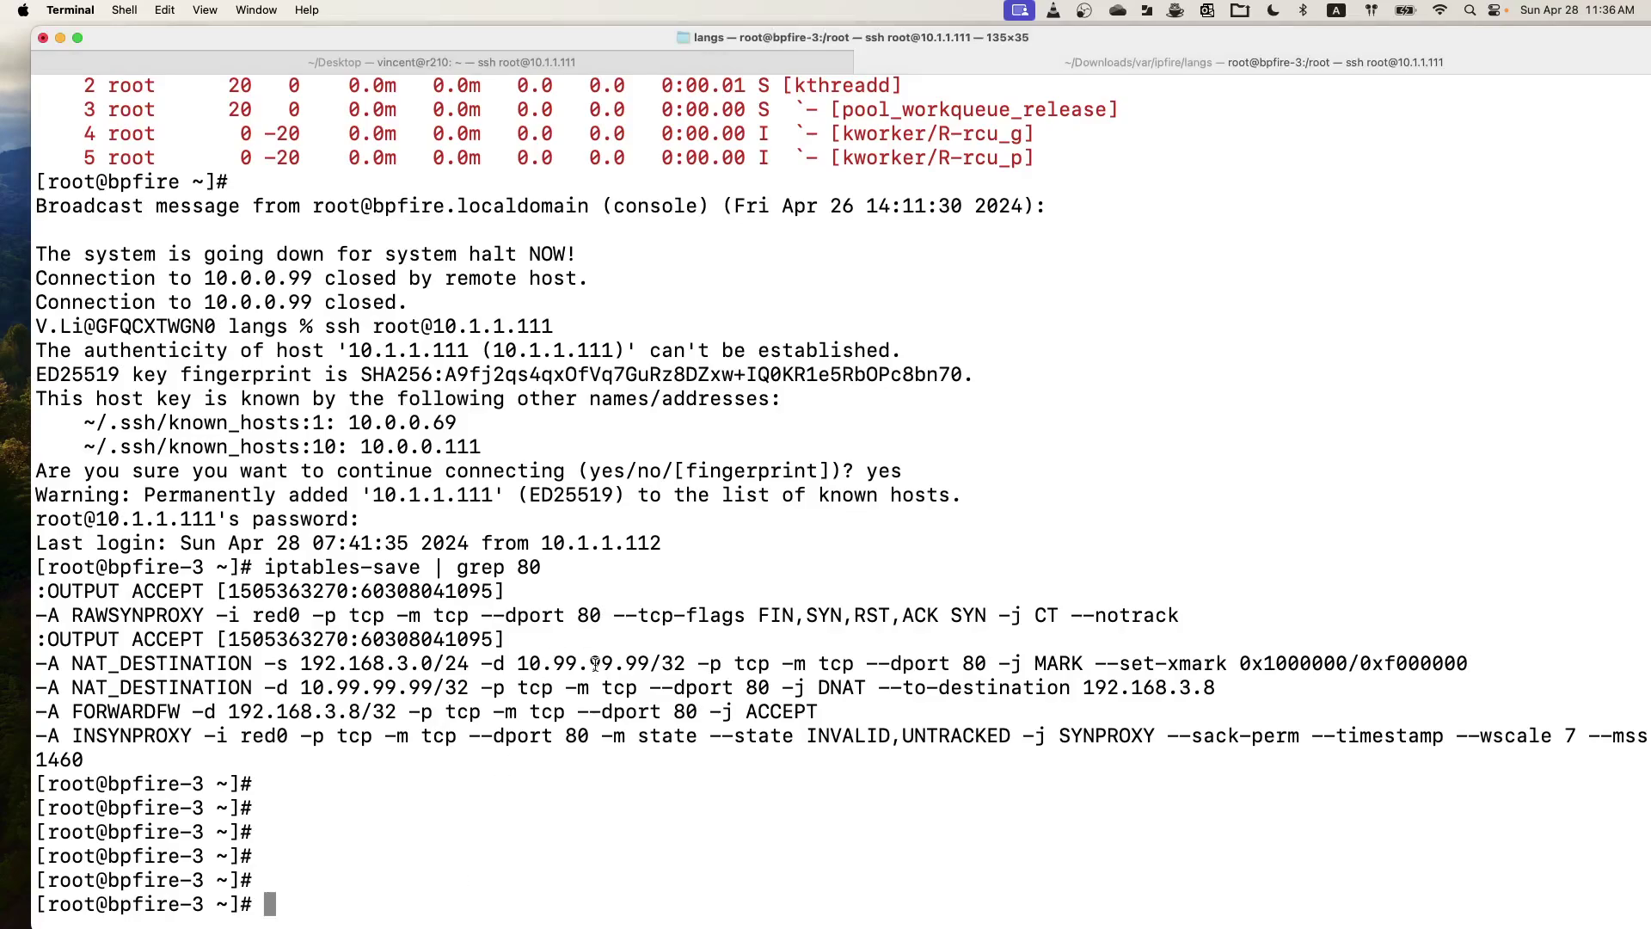
pyautogui.press('Return')
pyautogui.press('Return')
pyautogui.press('Return')
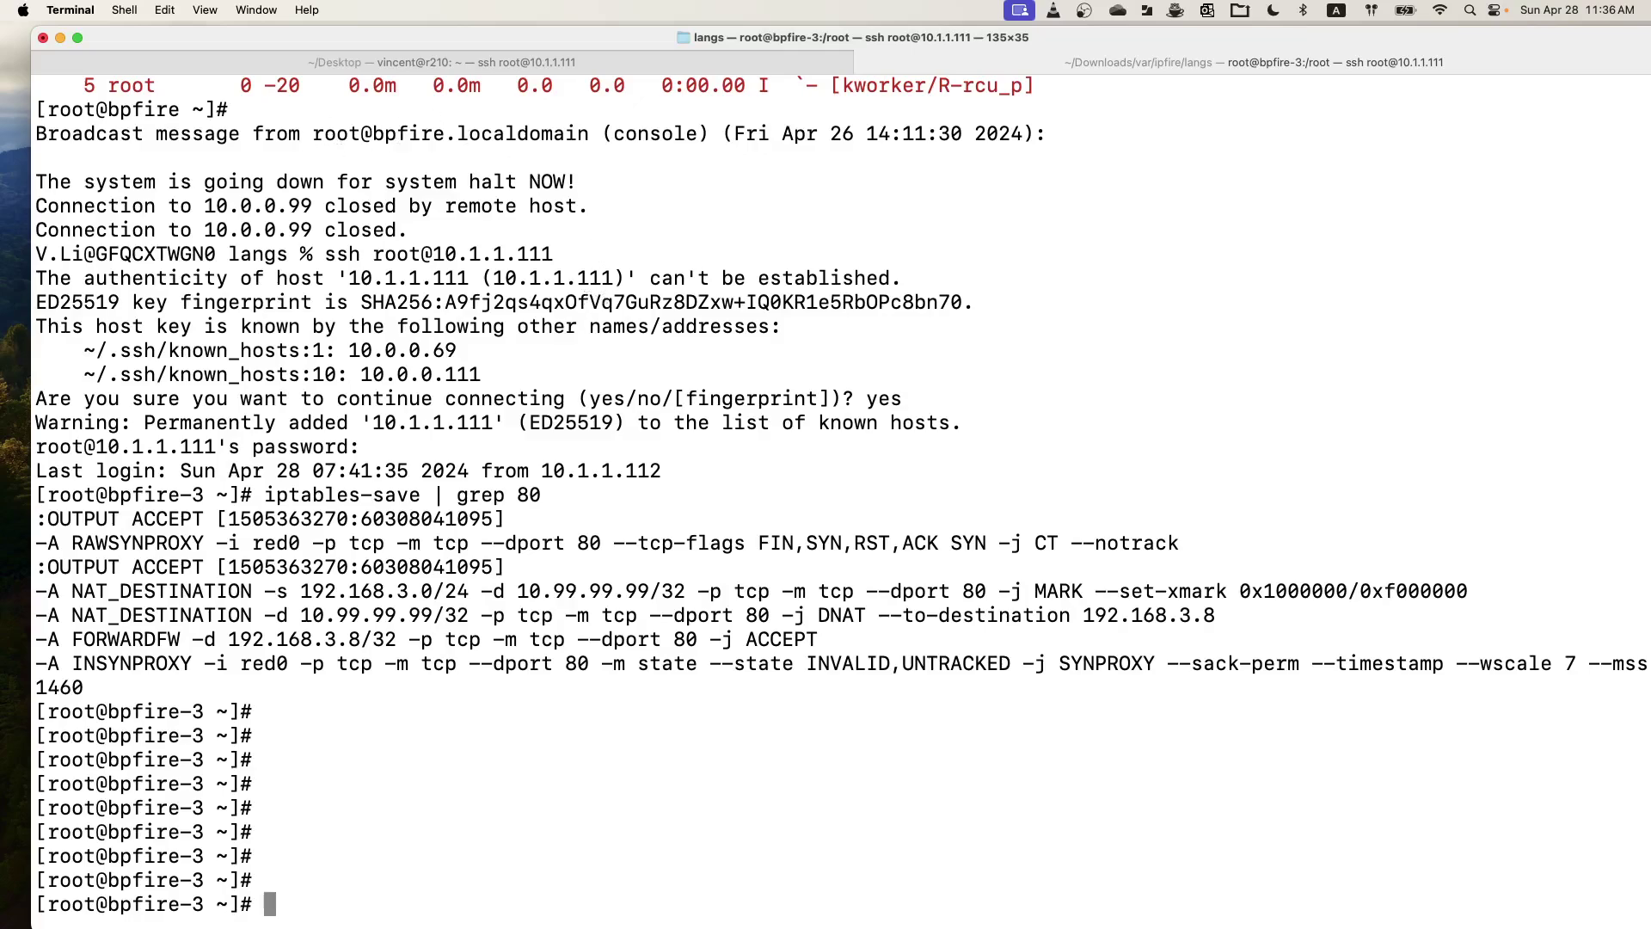
pyautogui.press('super+Tab')
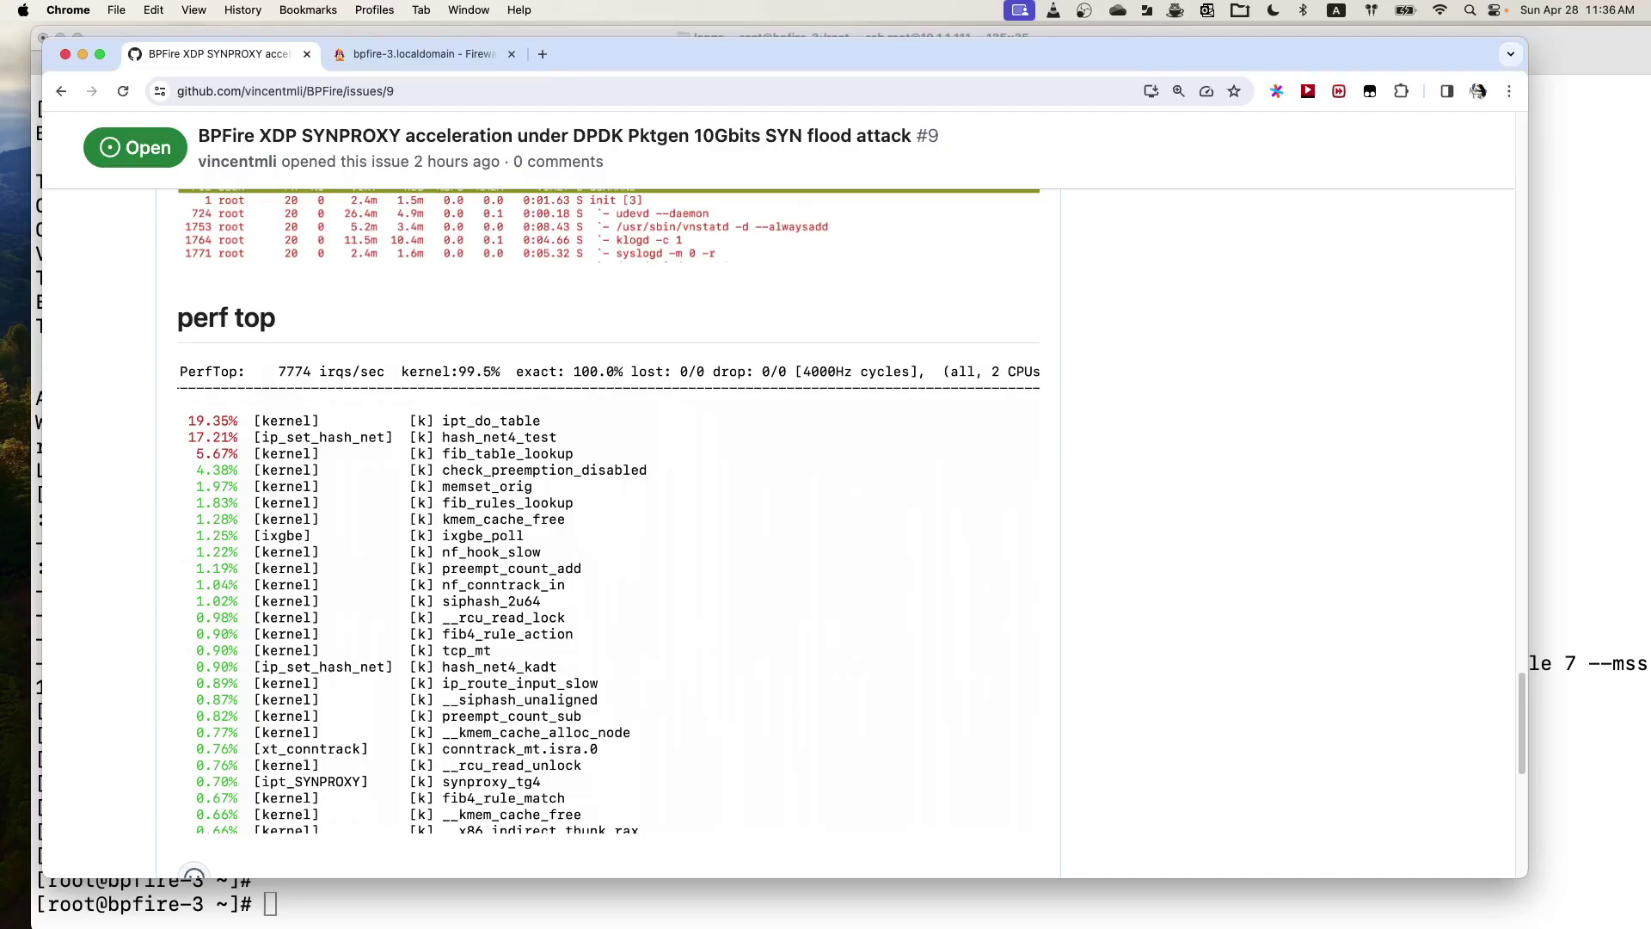
# Step: Switch to the BPFire firewall rule page and review the rule's NAT, destination address, and TCP protocol settings, highlighting the destination port
pyautogui.click(414, 57)
pyautogui.moveTo(551, 244)
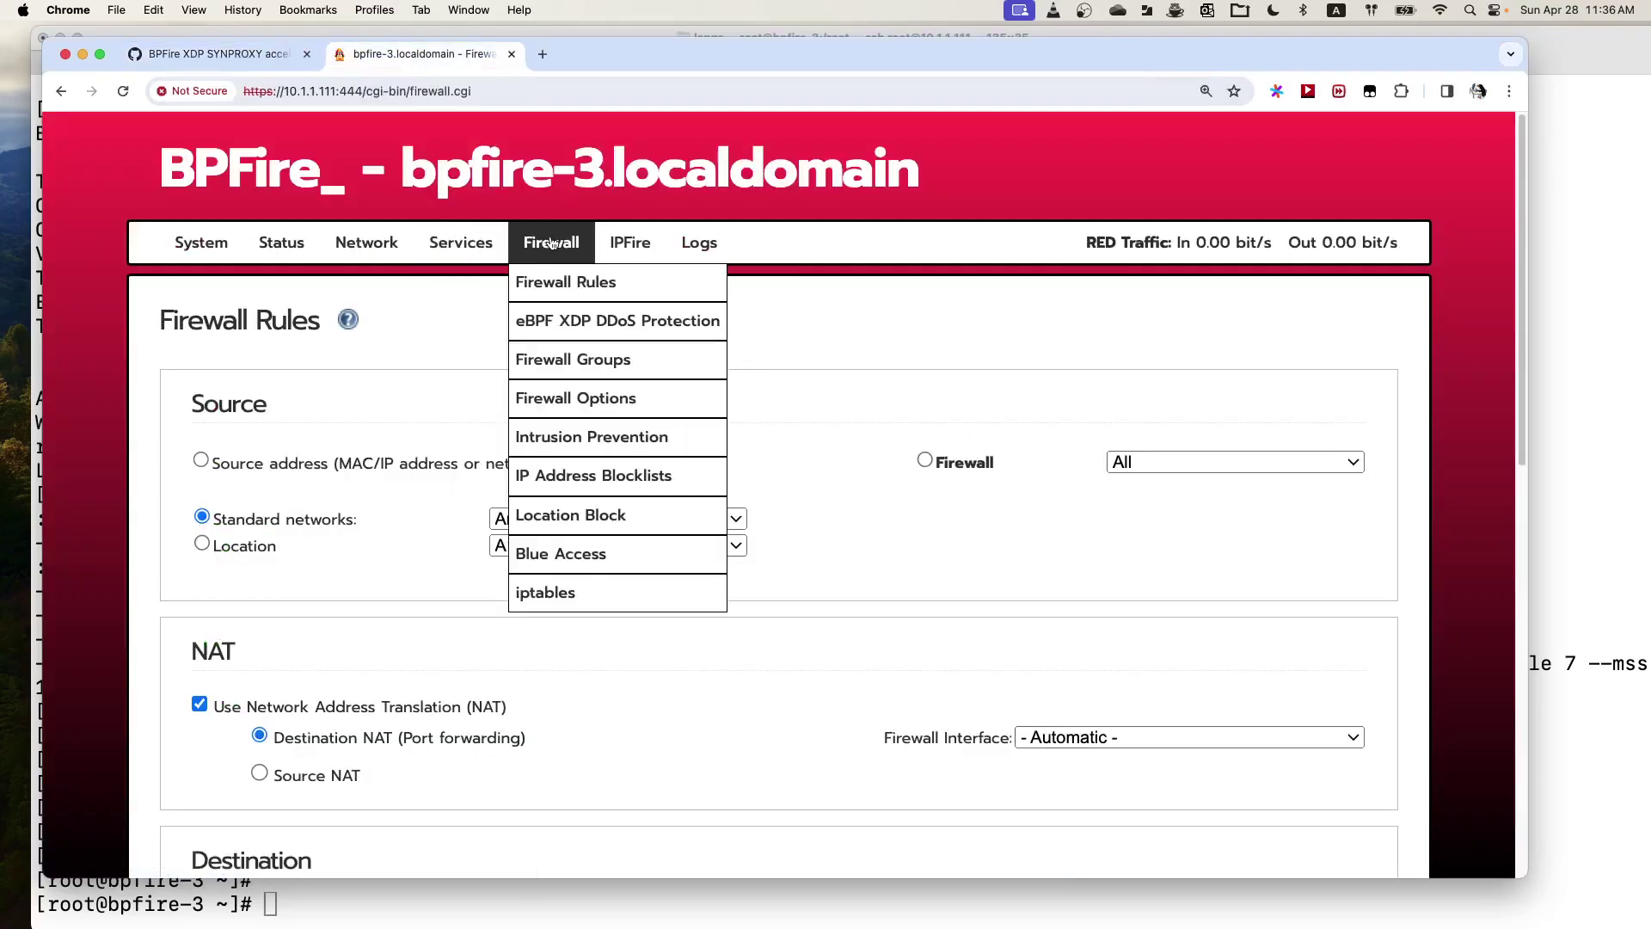
pyautogui.scroll(-5, 946, 363)
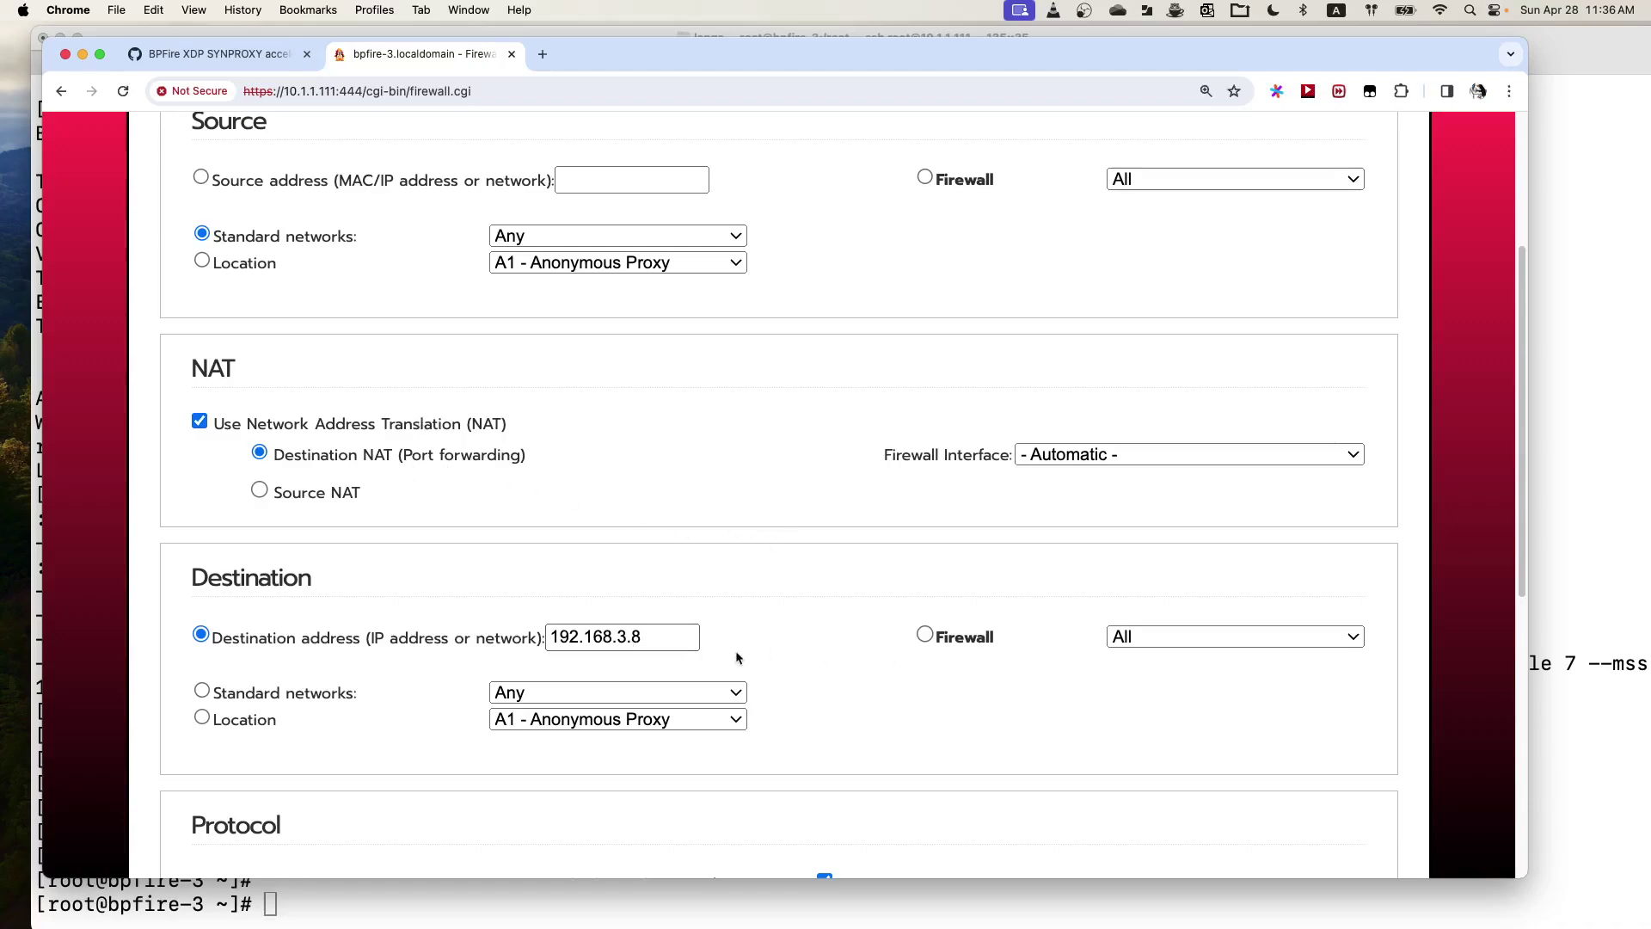
pyautogui.scroll(-4, 739, 658)
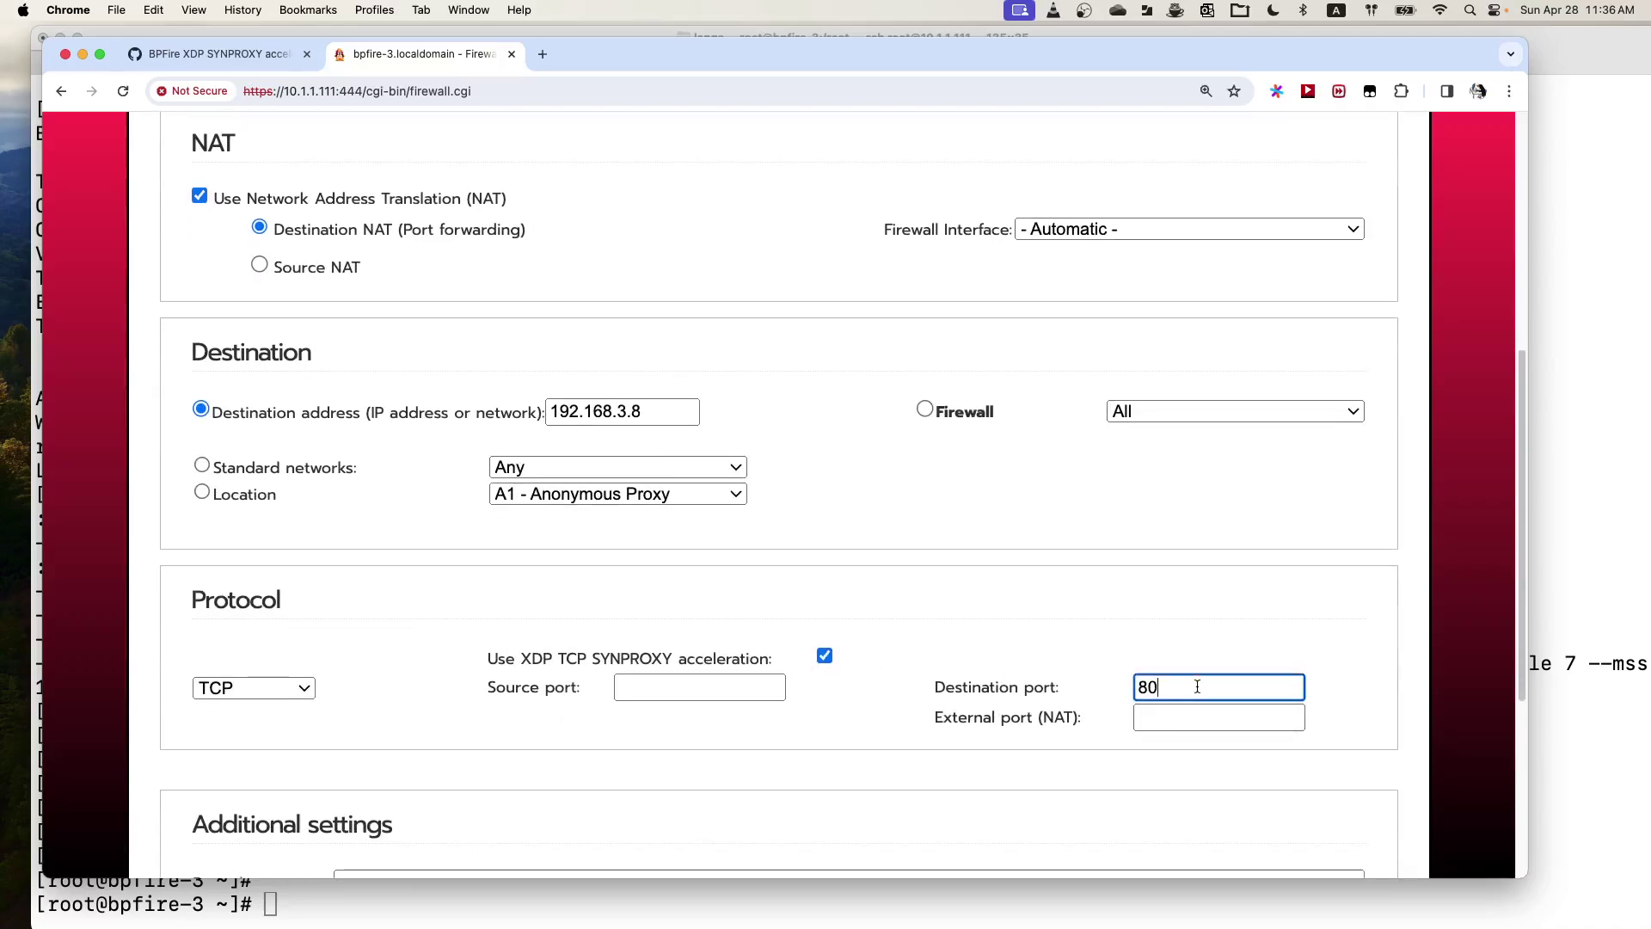
pyautogui.doubleClick(1198, 687)
pyautogui.scroll(-1, 855, 619)
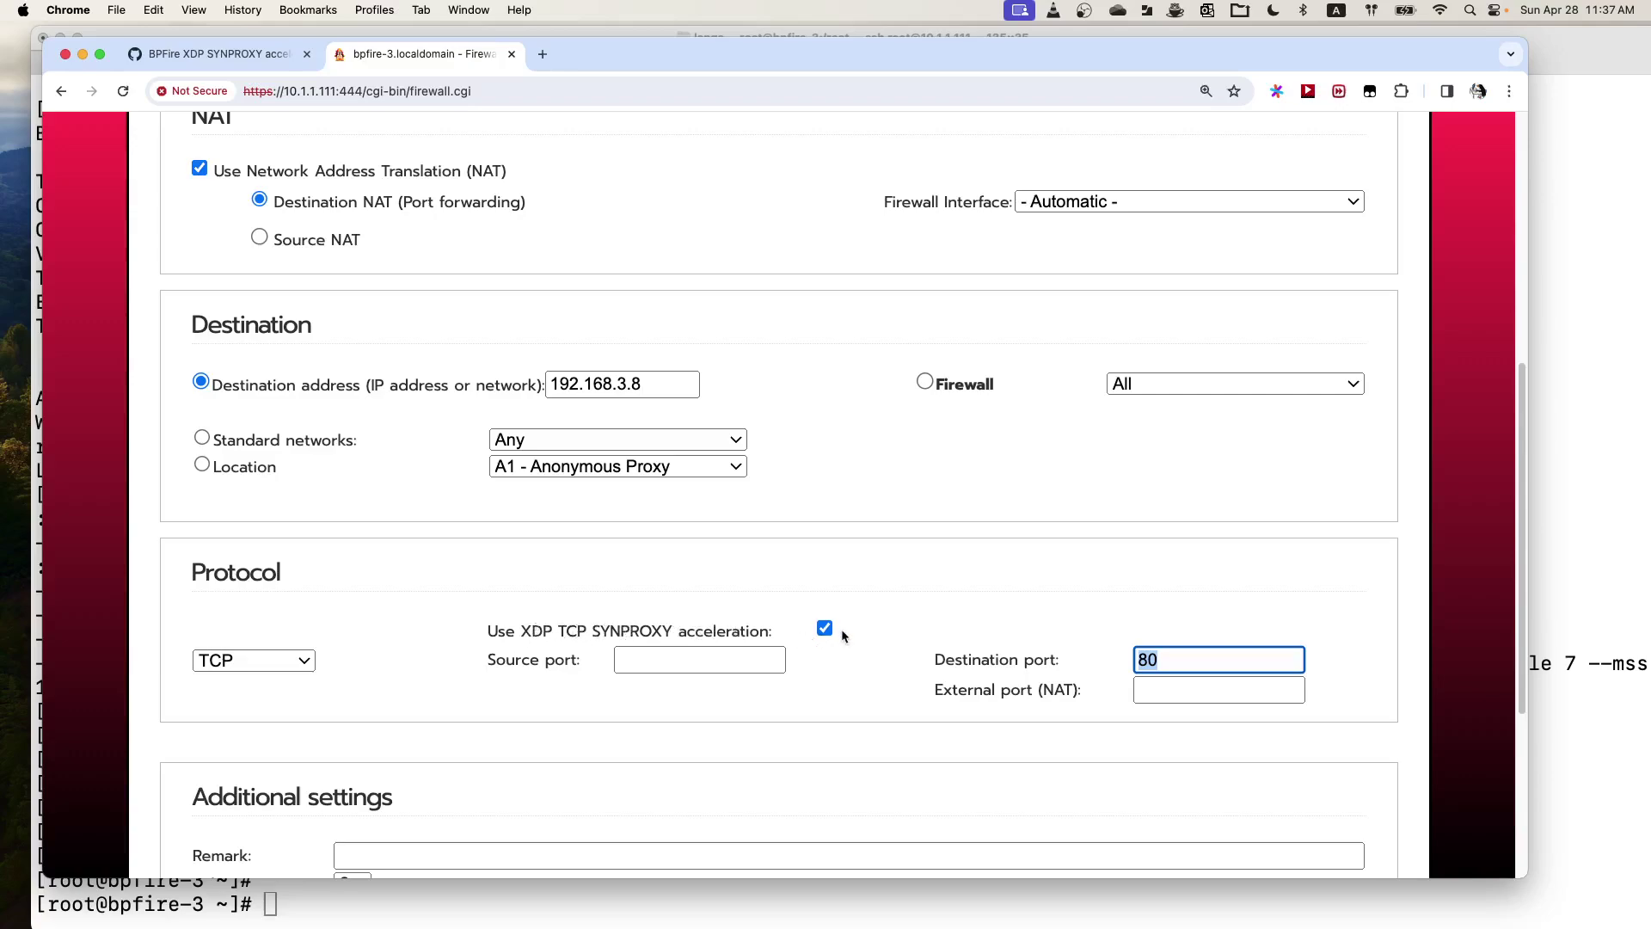
pyautogui.scroll(-1, 878, 637)
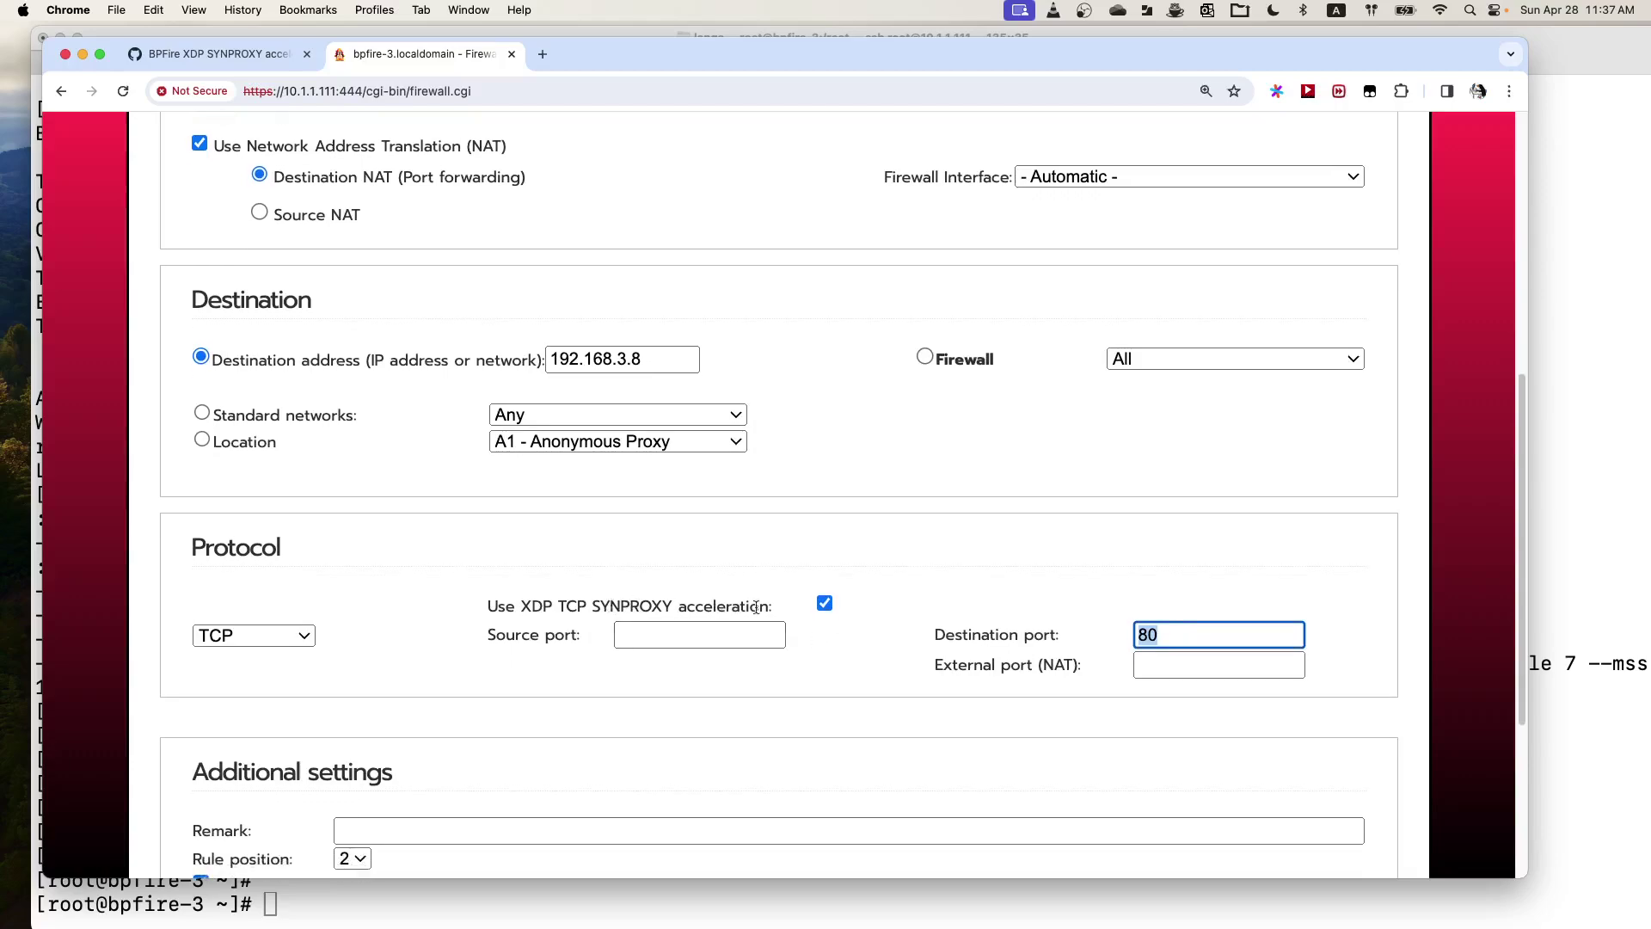
# Step: Highlight the "Use XDP TCP SYNPROXY acceleration" option label and its word SYNPROXY in the Protocol section, and clear the selection
pyautogui.moveTo(487, 606); pyautogui.dragTo(776, 612)
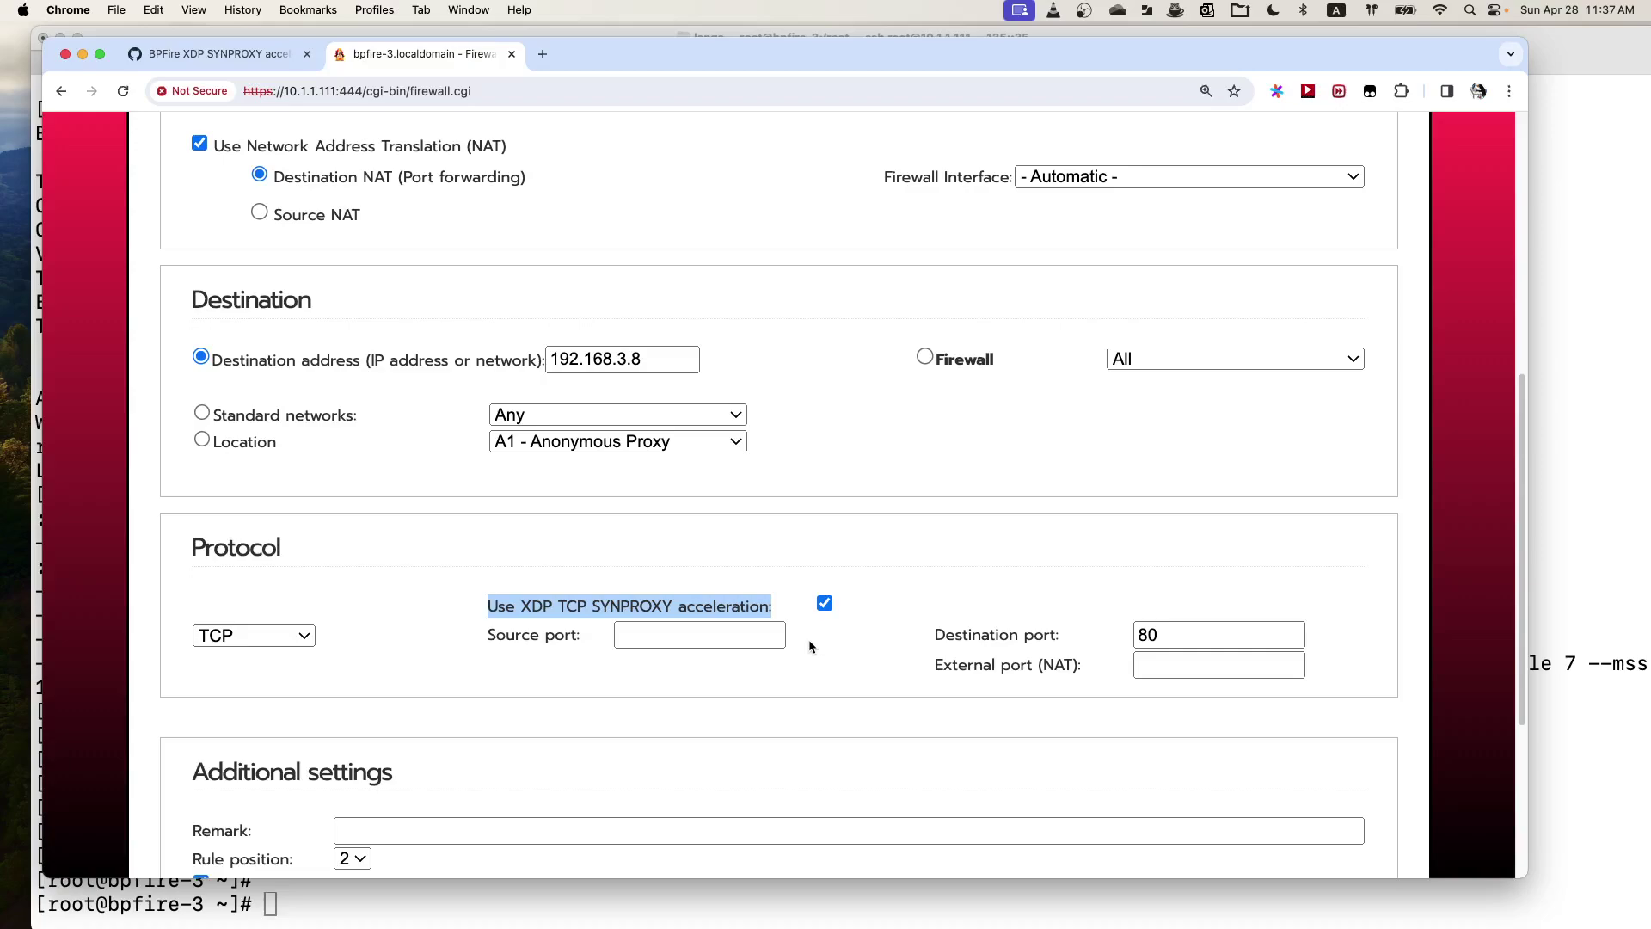
pyautogui.click(583, 609)
pyautogui.moveTo(587, 607); pyautogui.dragTo(676, 609)
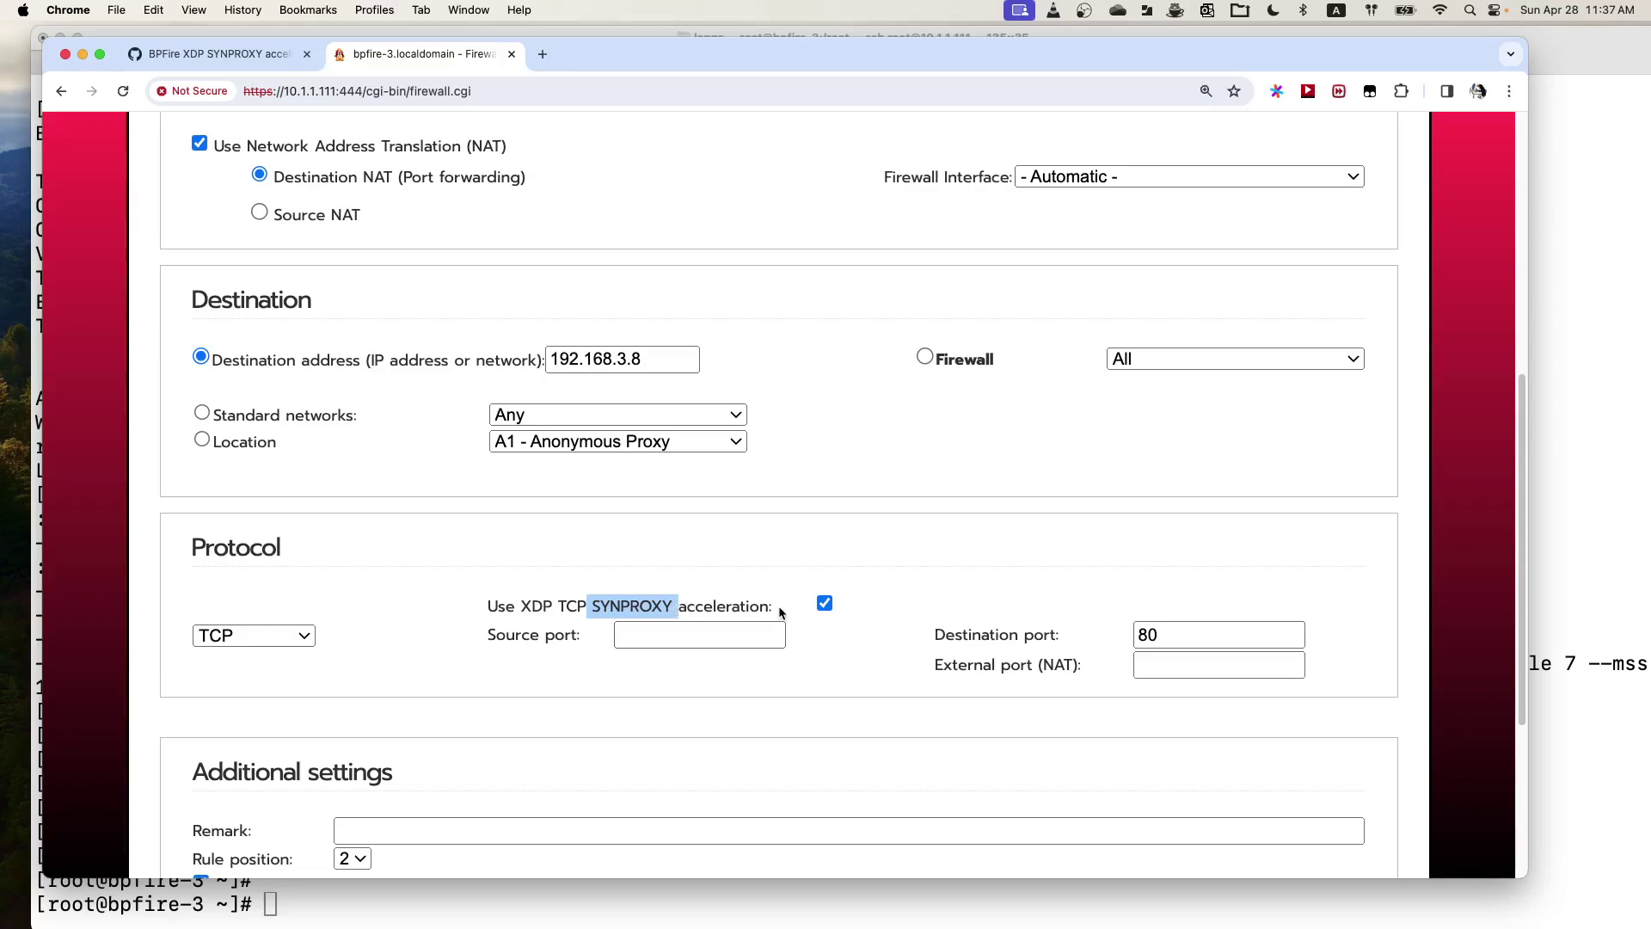
pyautogui.click(780, 612)
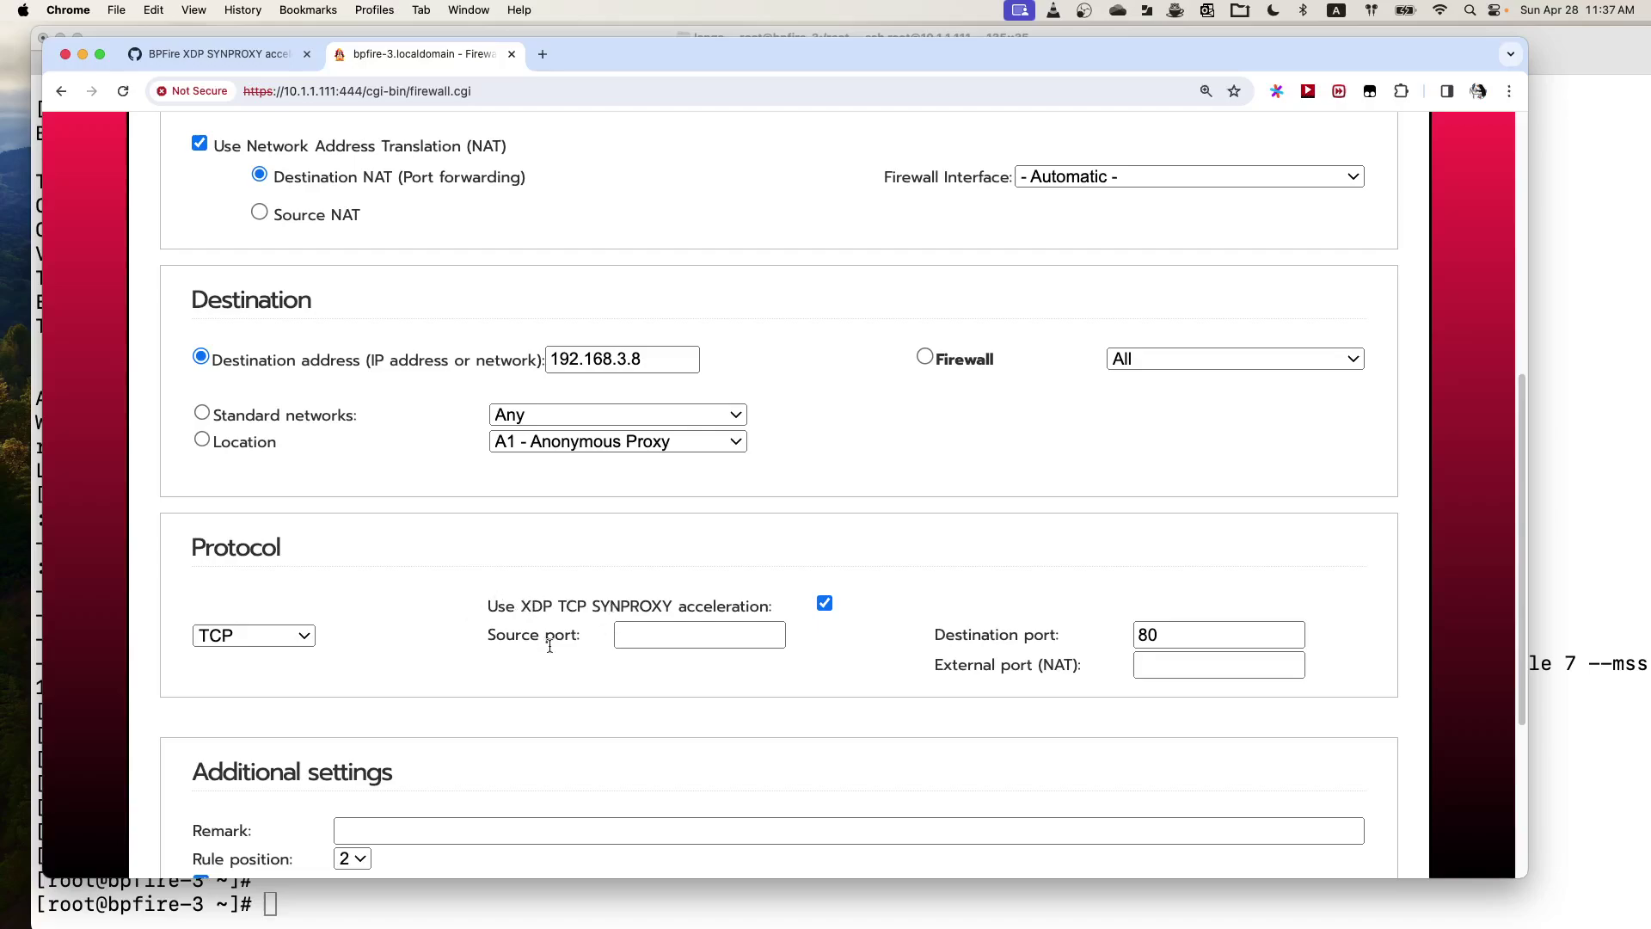
# Step: Switch to the Terminal session on bpfire-3 and rerun iptables-save | grep 80 to list the port 80 rules
pyautogui.click(375, 896)
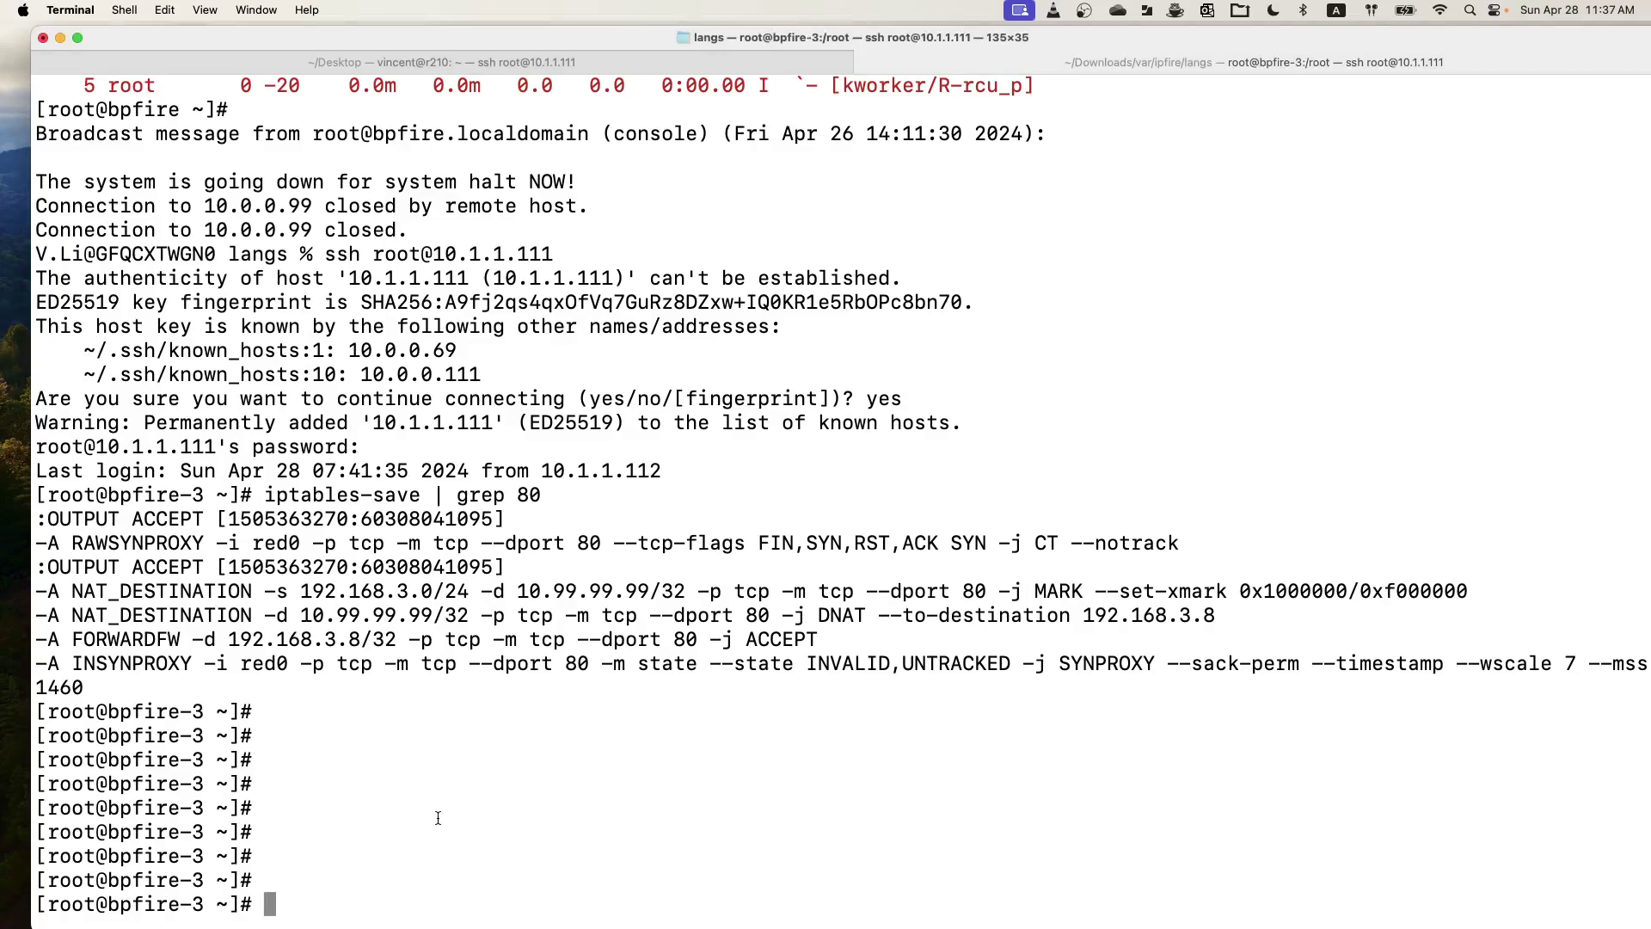
pyautogui.press('Return')
pyautogui.press('Return')
pyautogui.press('Return')
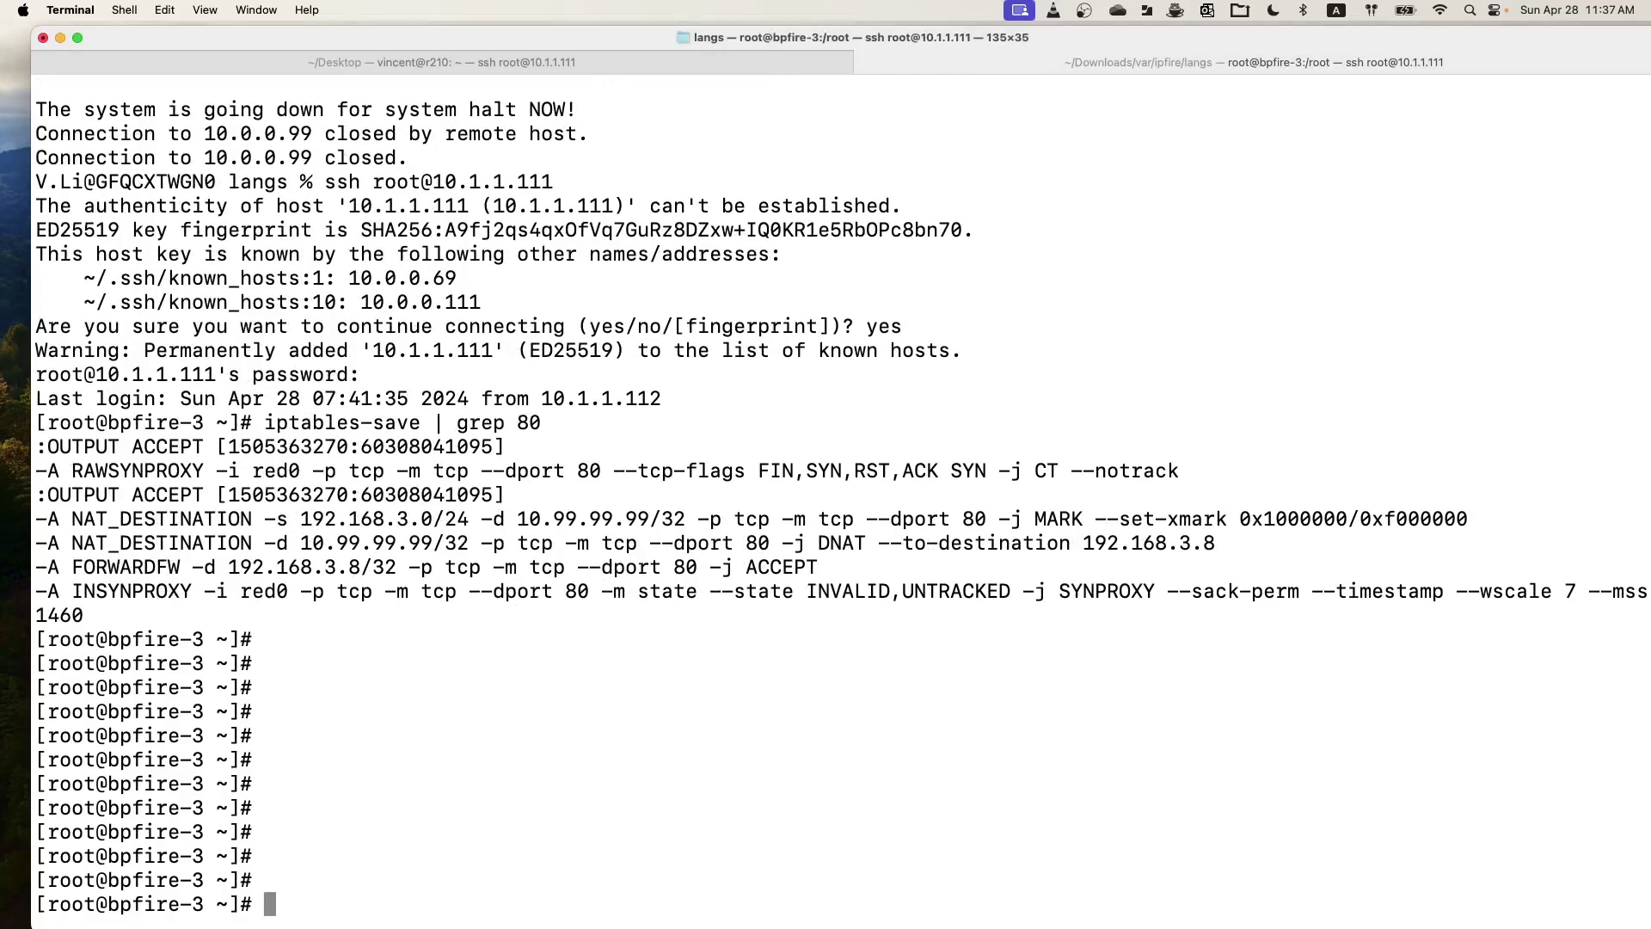
pyautogui.press('Up')
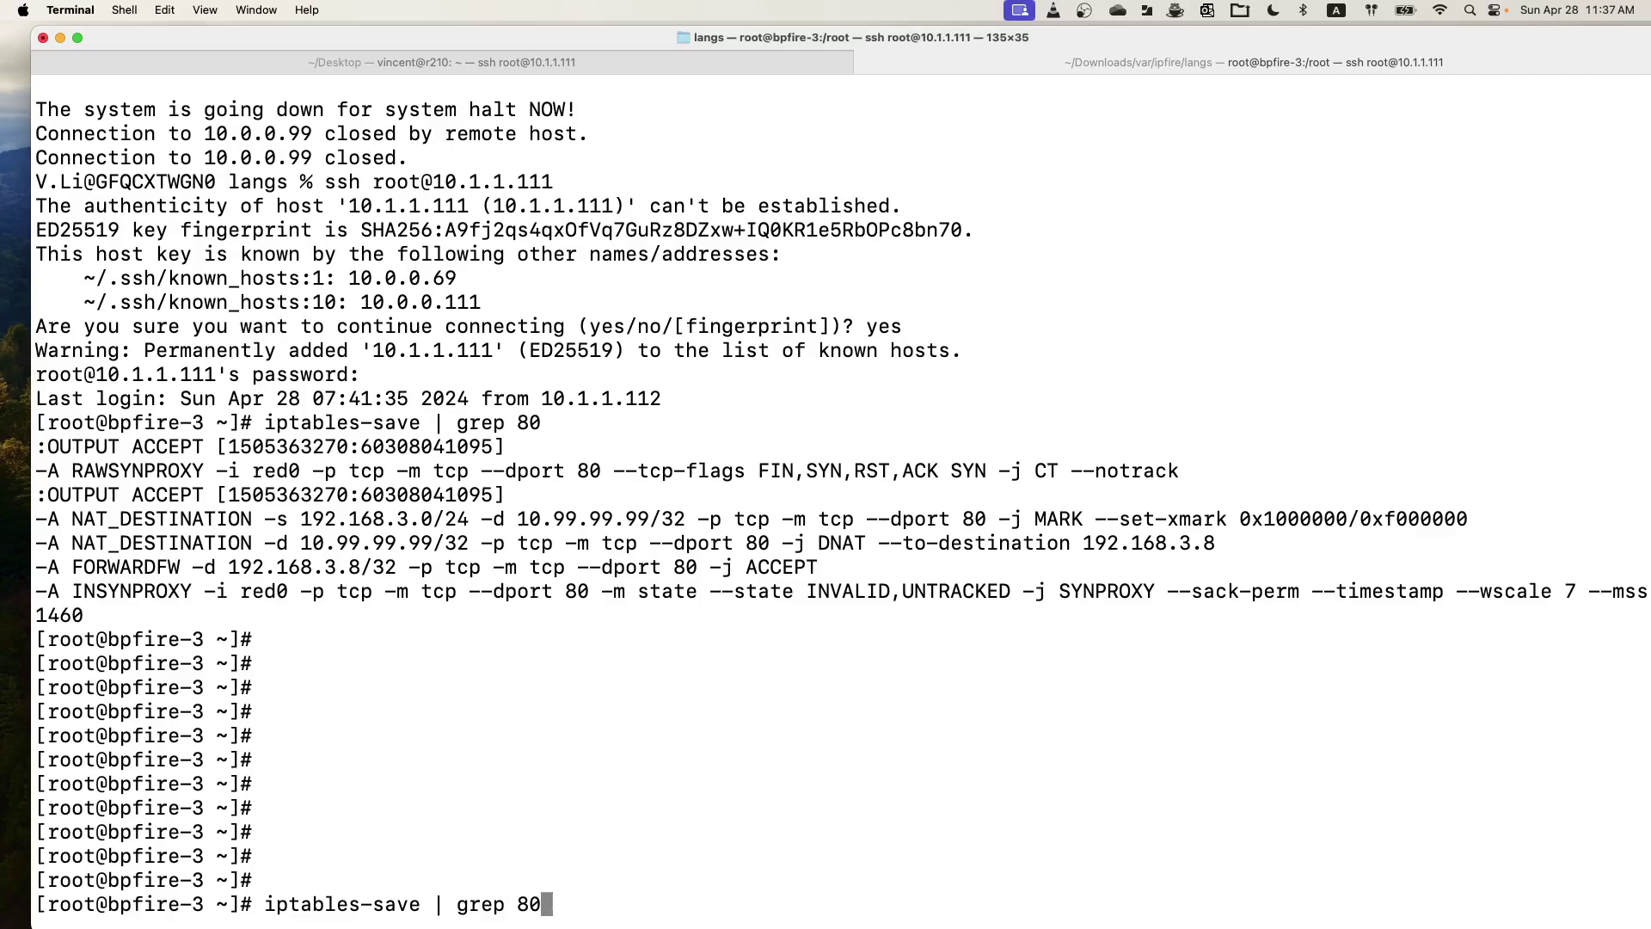
pyautogui.press('Return')
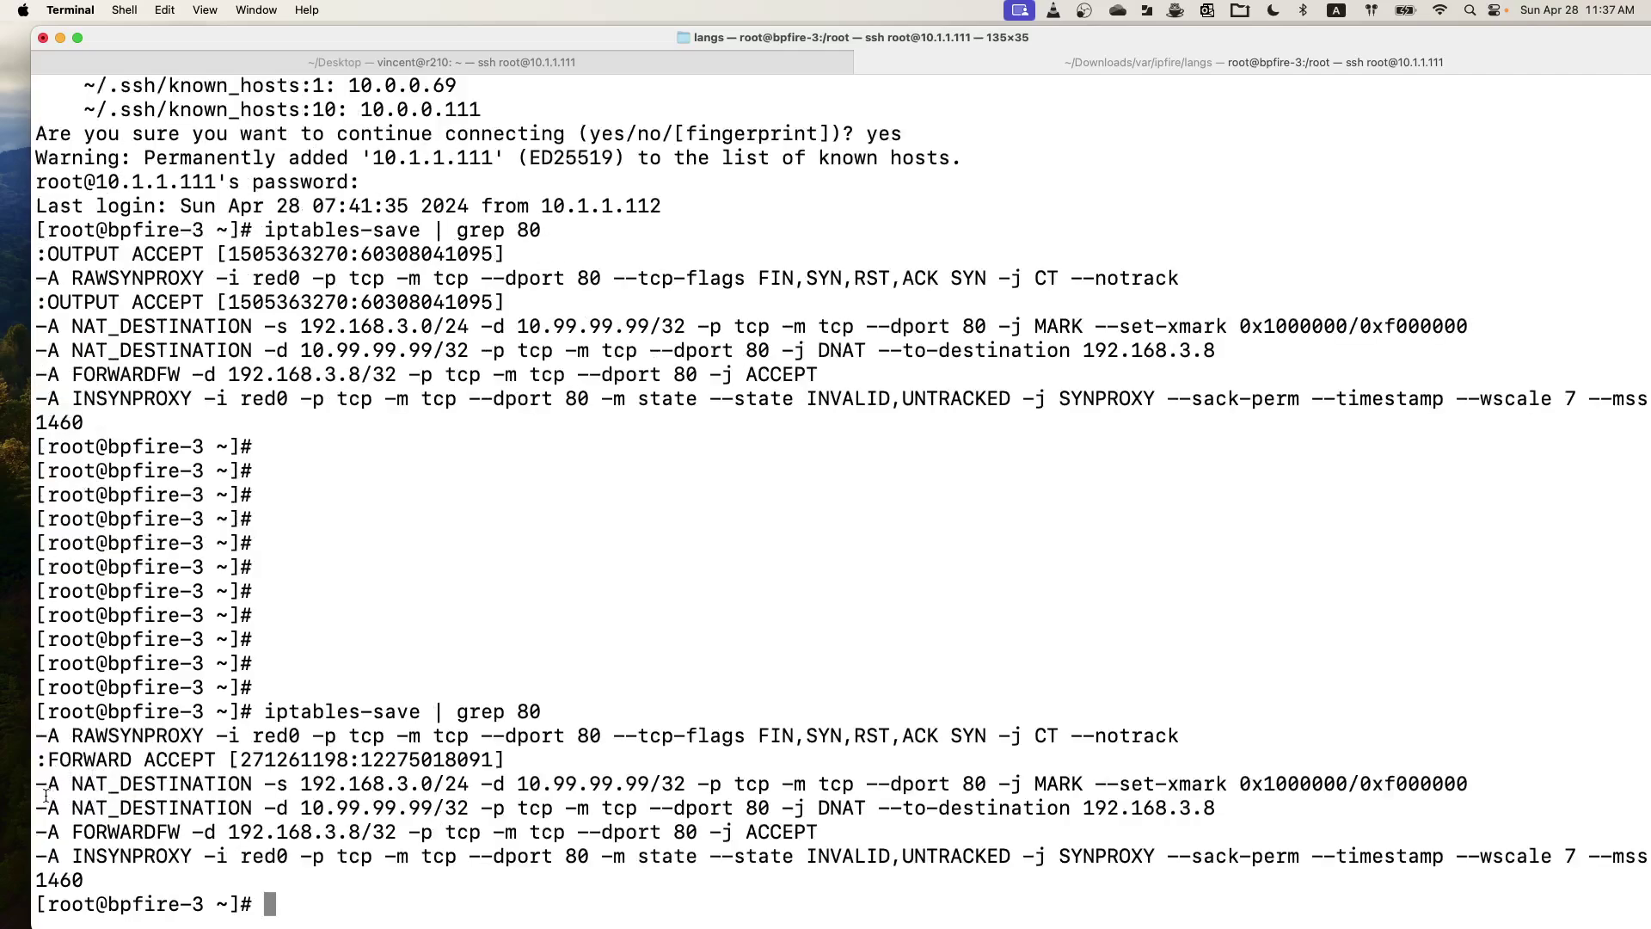
# Step: Highlight the two NAT_DESTINATION rules and the FORWARDFW rule in the latest iptables output, and clear the selection
pyautogui.moveTo(37, 782); pyautogui.dragTo(957, 827)
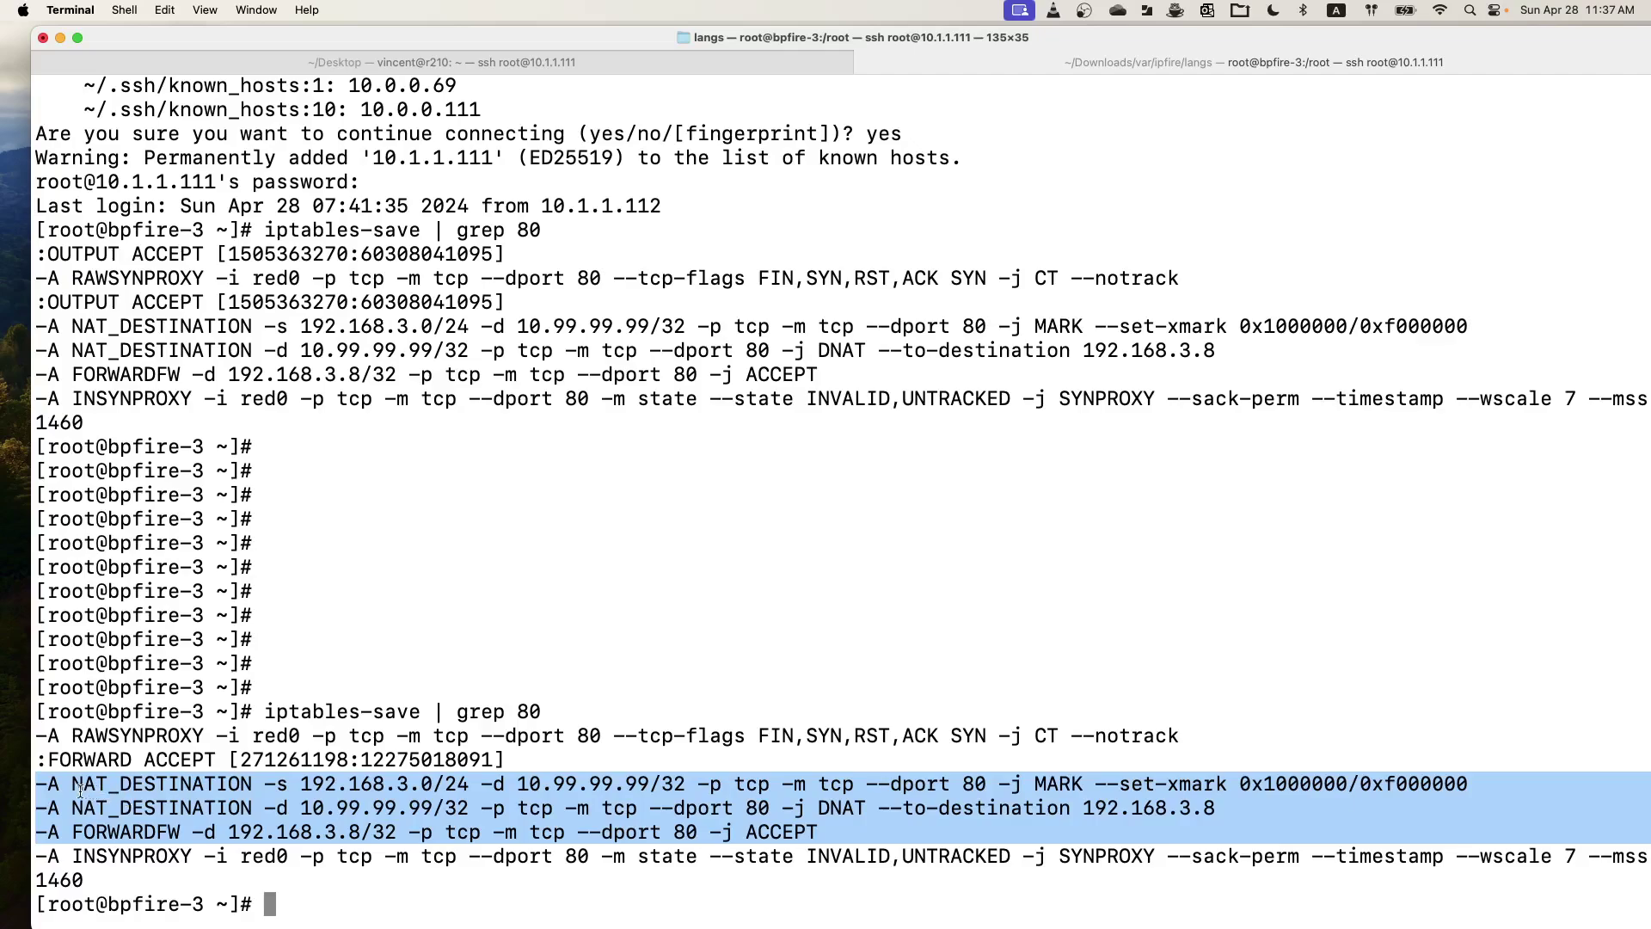
pyautogui.moveTo(40, 784); pyautogui.dragTo(975, 828)
pyautogui.click(598, 773)
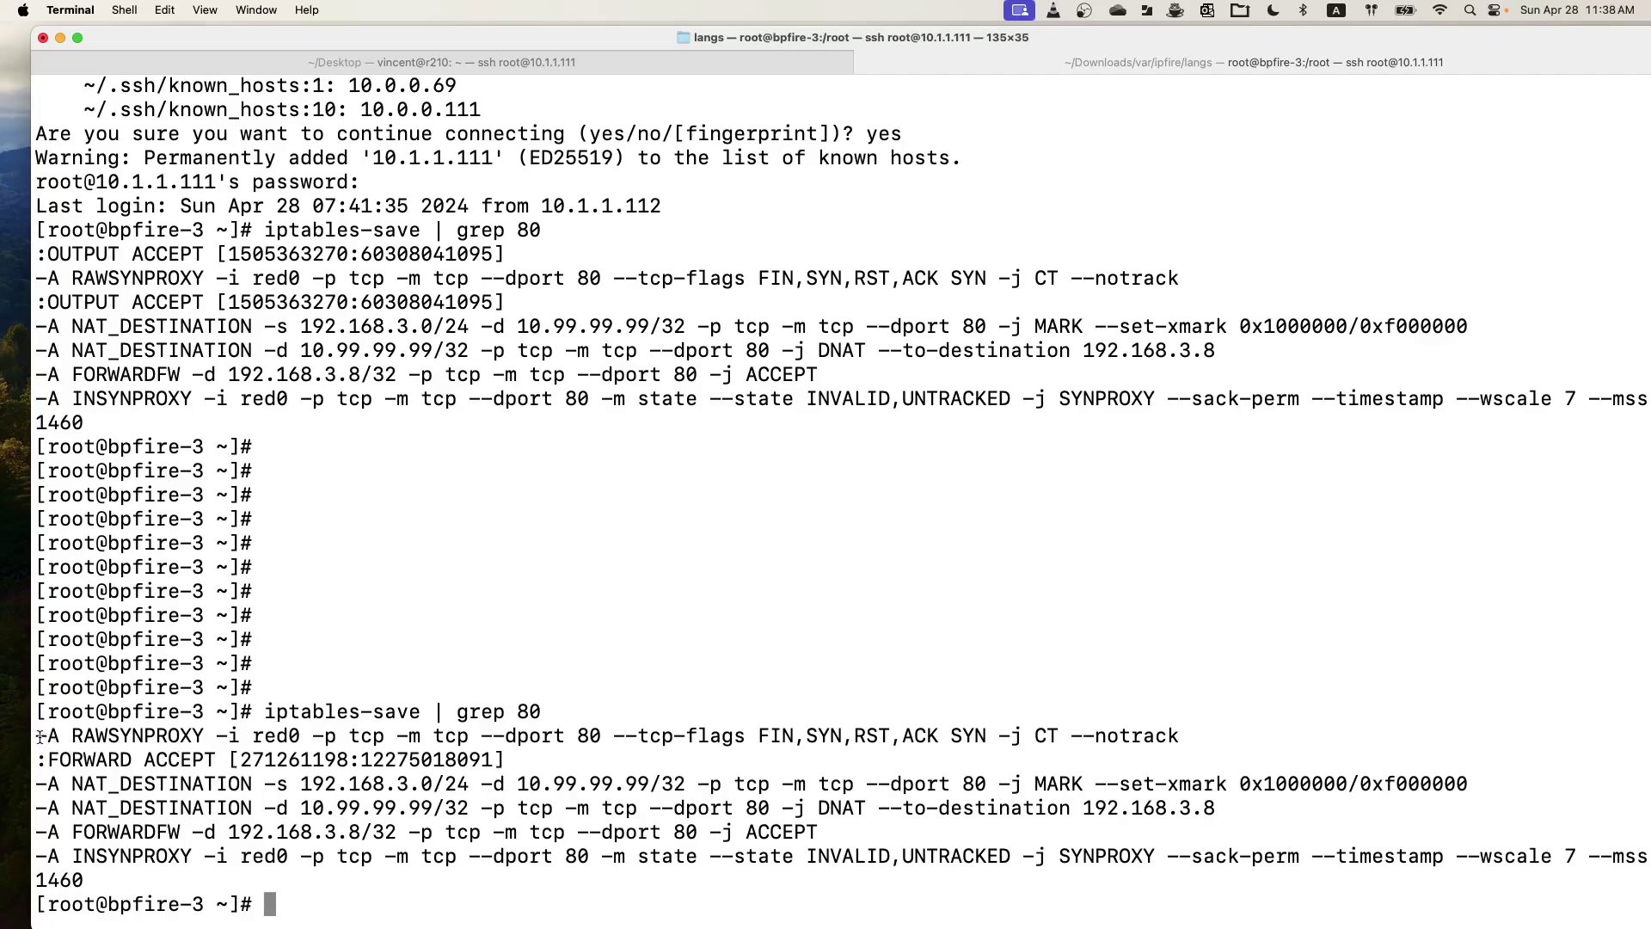
# Step: Highlight the RAWSYNPROXY rule for red0 in the latest iptables output, including its port 80 match and TCP flags
pyautogui.moveTo(36, 735); pyautogui.dragTo(1220, 731)
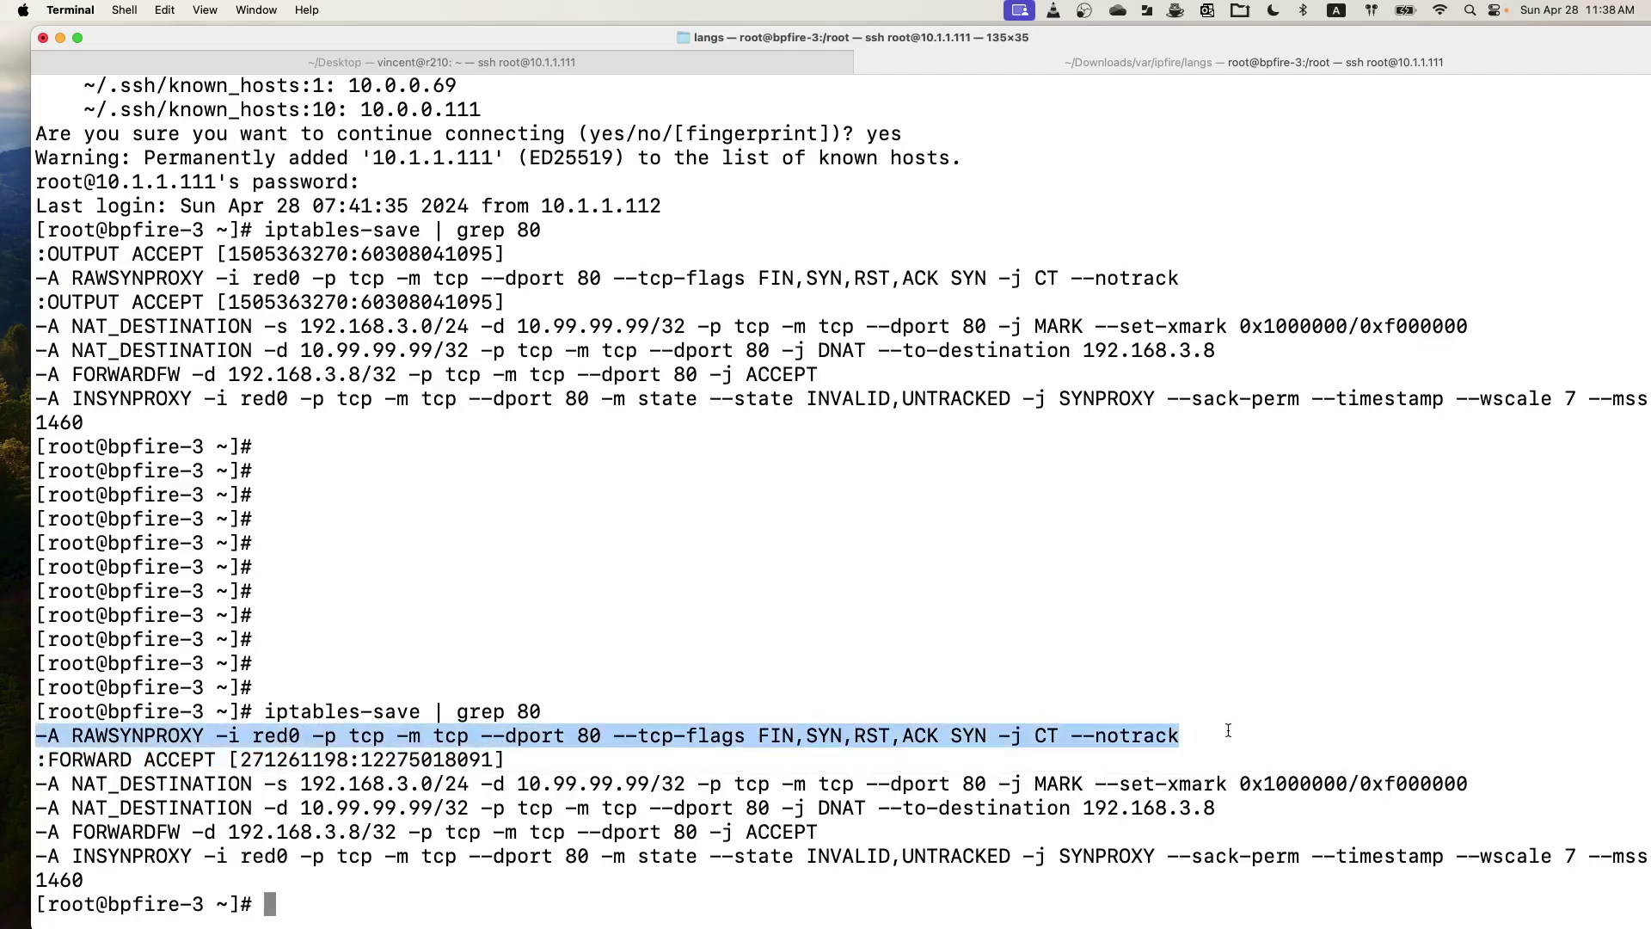
pyautogui.moveTo(542, 735); pyautogui.dragTo(601, 737)
pyautogui.moveTo(36, 736); pyautogui.dragTo(1021, 745)
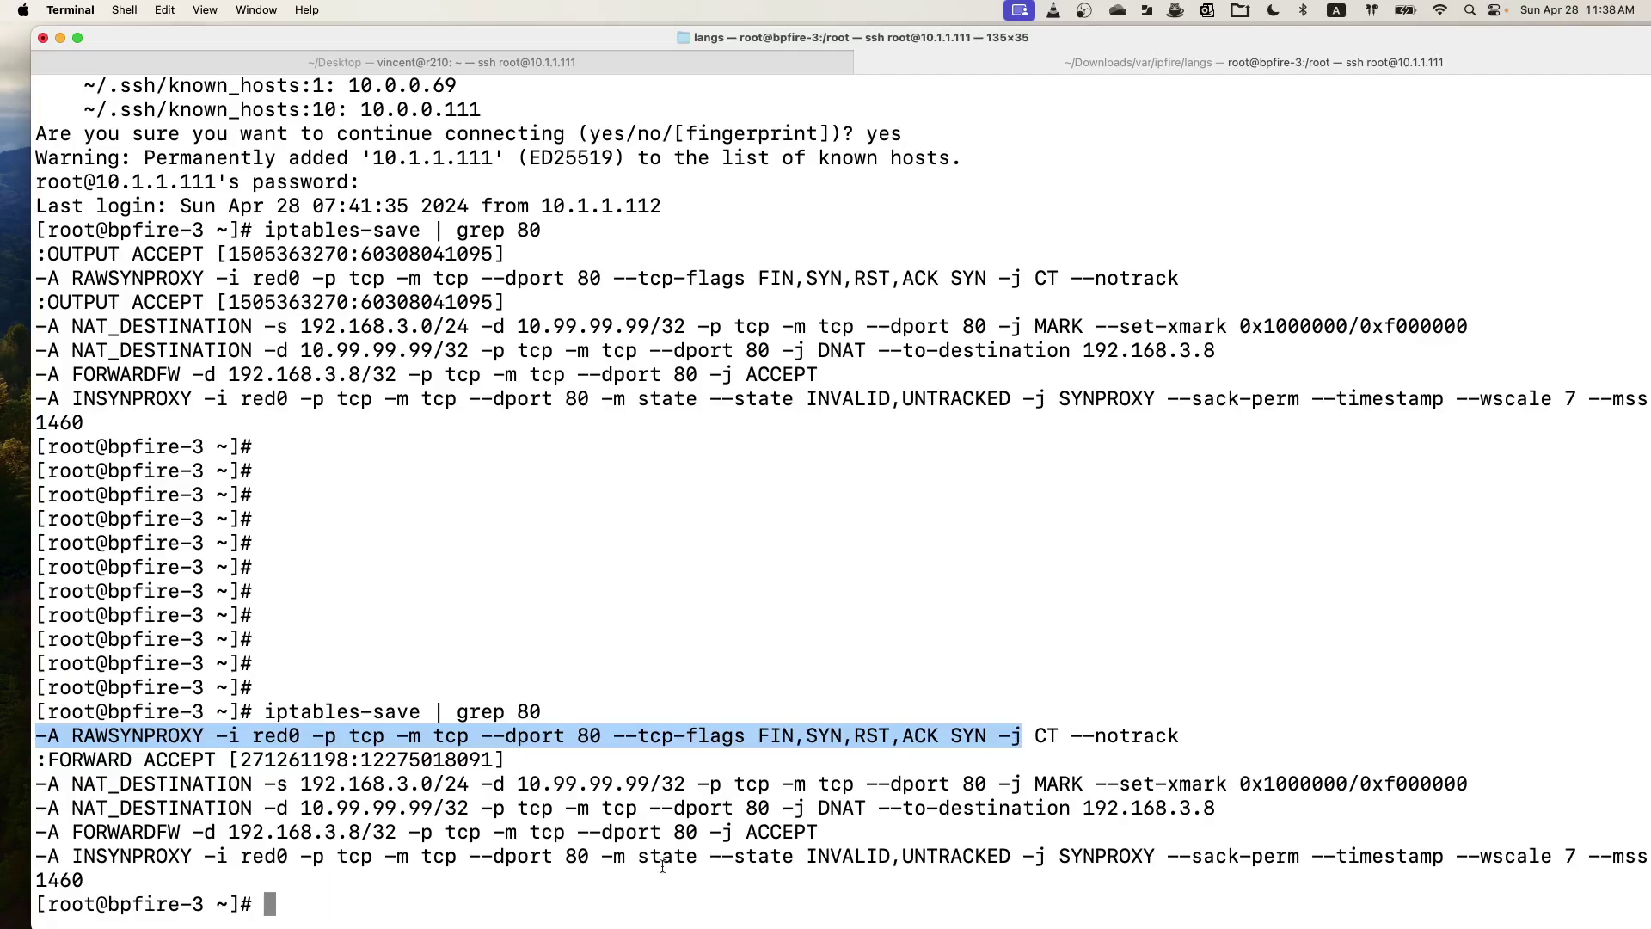
# Step: Highlight the INSYNPROXY rule up to its port 80 match, plus the RAWSYNPROXY rule, in the latest iptables output
pyautogui.click(419, 860)
pyautogui.moveTo(50, 854); pyautogui.dragTo(579, 860)
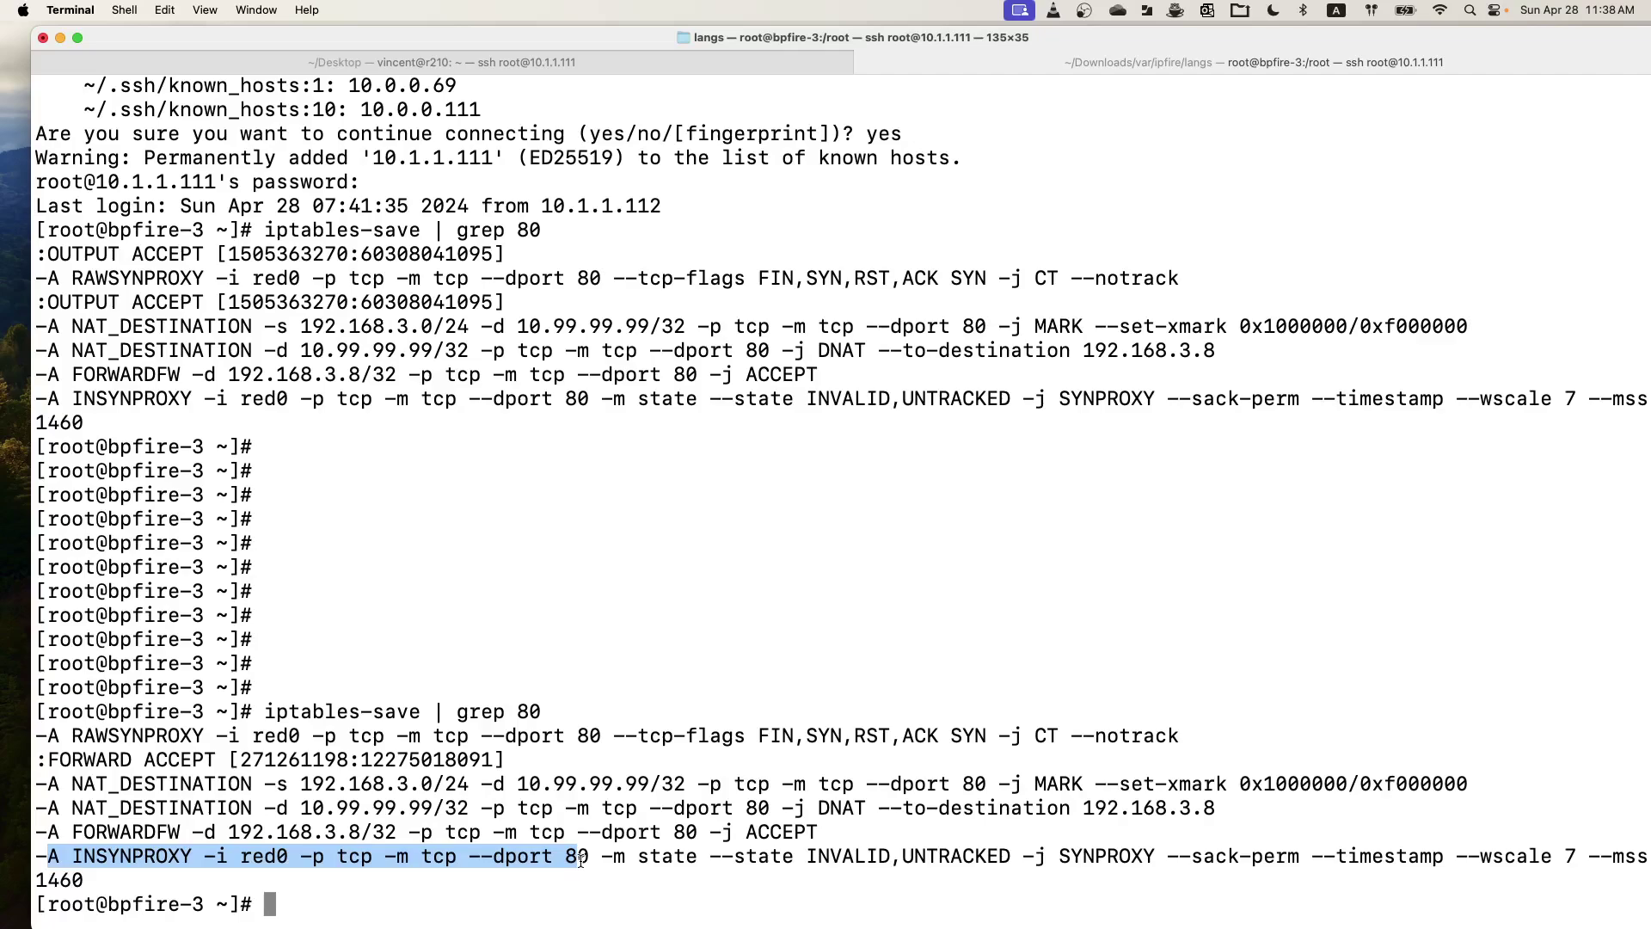
pyautogui.moveTo(581, 860); pyautogui.dragTo(590, 860)
pyautogui.click(286, 732)
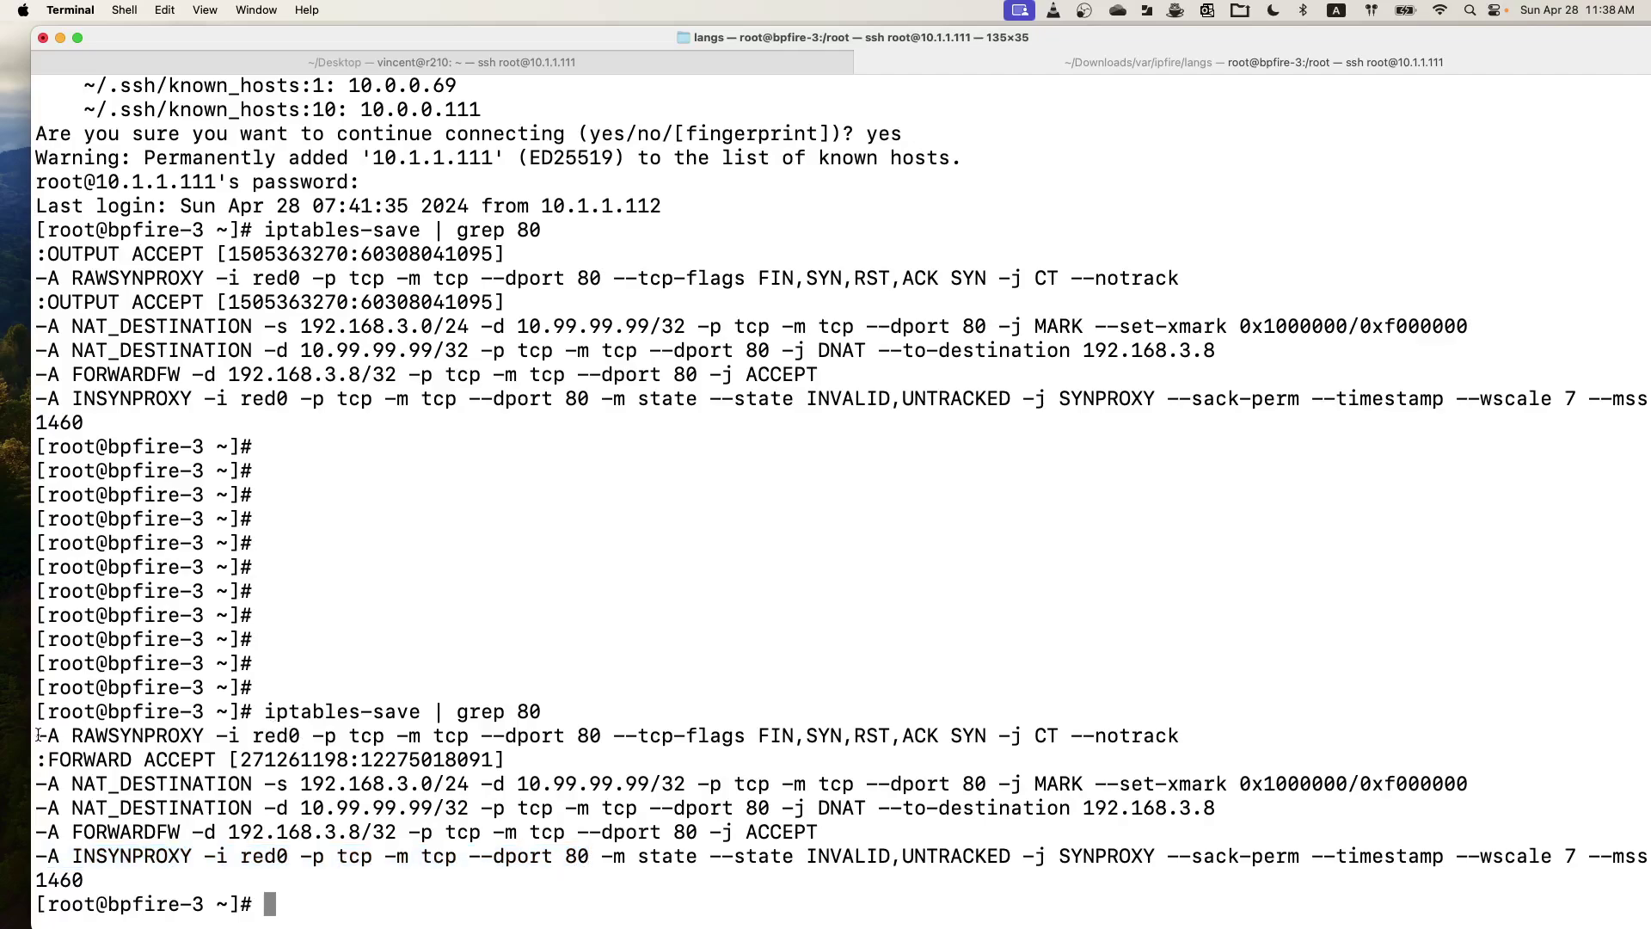
pyautogui.moveTo(38, 733); pyautogui.dragTo(493, 736)
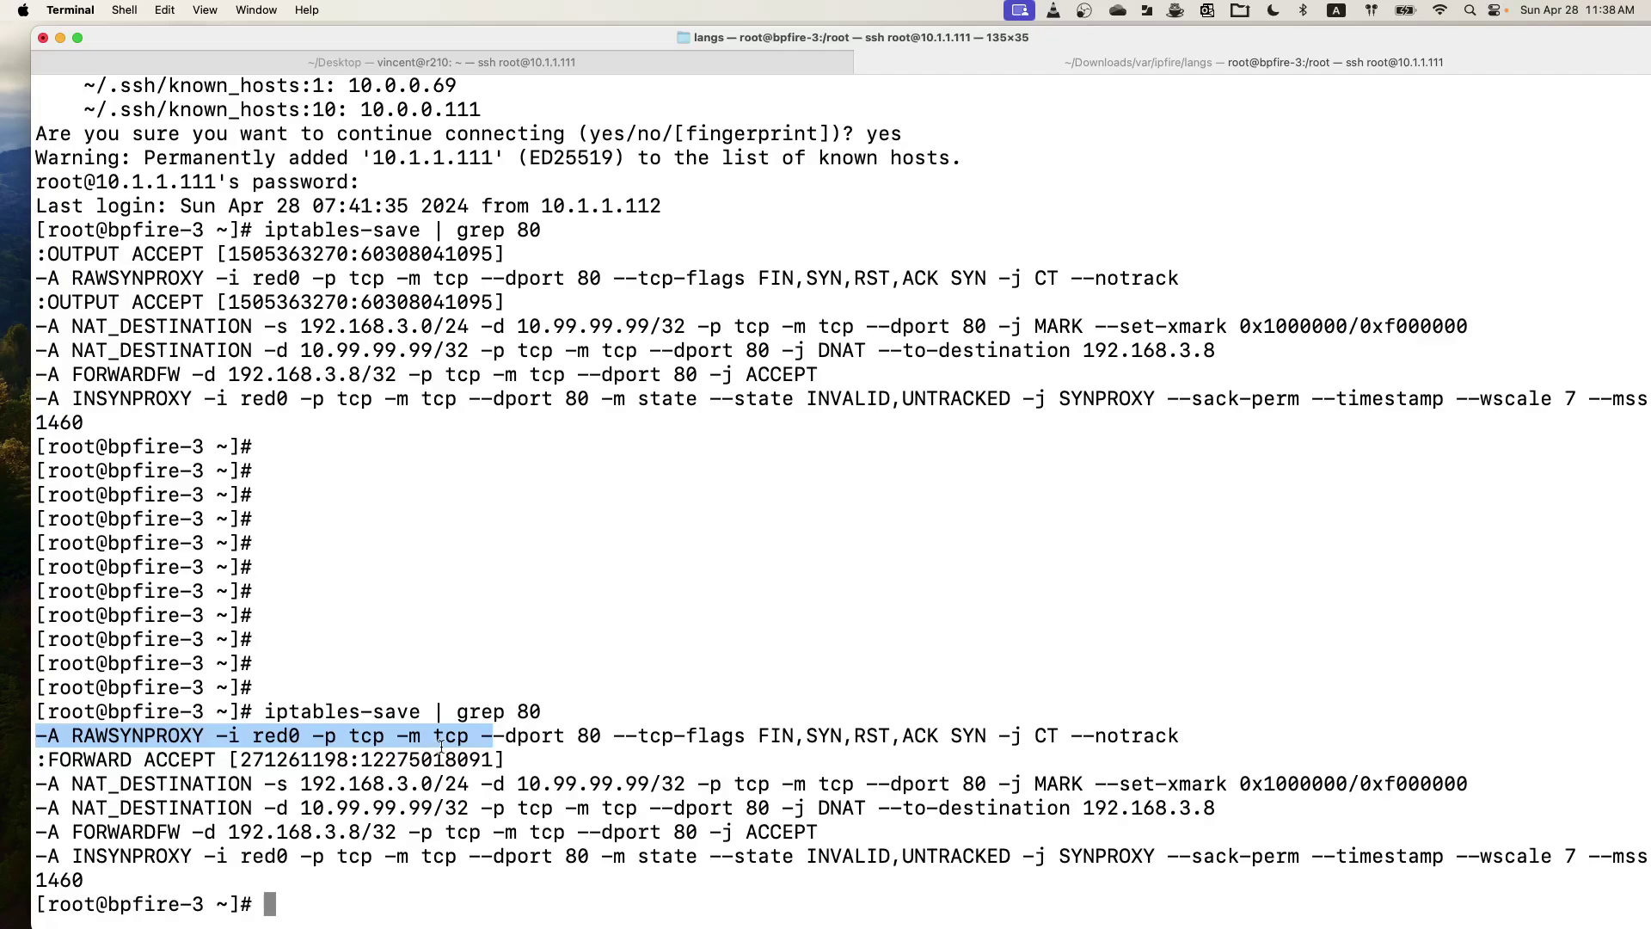
pyautogui.click(354, 743)
pyautogui.moveTo(36, 735); pyautogui.dragTo(328, 804)
# Step: Run xdp-loader status on bpfire-3 and highlight the xdp_dispatcher and syncookie_xdp entries for red0
pyautogui.write('xdp')
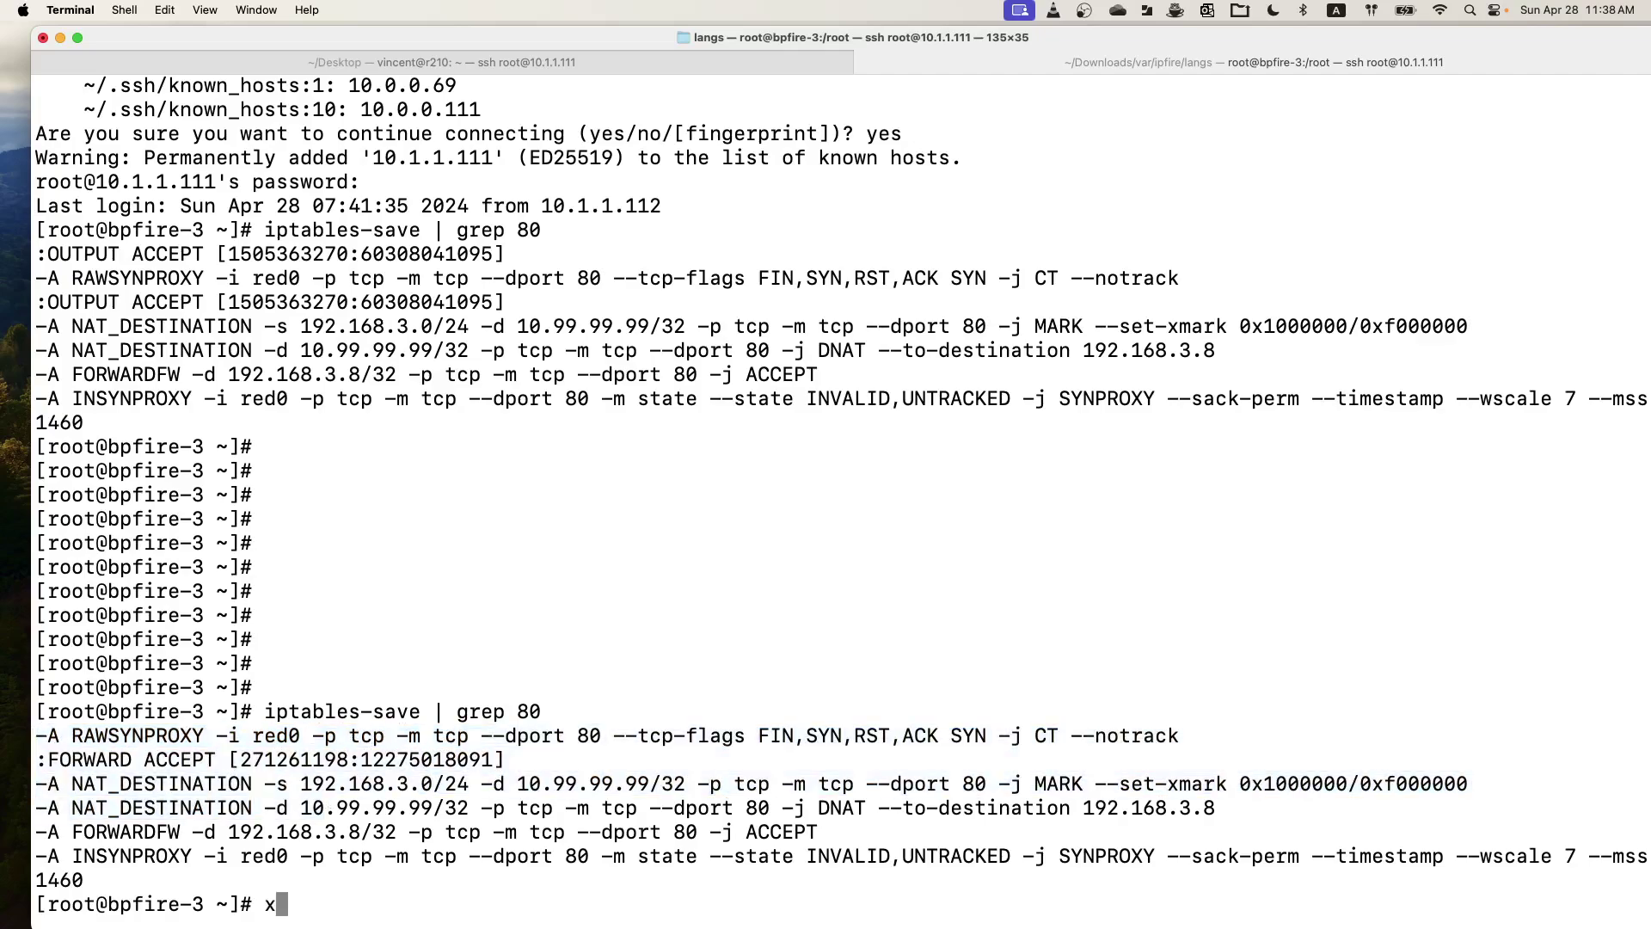
pyautogui.write('-loader ')
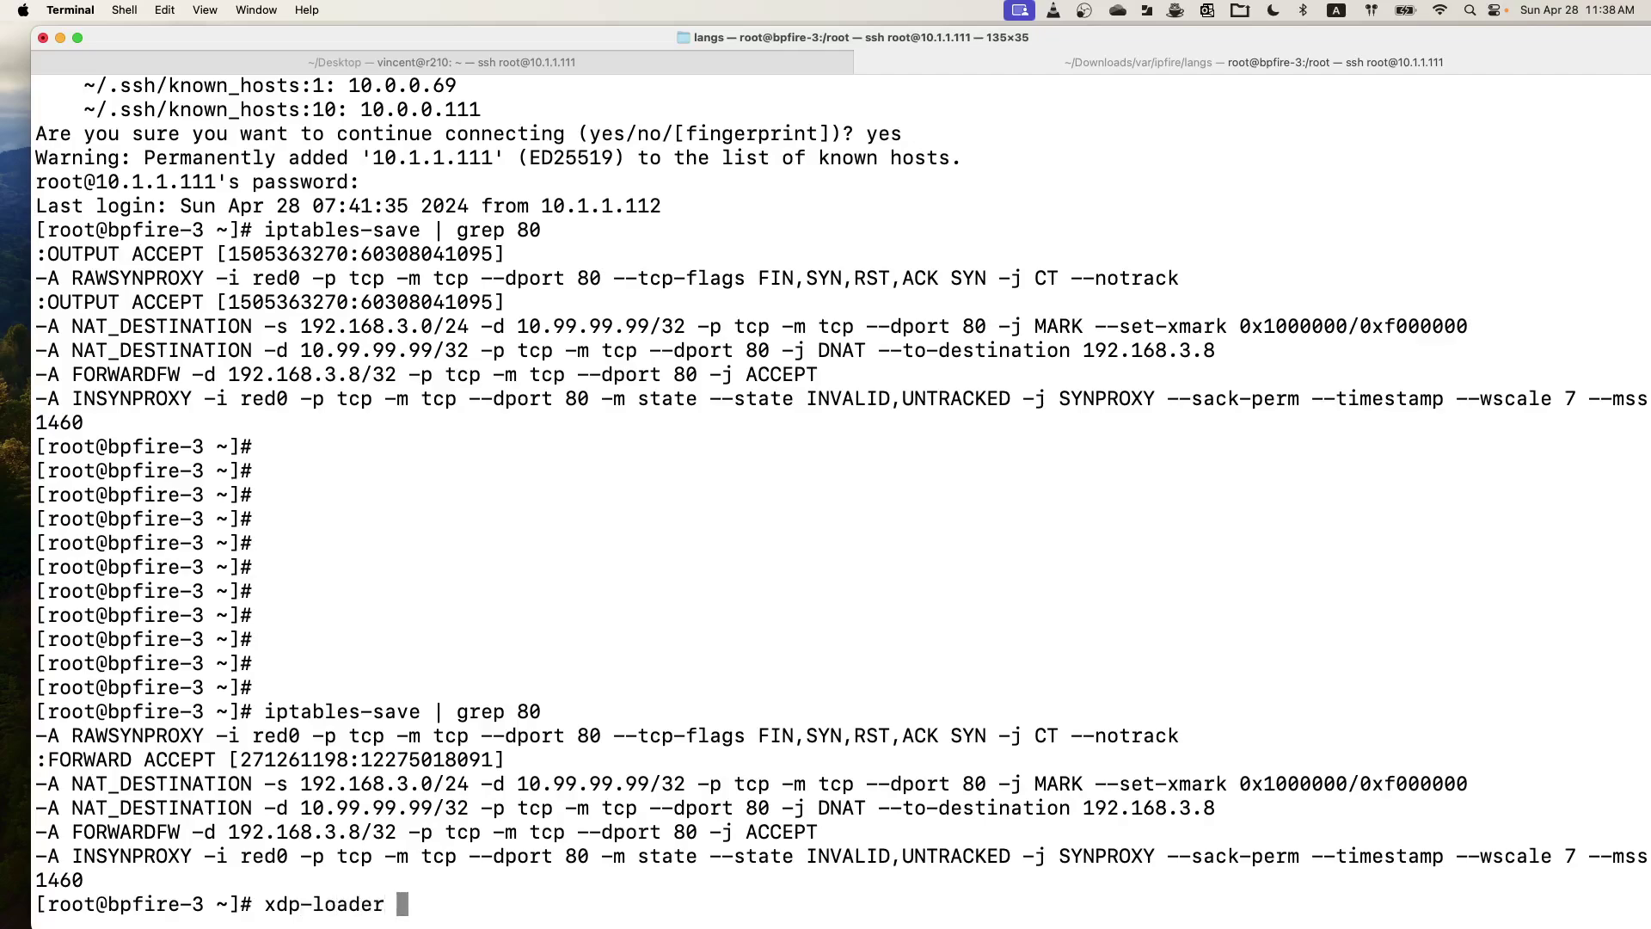
pyautogui.write('status')
pyautogui.press('Return')
pyautogui.press('Return')
pyautogui.press('Return')
pyautogui.press('Return')
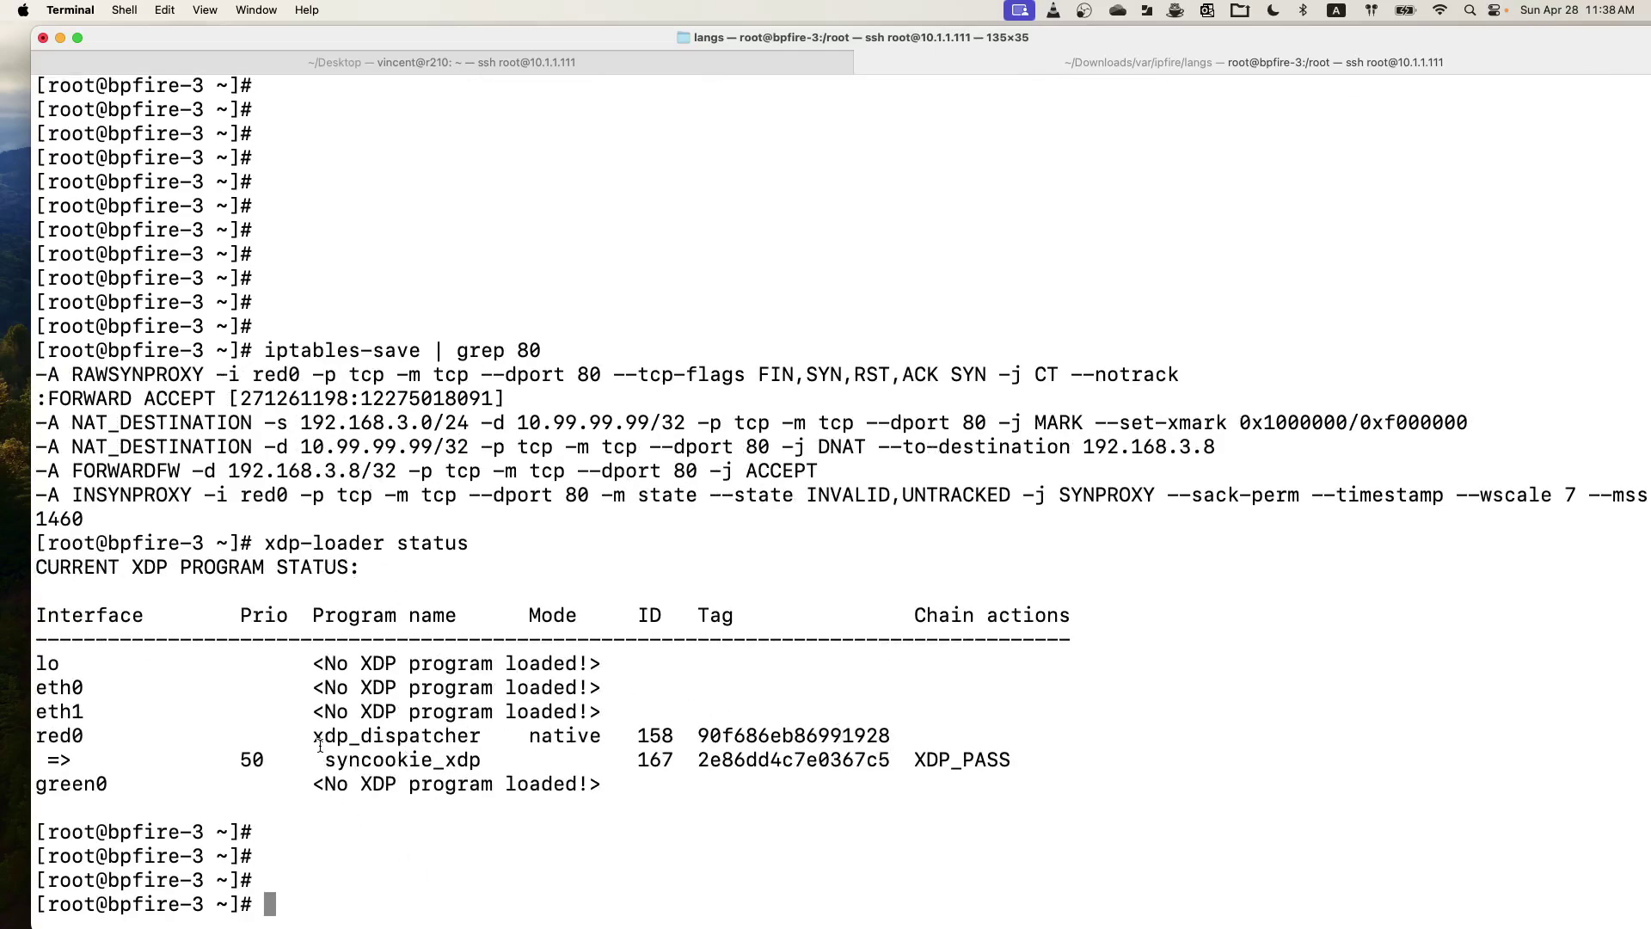
pyautogui.moveTo(314, 738); pyautogui.dragTo(518, 759)
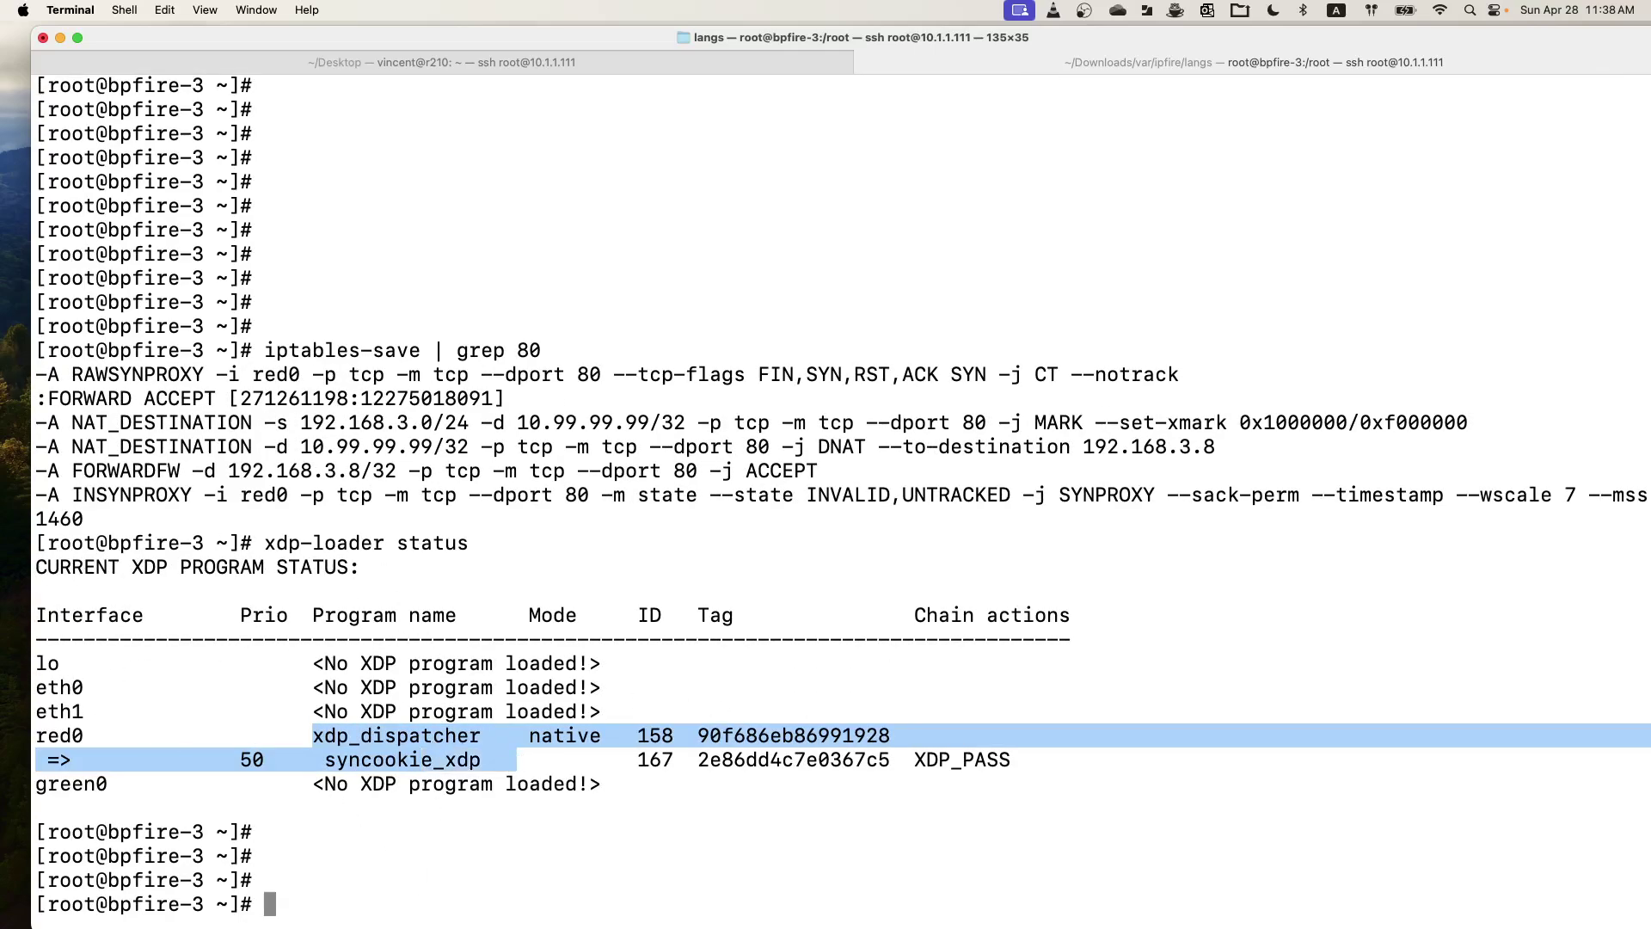
# Step: Switch to Chrome, go to BPFire's eBPF XDP DDoS Protection page, and disable XDP TCP DDoS protection, saving the change
pyautogui.press('super+Tab')
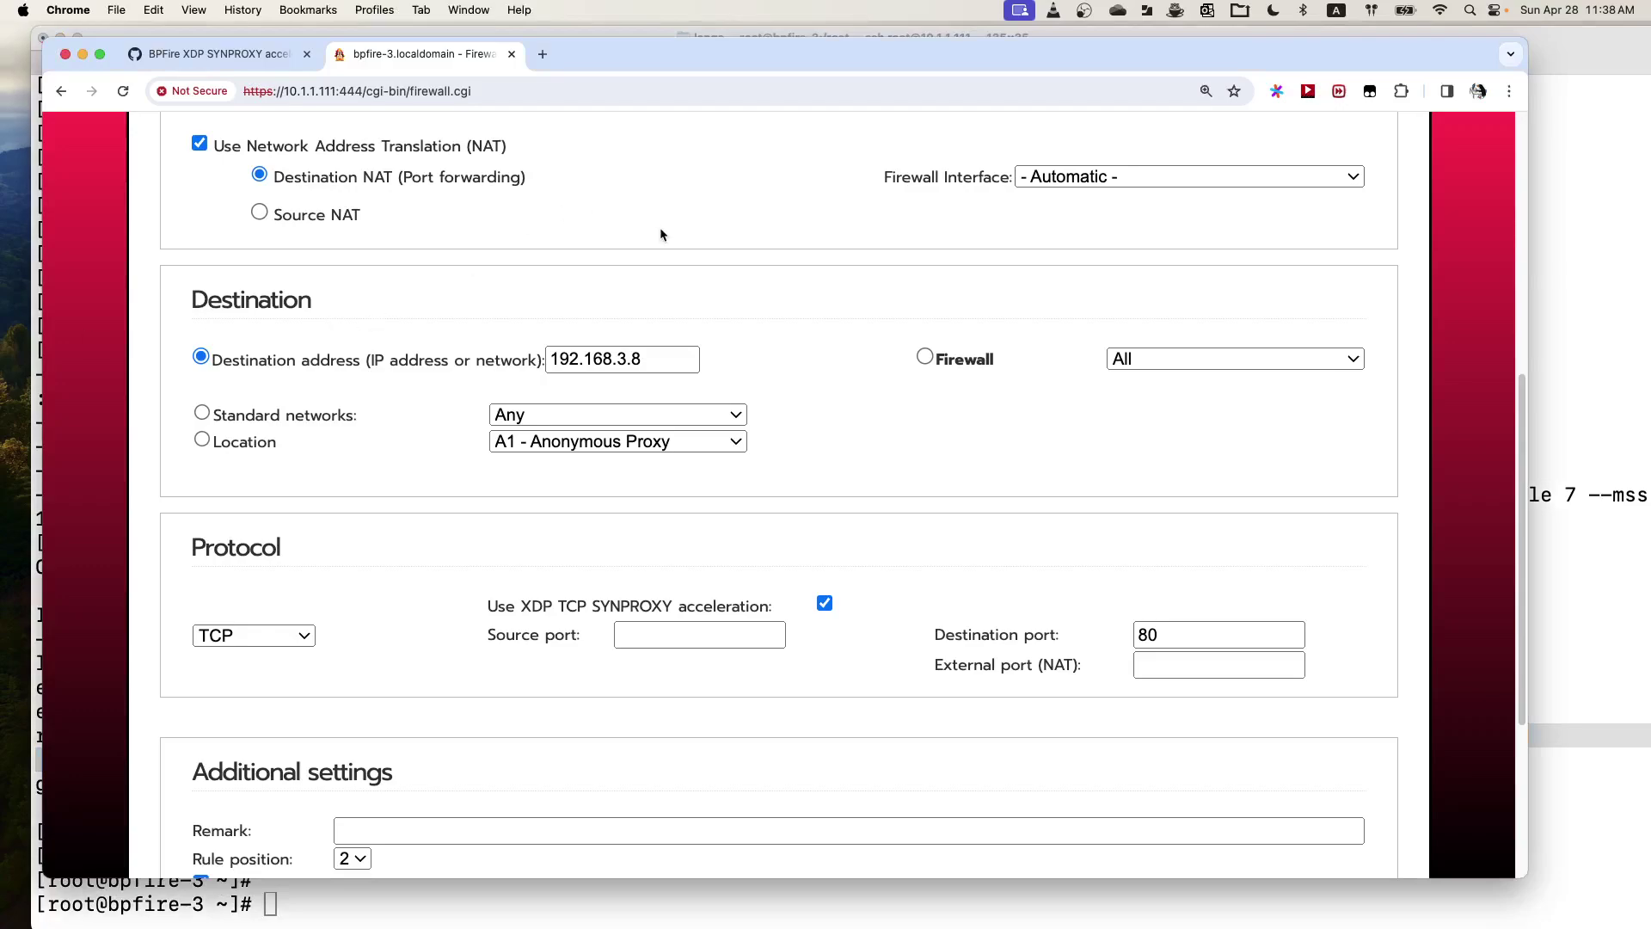
pyautogui.scroll(6, 662, 227)
pyautogui.moveTo(540, 243)
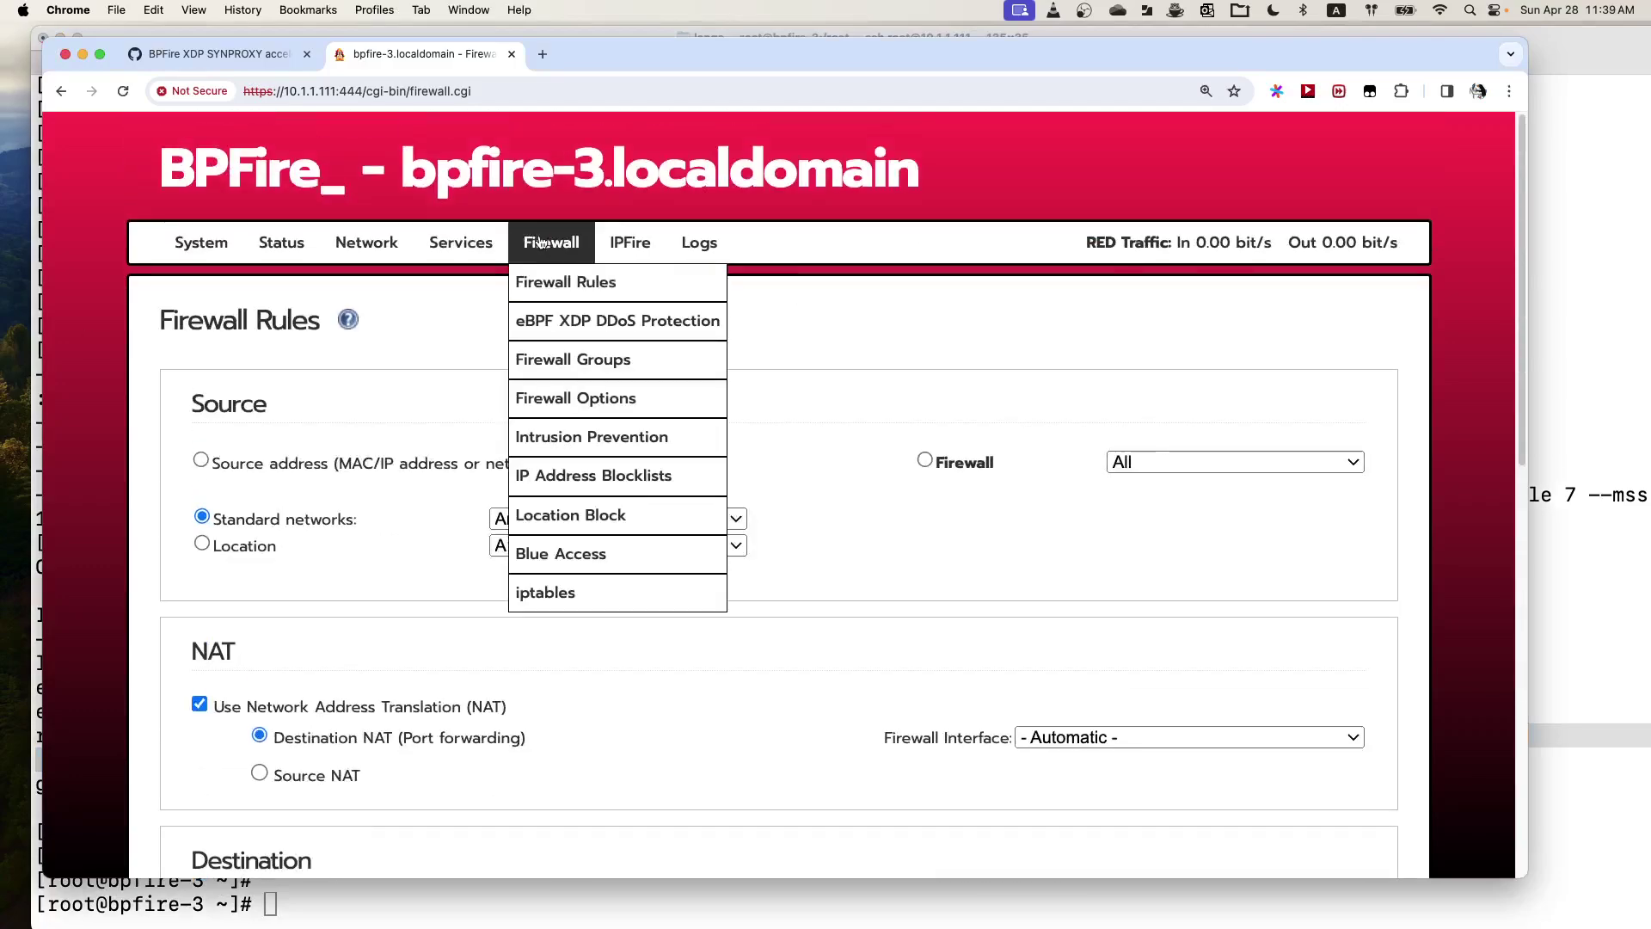
pyautogui.click(628, 329)
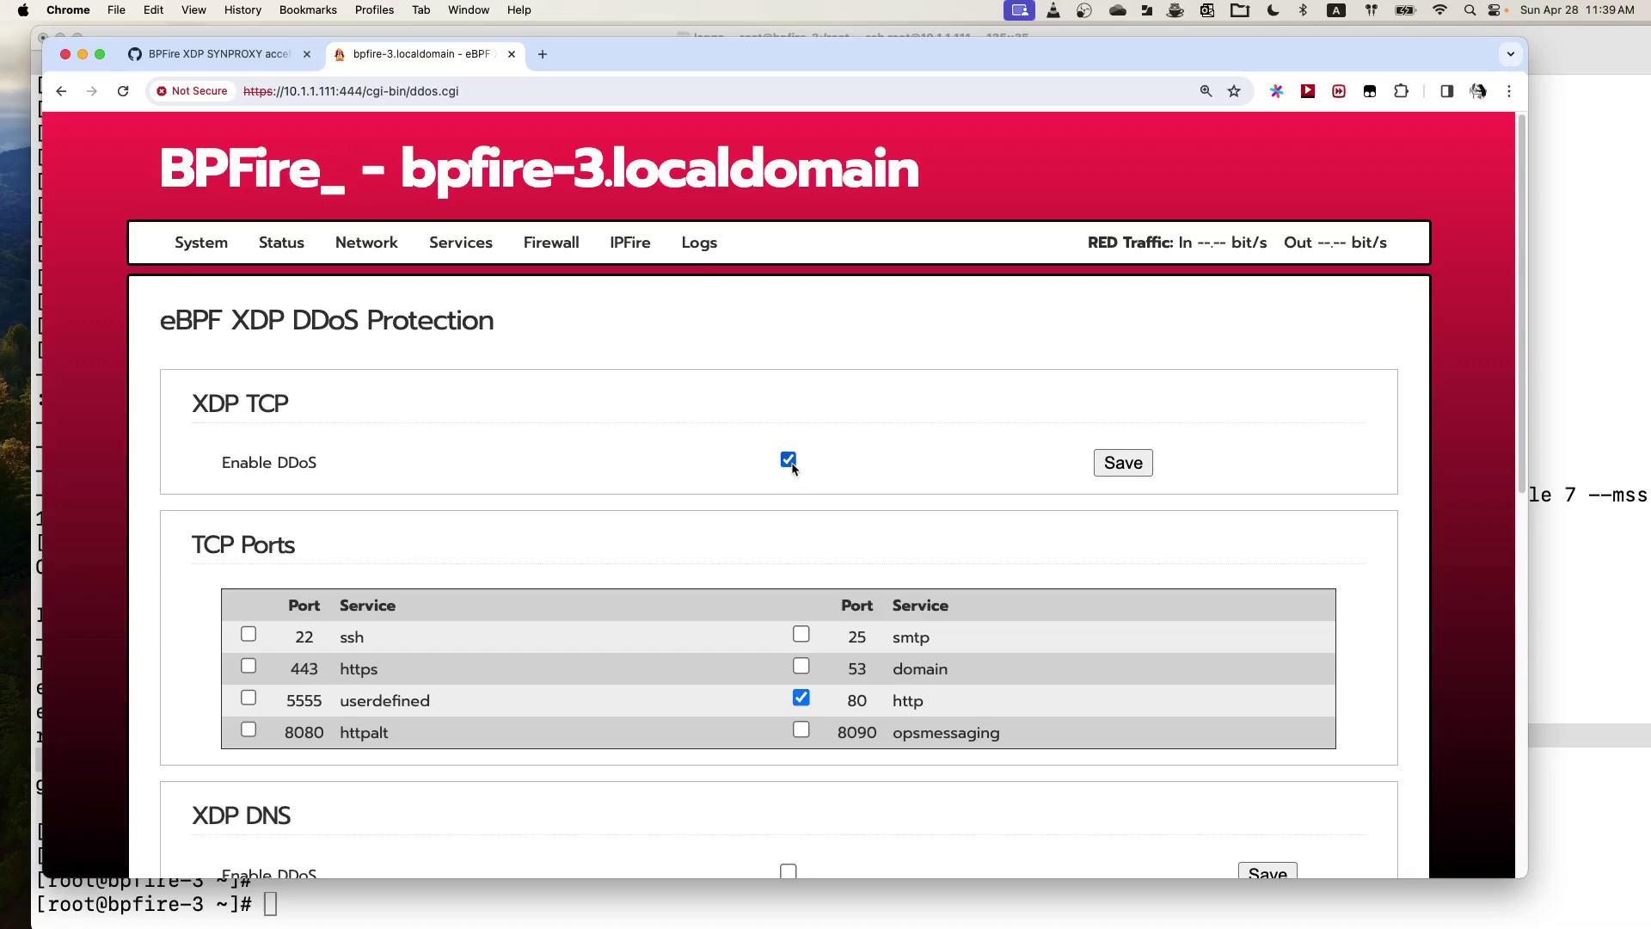
pyautogui.click(790, 463)
pyautogui.click(1122, 466)
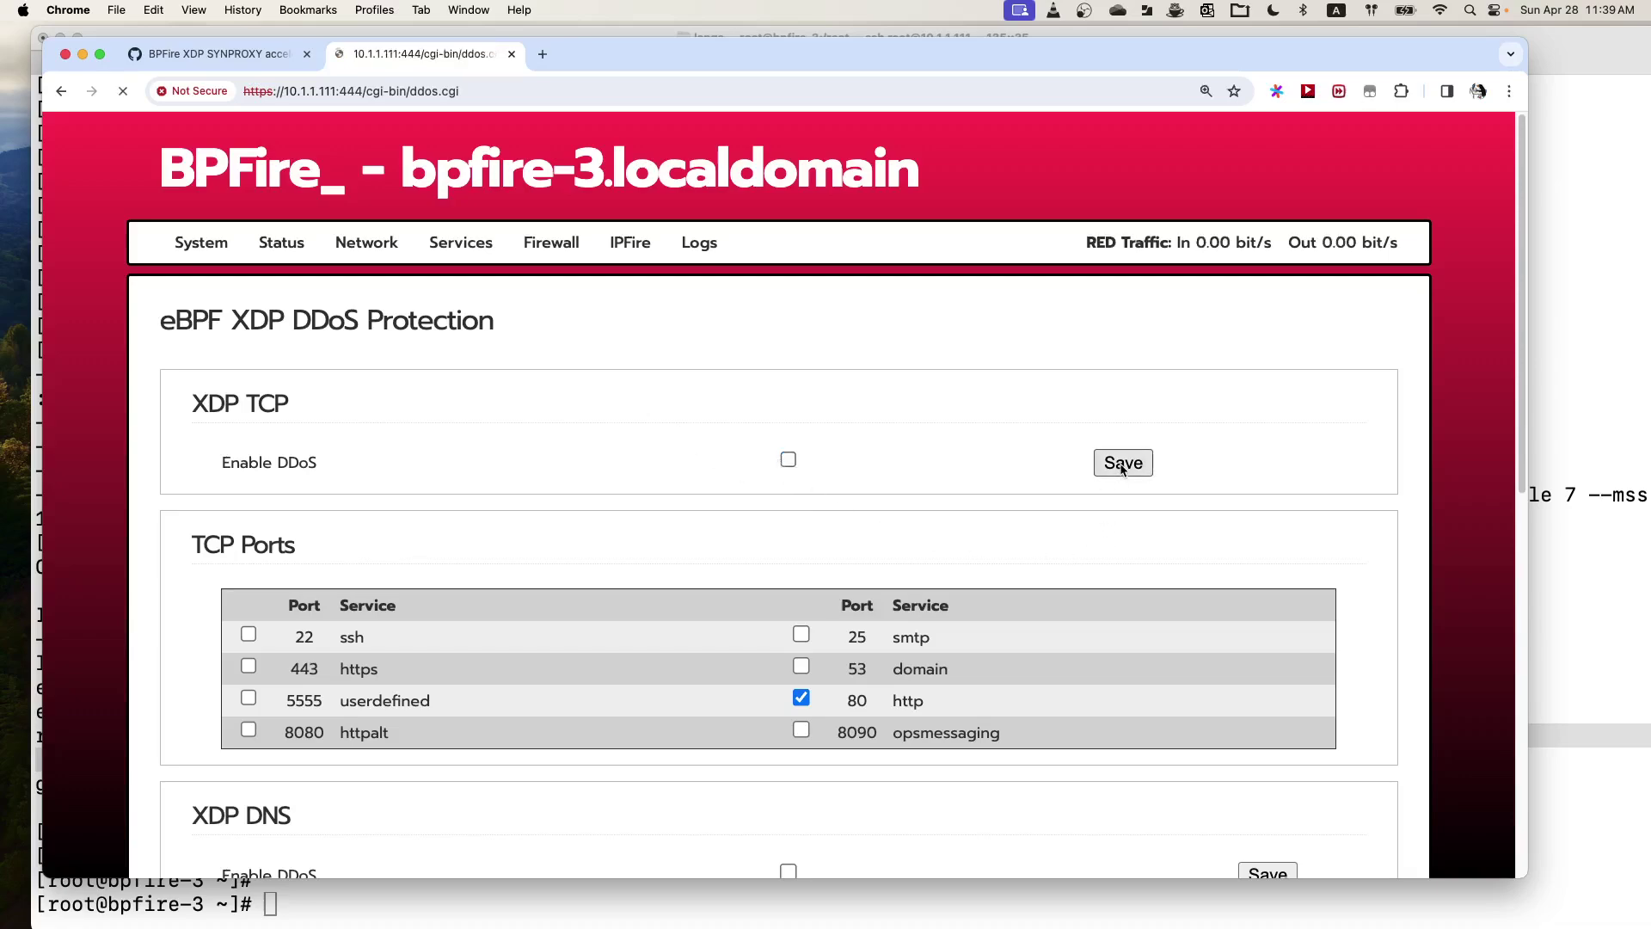
# Step: Examine the XDP Program Status section of the DDoS protection page and highlight its heading
pyautogui.scroll(-10, 1008, 547)
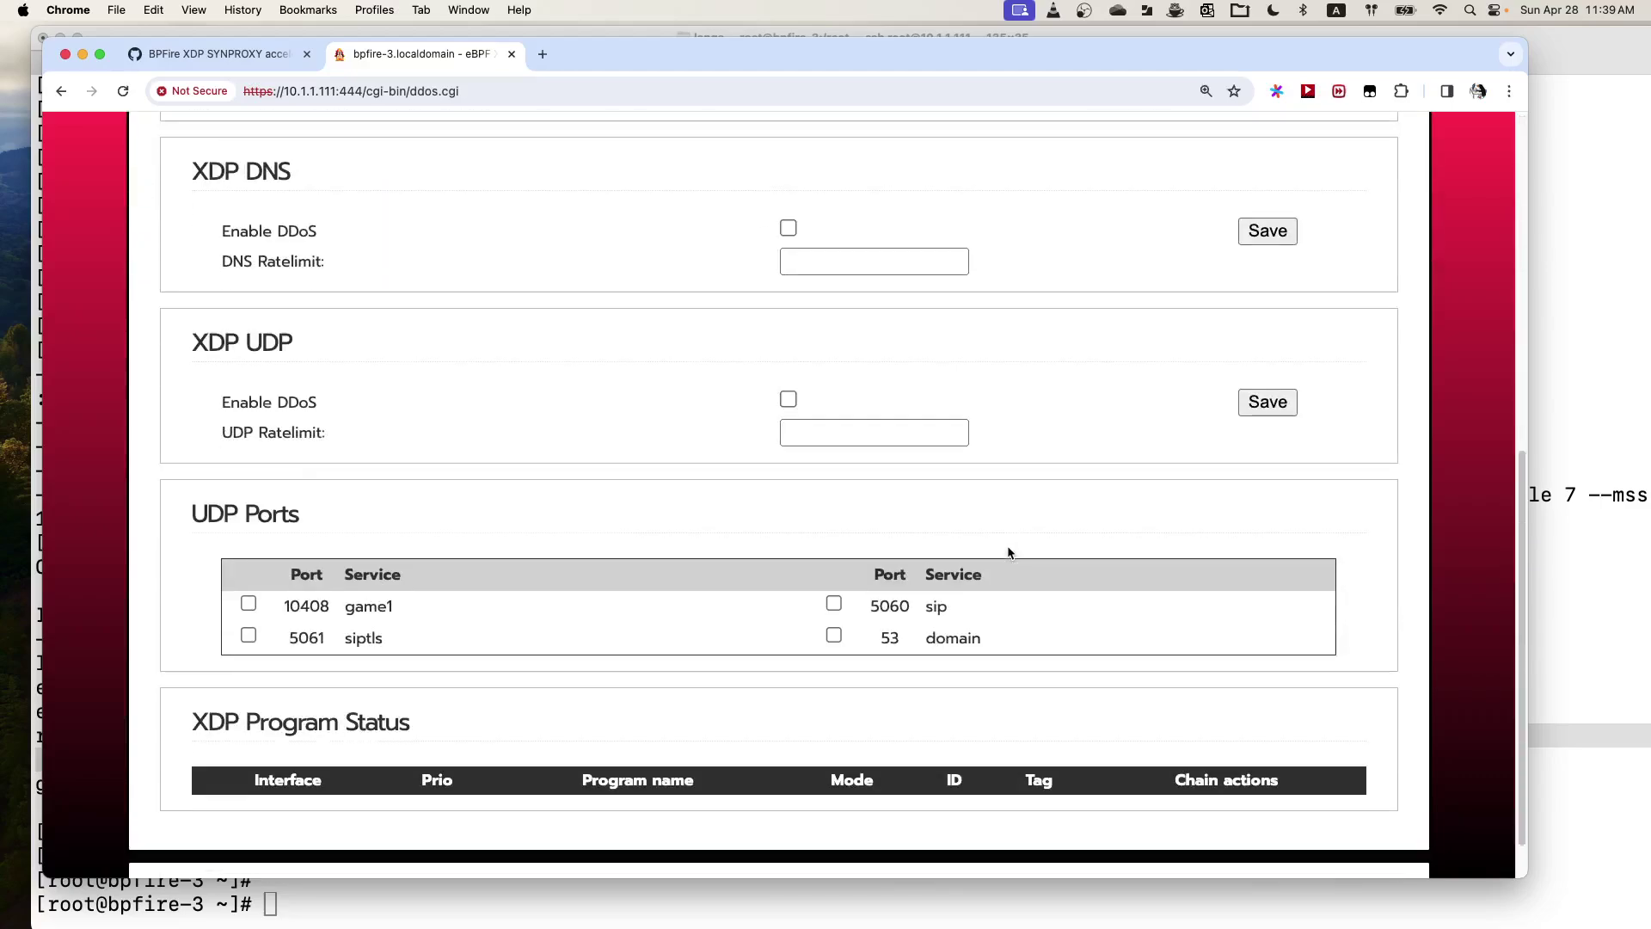
pyautogui.scroll(-2, 1008, 553)
pyautogui.moveTo(192, 665); pyautogui.dragTo(411, 676)
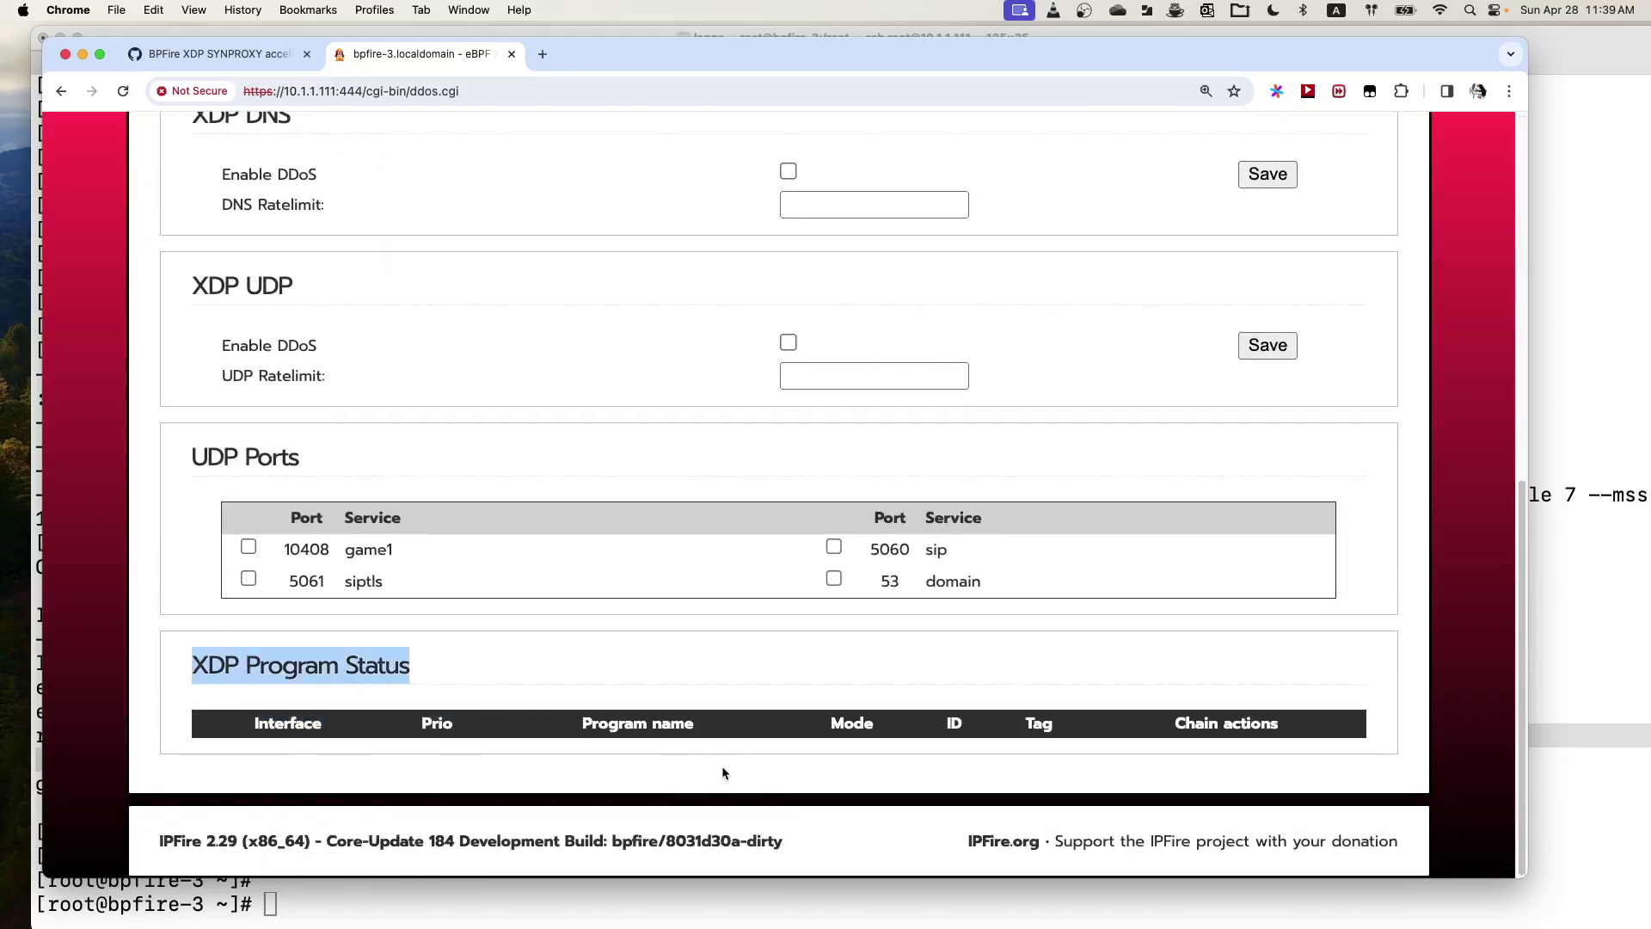
# Step: Switch to the Terminal session on bpfire-3, rerun xdp-loader status, highlight the new interface listing, and clear the selection
pyautogui.click(377, 904)
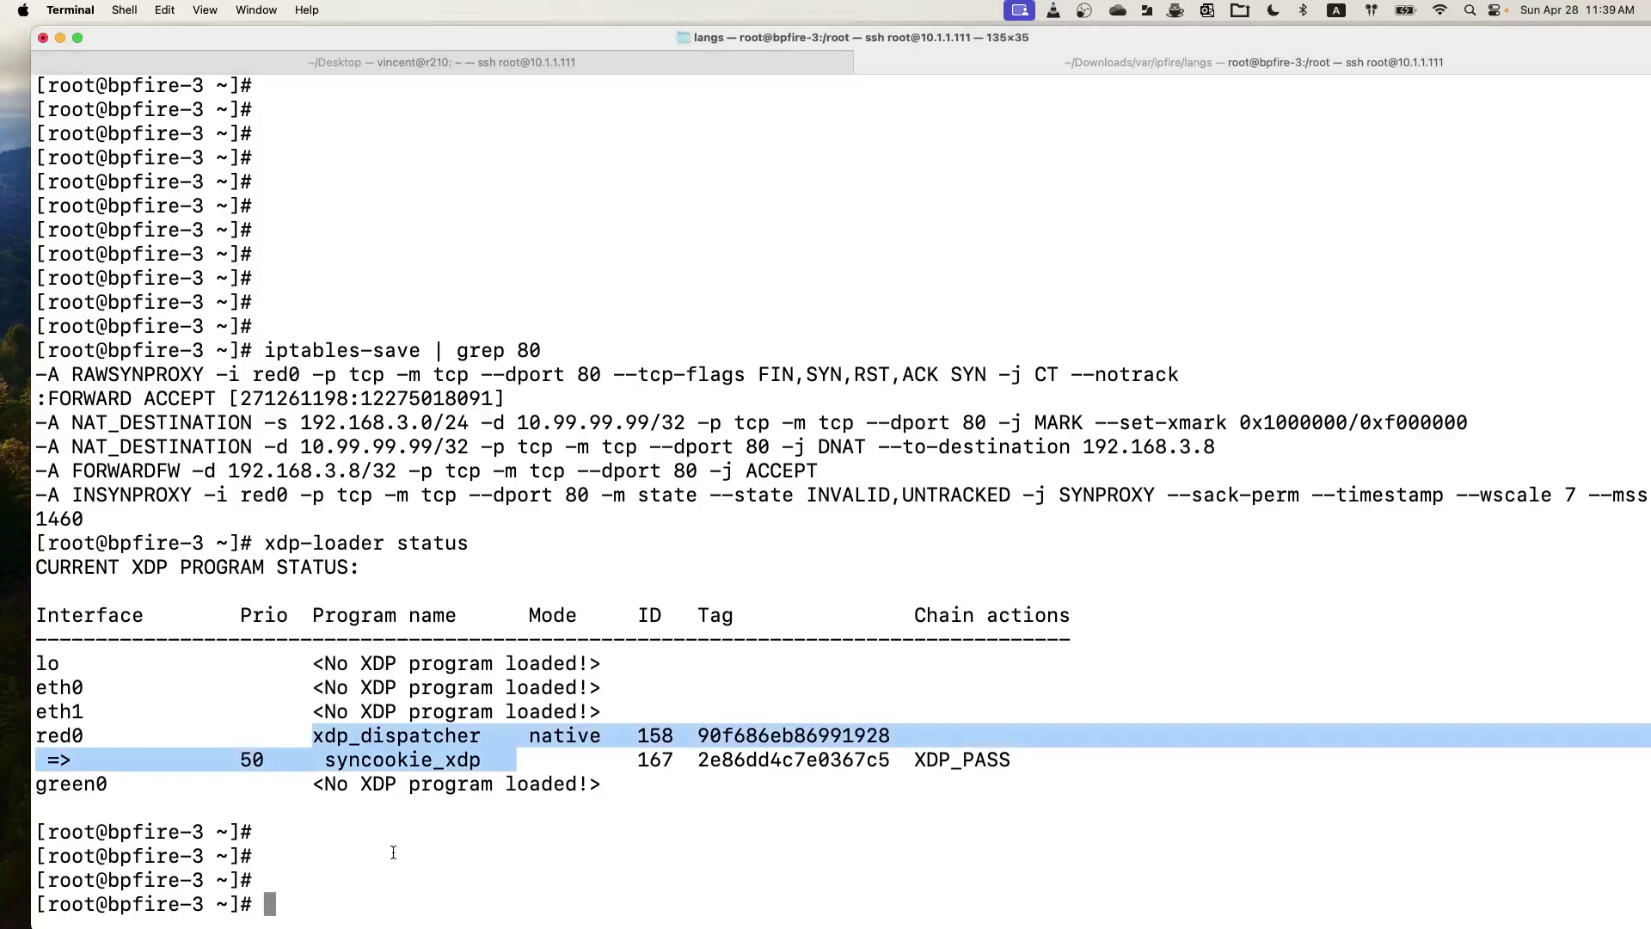
pyautogui.press('Up')
pyautogui.press('Return')
pyautogui.press('Return')
pyautogui.press('Return')
pyautogui.press('Return')
pyautogui.press('Return')
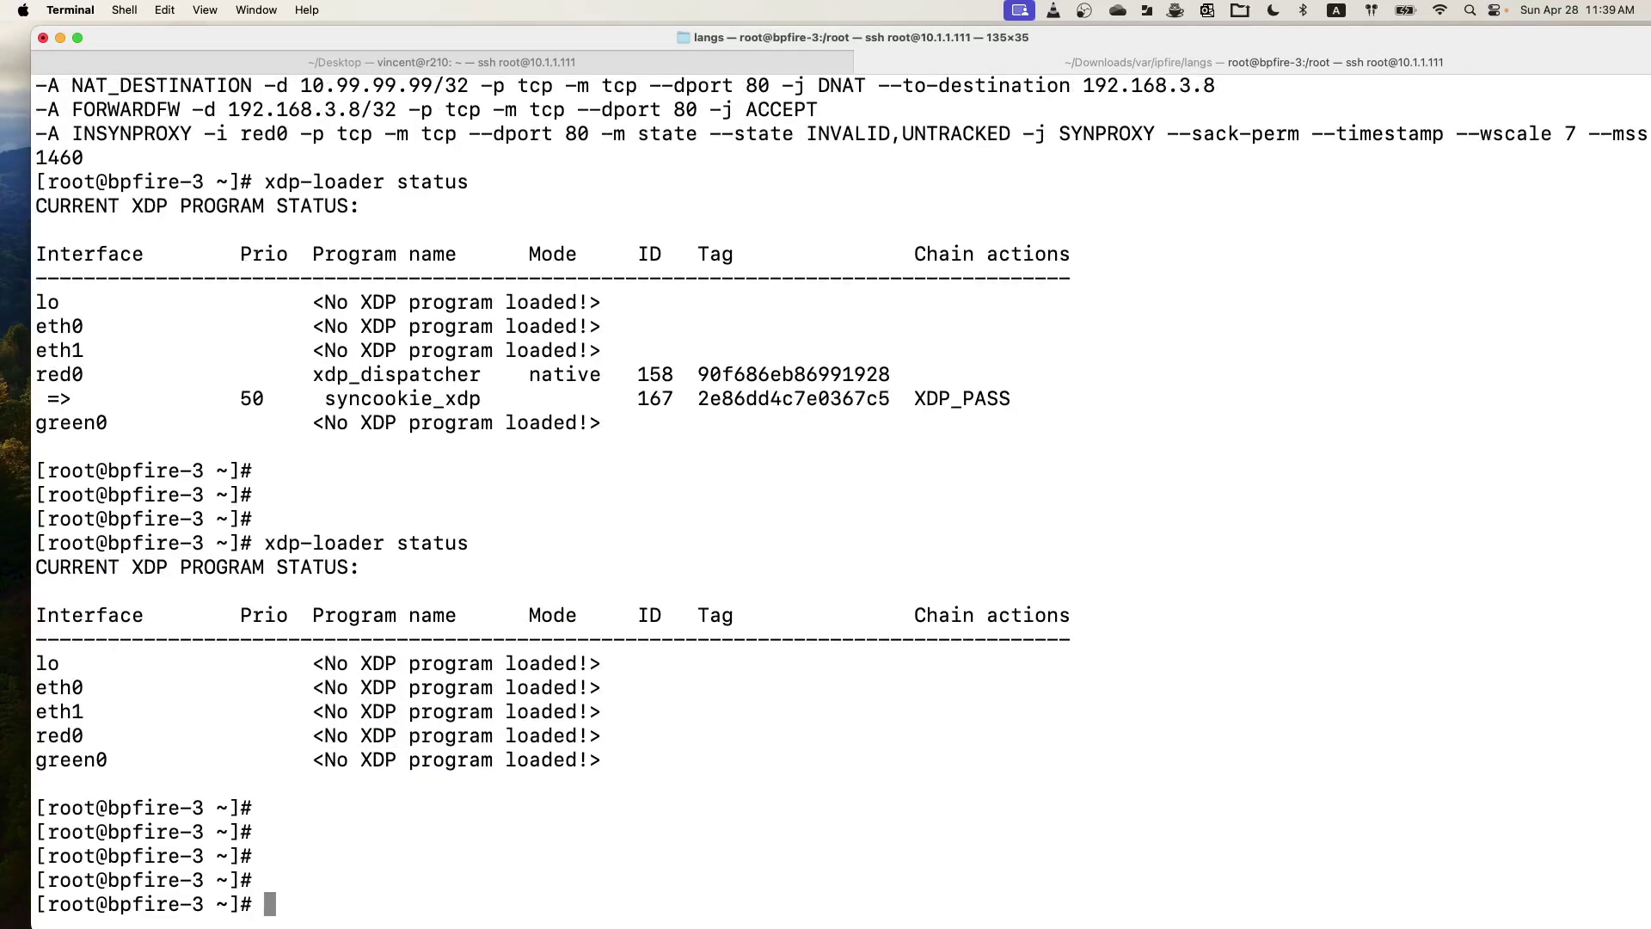
pyautogui.moveTo(254, 518); pyautogui.dragTo(627, 764)
pyautogui.click(557, 657)
pyautogui.scroll(15, 668, 647)
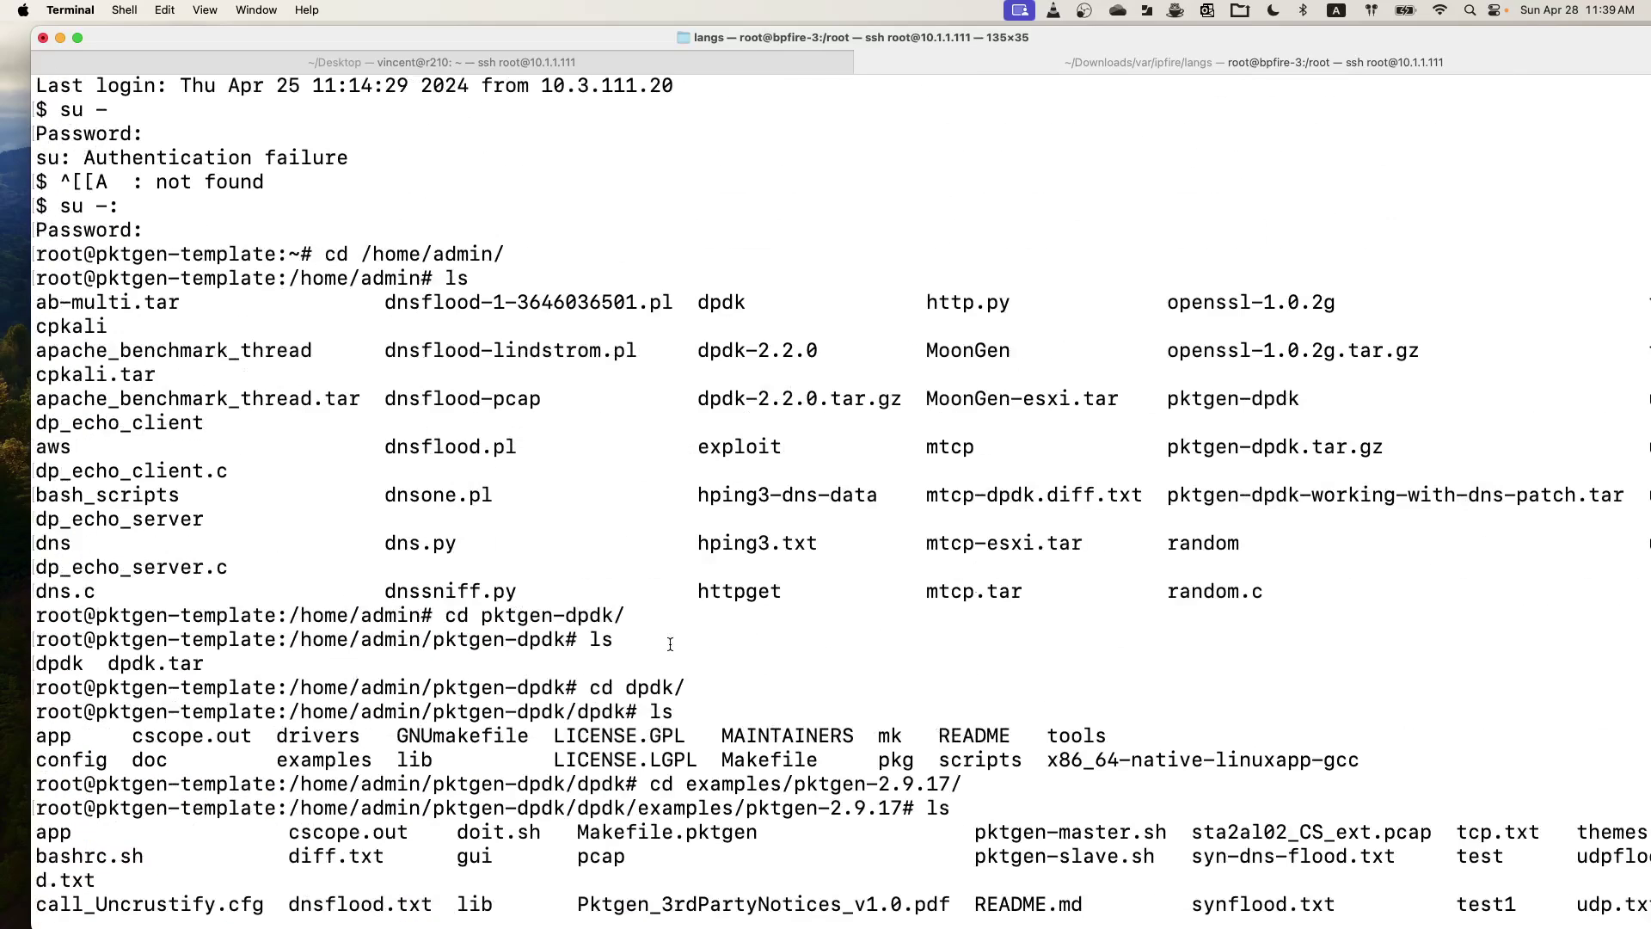
pyautogui.scroll(4, 670, 644)
pyautogui.scroll(-20, 670, 644)
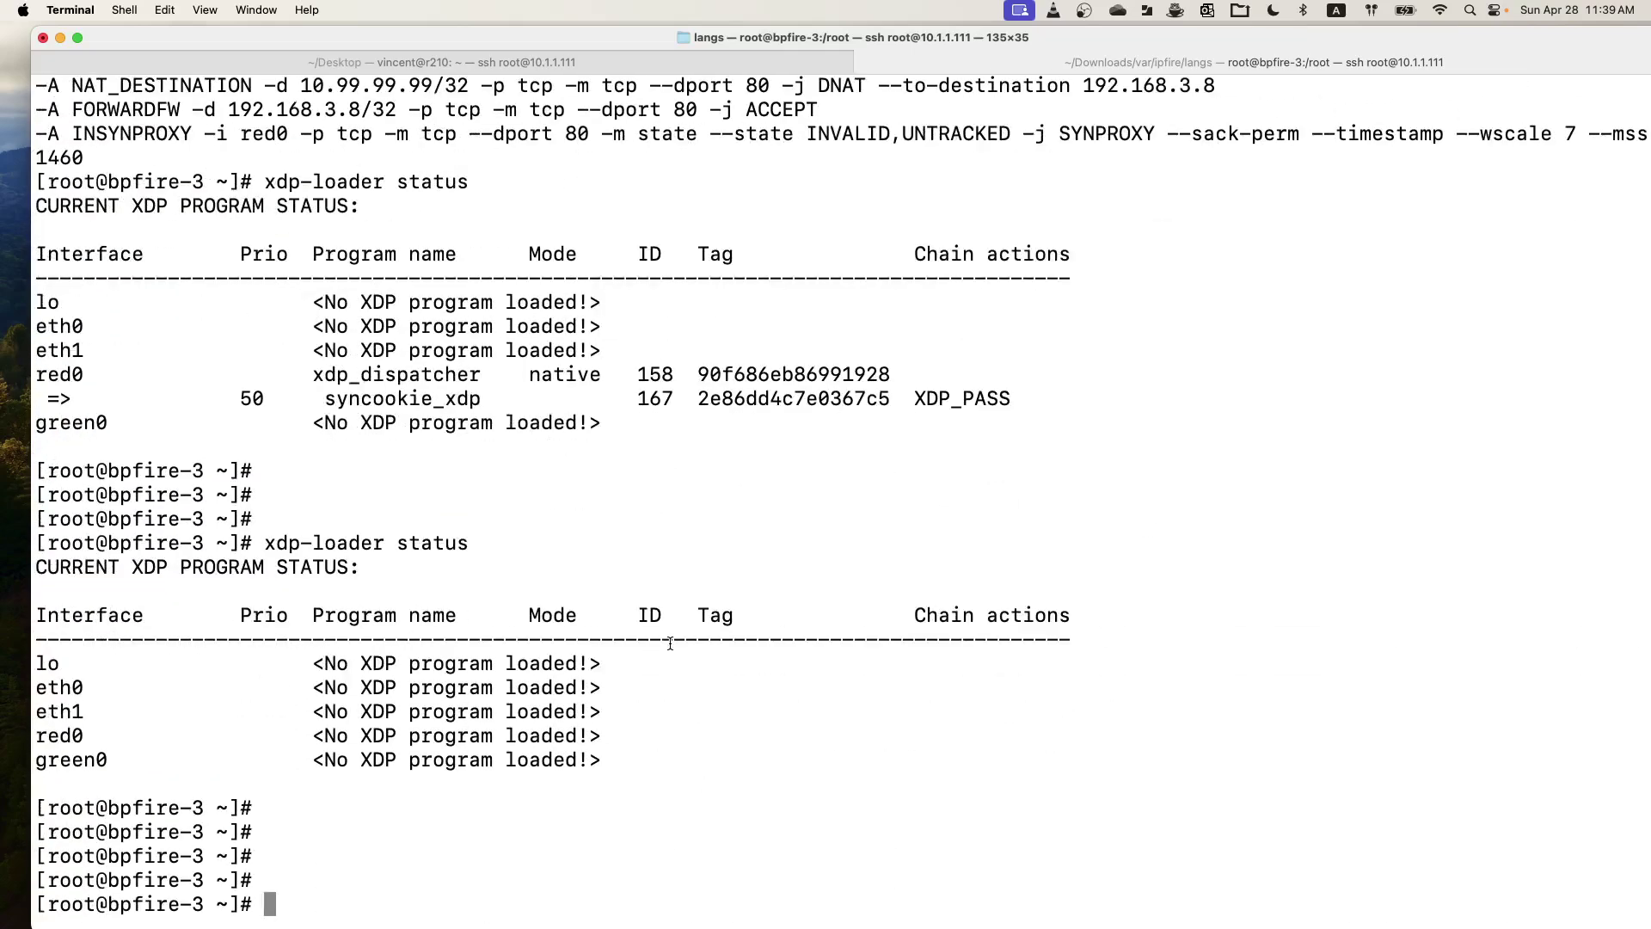
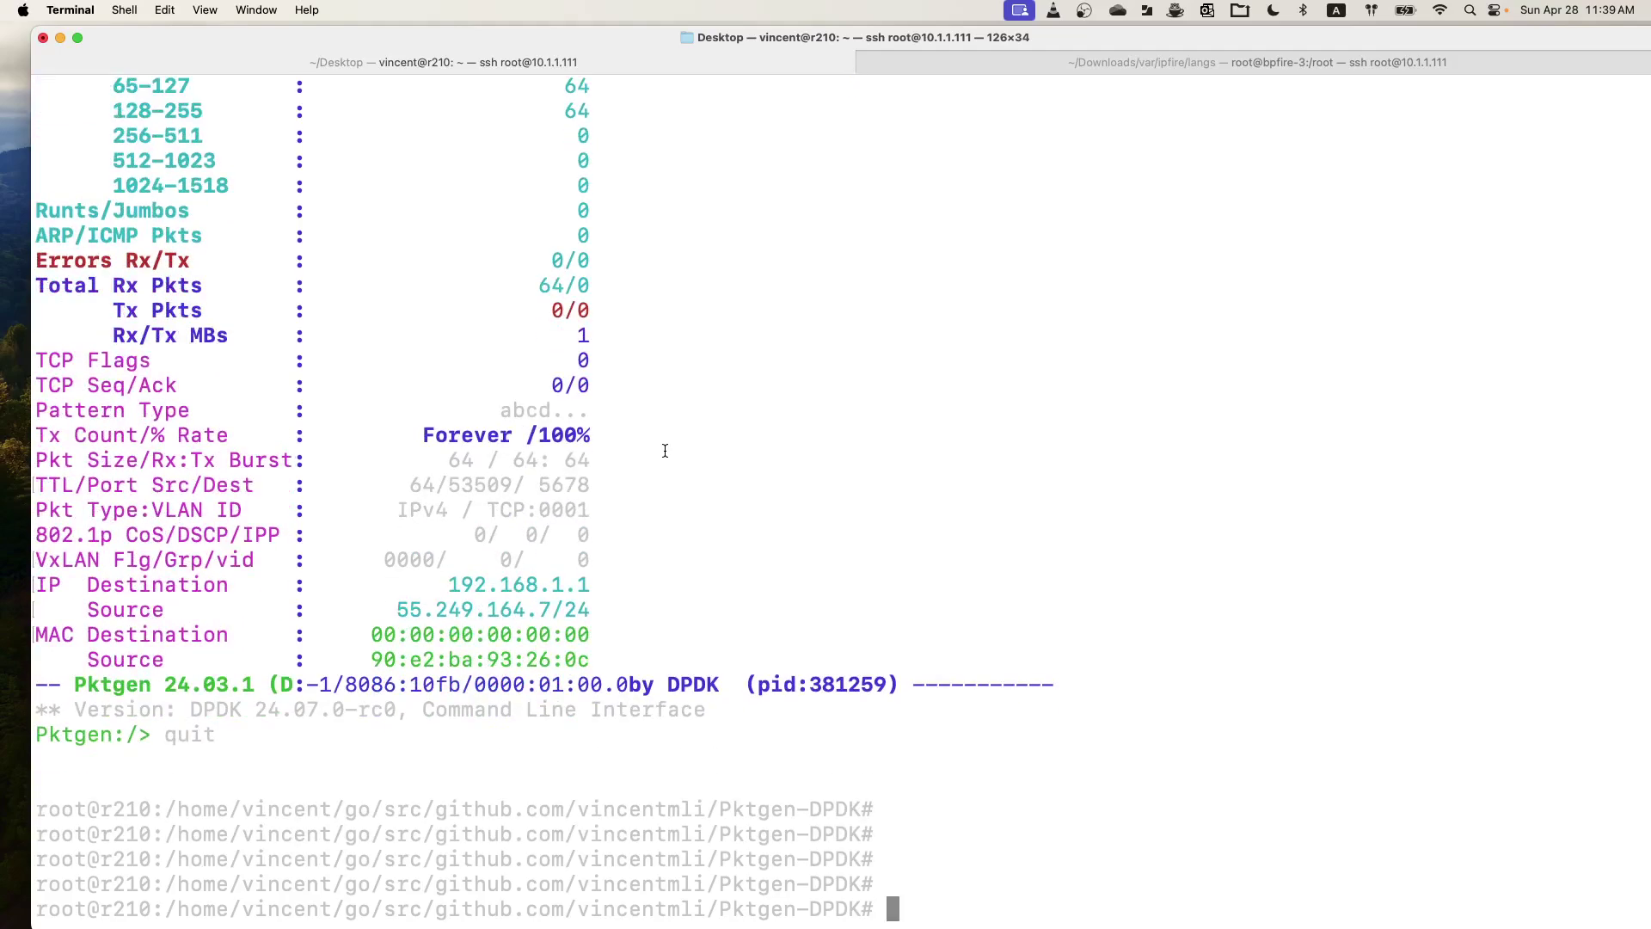
# Step: In the r210 Terminal session, start Pktgen with pktgen -l 0-2 -n 2 -- -P -T -N -m "[2].[0]"
pyautogui.press('Up')
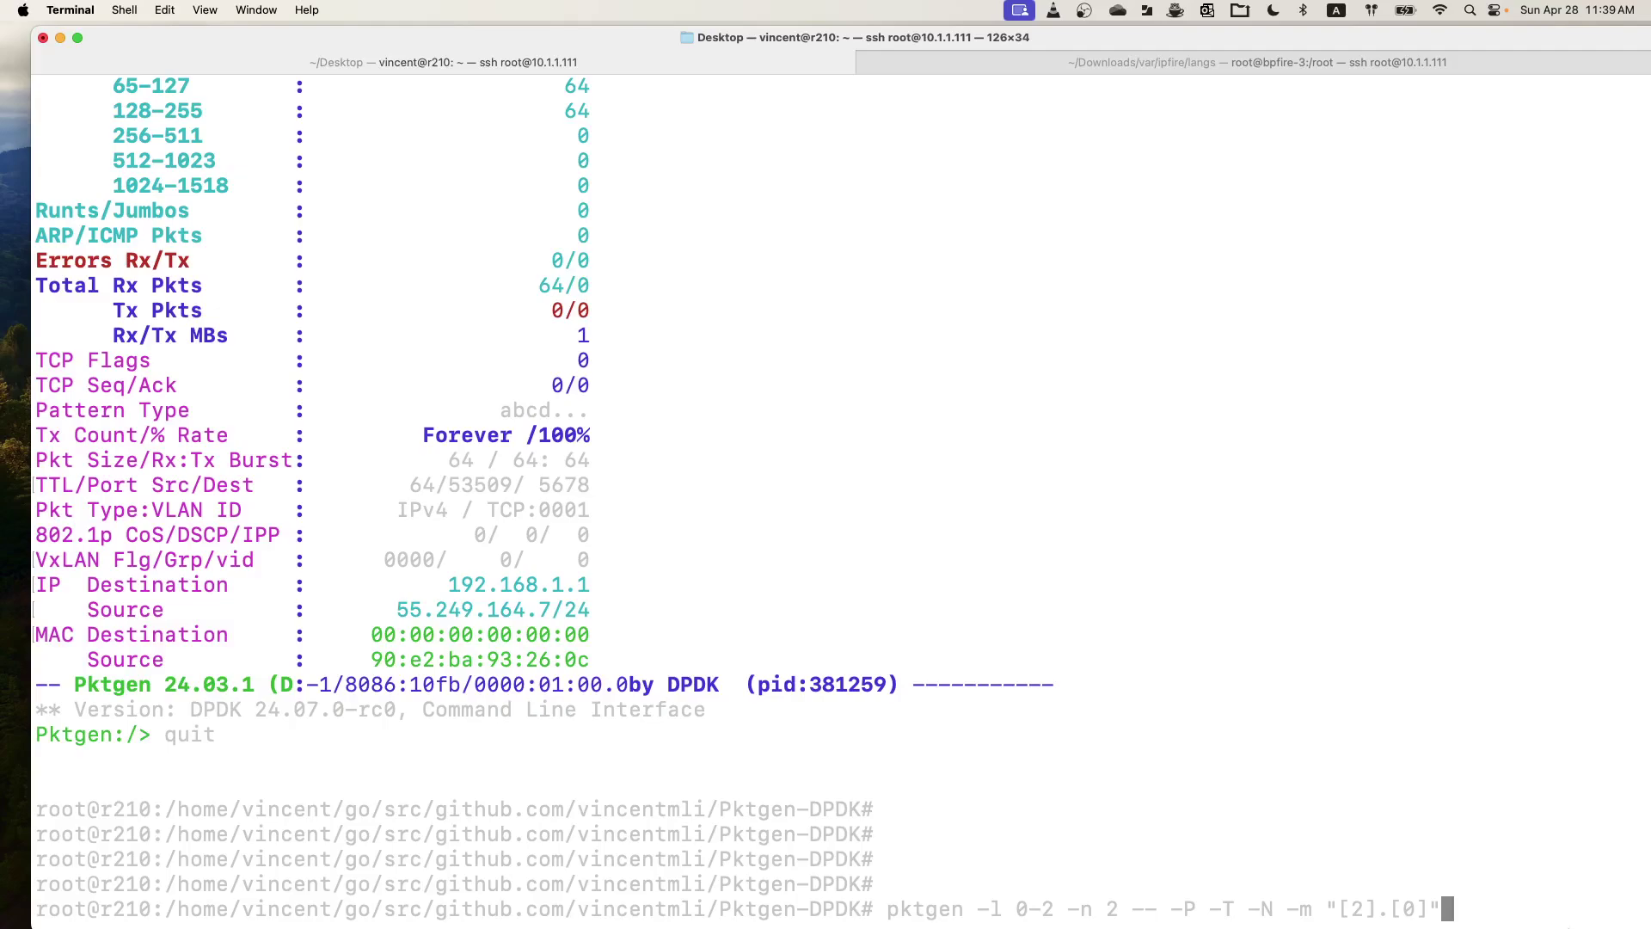
pyautogui.moveTo(875, 911); pyautogui.dragTo(1453, 912)
pyautogui.click(1099, 764)
pyautogui.press('Return')
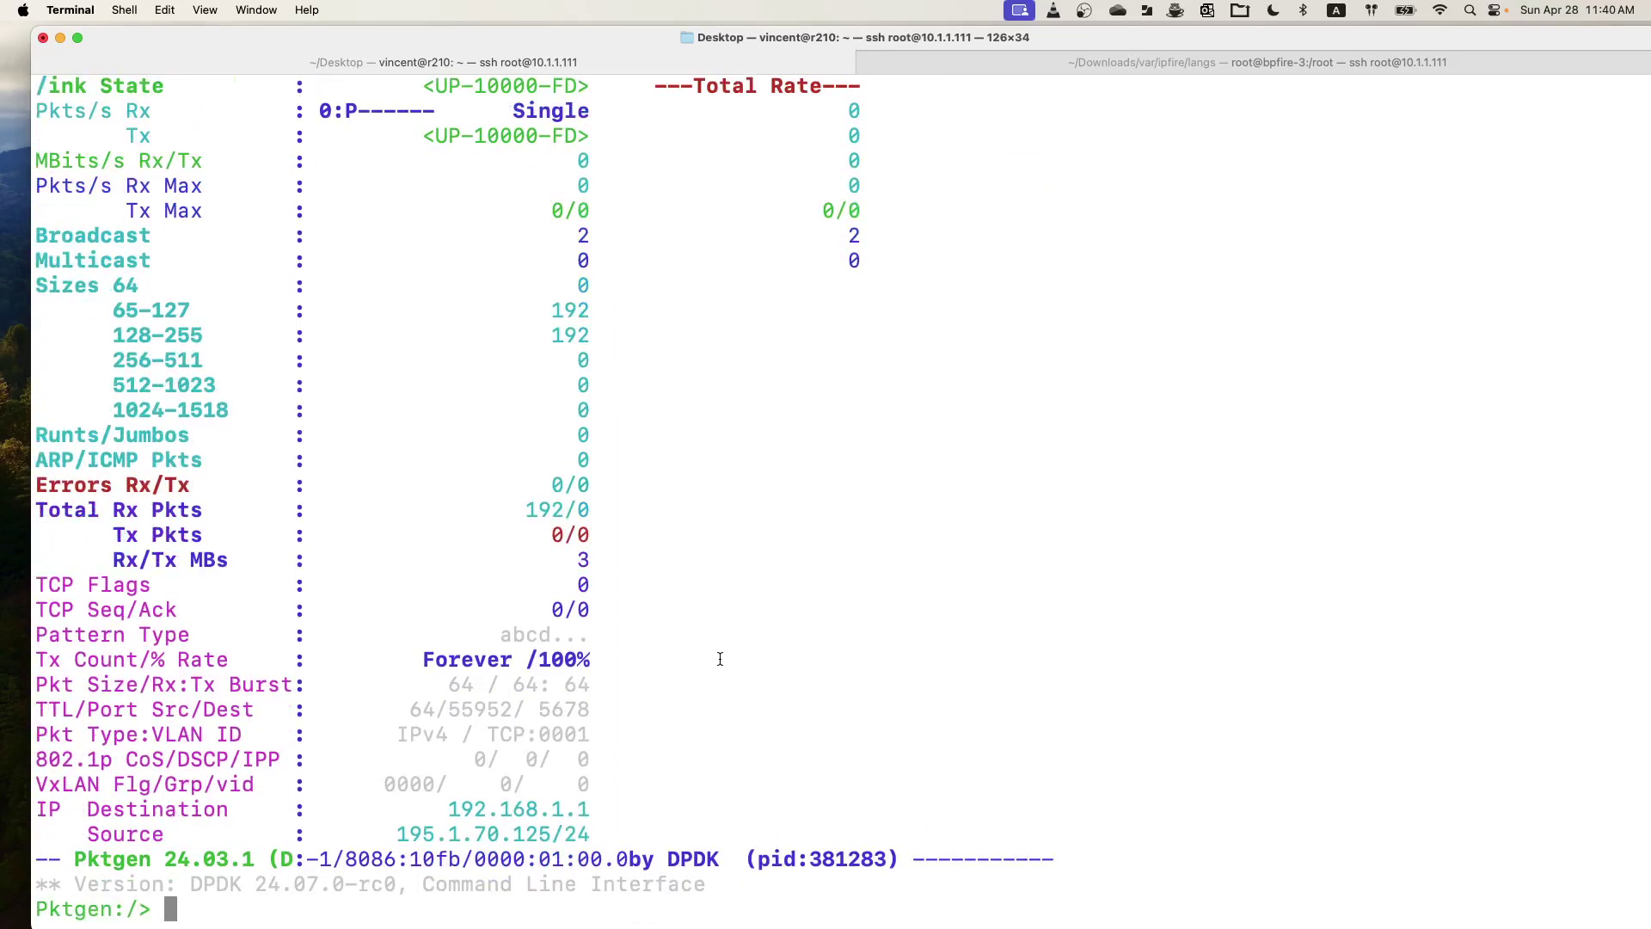
# Step: Load the SYN flood settings into Pktgen and highlight the destination IP, the destination port and the MBits/s Rx/Tx row
pyautogui.write('load syn')
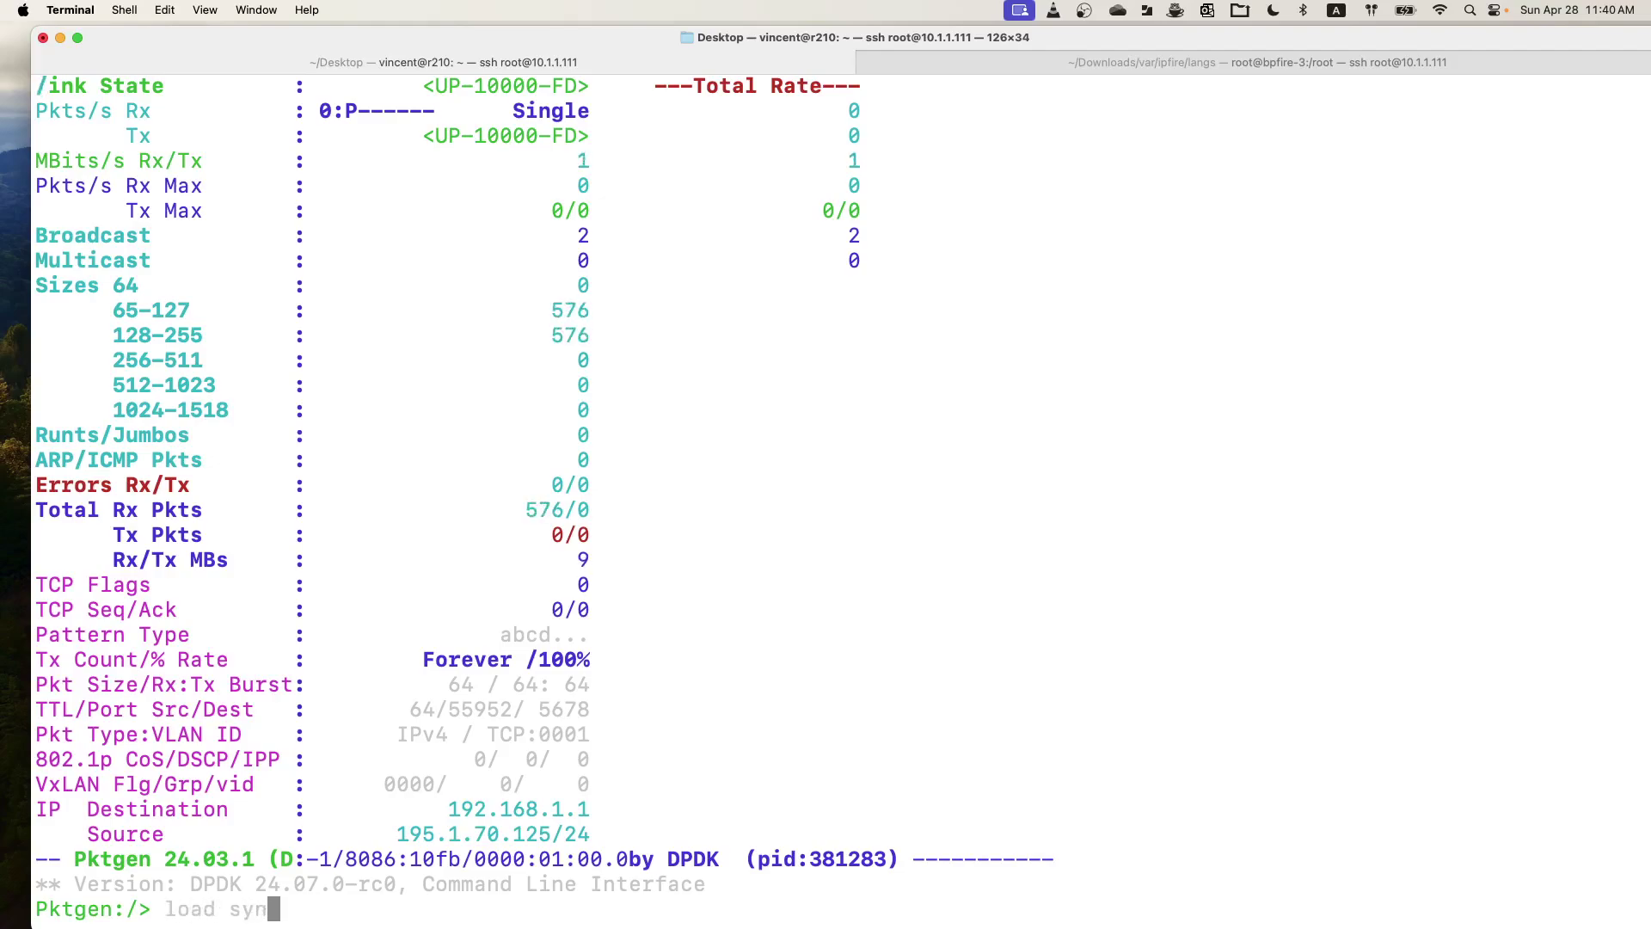
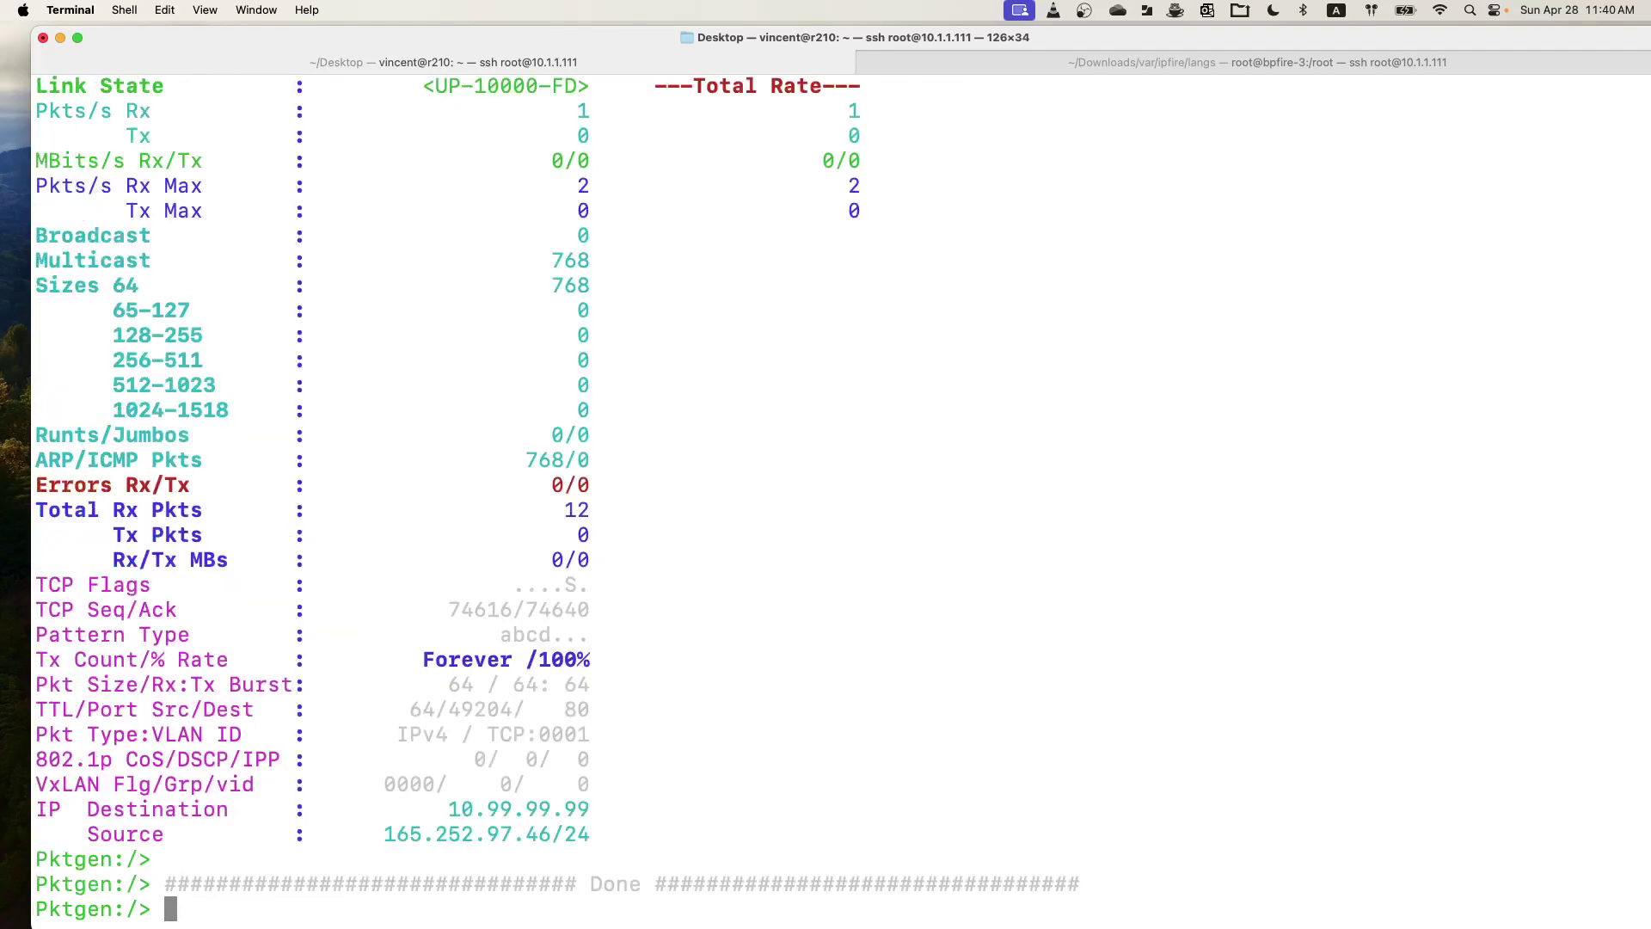
pyautogui.moveTo(436, 809); pyautogui.dragTo(601, 809)
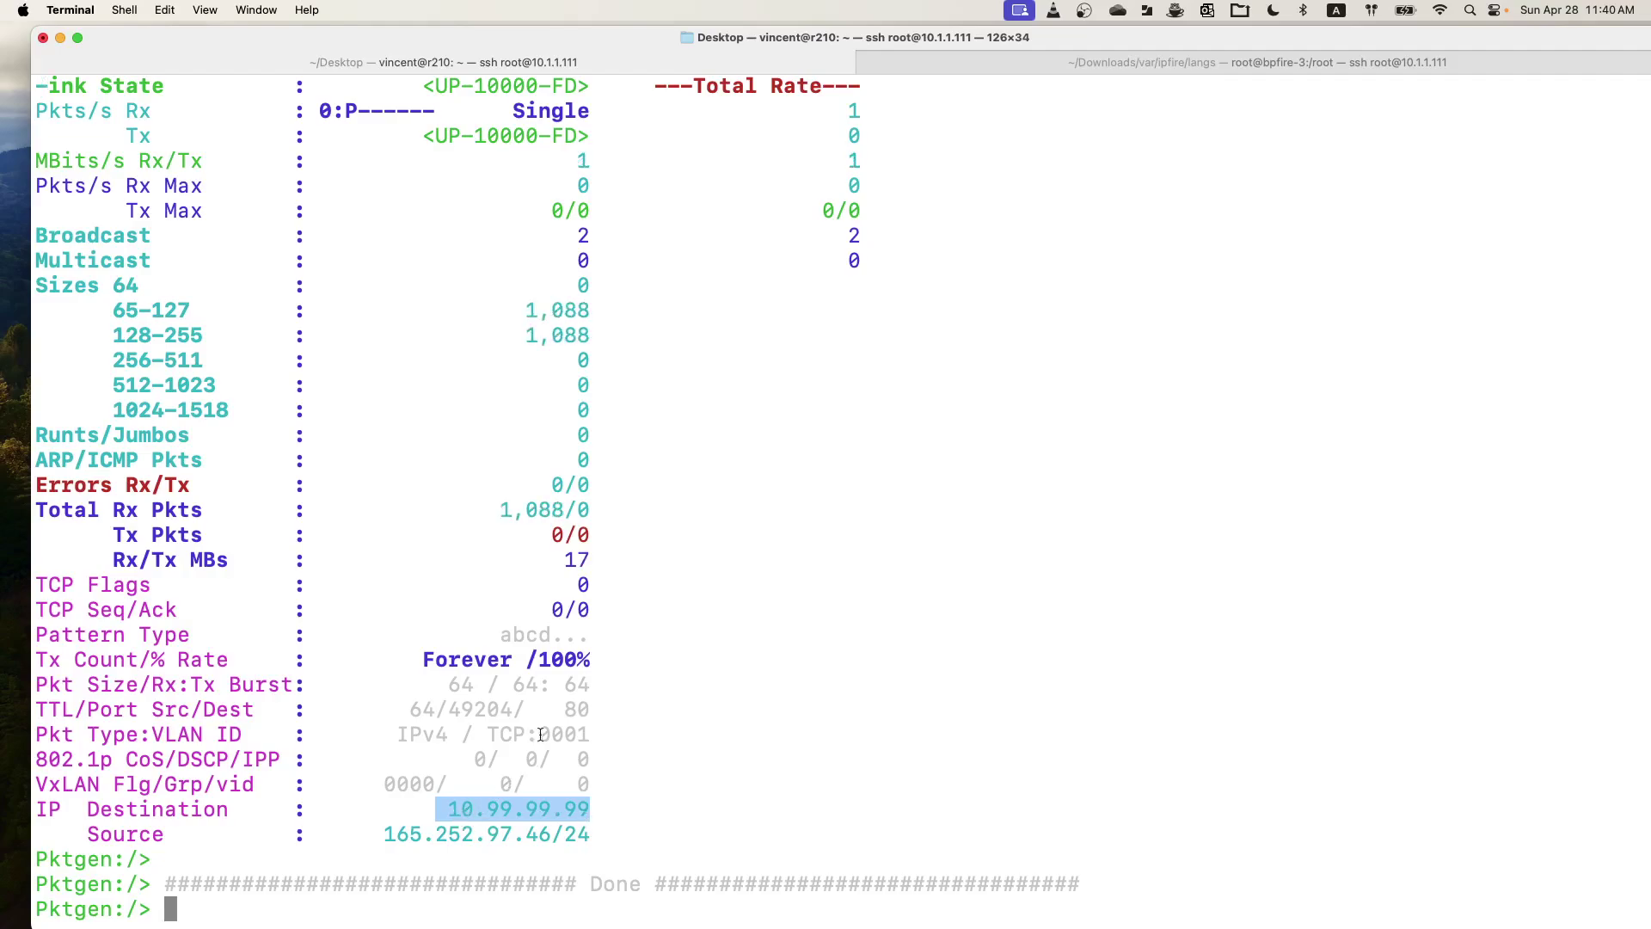
pyautogui.moveTo(464, 713); pyautogui.dragTo(593, 714)
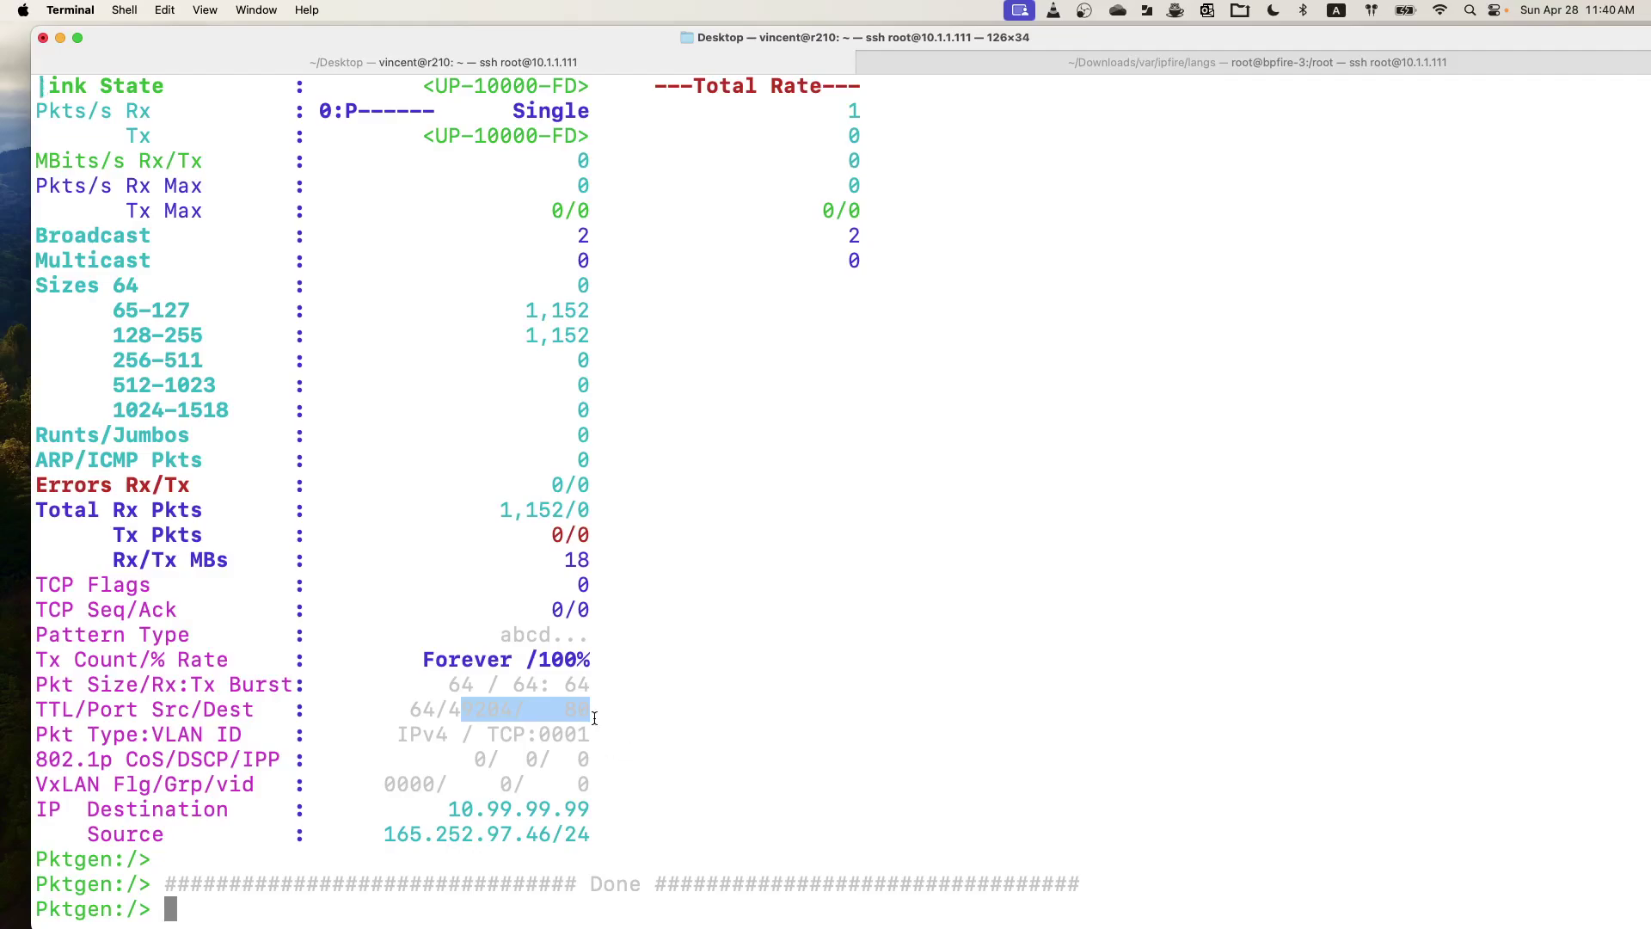
pyautogui.click(632, 720)
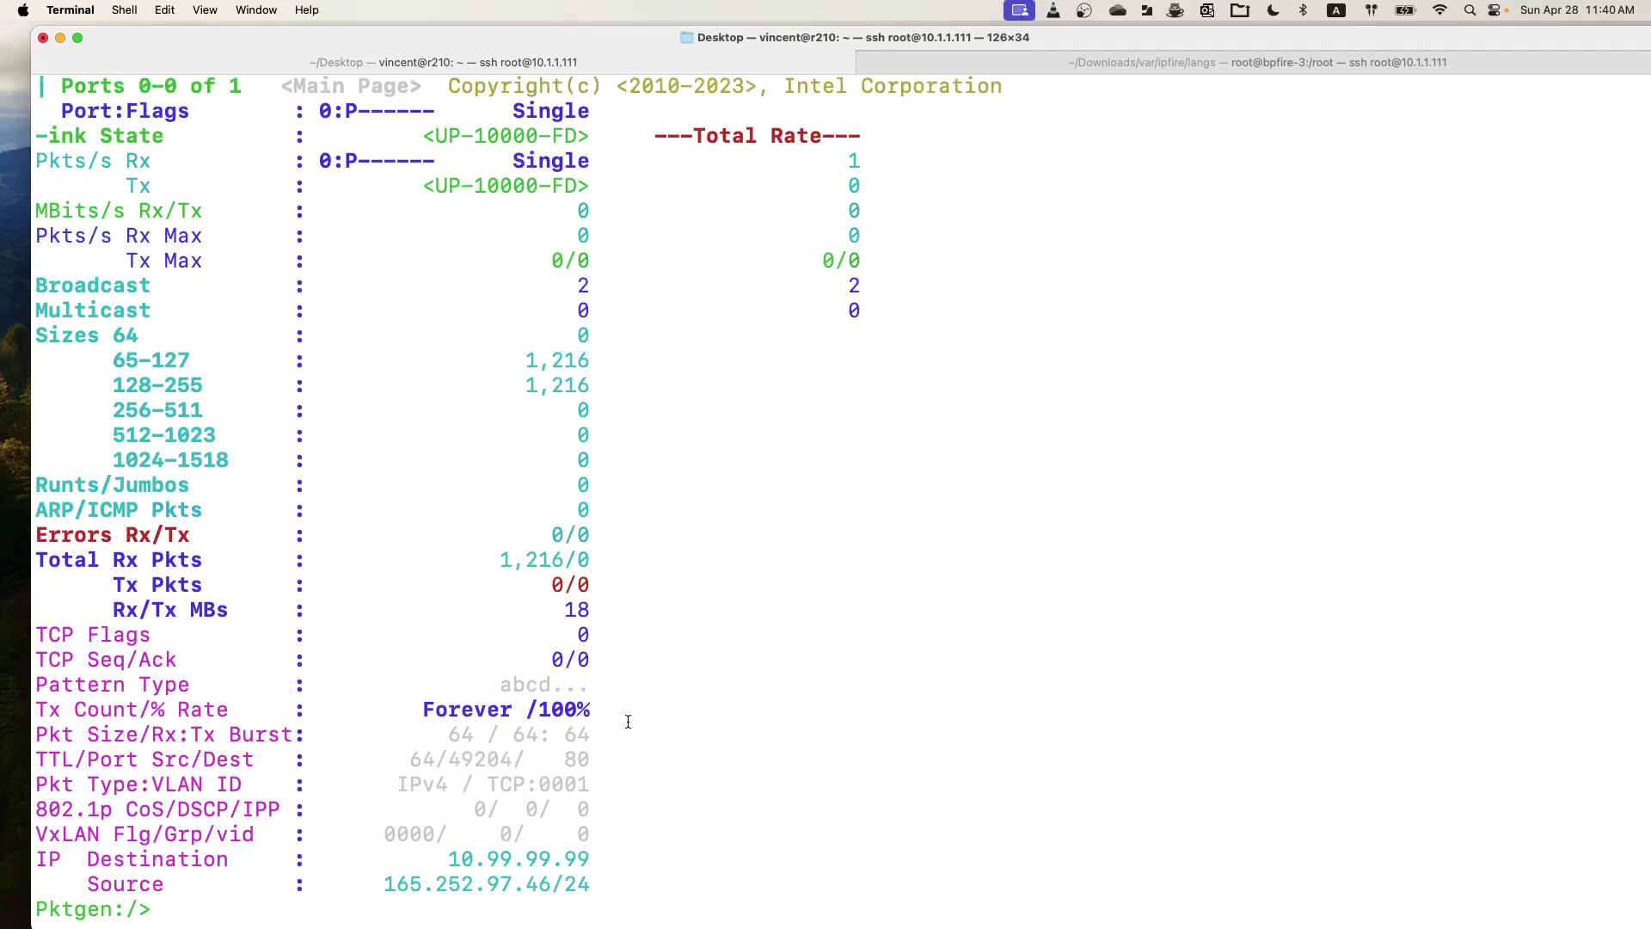
pyautogui.moveTo(61, 210); pyautogui.dragTo(621, 216)
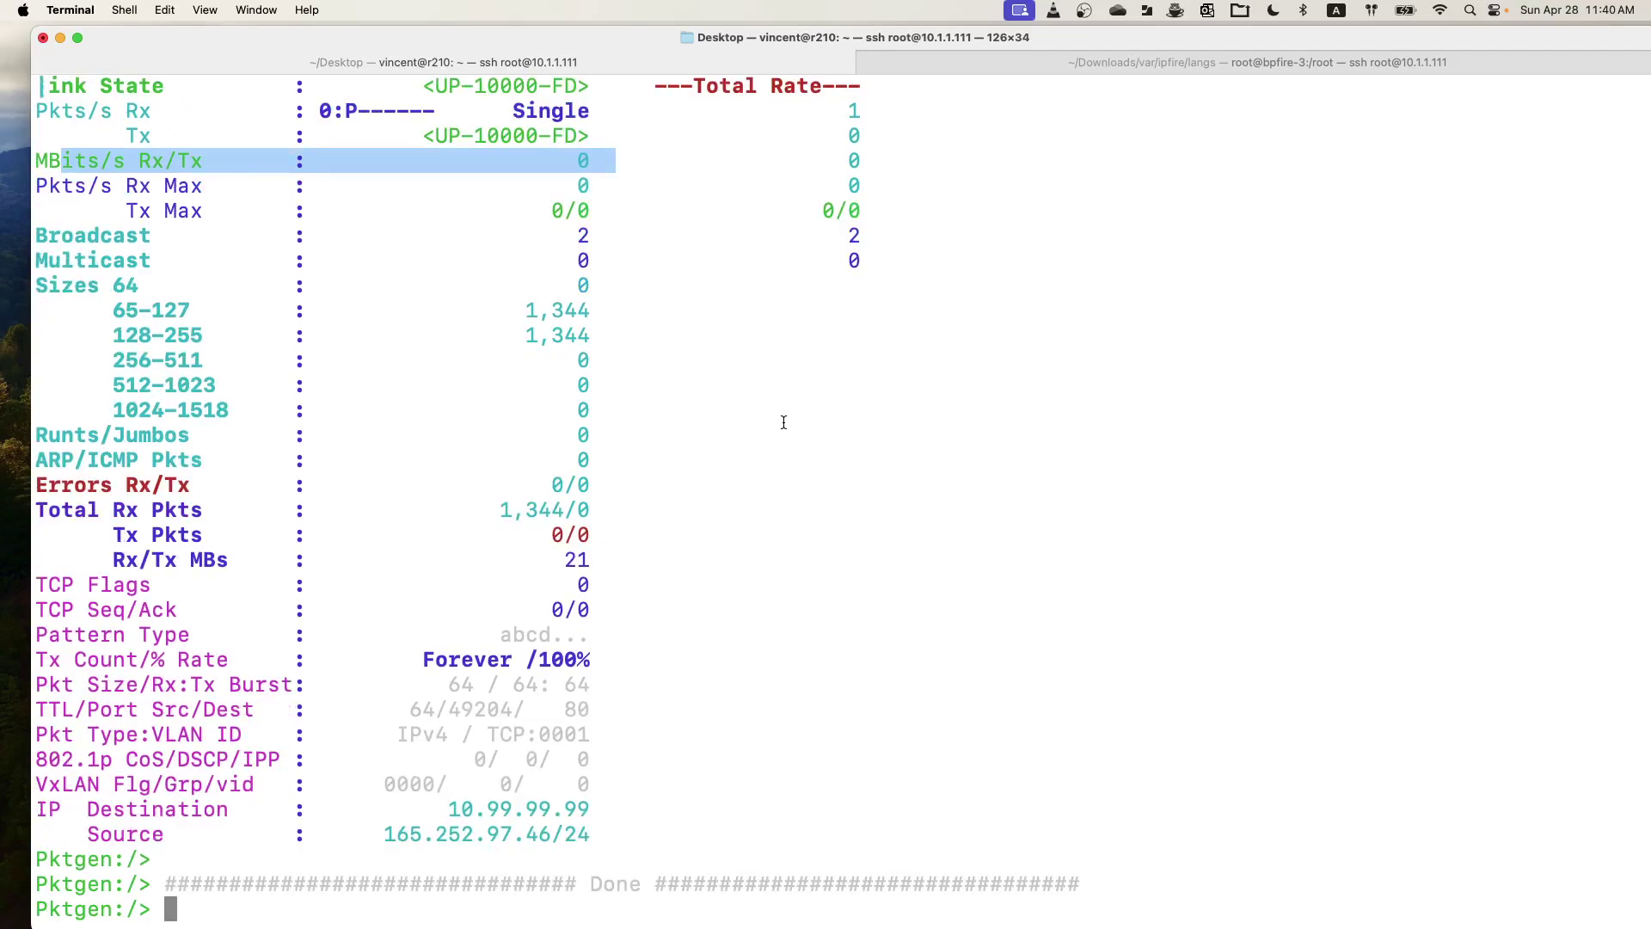
# Step: Start the SYN flood from Pktgen with start 0
pyautogui.write('s')
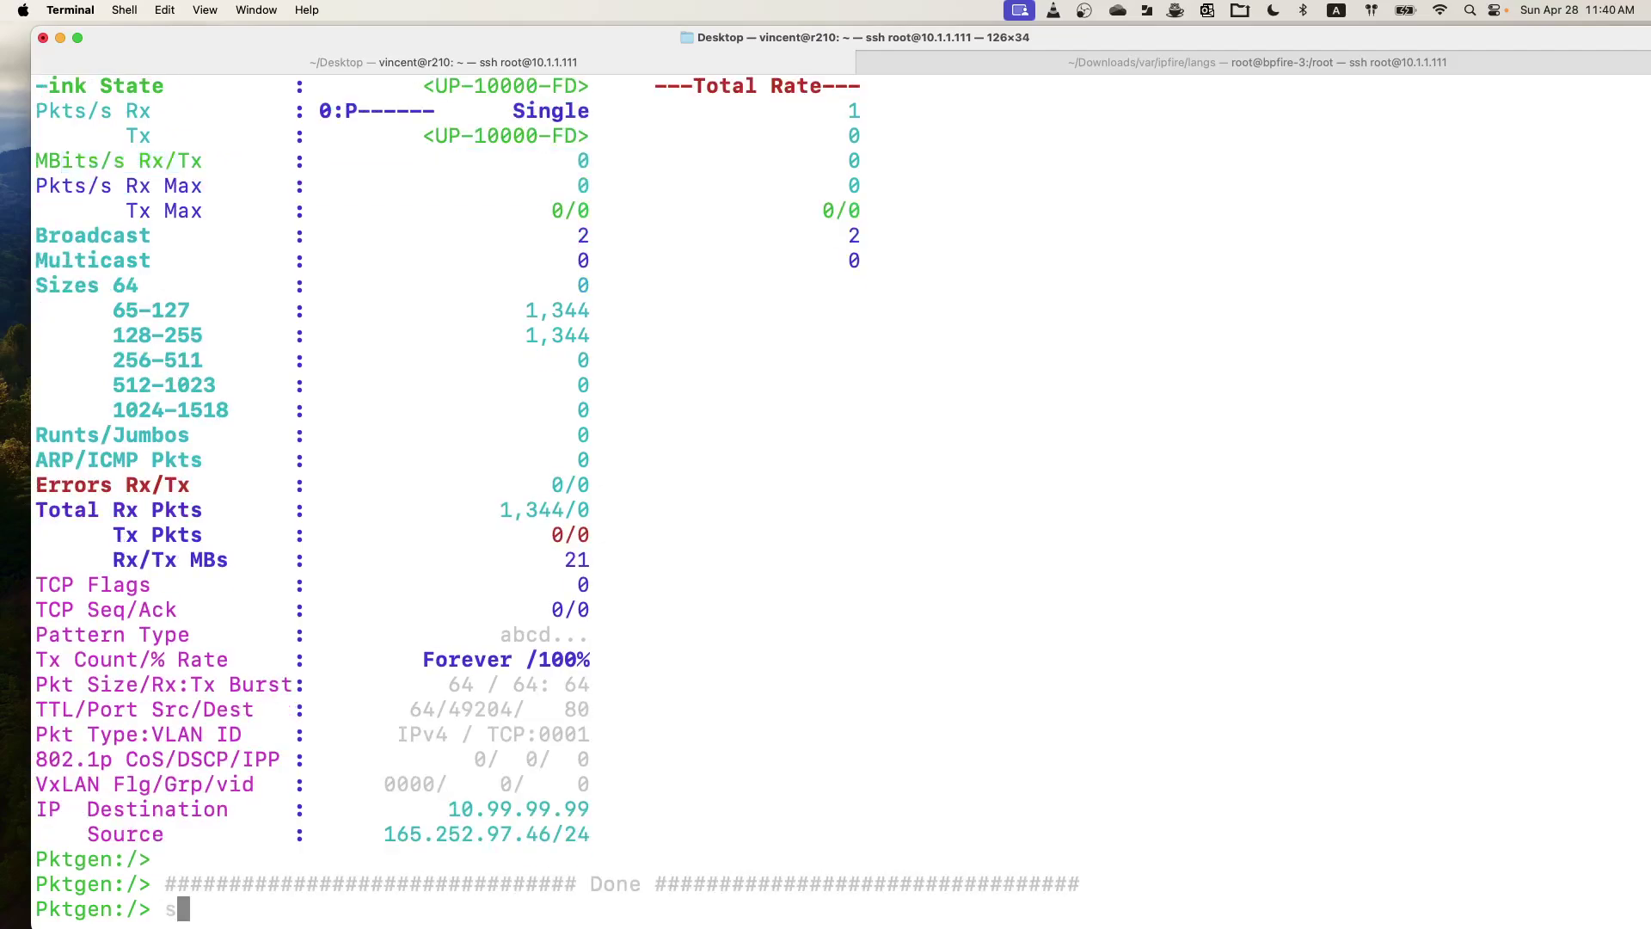
pyautogui.write('tart 0')
pyautogui.press('Return')
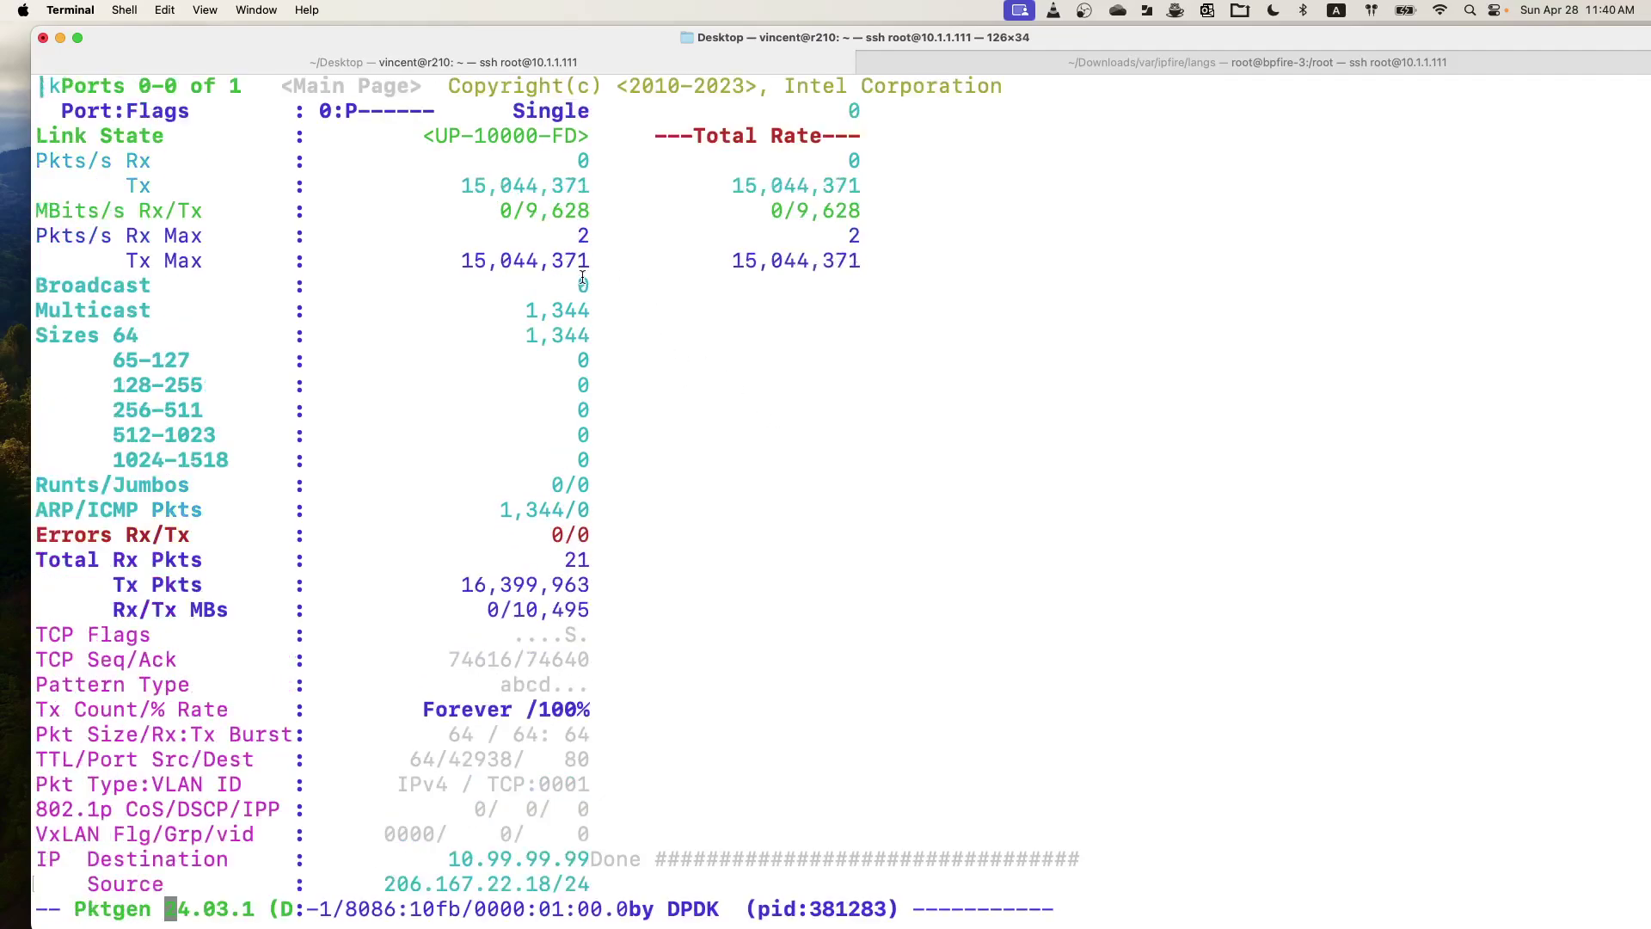
# Step: Highlight the MBits/s Rx/Tx label and its transmit rate in the Pktgen statistics, and clear the selection
pyautogui.moveTo(36, 213); pyautogui.dragTo(217, 213)
pyautogui.moveTo(113, 213); pyautogui.dragTo(241, 216)
pyautogui.moveTo(499, 211); pyautogui.dragTo(621, 216)
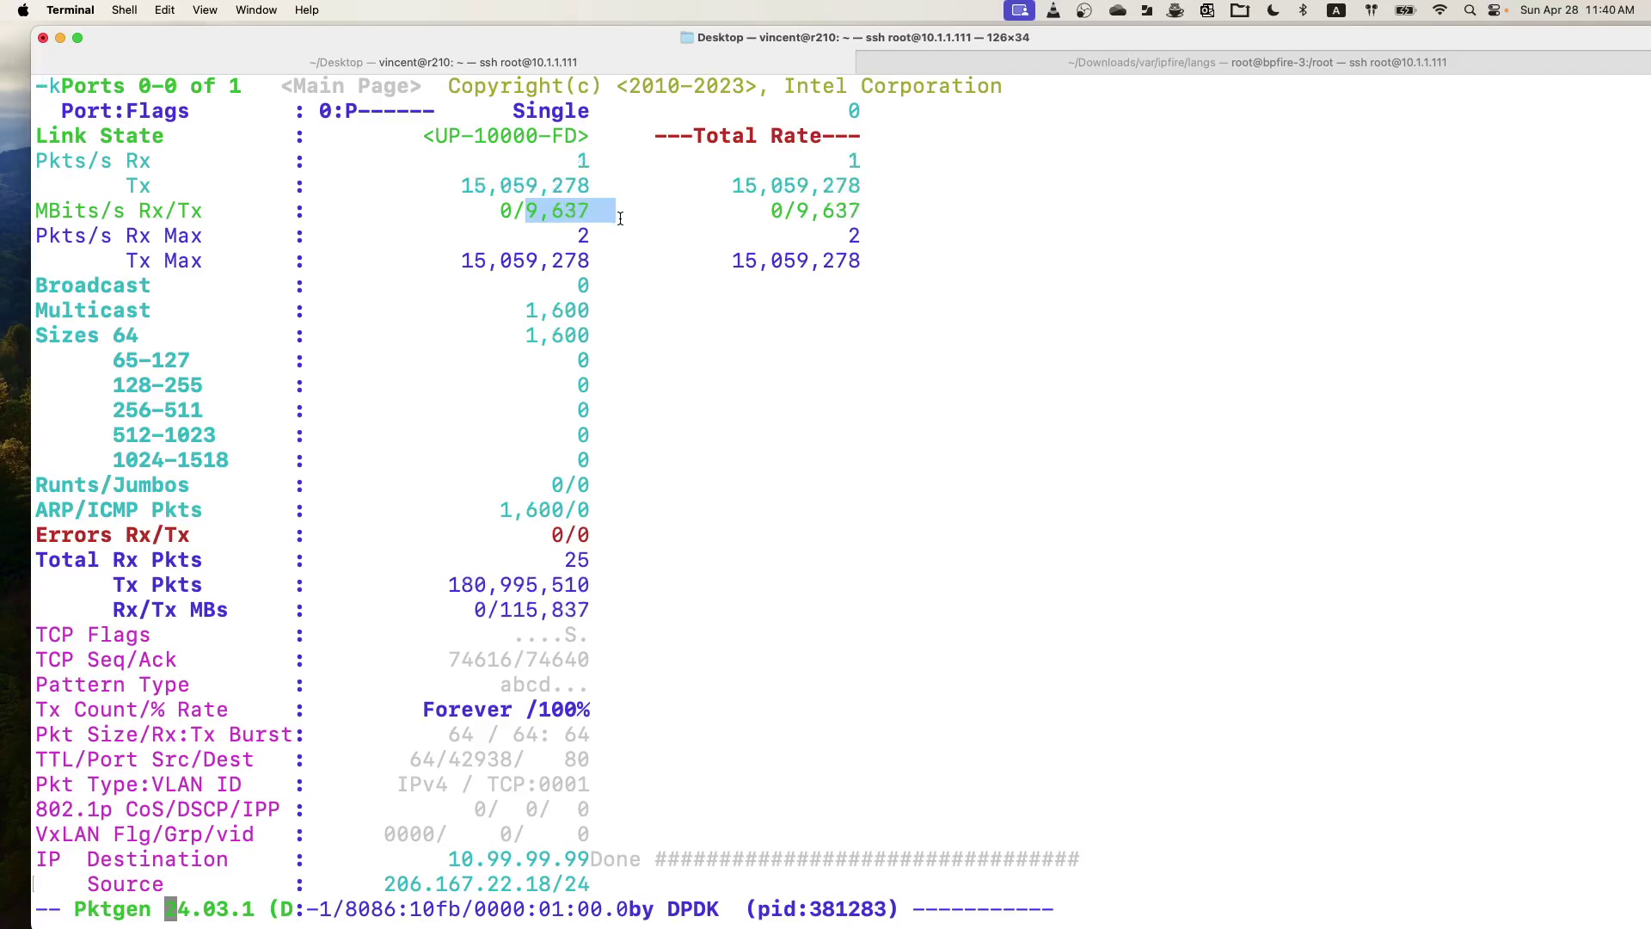
pyautogui.click(542, 219)
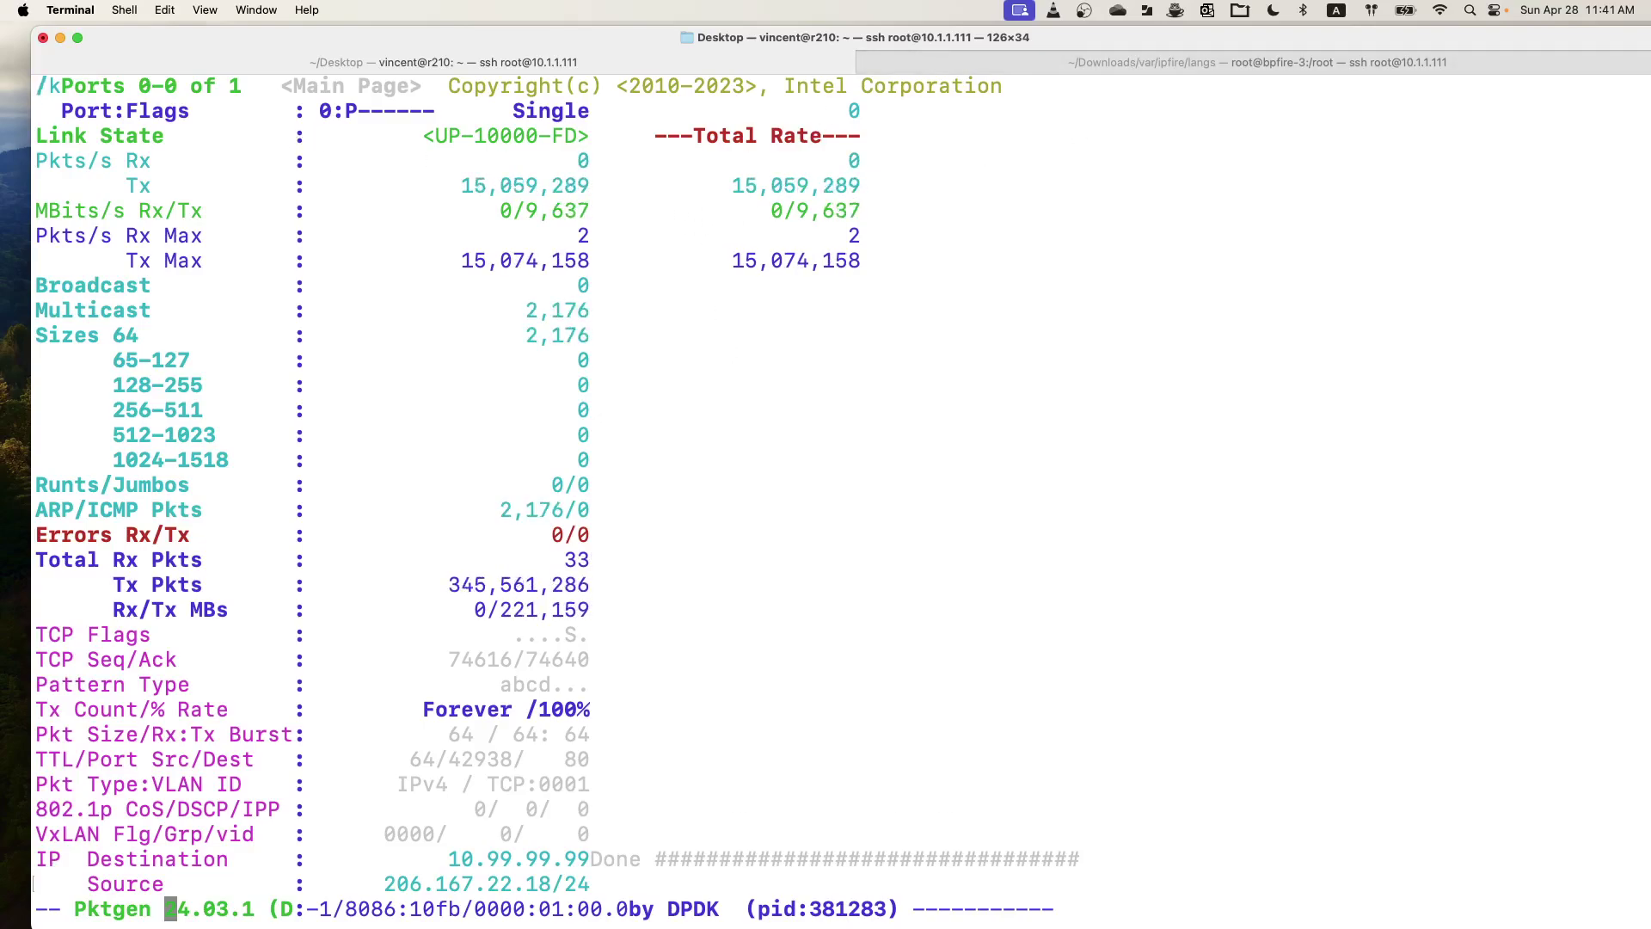
# Step: Switch to the BPFire page in Chrome and highlight the incoming RED Traffic rate during the flood
pyautogui.press('super+Tab')
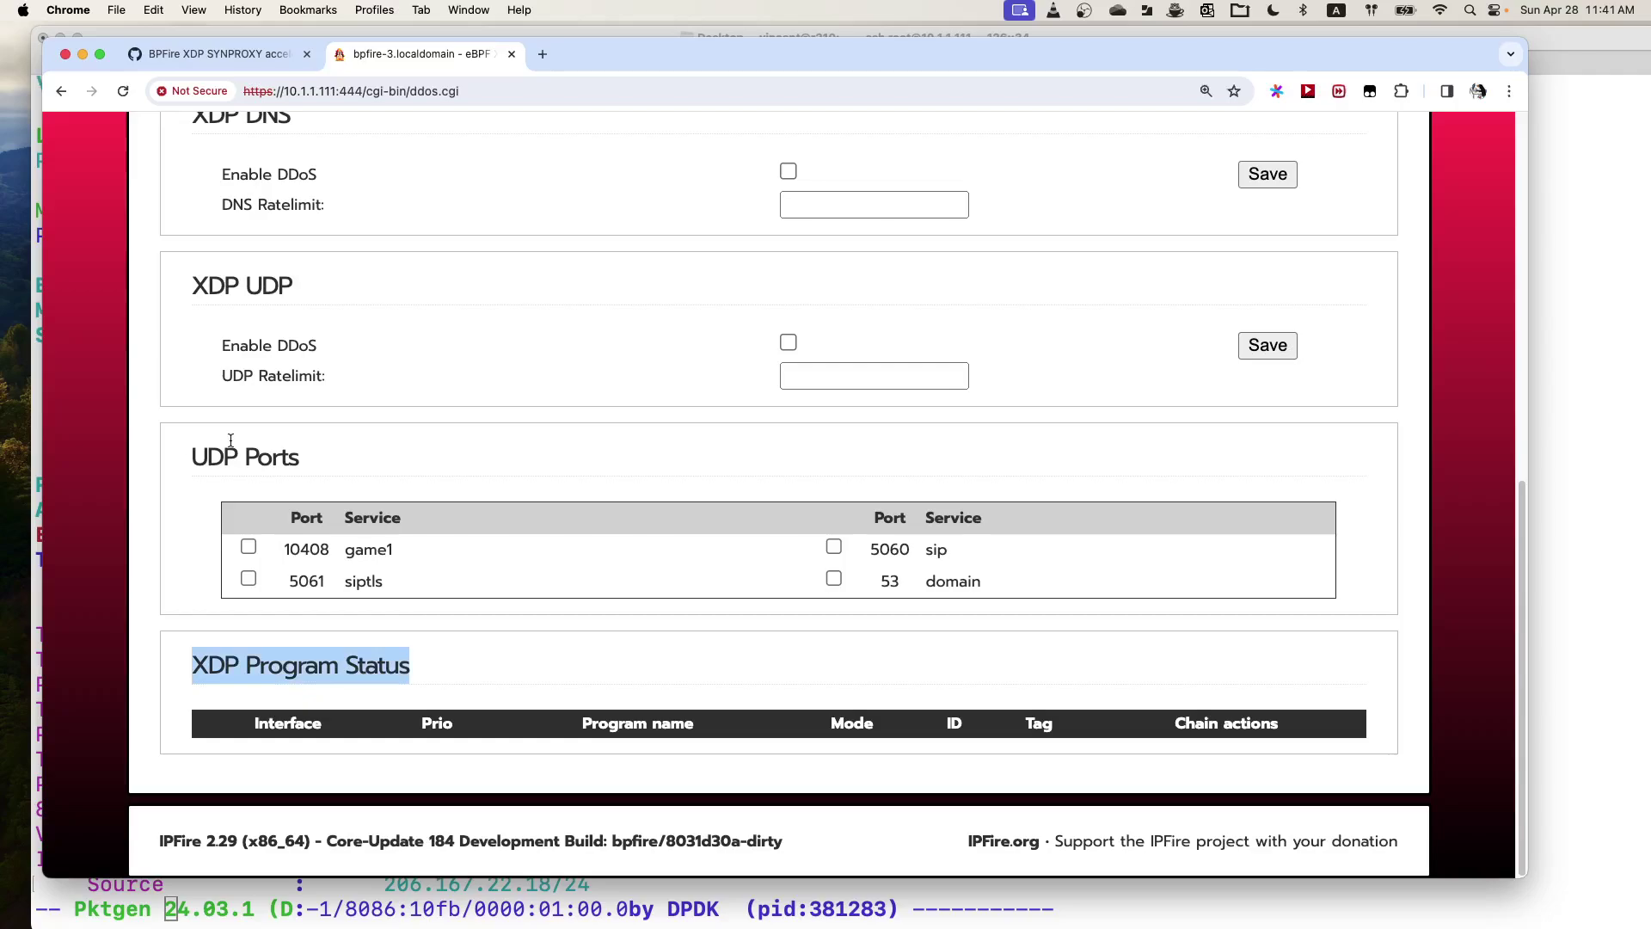
pyautogui.scroll(10, 994, 478)
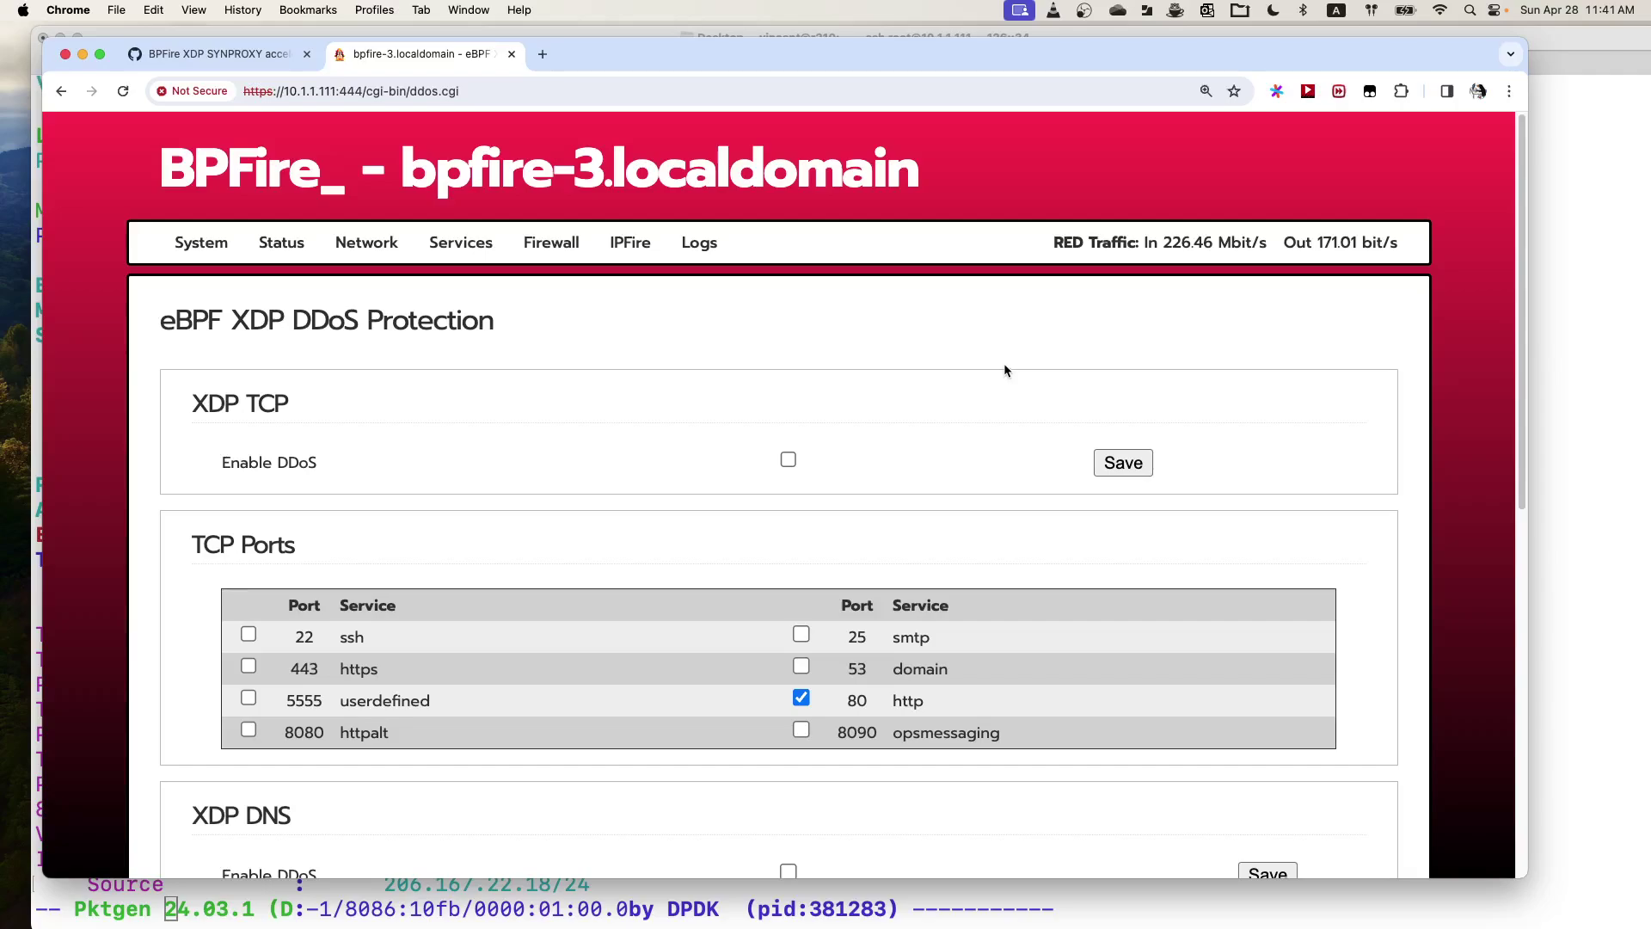
pyautogui.scroll(-1, 1252, 368)
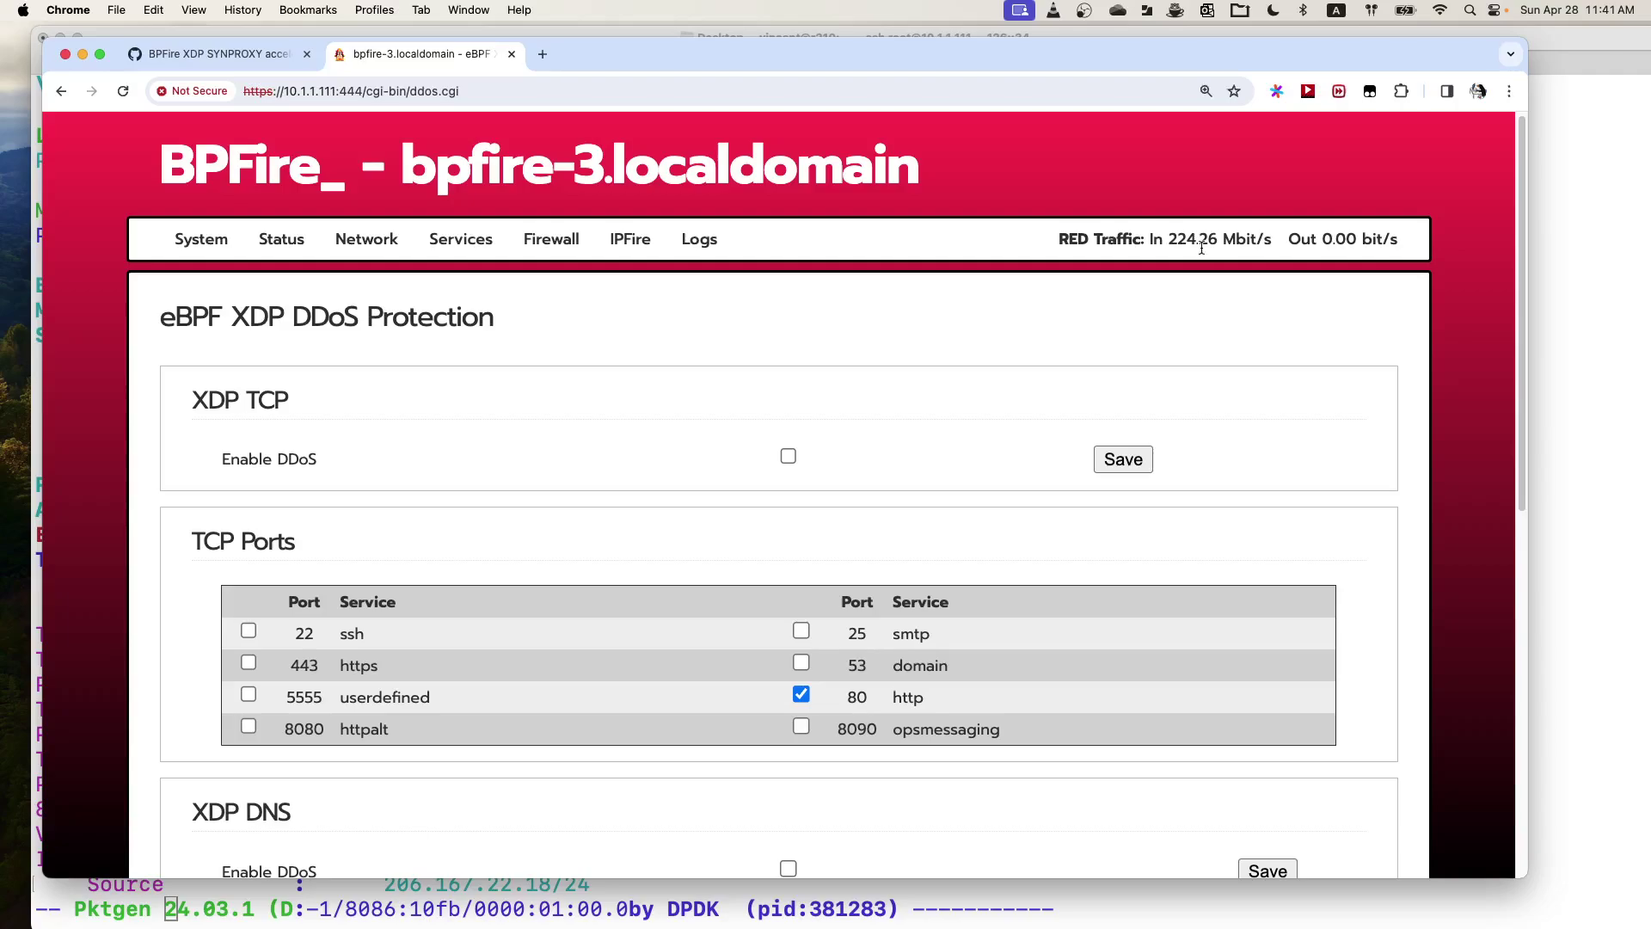
pyautogui.moveTo(1169, 238); pyautogui.dragTo(1213, 266)
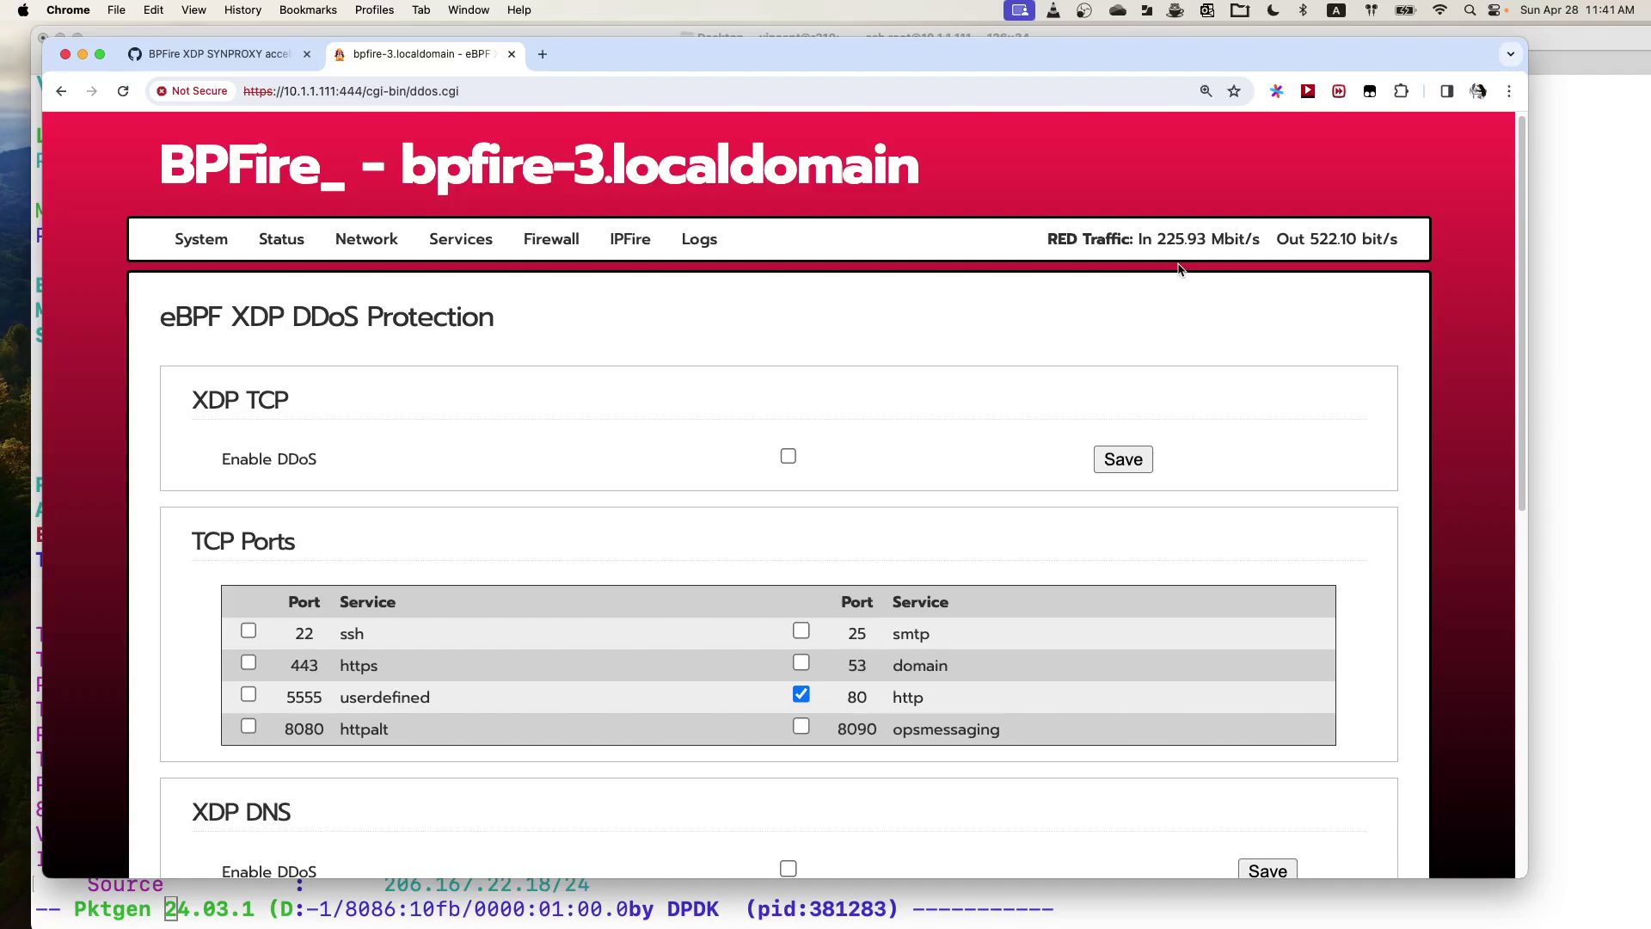
pyautogui.moveTo(1138, 239); pyautogui.dragTo(1259, 239)
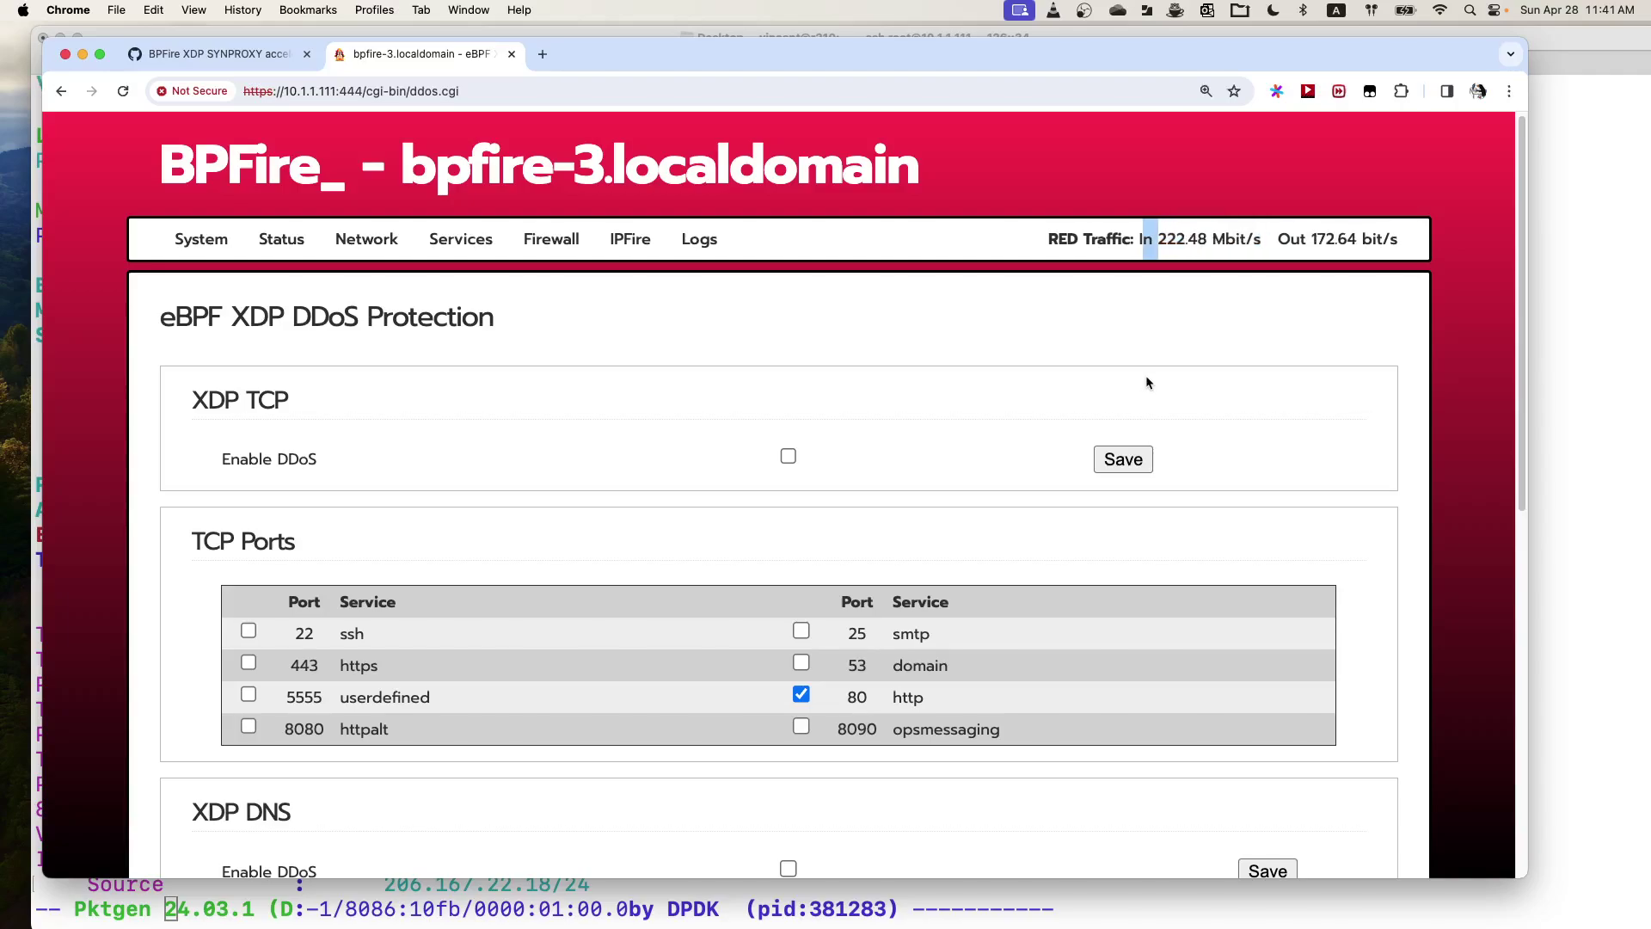
# Step: Compare the RED Traffic rate on the DDoS protection page with Pktgen's transmit rate in Terminal, and return to Chrome
pyautogui.scroll(-5, 1158, 328)
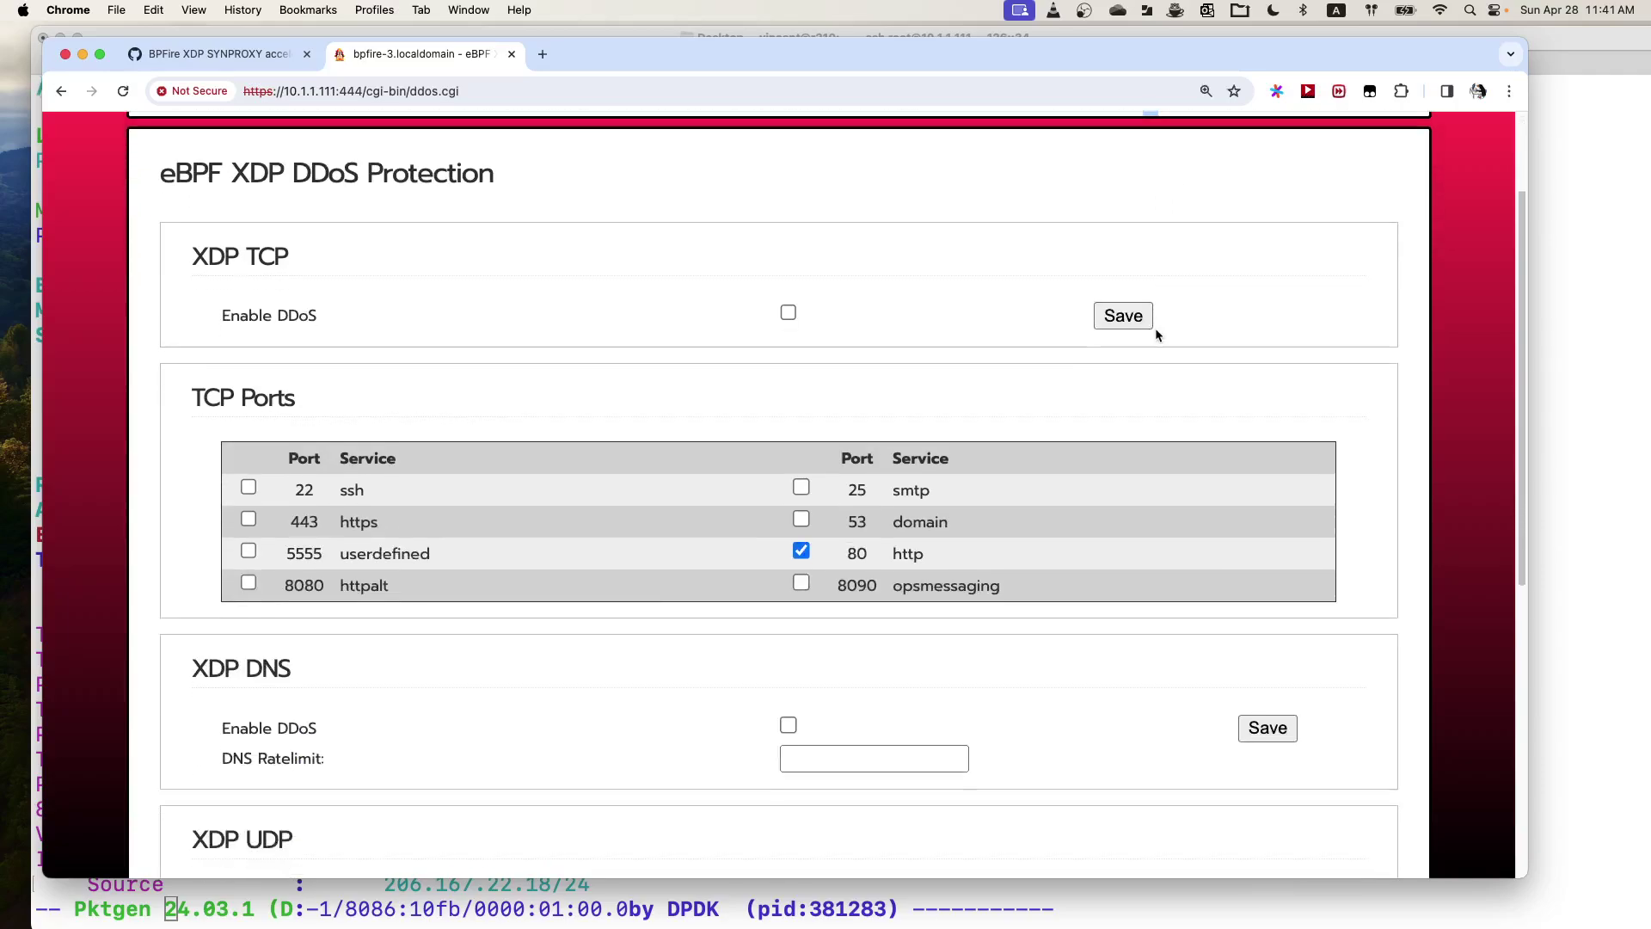
pyautogui.scroll(7, 1154, 332)
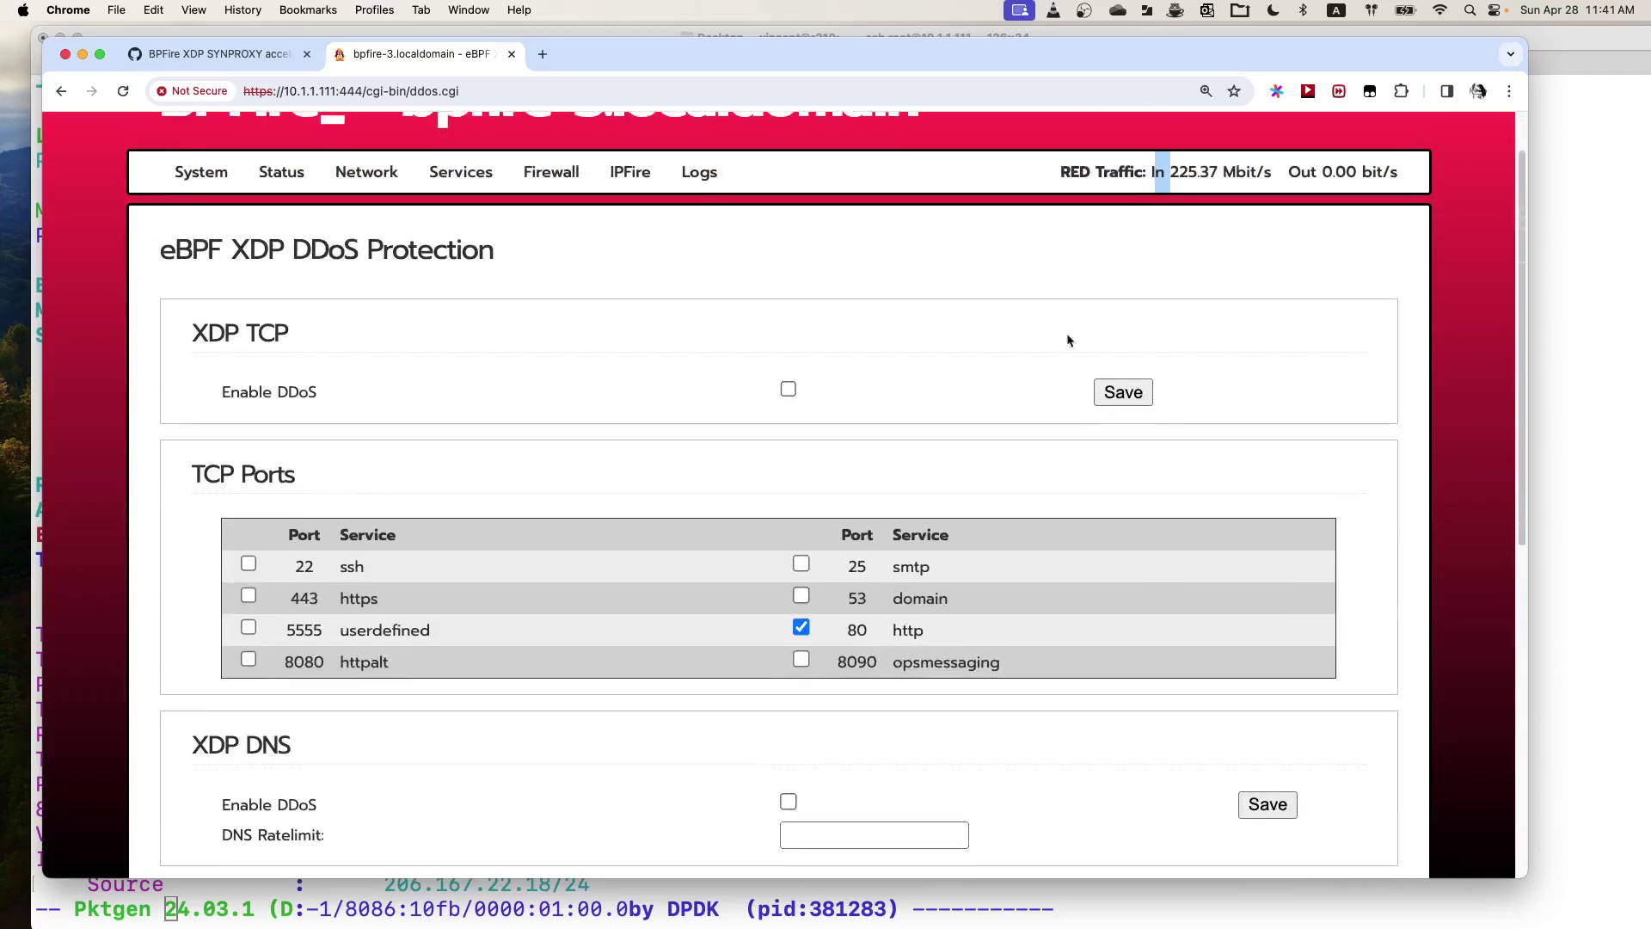
pyautogui.scroll(-3, 1094, 409)
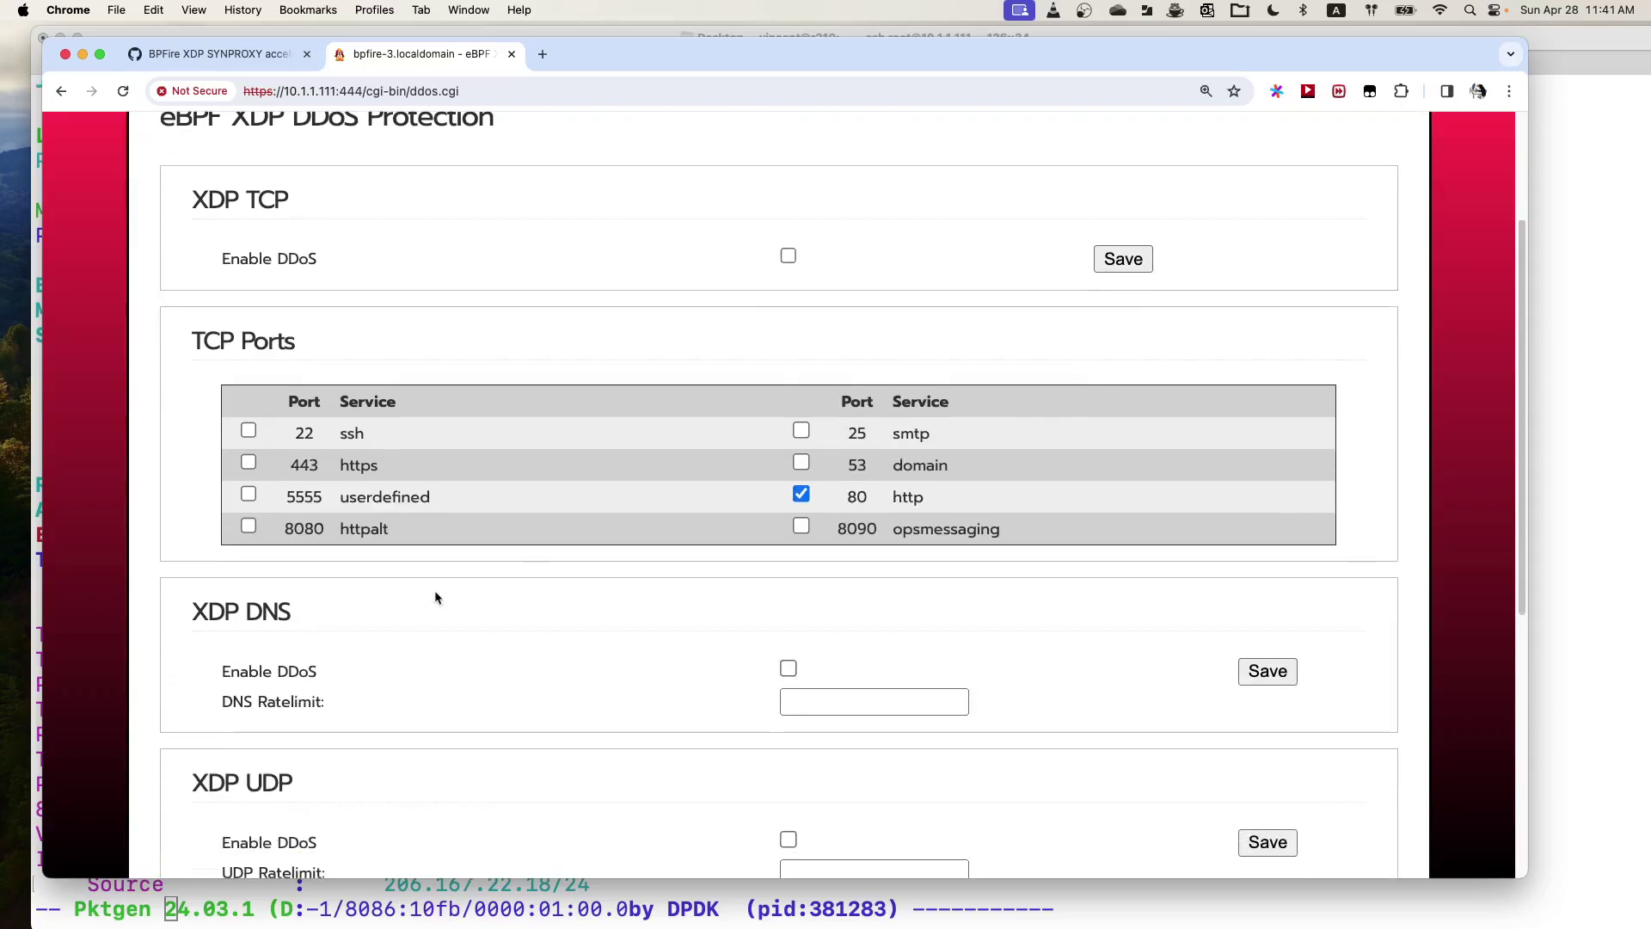
pyautogui.click(569, 900)
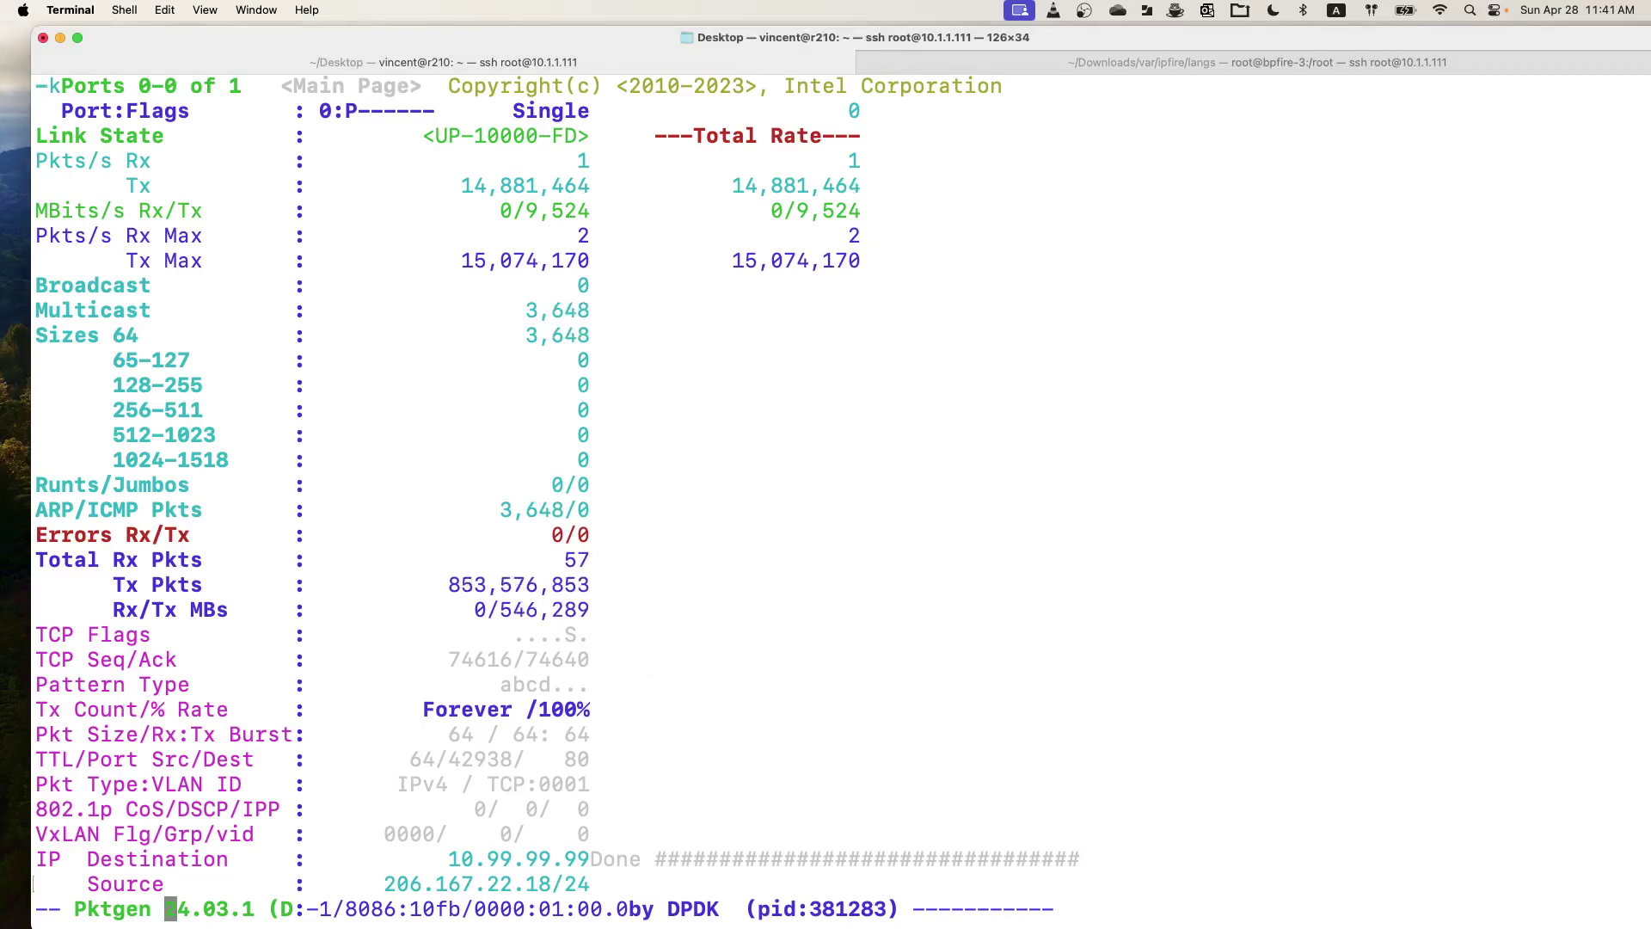
pyautogui.press('super+Tab')
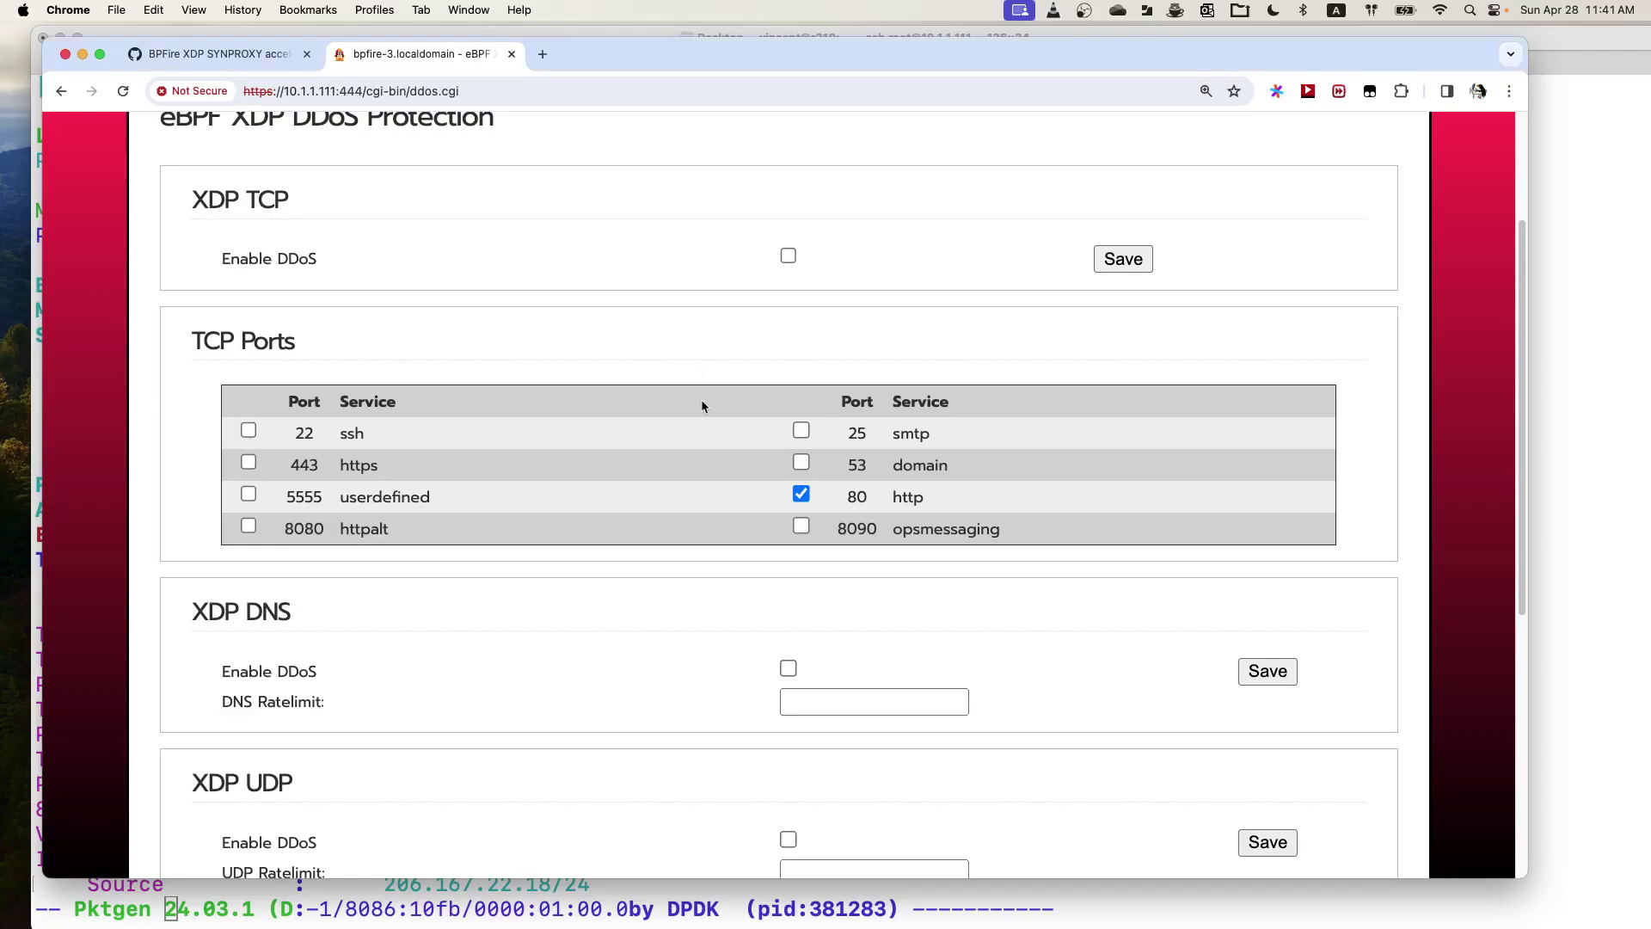
# Step: Open BPFire's system status page and examine the daily CPU usage graph and its IRQ and idle figures
pyautogui.scroll(5, 702, 406)
pyautogui.moveTo(275, 251)
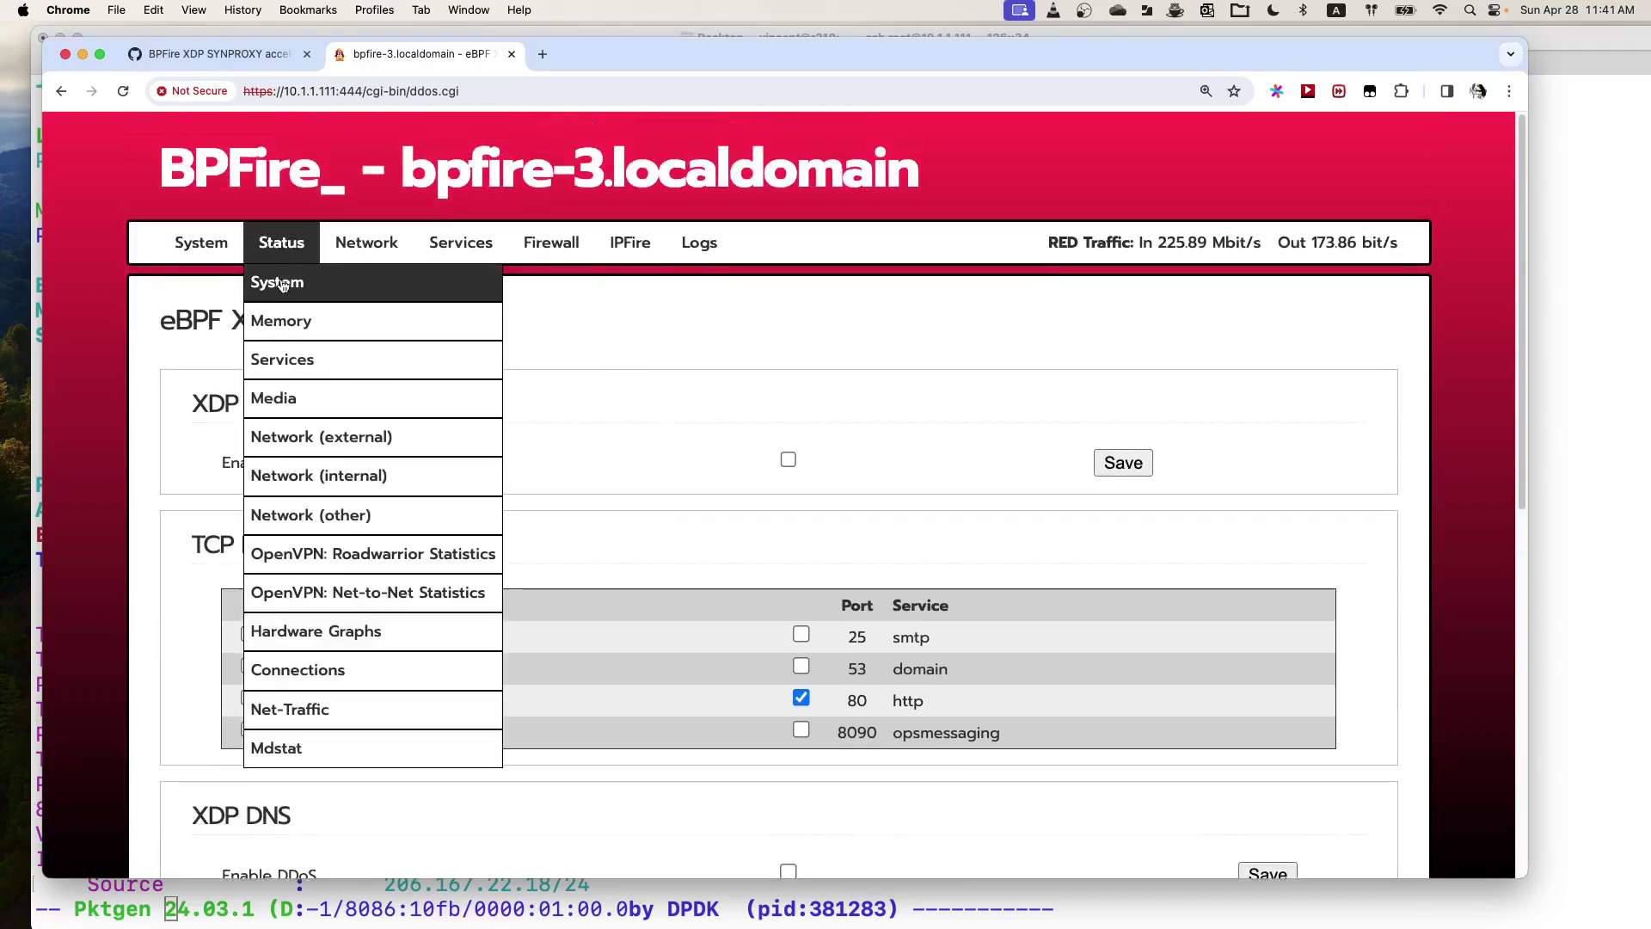
pyautogui.click(284, 285)
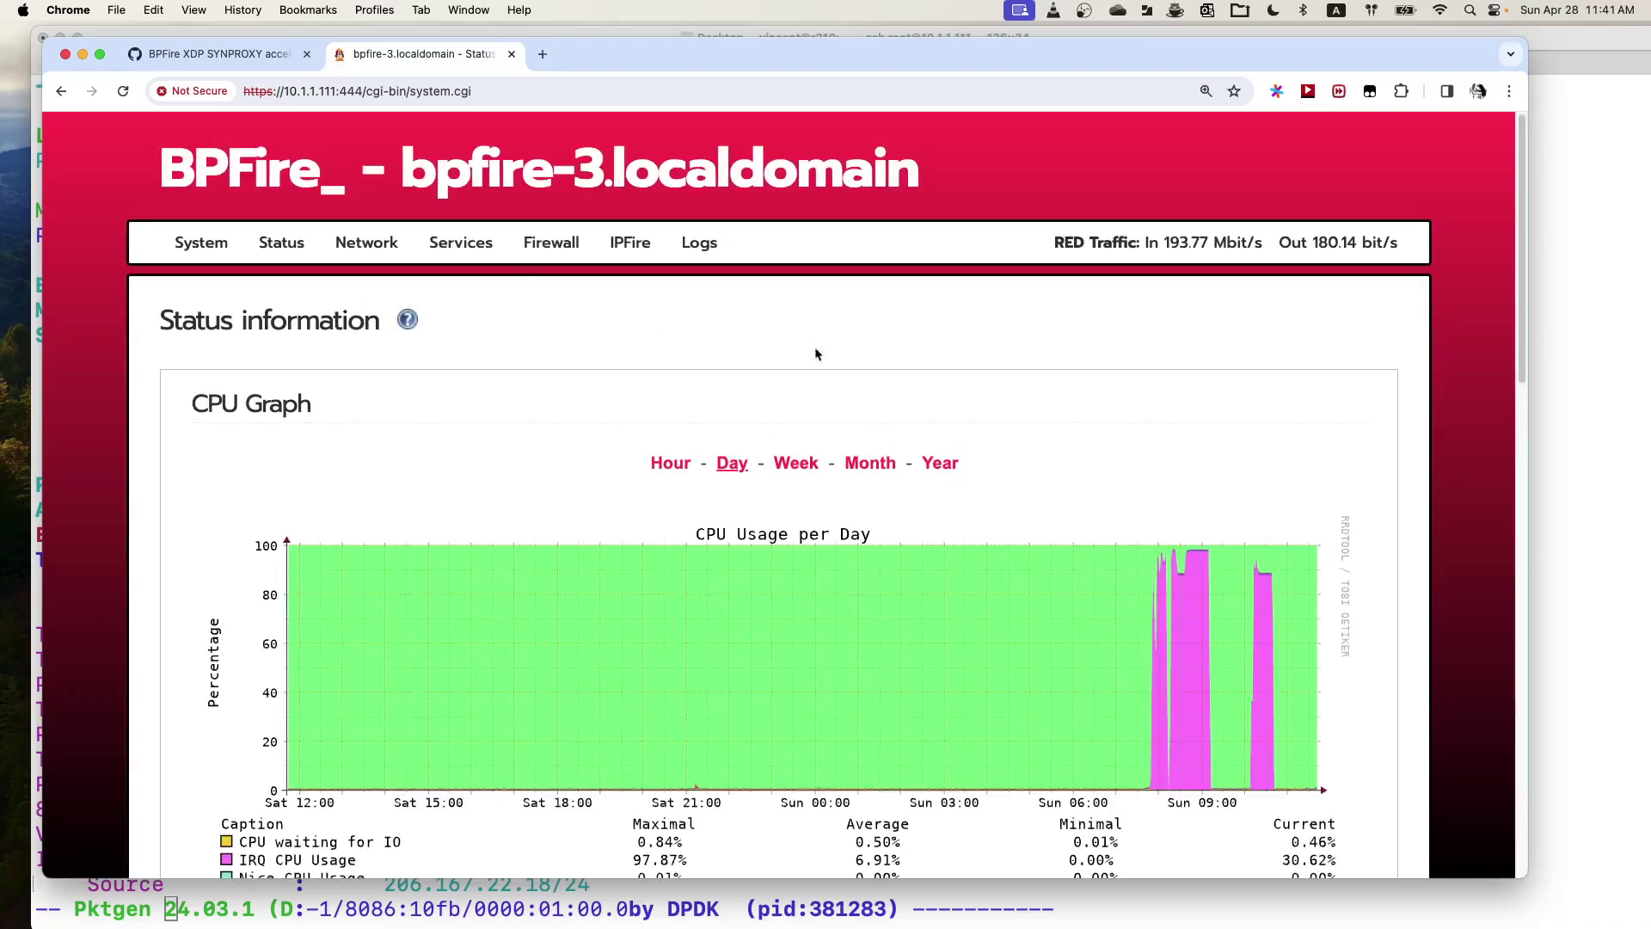
pyautogui.scroll(-3, 954, 368)
pyautogui.scroll(-4, 1047, 441)
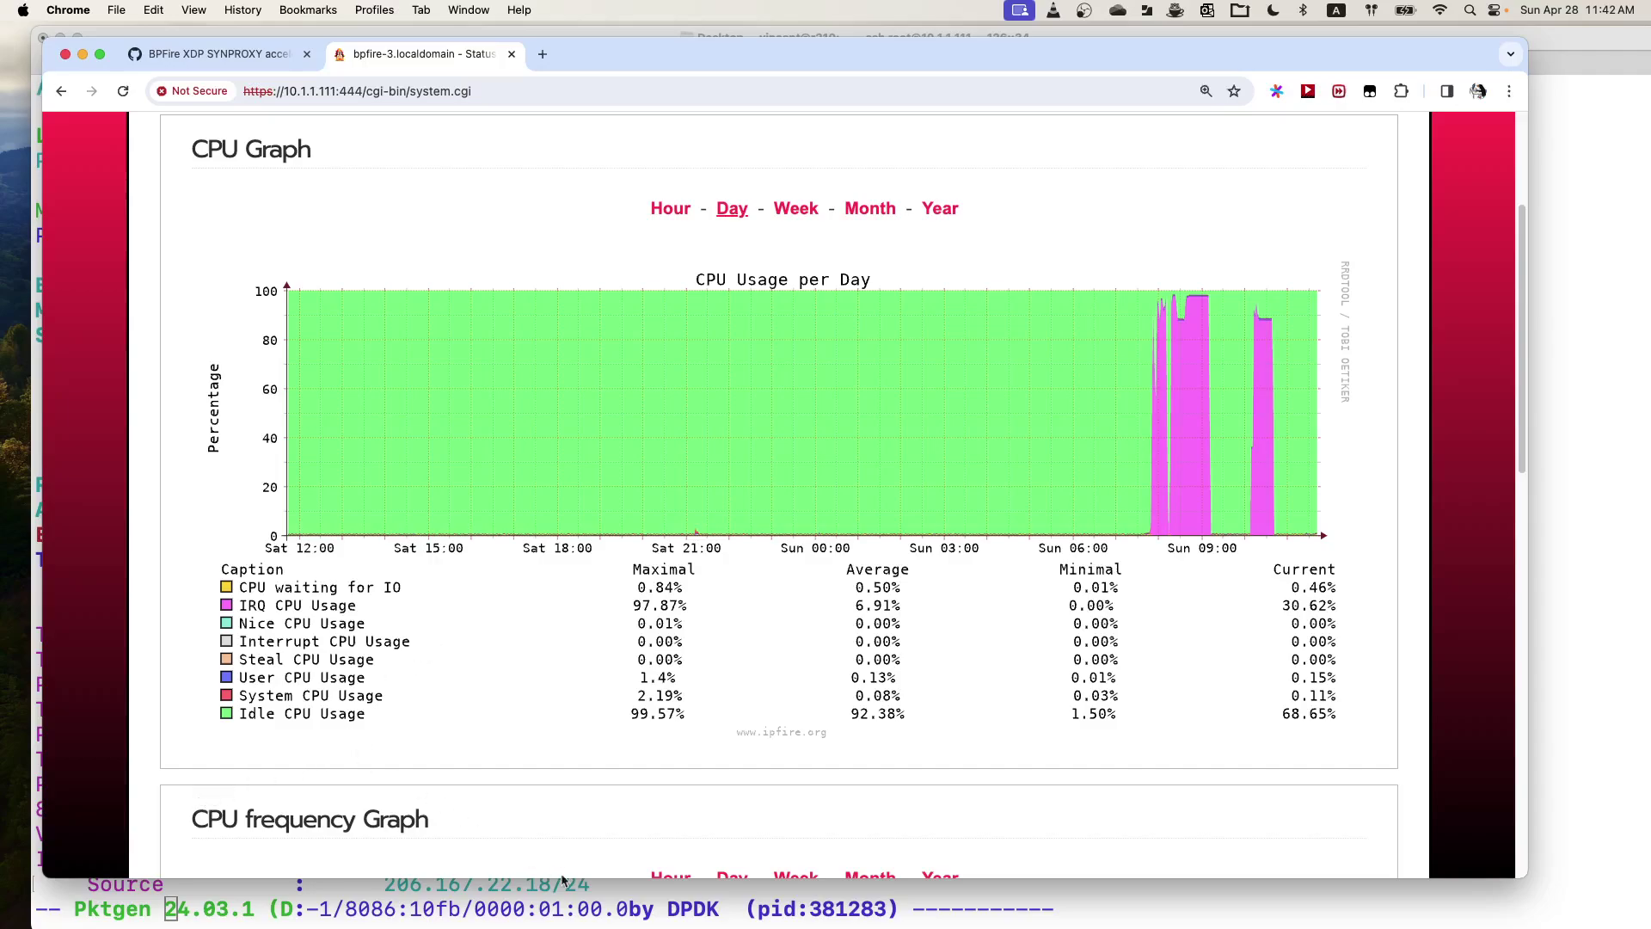
# Step: Reload the system status page and check the refreshed CPU usage graph and its current values
pyautogui.scroll(3, 602, 568)
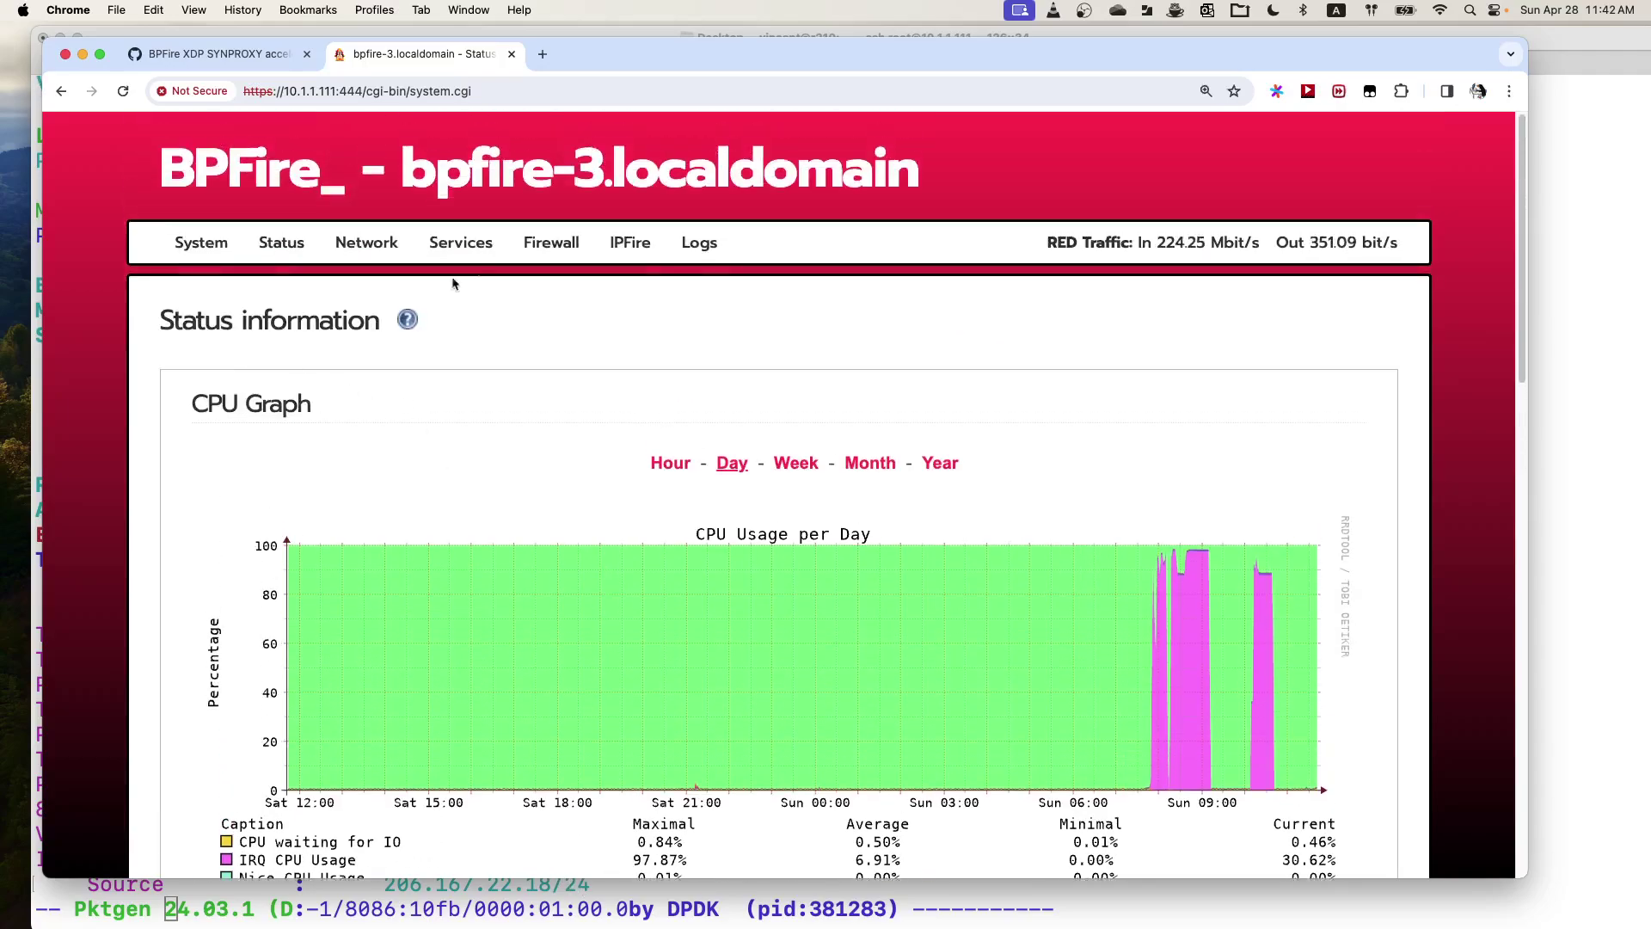
pyautogui.click(275, 284)
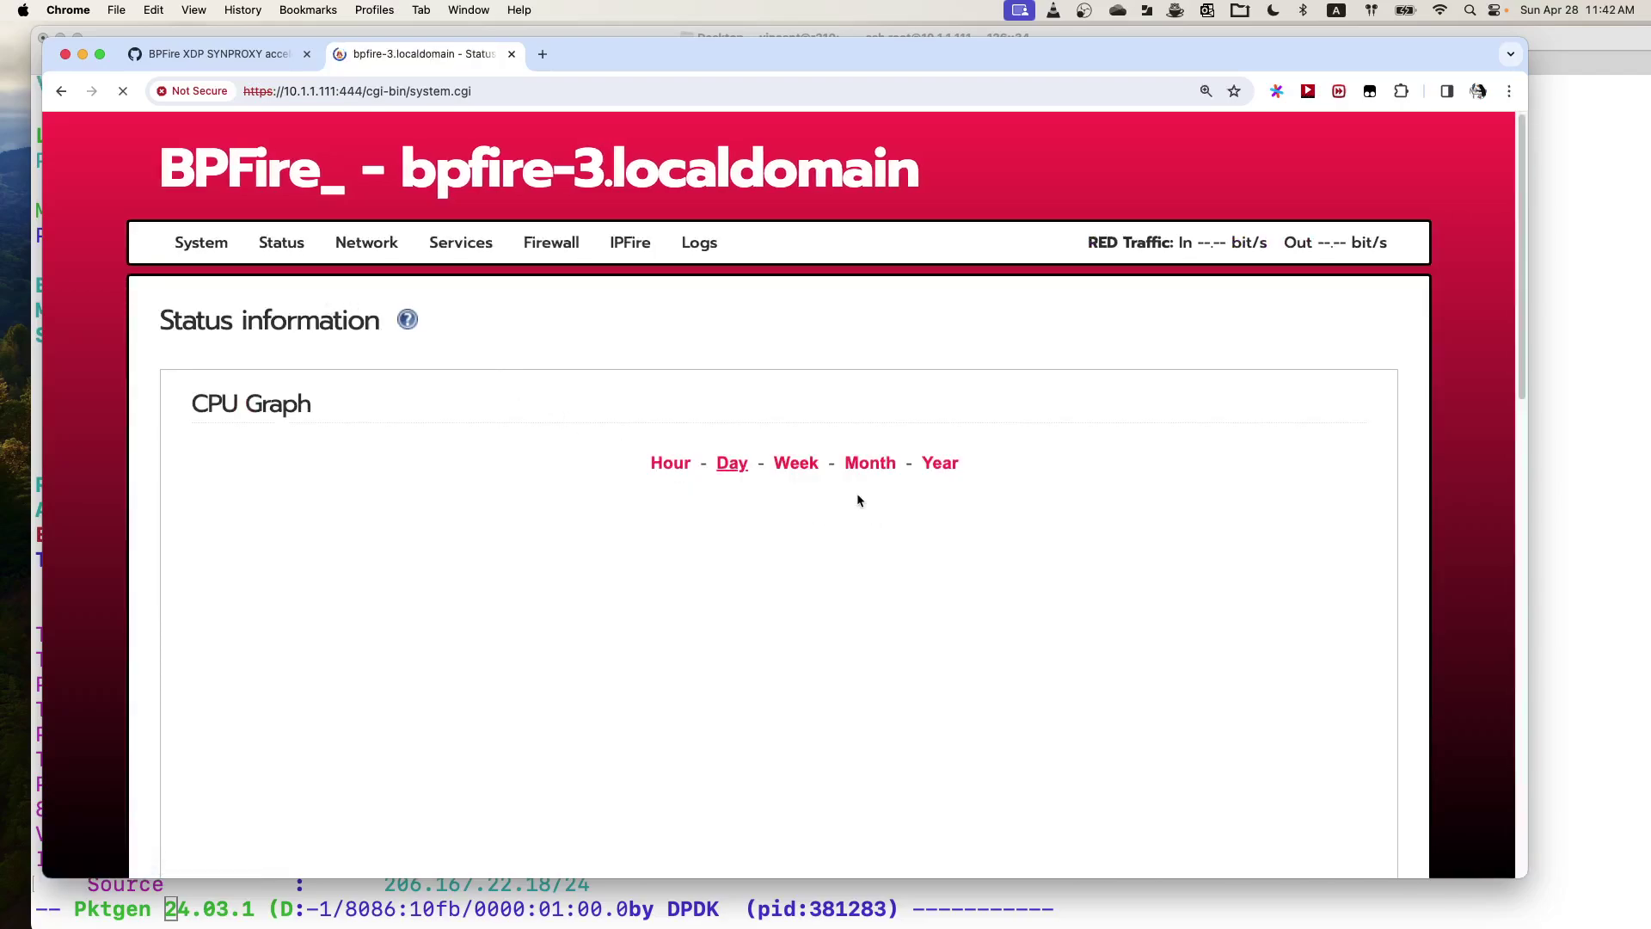
pyautogui.scroll(-2, 986, 540)
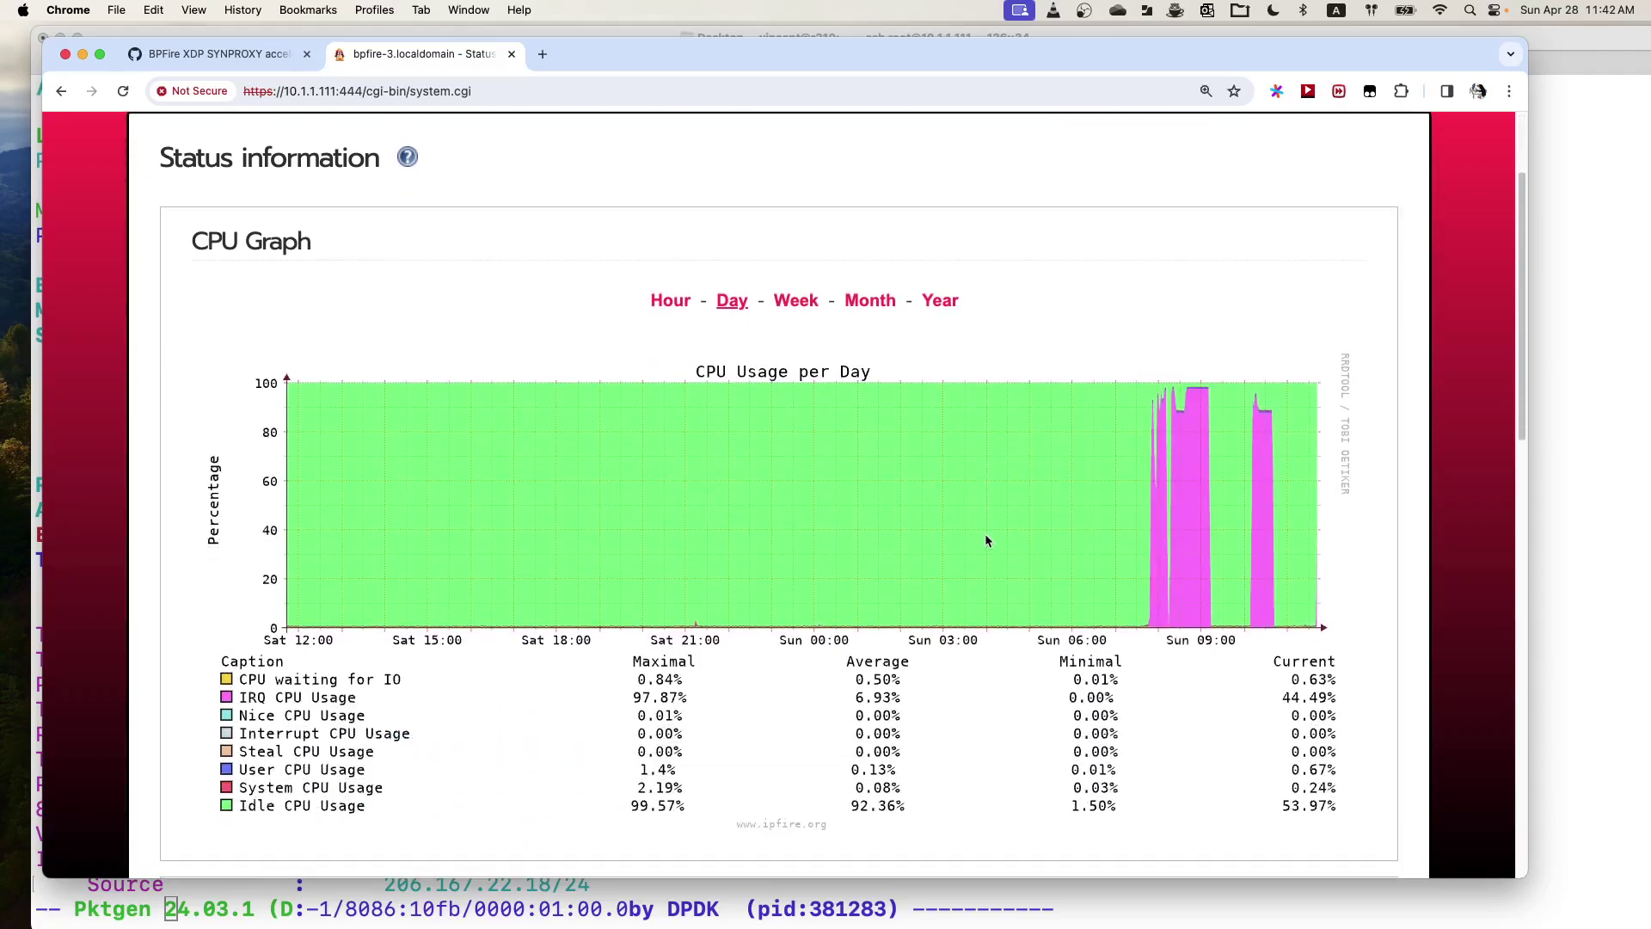
pyautogui.scroll(-1, 986, 540)
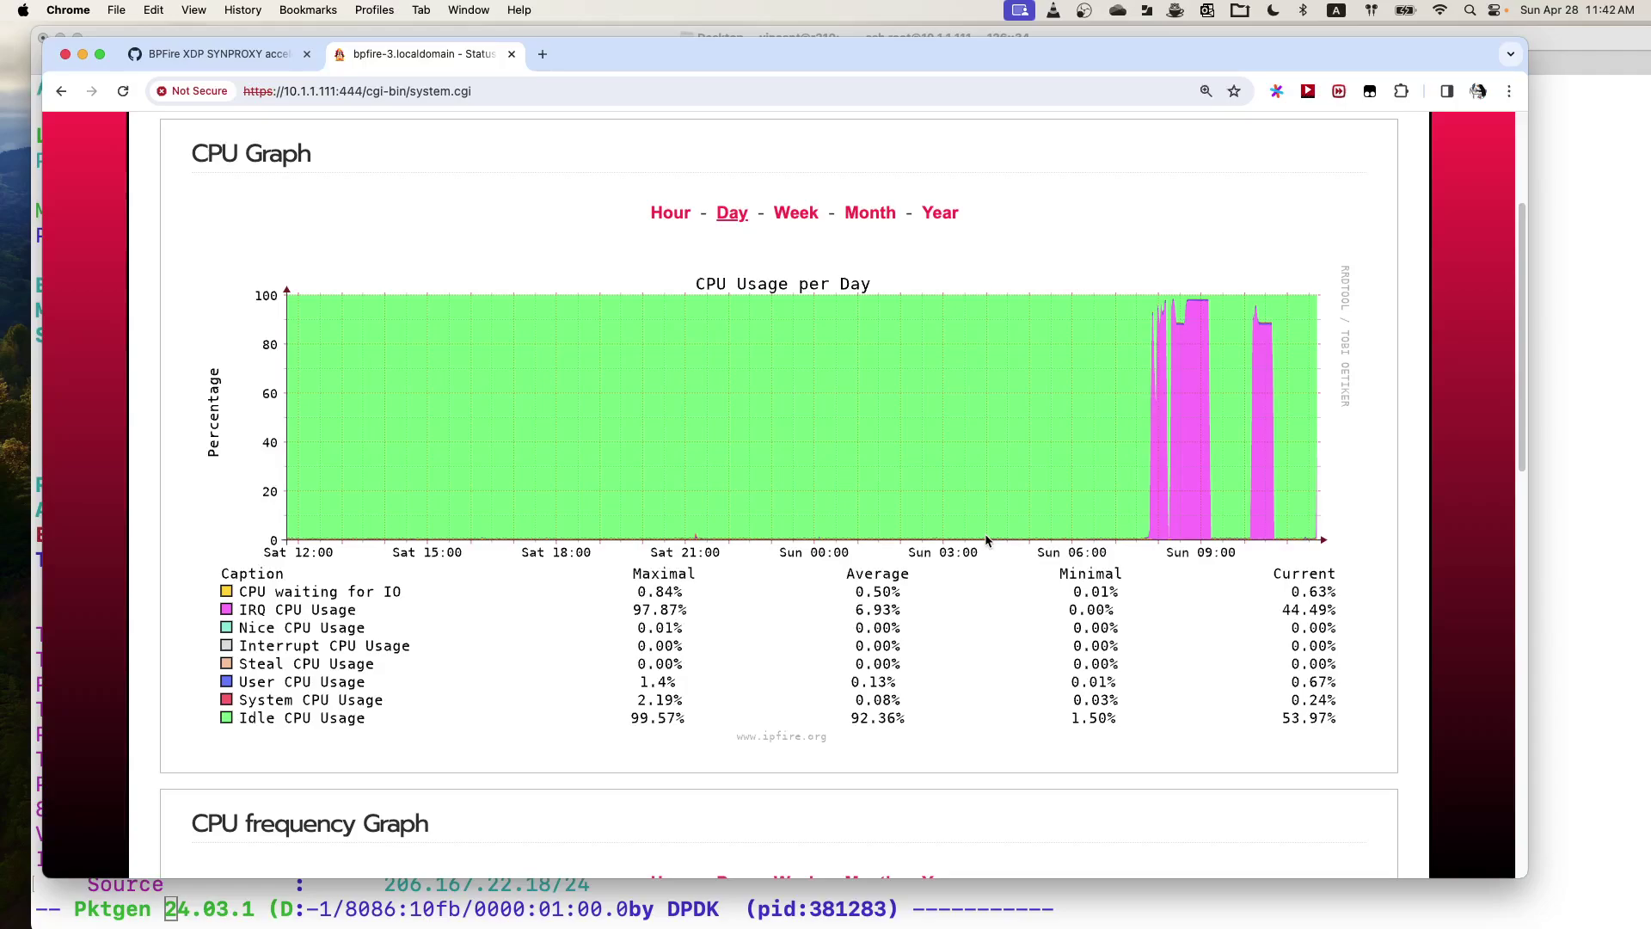
# Step: Switch to the bpfire-3 root shell in Terminal and run top
pyautogui.click(467, 899)
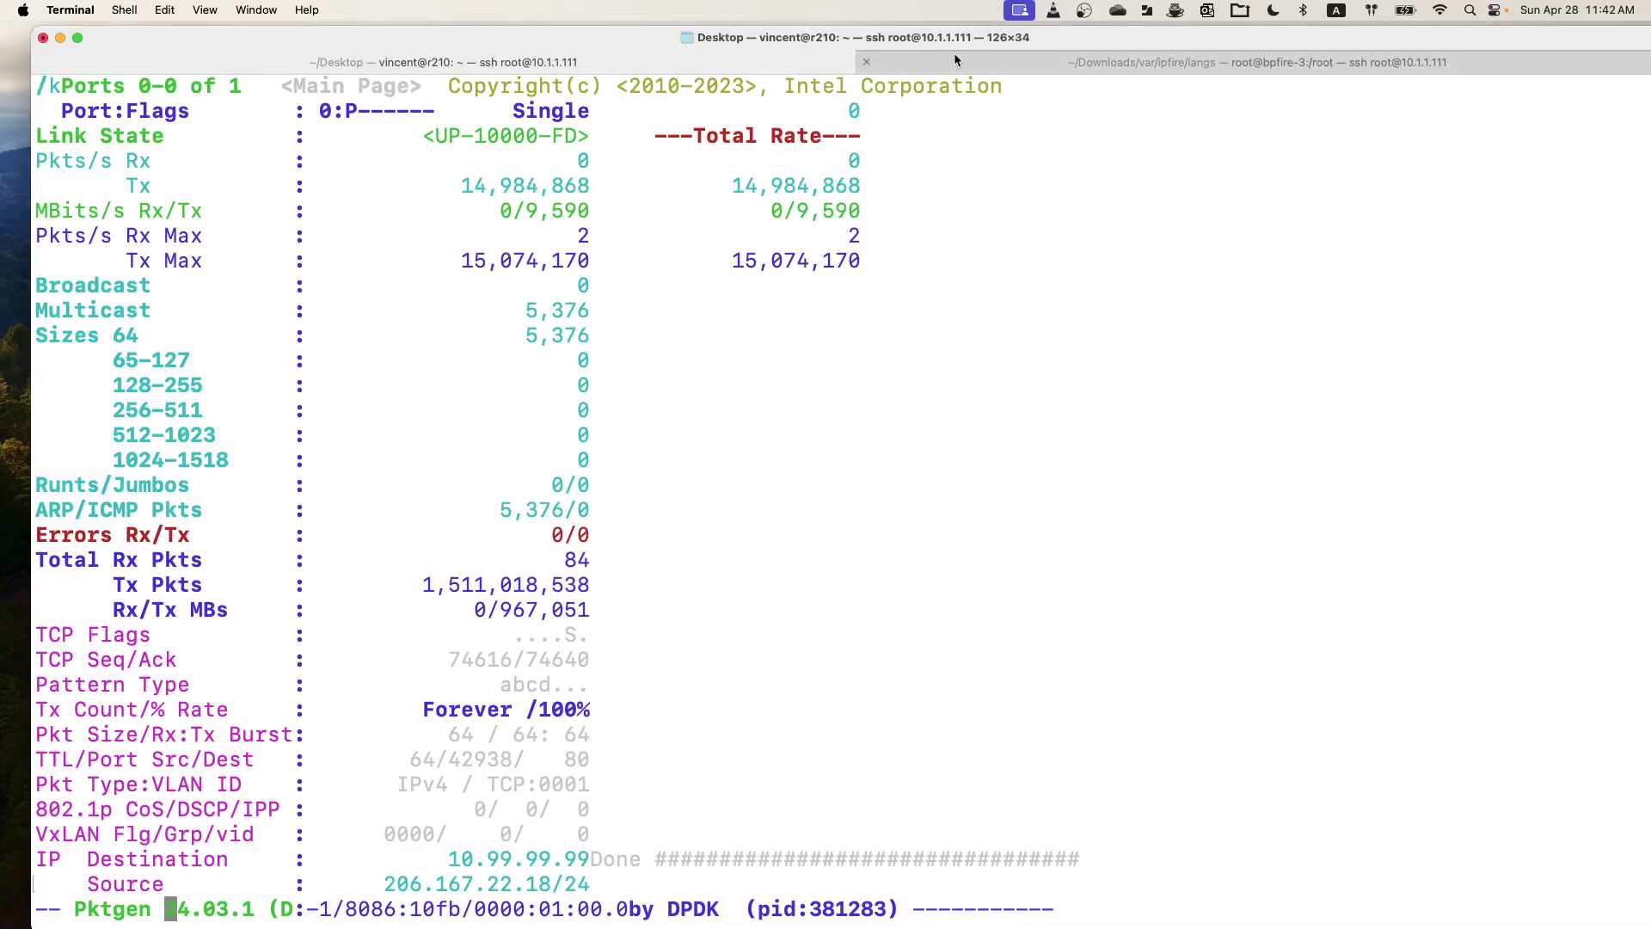
pyautogui.click(996, 60)
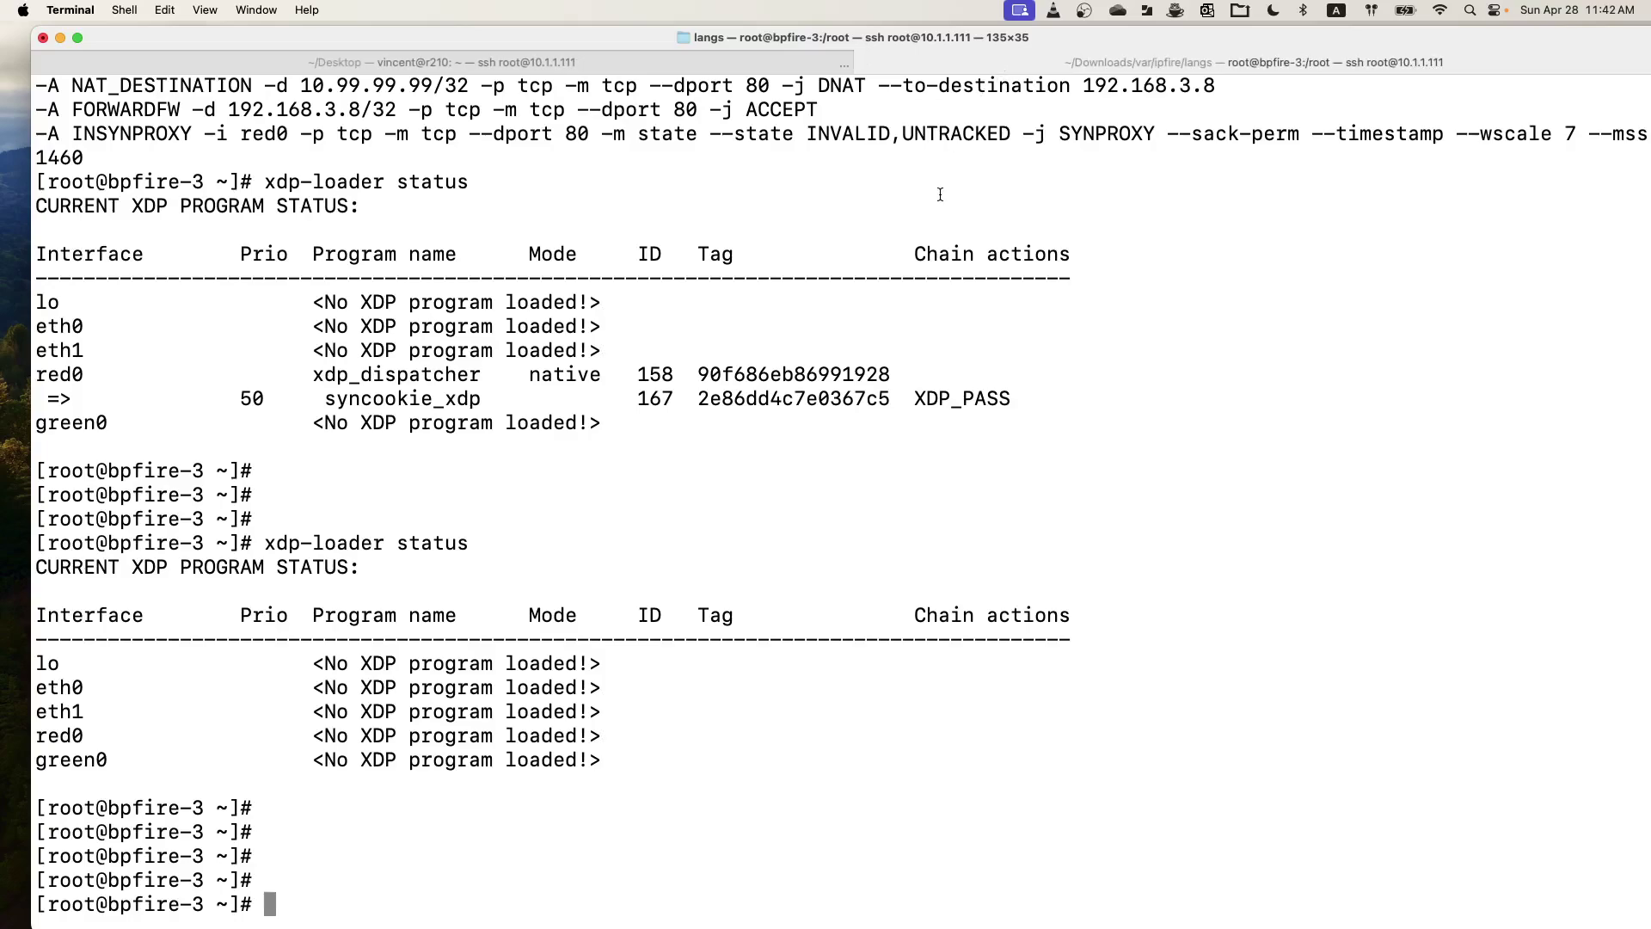
pyautogui.write('top')
pyautogui.press('Return')
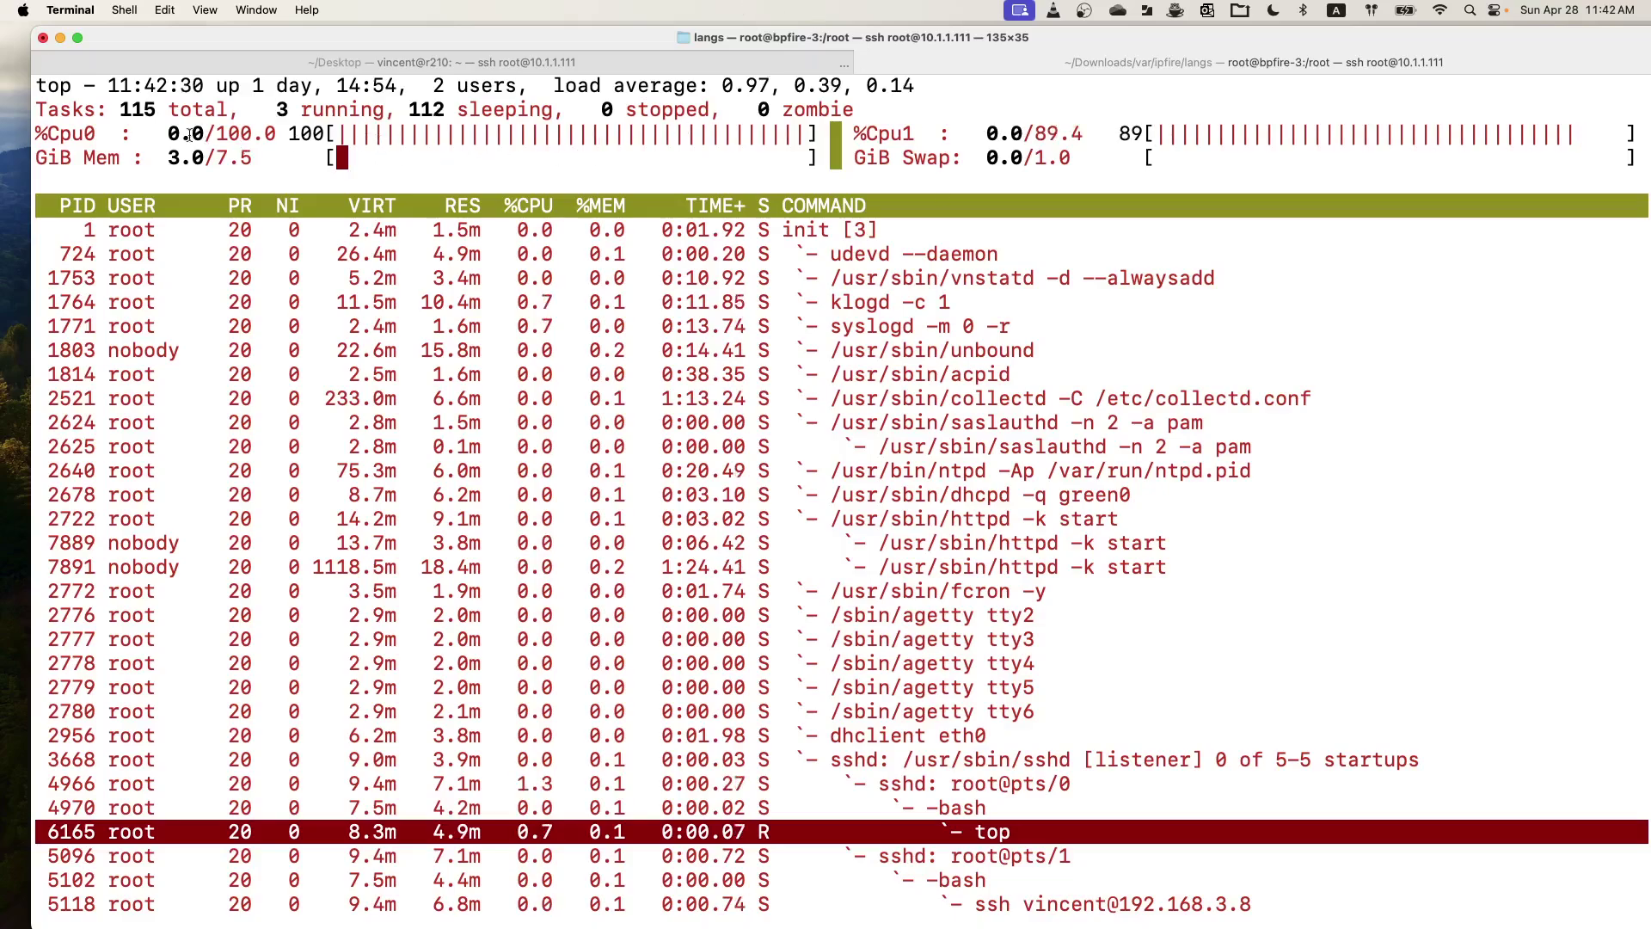
# Step: Highlight the Cpu0 and Cpu1 load figures in the top header, and clear the selection
pyautogui.moveTo(217, 135); pyautogui.dragTo(332, 135)
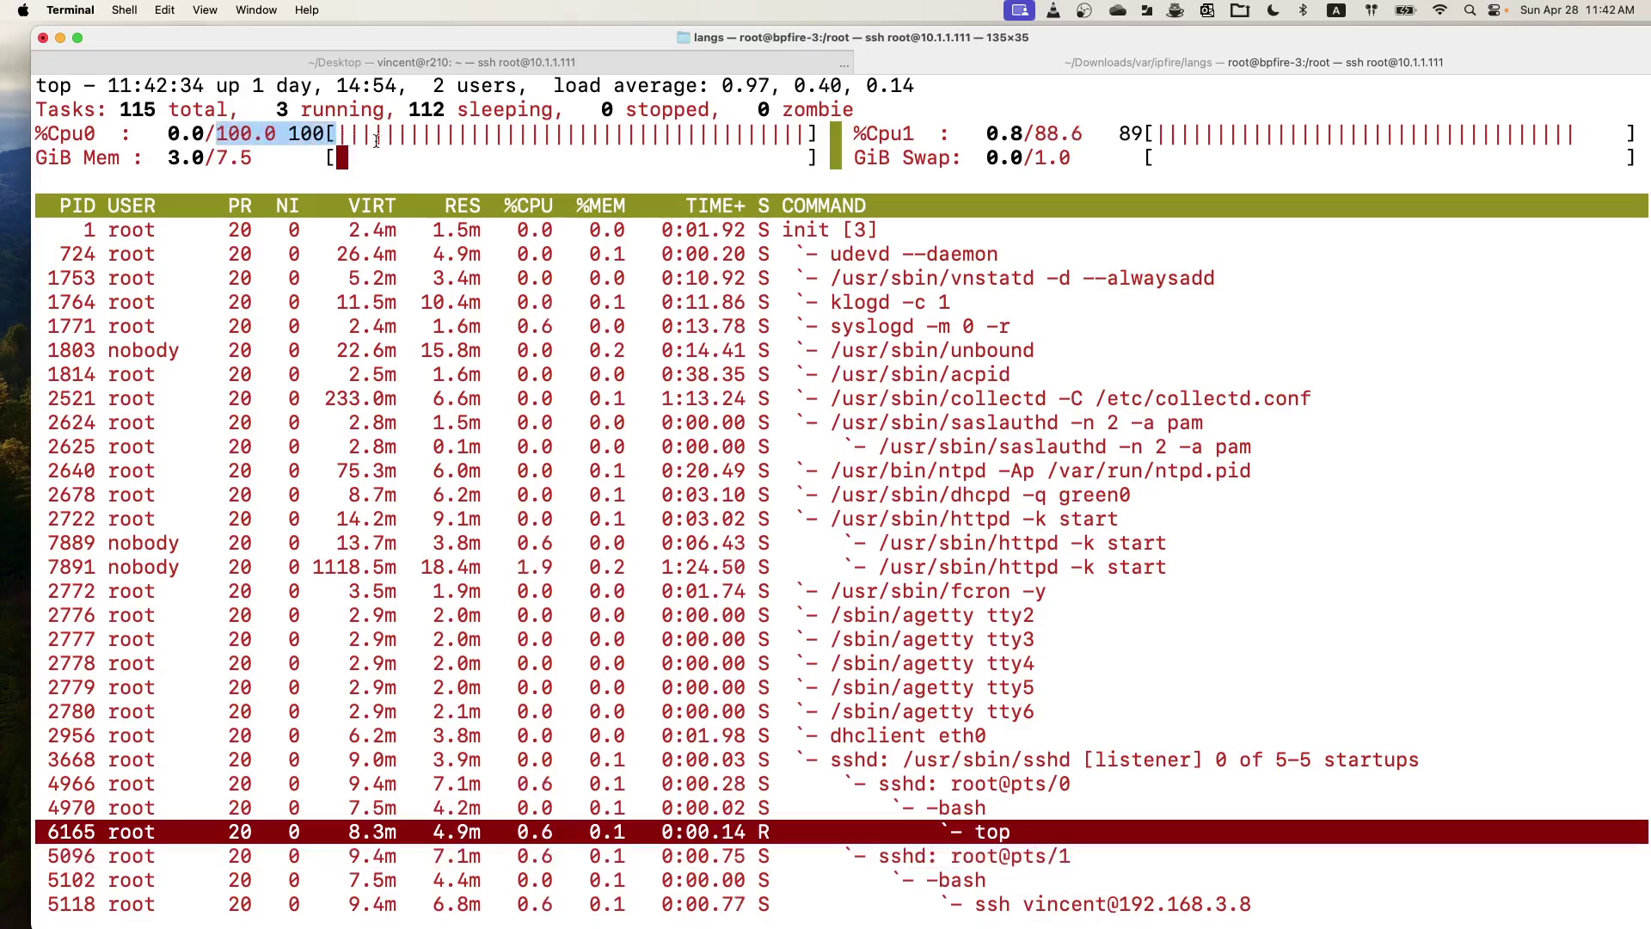
pyautogui.moveTo(72, 135); pyautogui.dragTo(360, 135)
pyautogui.click(991, 135)
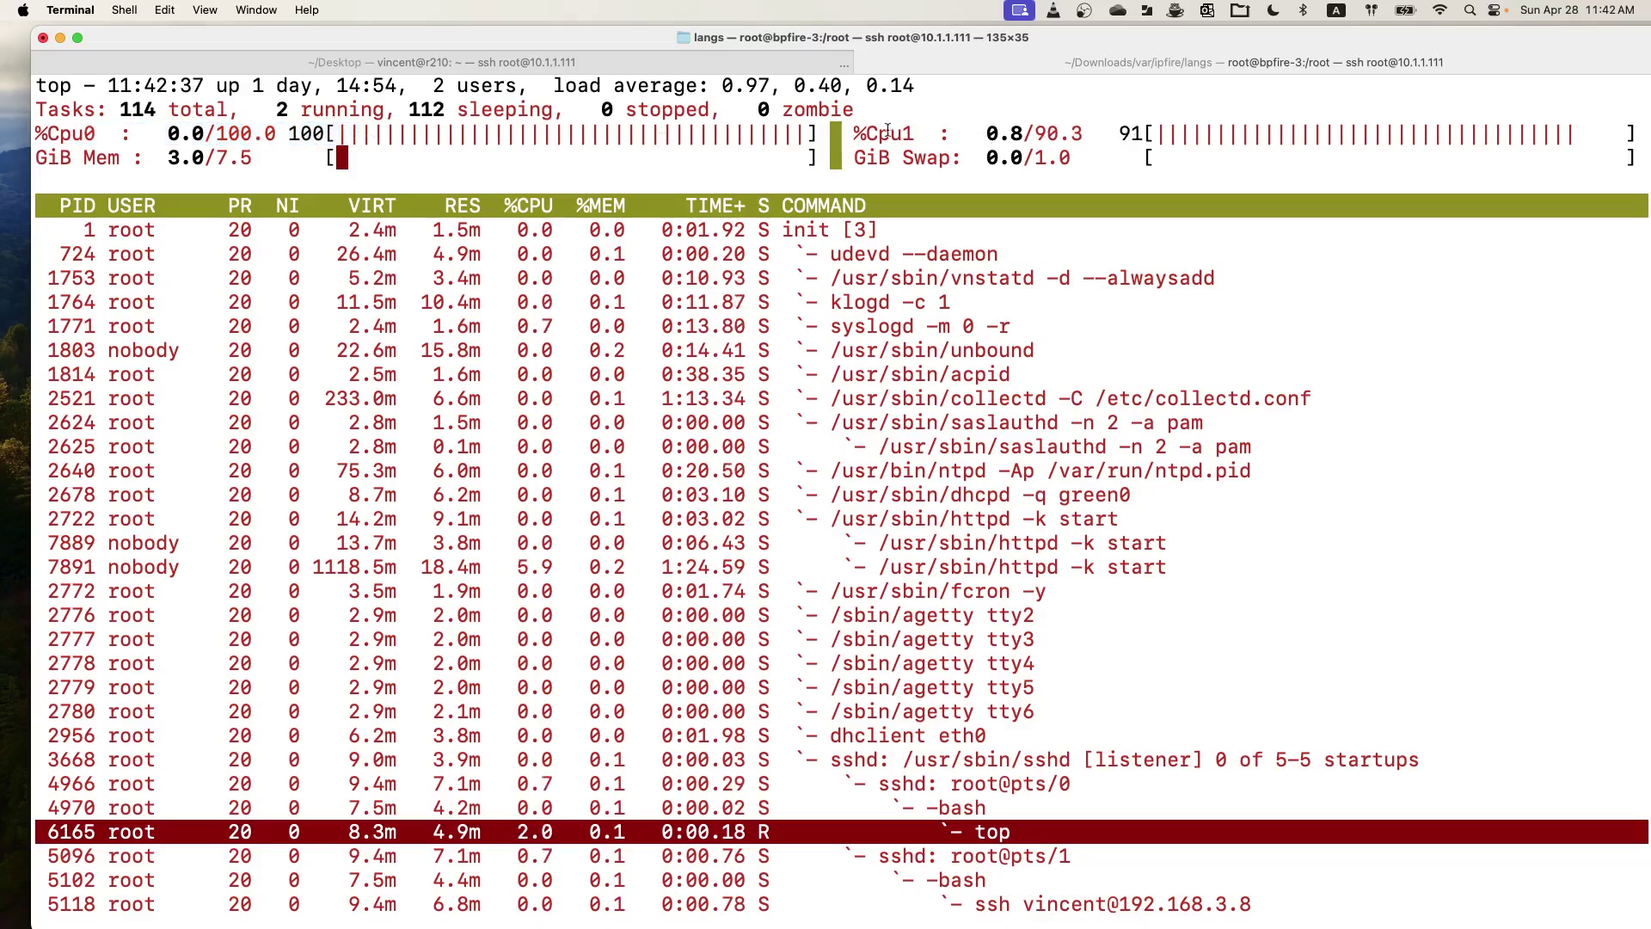
pyautogui.moveTo(868, 135); pyautogui.dragTo(1076, 135)
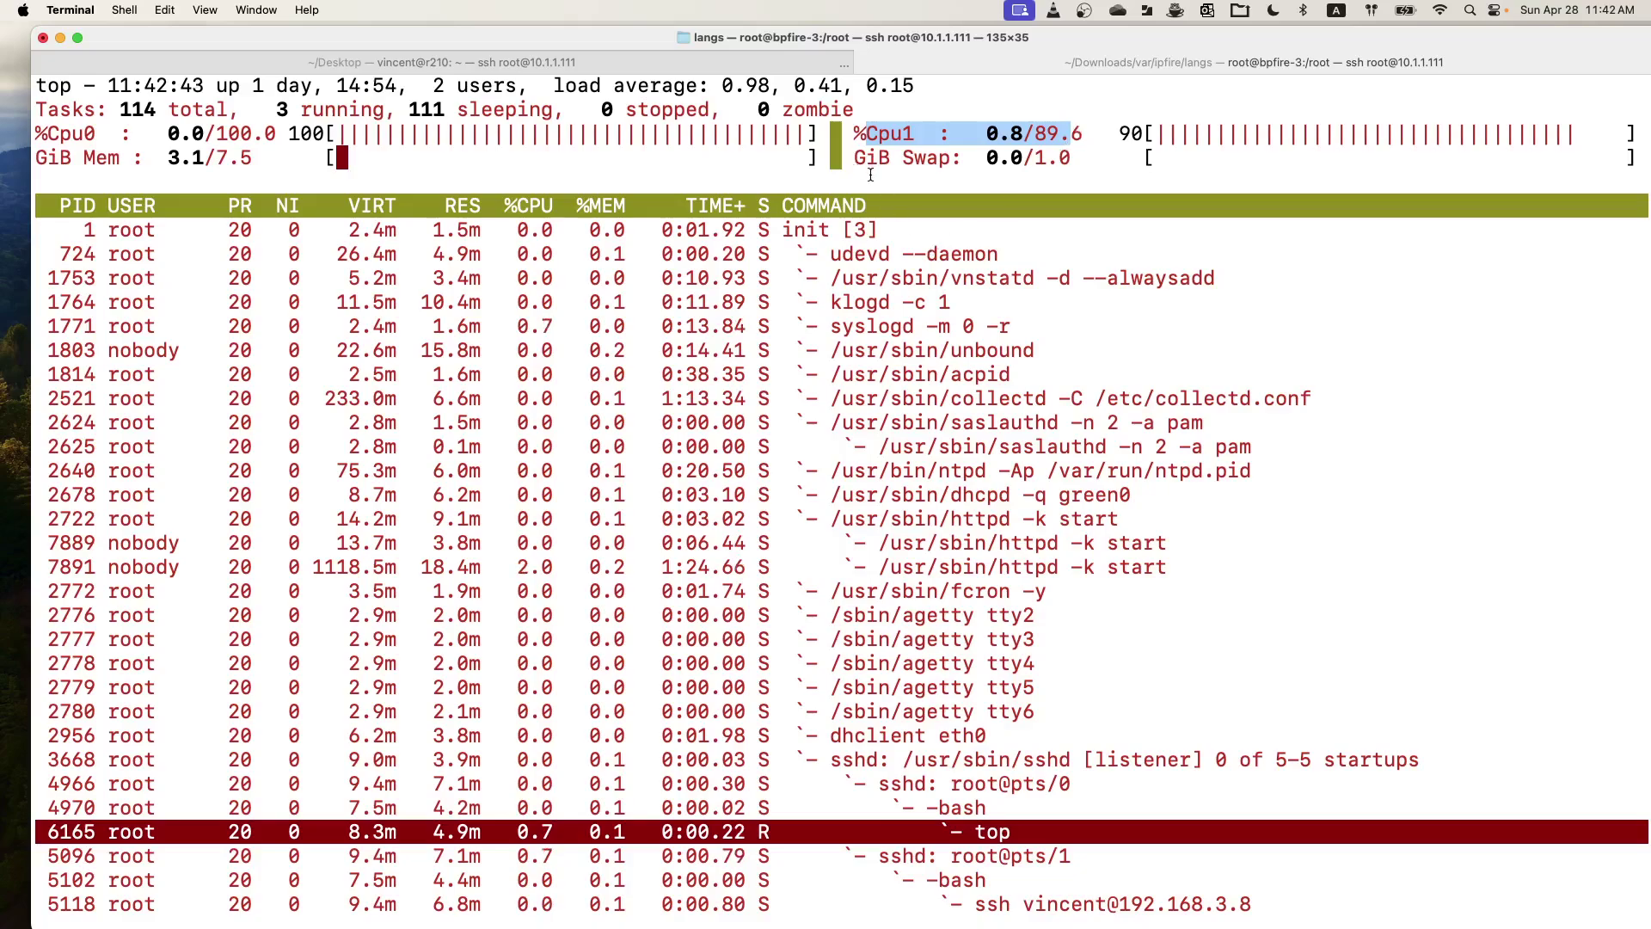
pyautogui.moveTo(216, 133); pyautogui.dragTo(392, 135)
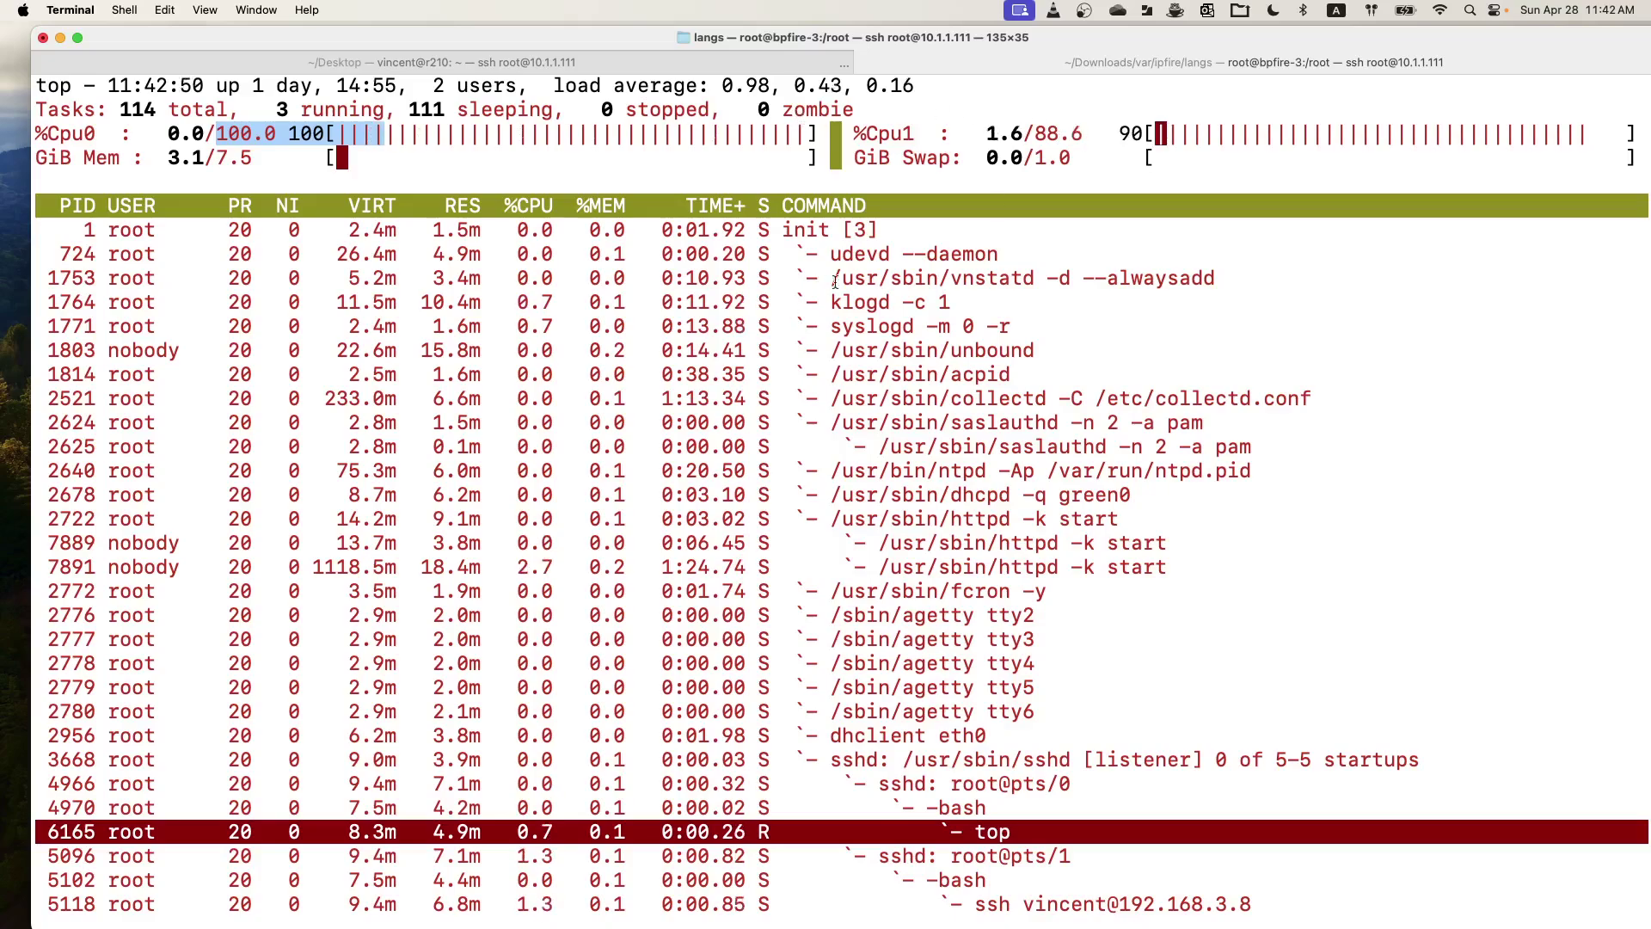
pyautogui.click(881, 278)
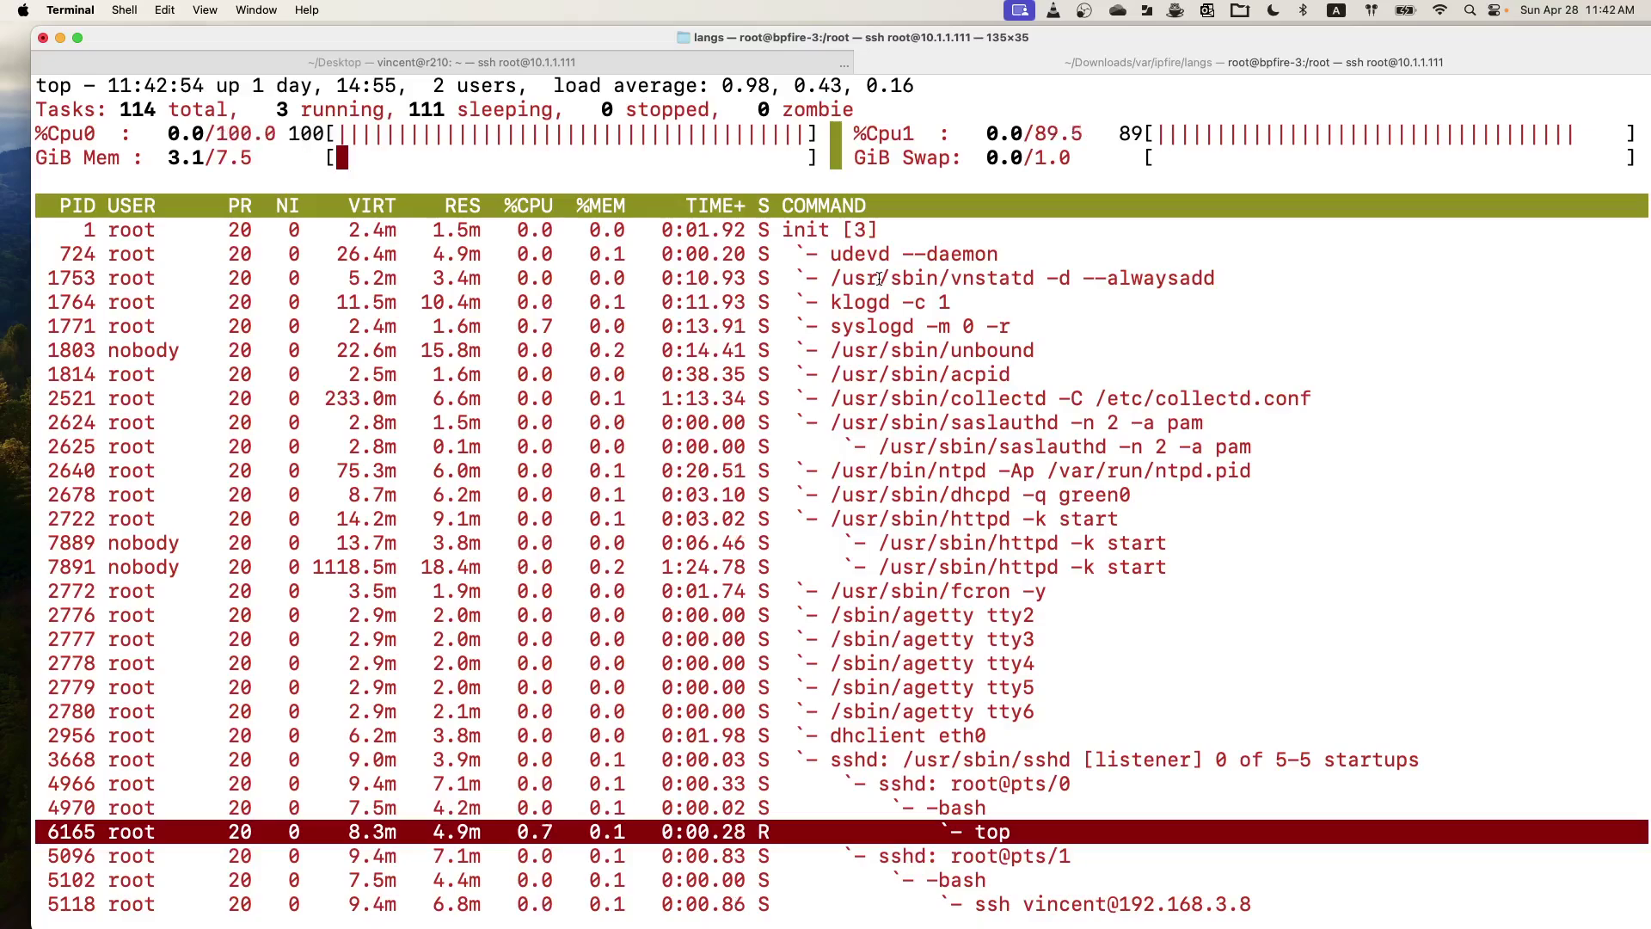
# Step: Quit top and run perf top to profile the kernel functions during the flood
pyautogui.write('q')
pyautogui.write('perf top')
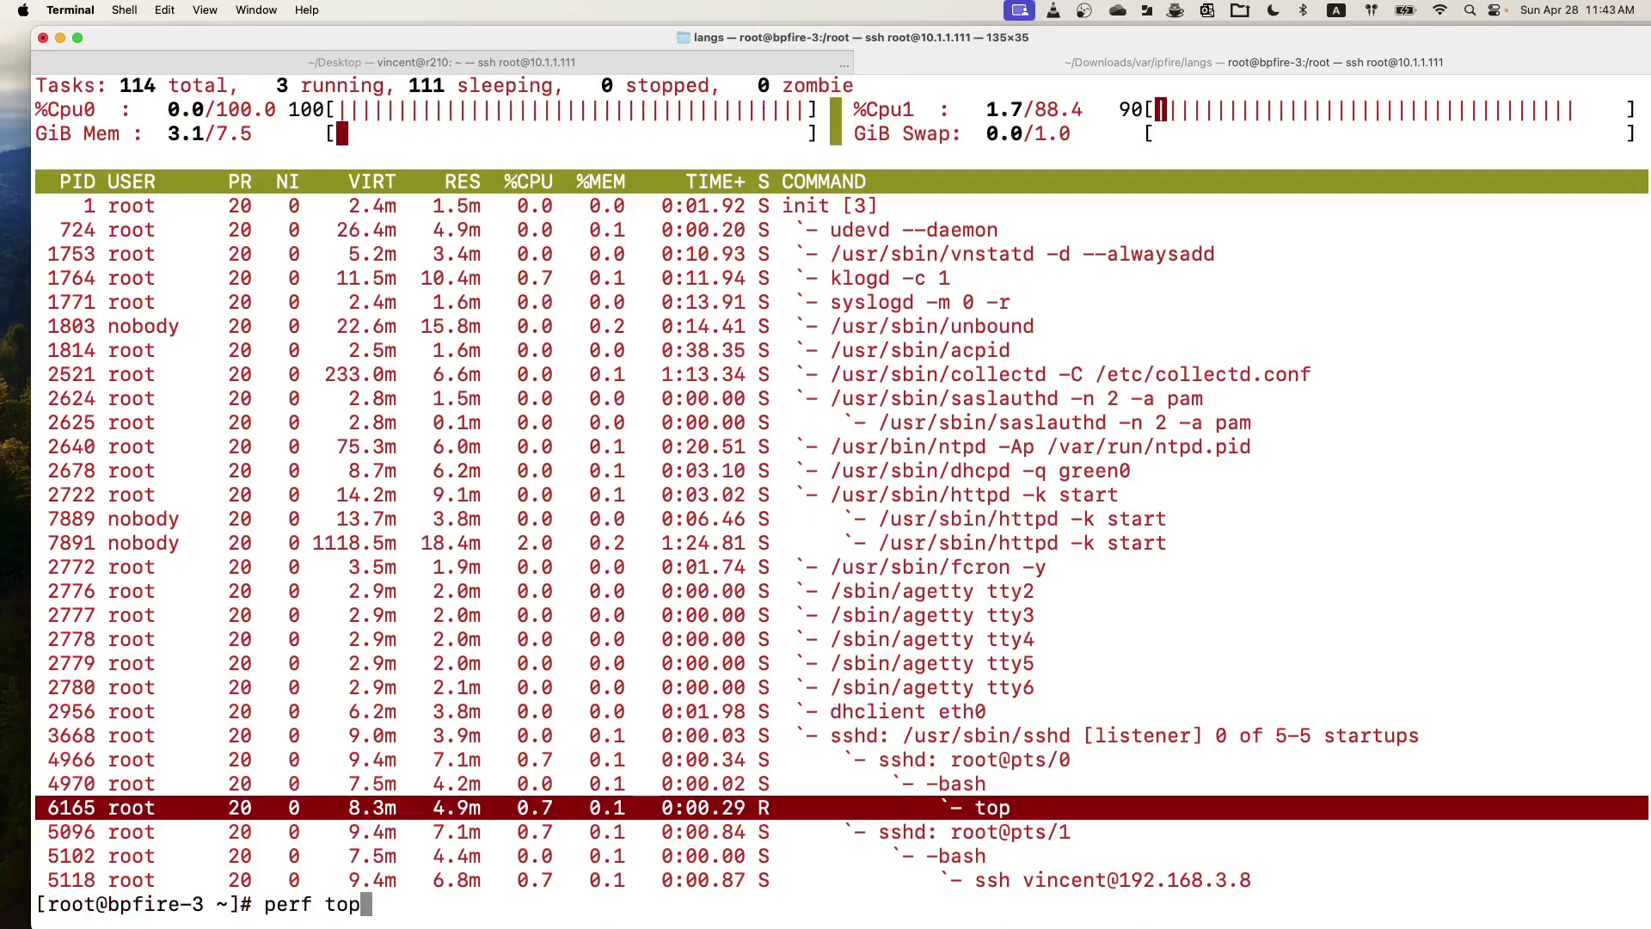
pyautogui.press('Return')
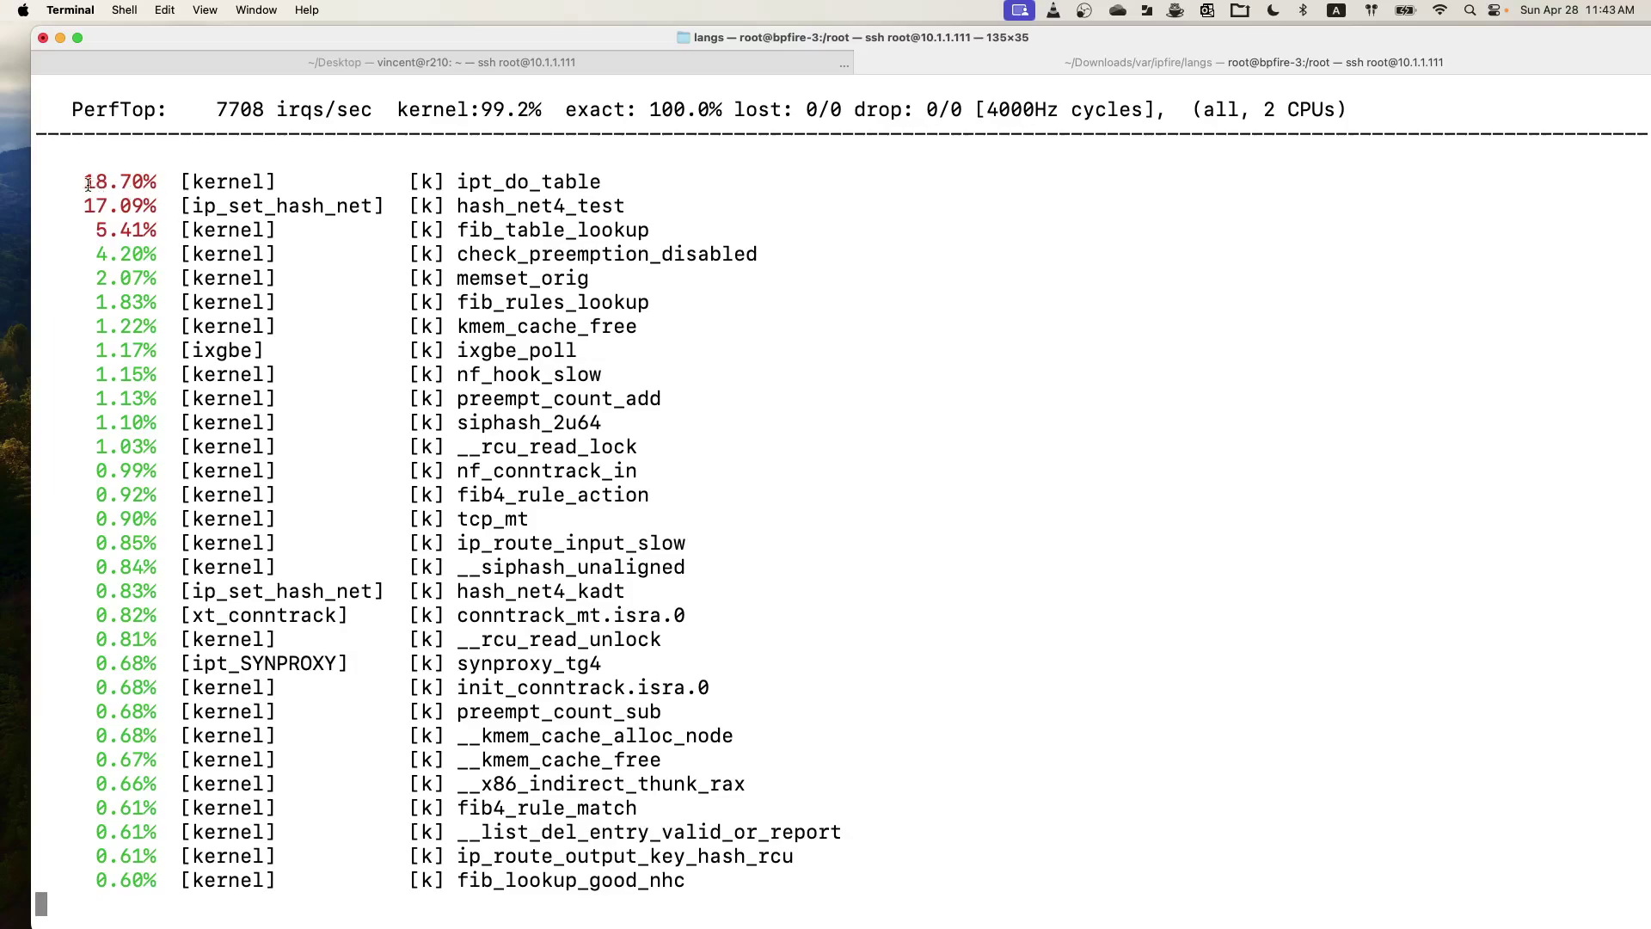
# Step: Highlight the ipt_do_table entry, its function name and its percentage in the perf top listing
pyautogui.moveTo(86, 183); pyautogui.dragTo(608, 188)
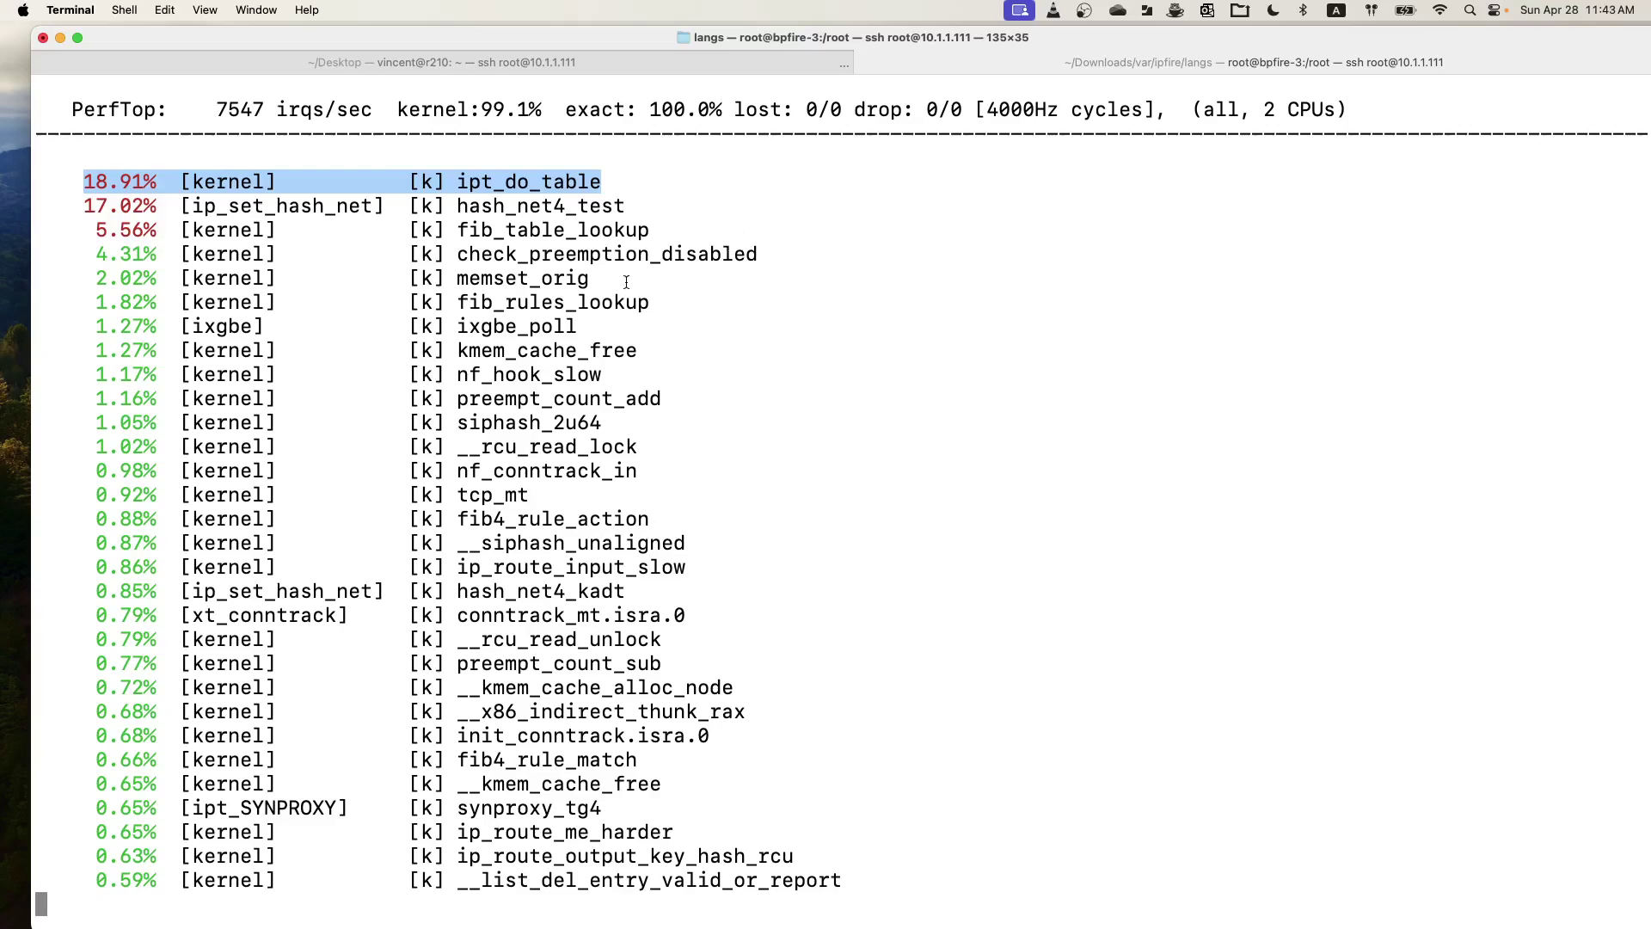
pyautogui.click(516, 199)
pyautogui.moveTo(448, 183); pyautogui.dragTo(645, 186)
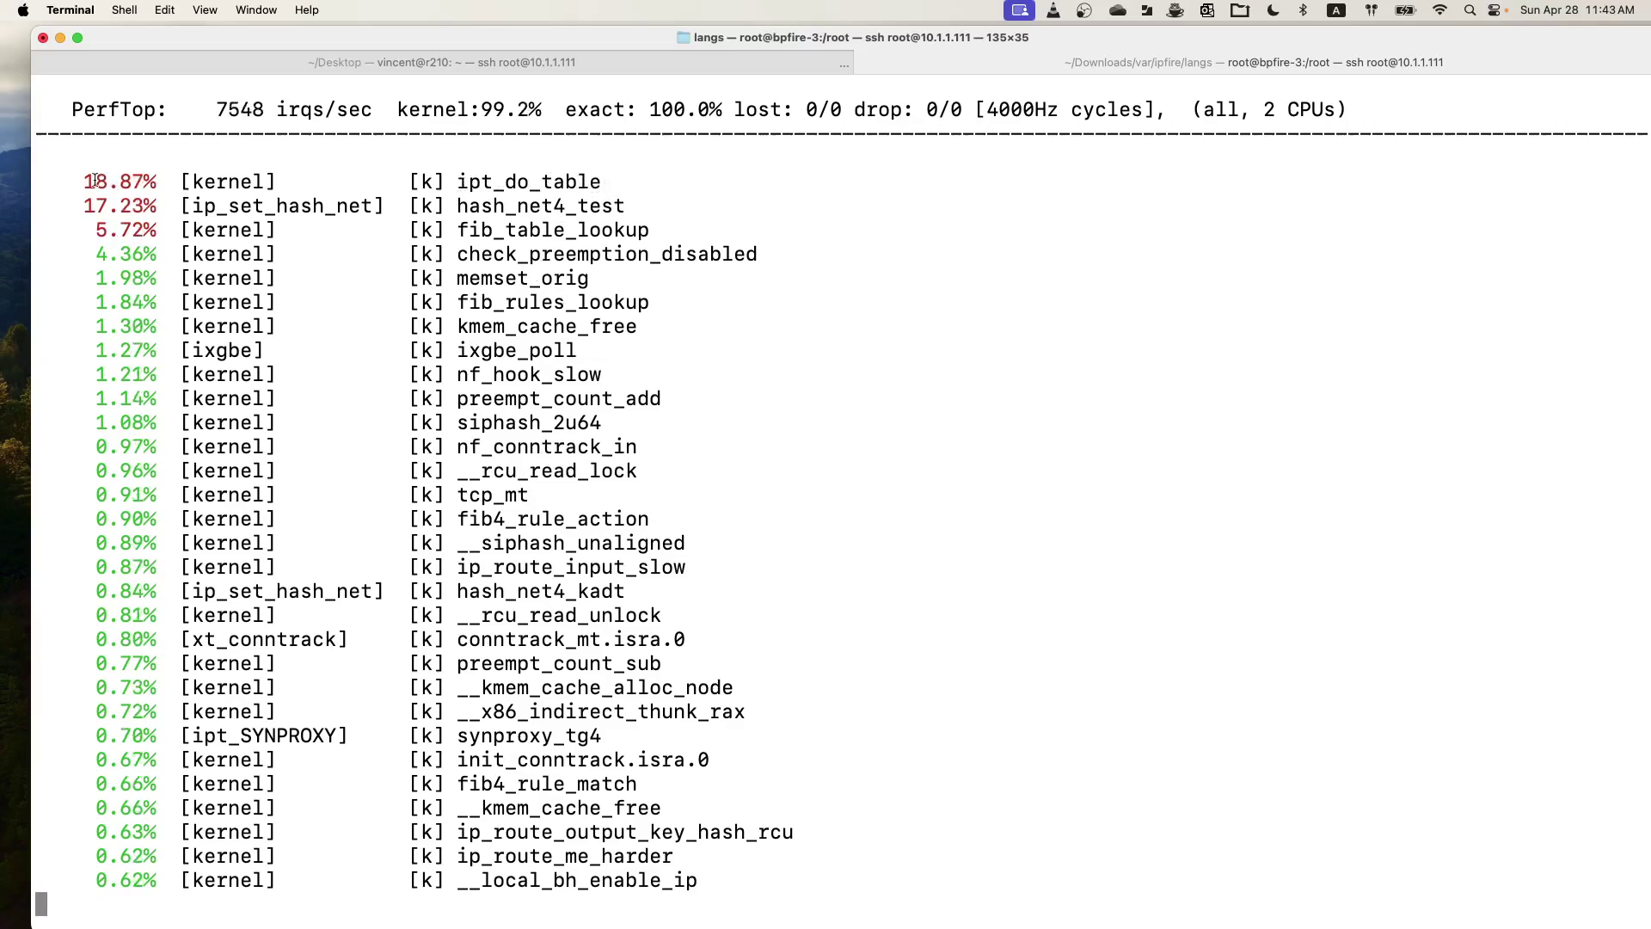
pyautogui.moveTo(80, 181); pyautogui.dragTo(138, 183)
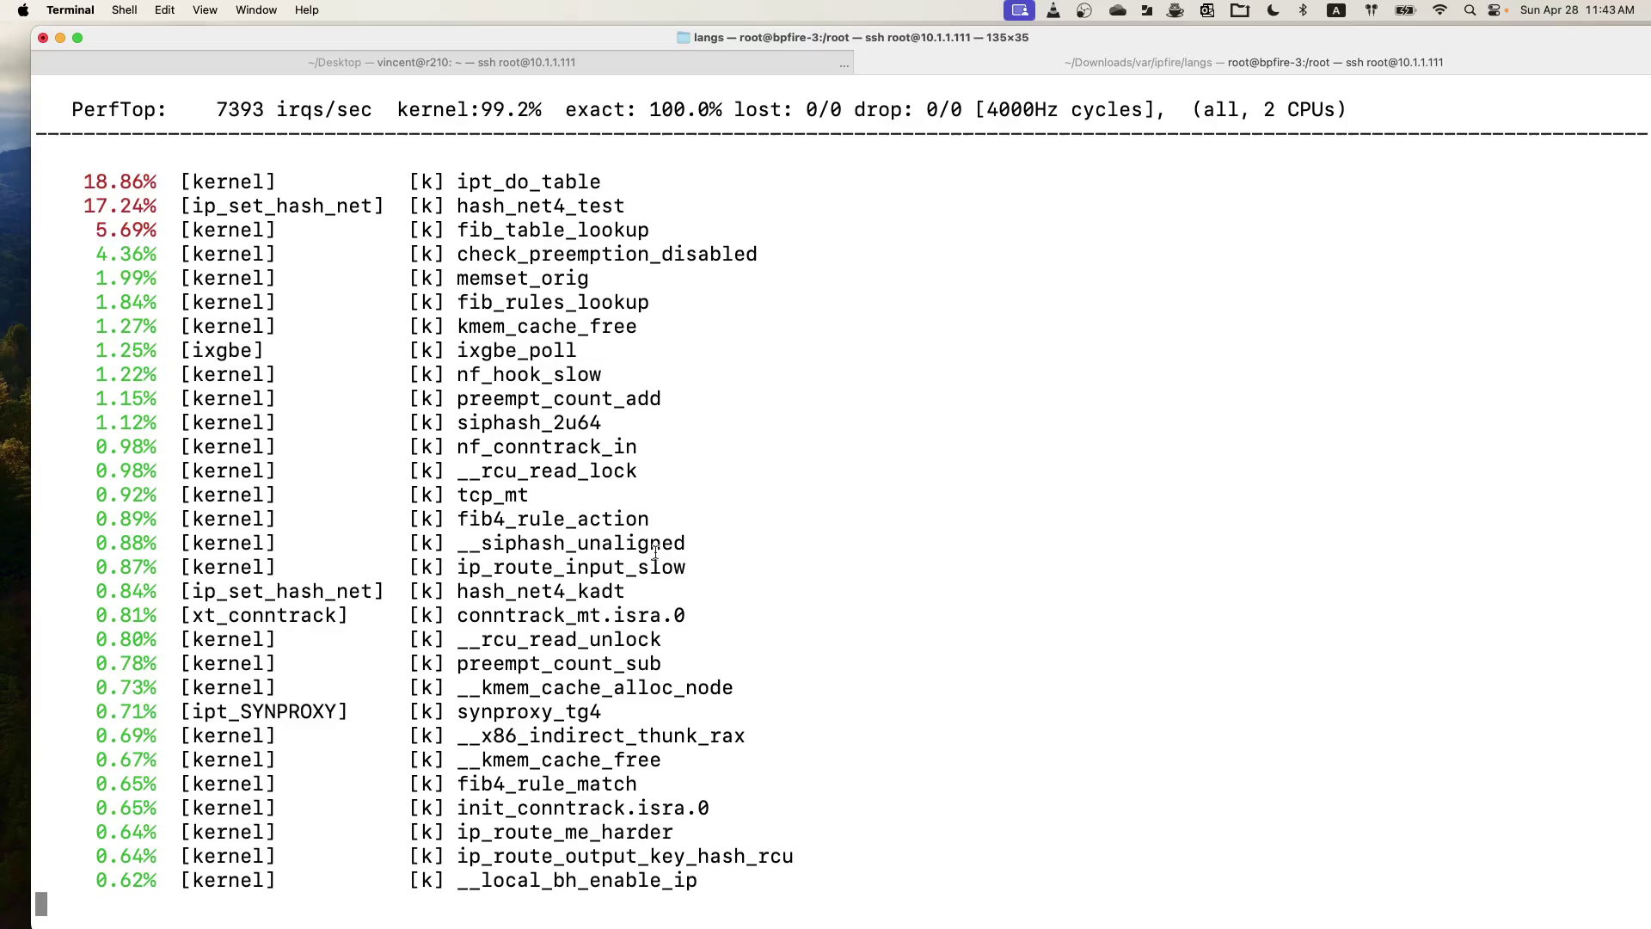
# Step: Highlight the ipt_SYNPROXY entry and the other busy kernel functions in the perf top listing, and clear the selection
pyautogui.moveTo(183, 690); pyautogui.dragTo(674, 692)
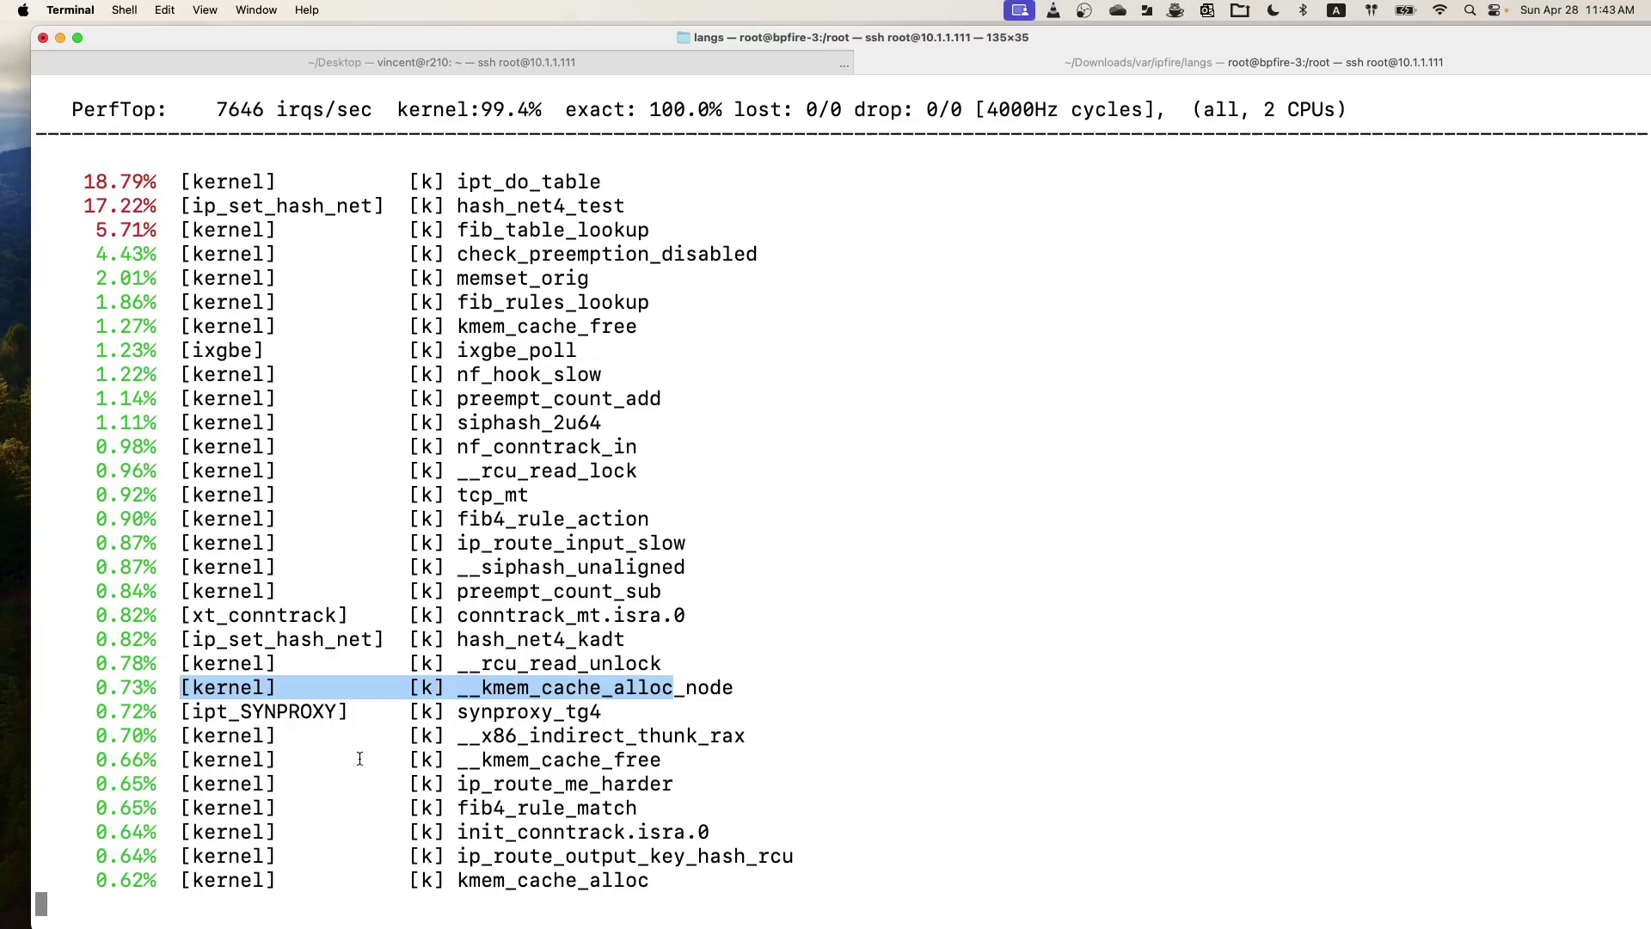
pyautogui.moveTo(183, 709); pyautogui.dragTo(664, 723)
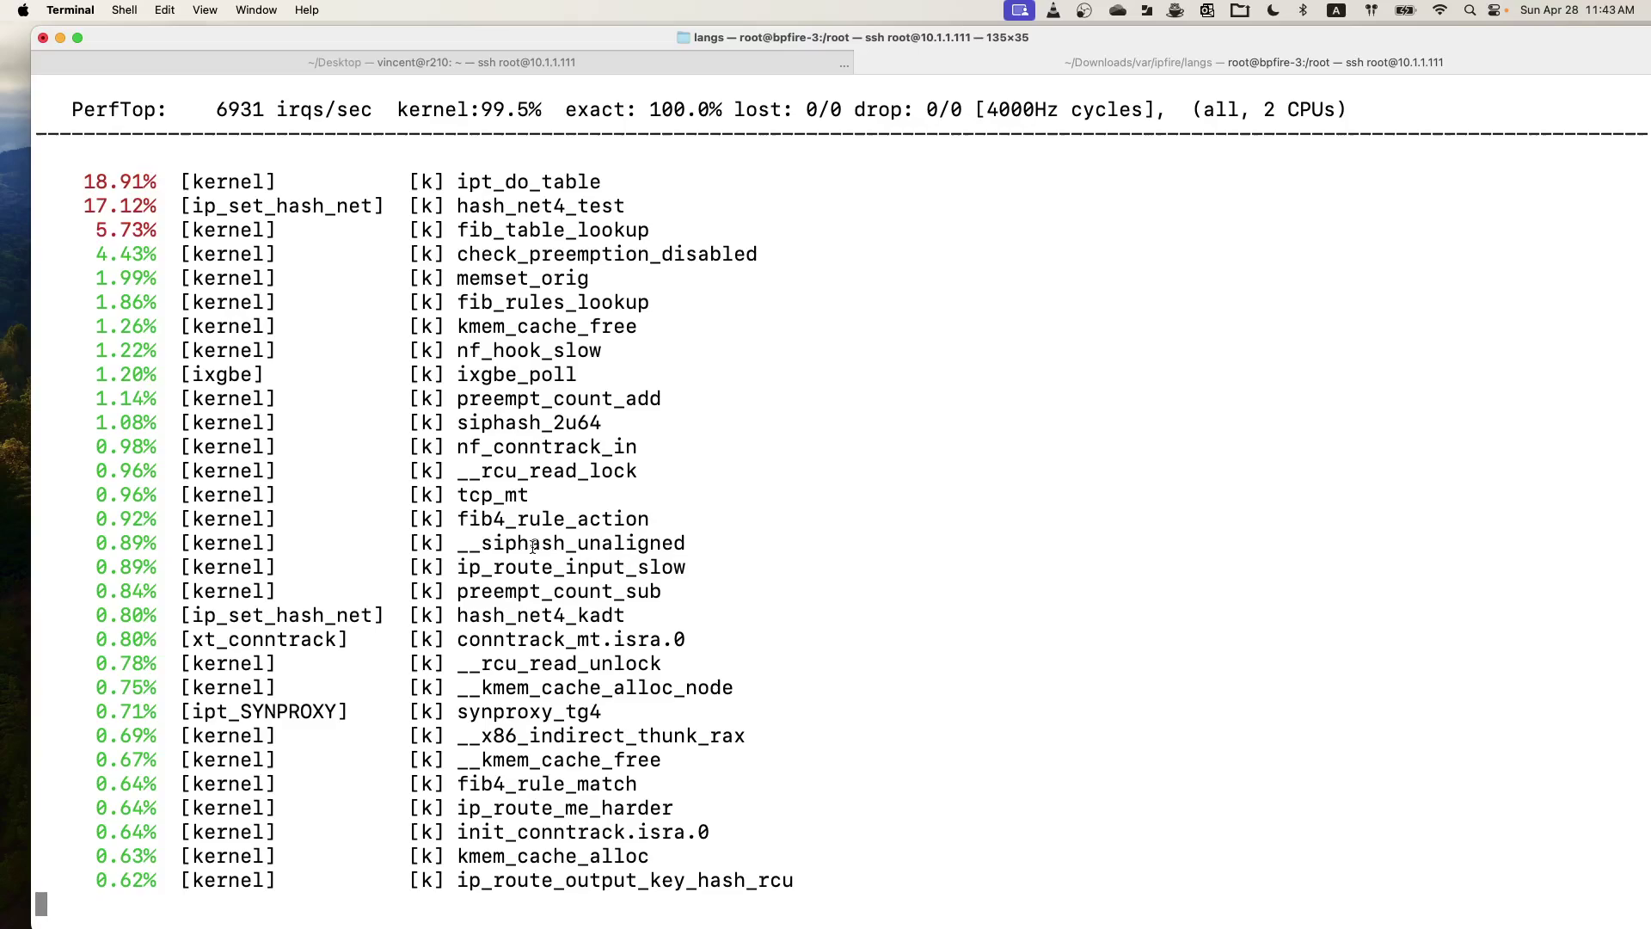
pyautogui.moveTo(470, 278); pyautogui.dragTo(643, 506)
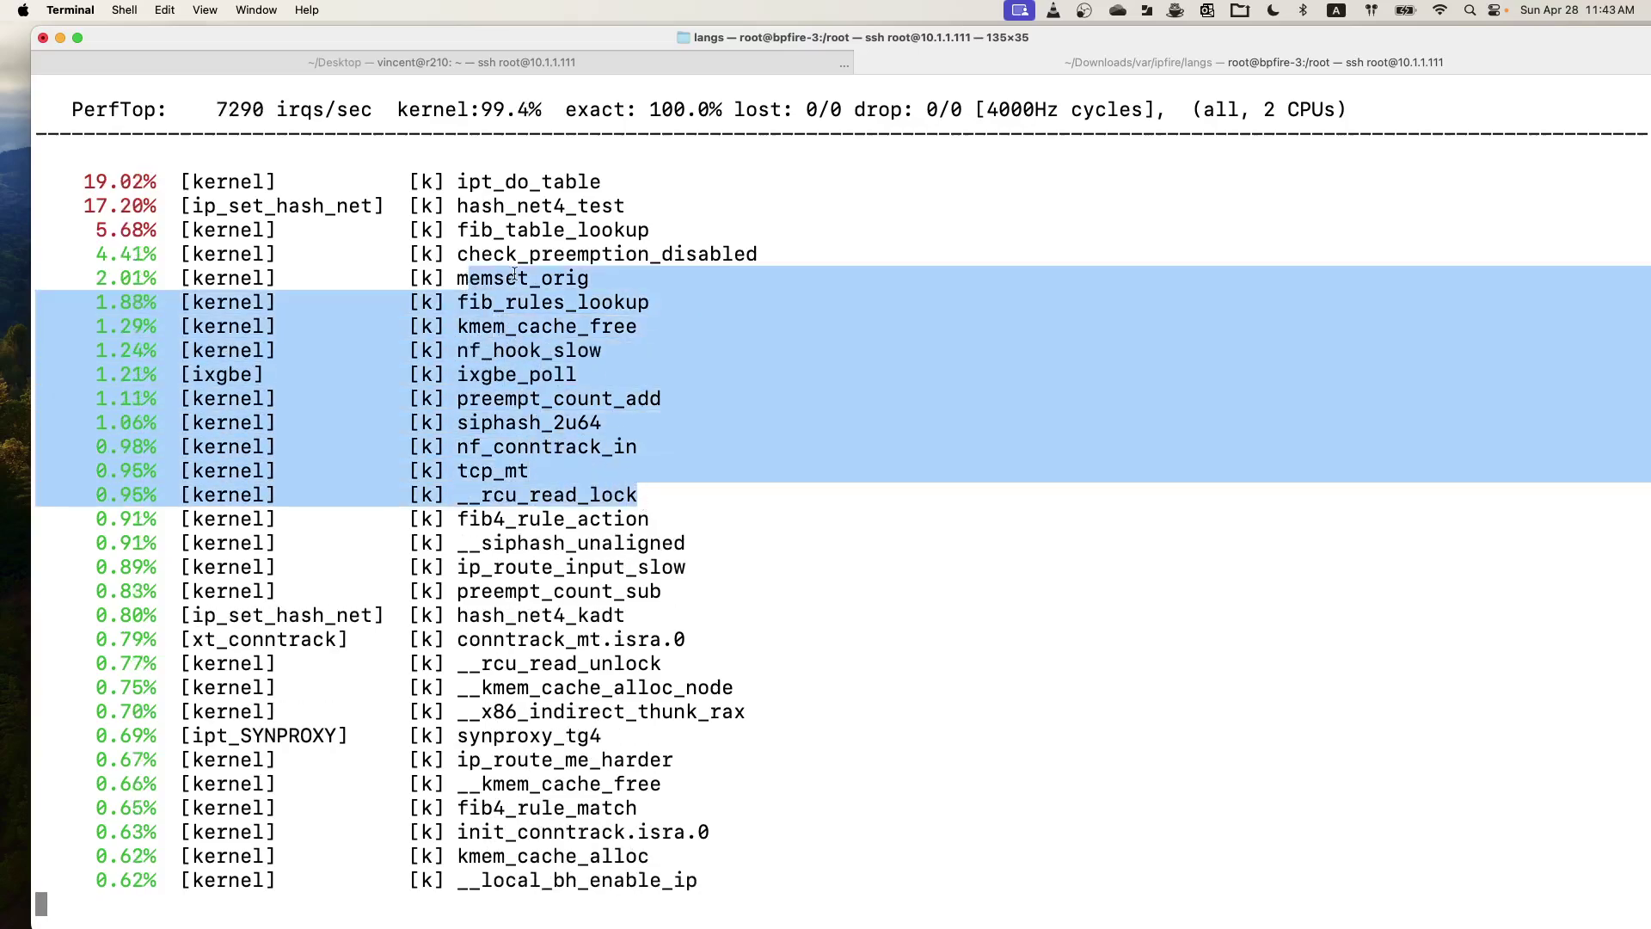
pyautogui.moveTo(455, 229); pyautogui.dragTo(522, 253)
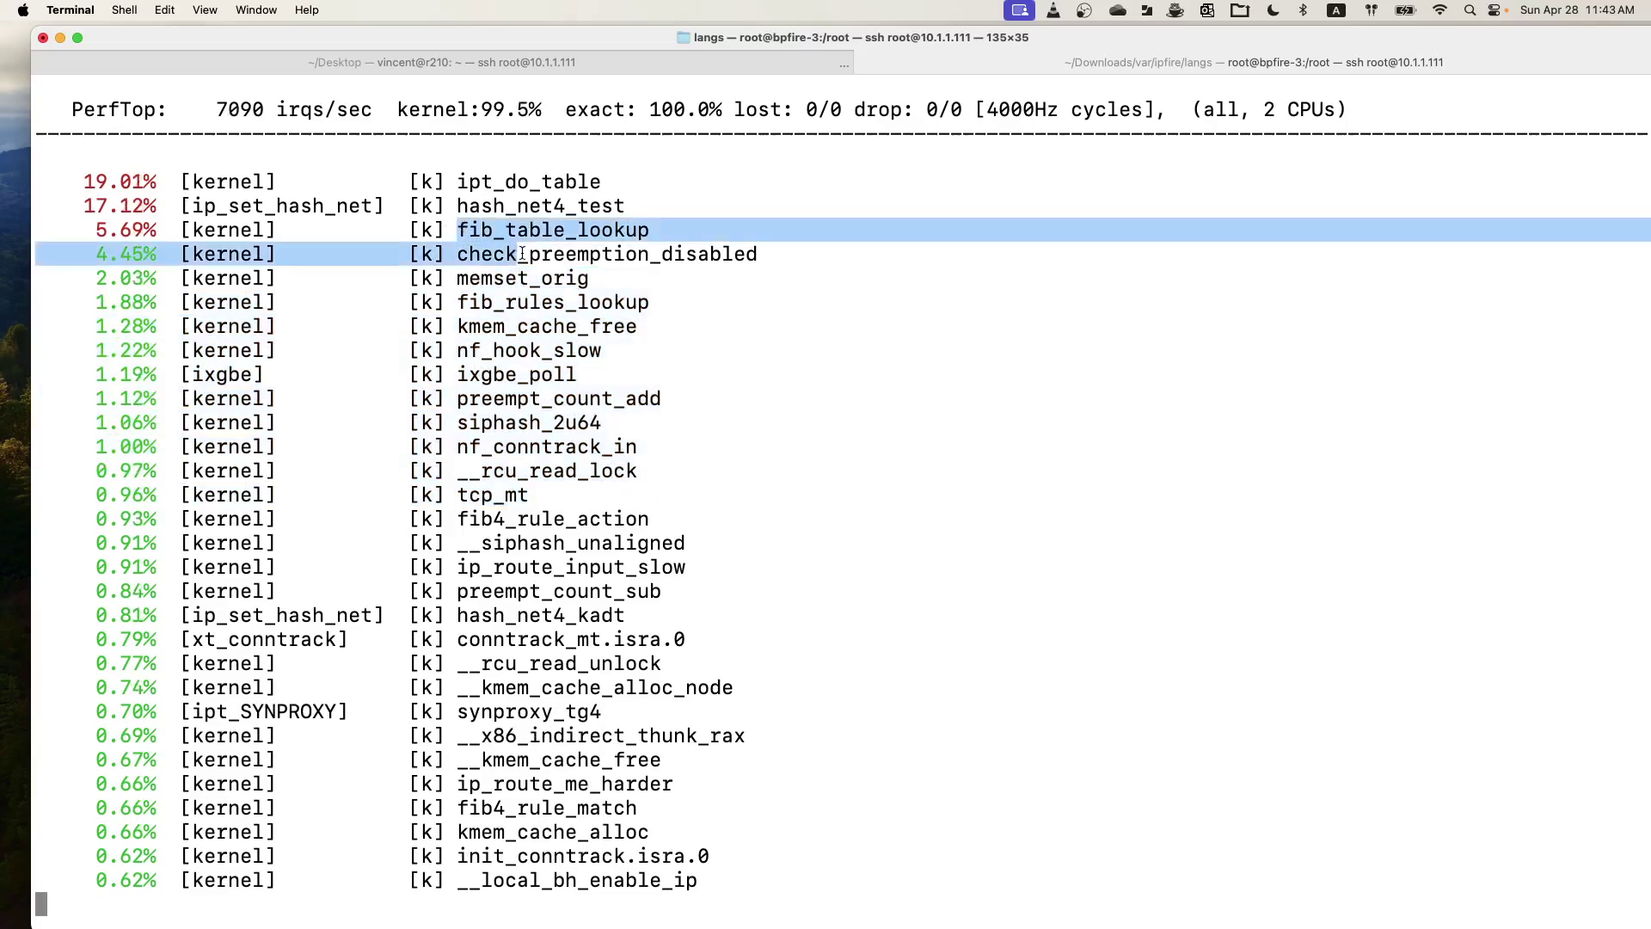
pyautogui.moveTo(494, 566); pyautogui.dragTo(578, 615)
pyautogui.click(675, 597)
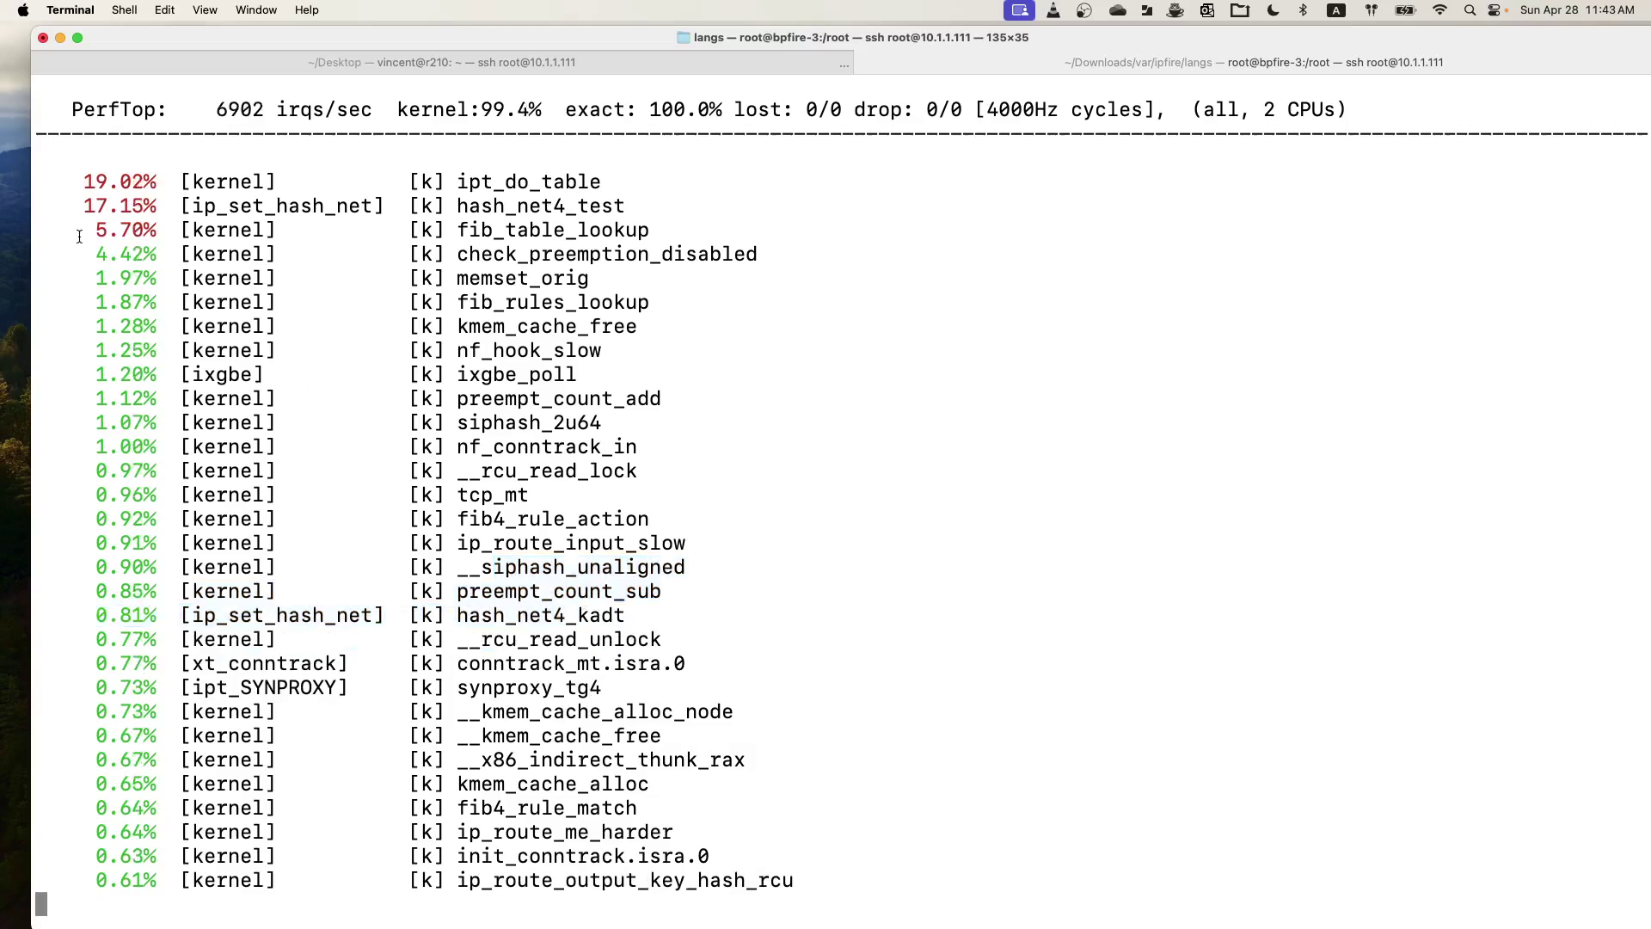
pyautogui.moveTo(86, 184); pyautogui.dragTo(588, 483)
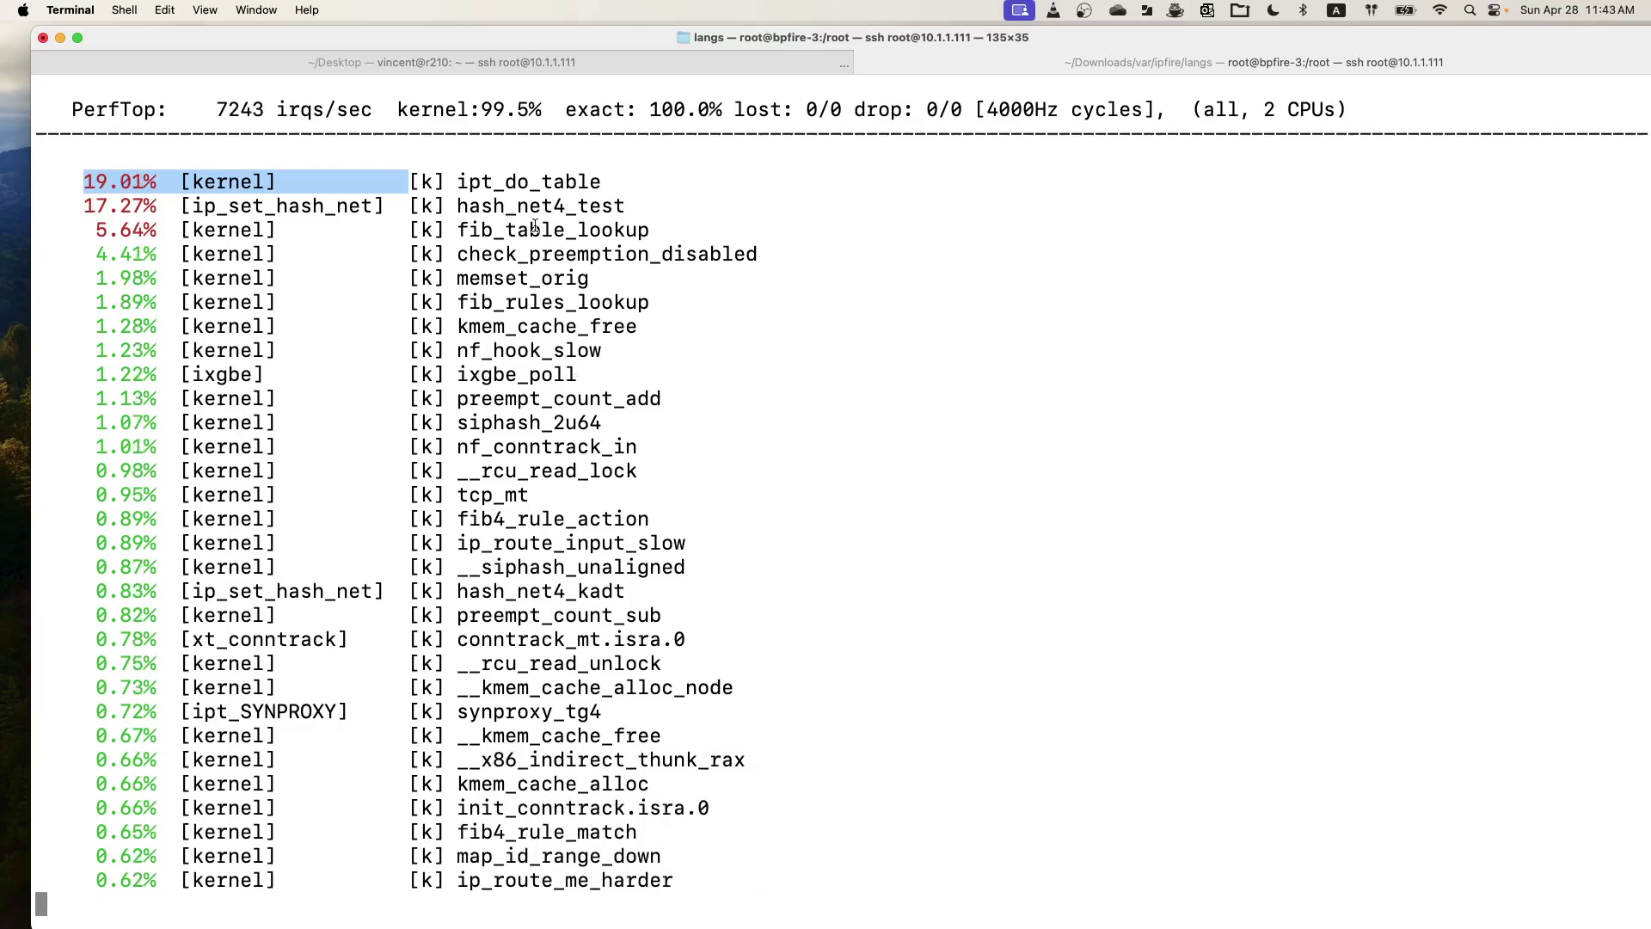
pyautogui.click(729, 305)
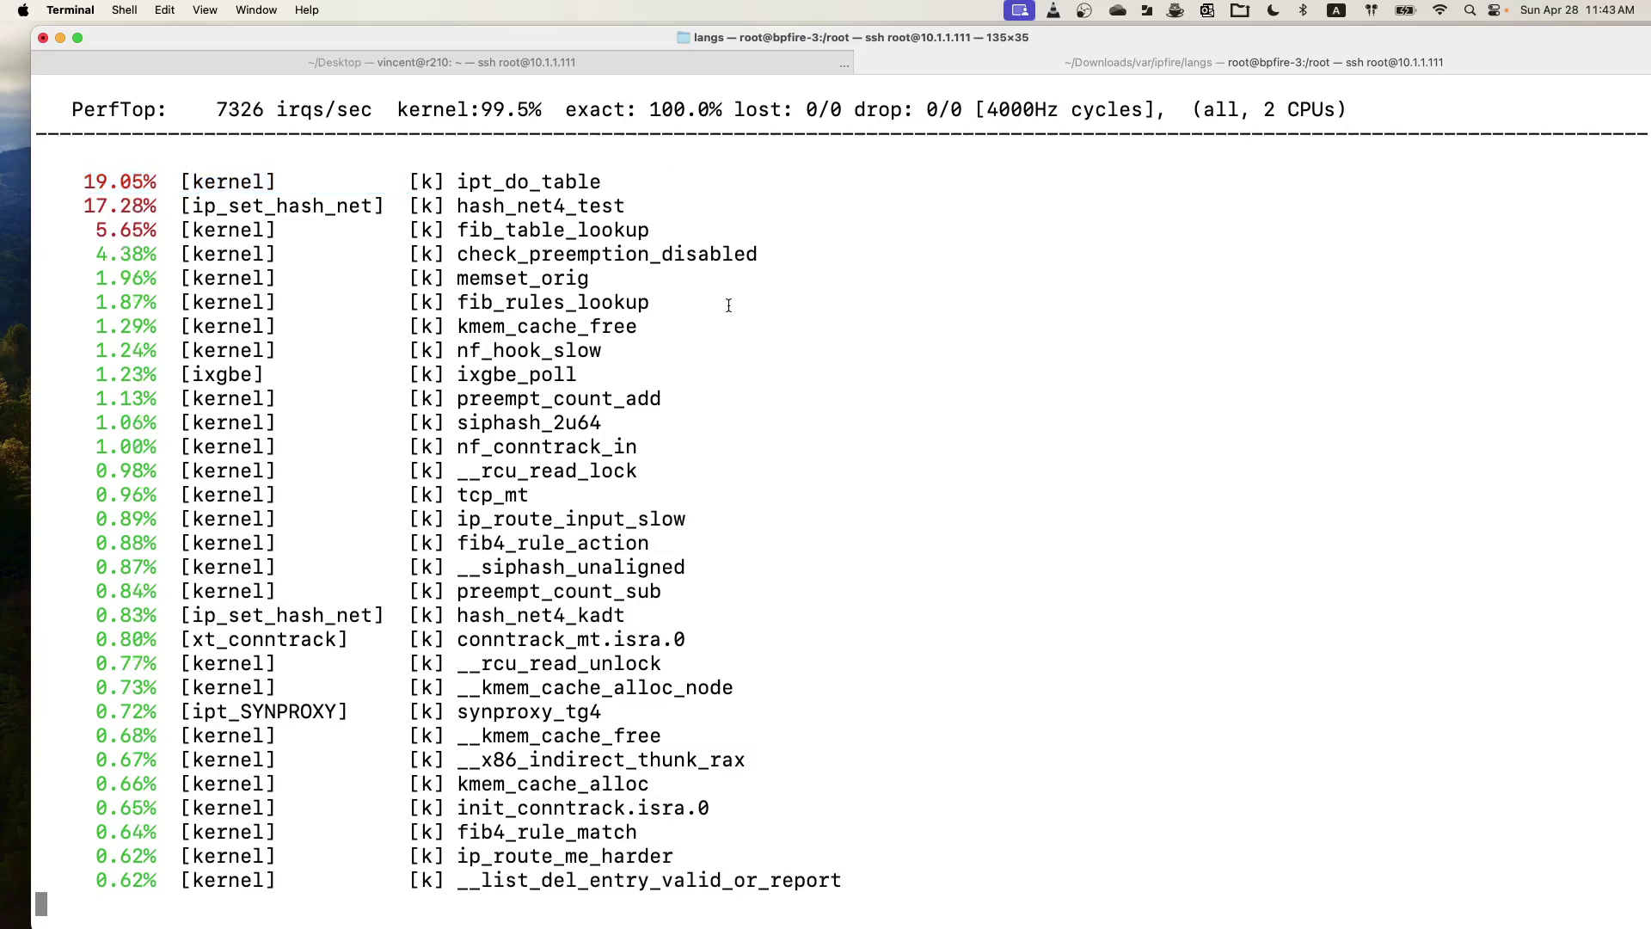
# Step: Quit perf top, add a few blank prompt lines, and switch back to the BPFire status page in Chrome
pyautogui.press('q')
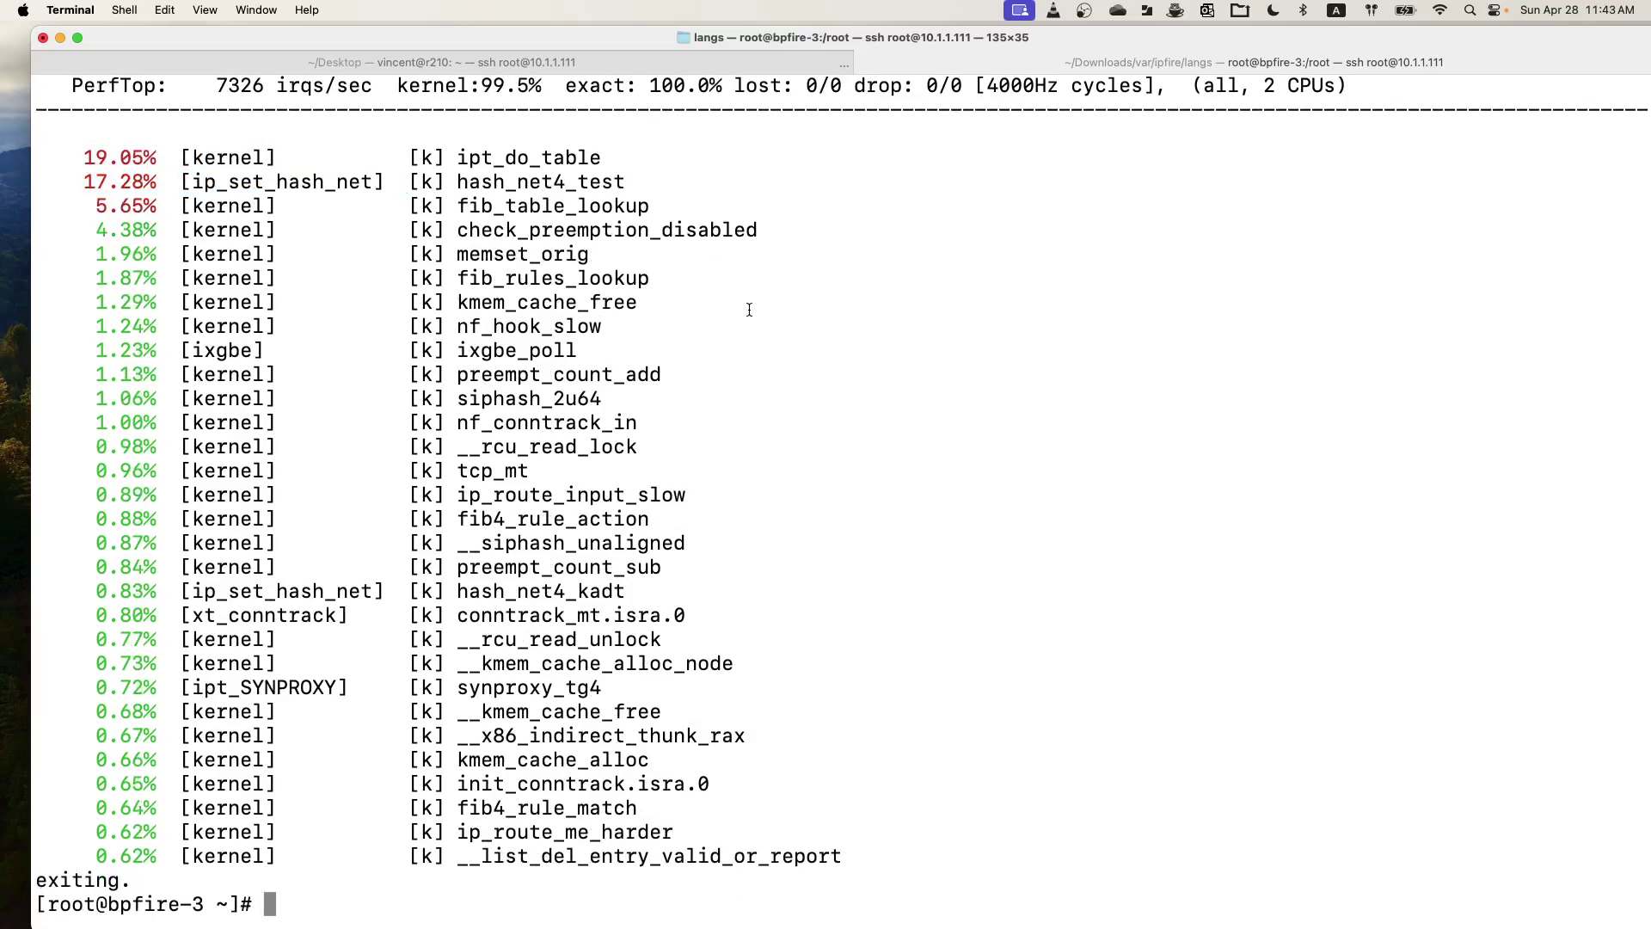
pyautogui.press('Return')
pyautogui.press('Return')
pyautogui.press('Return')
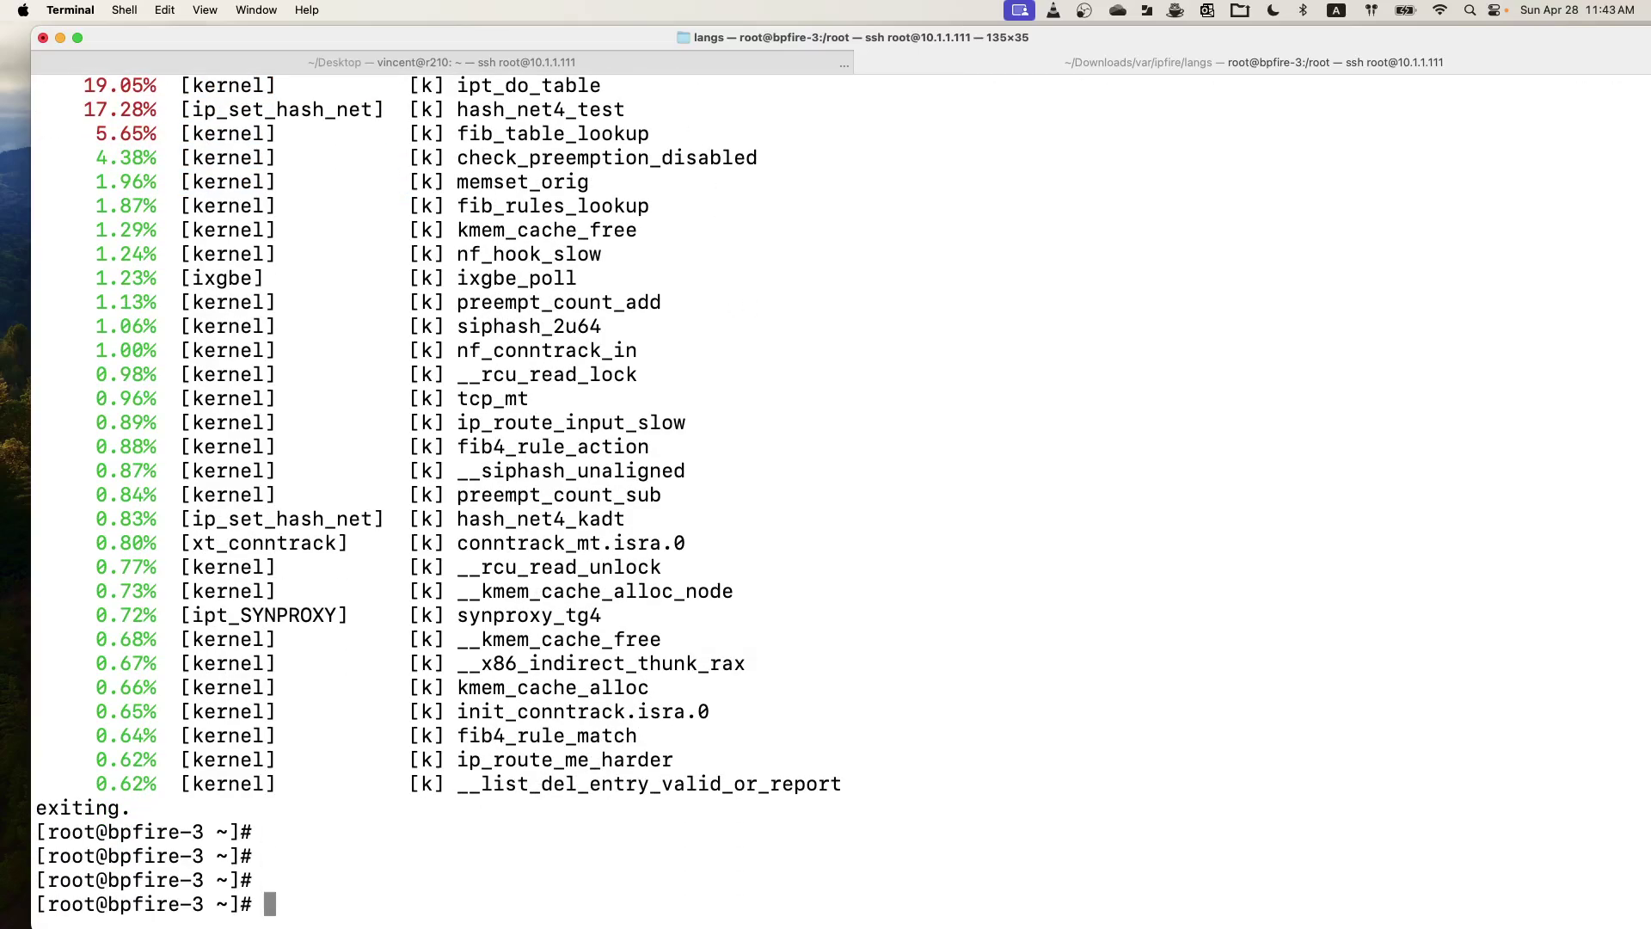
pyautogui.press('super+Tab')
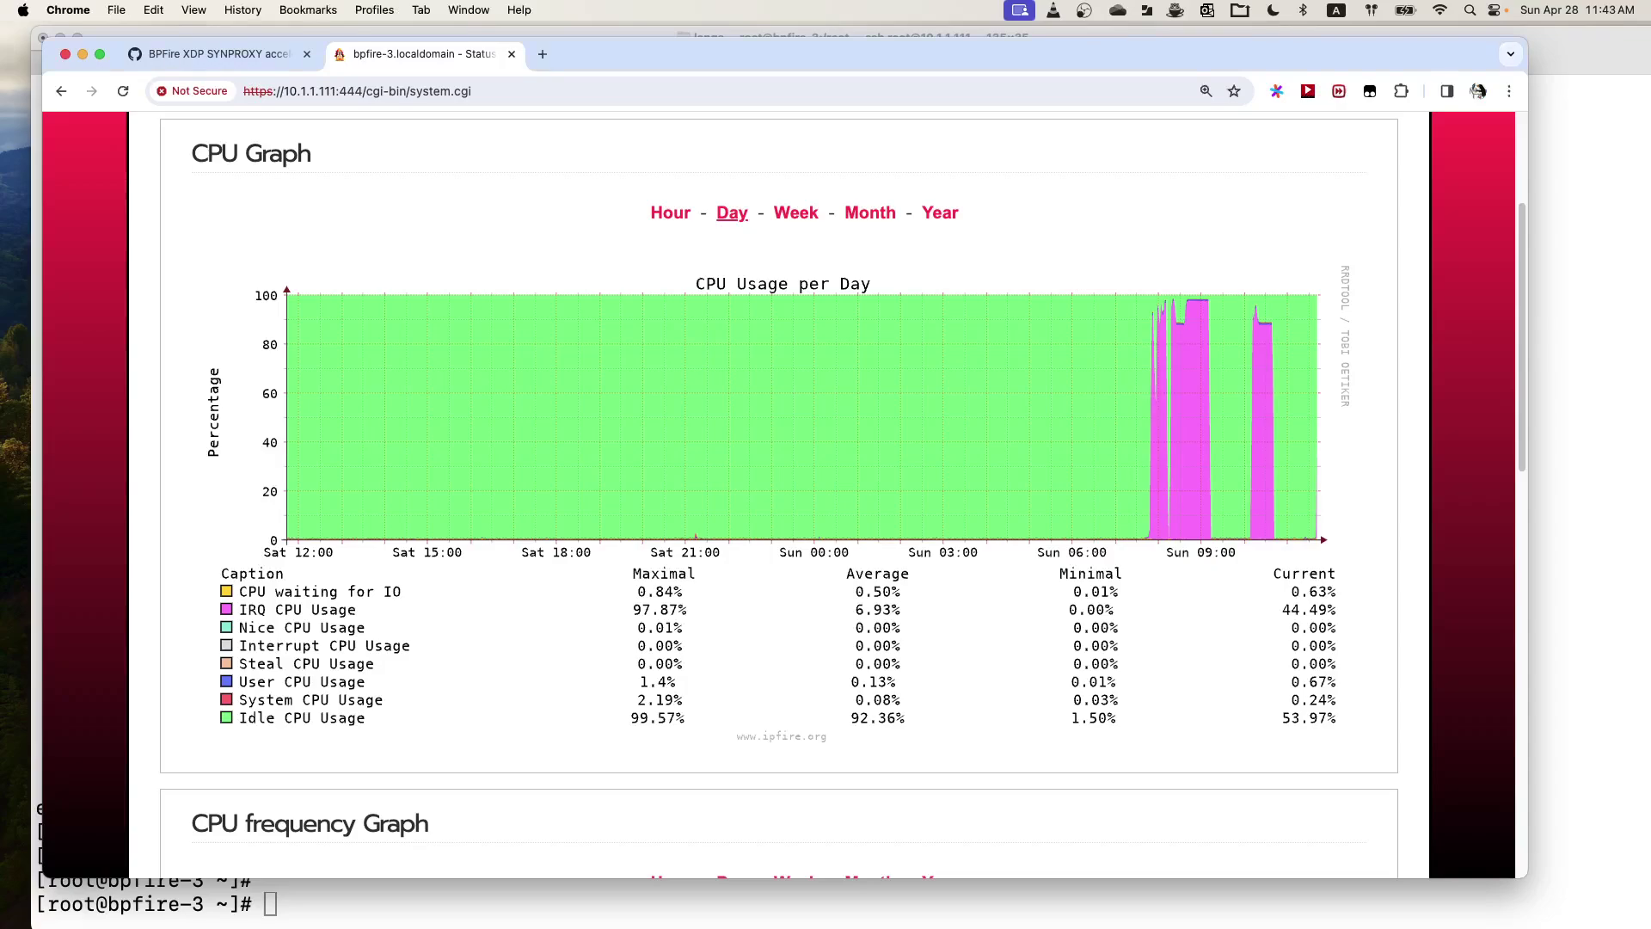
# Step: Open the eBPF XDP DDoS Protection page, enable DDoS protection for XDP TCP, and save the setting
pyautogui.scroll(3, 622, 344)
pyautogui.moveTo(282, 249)
pyautogui.moveTo(551, 245)
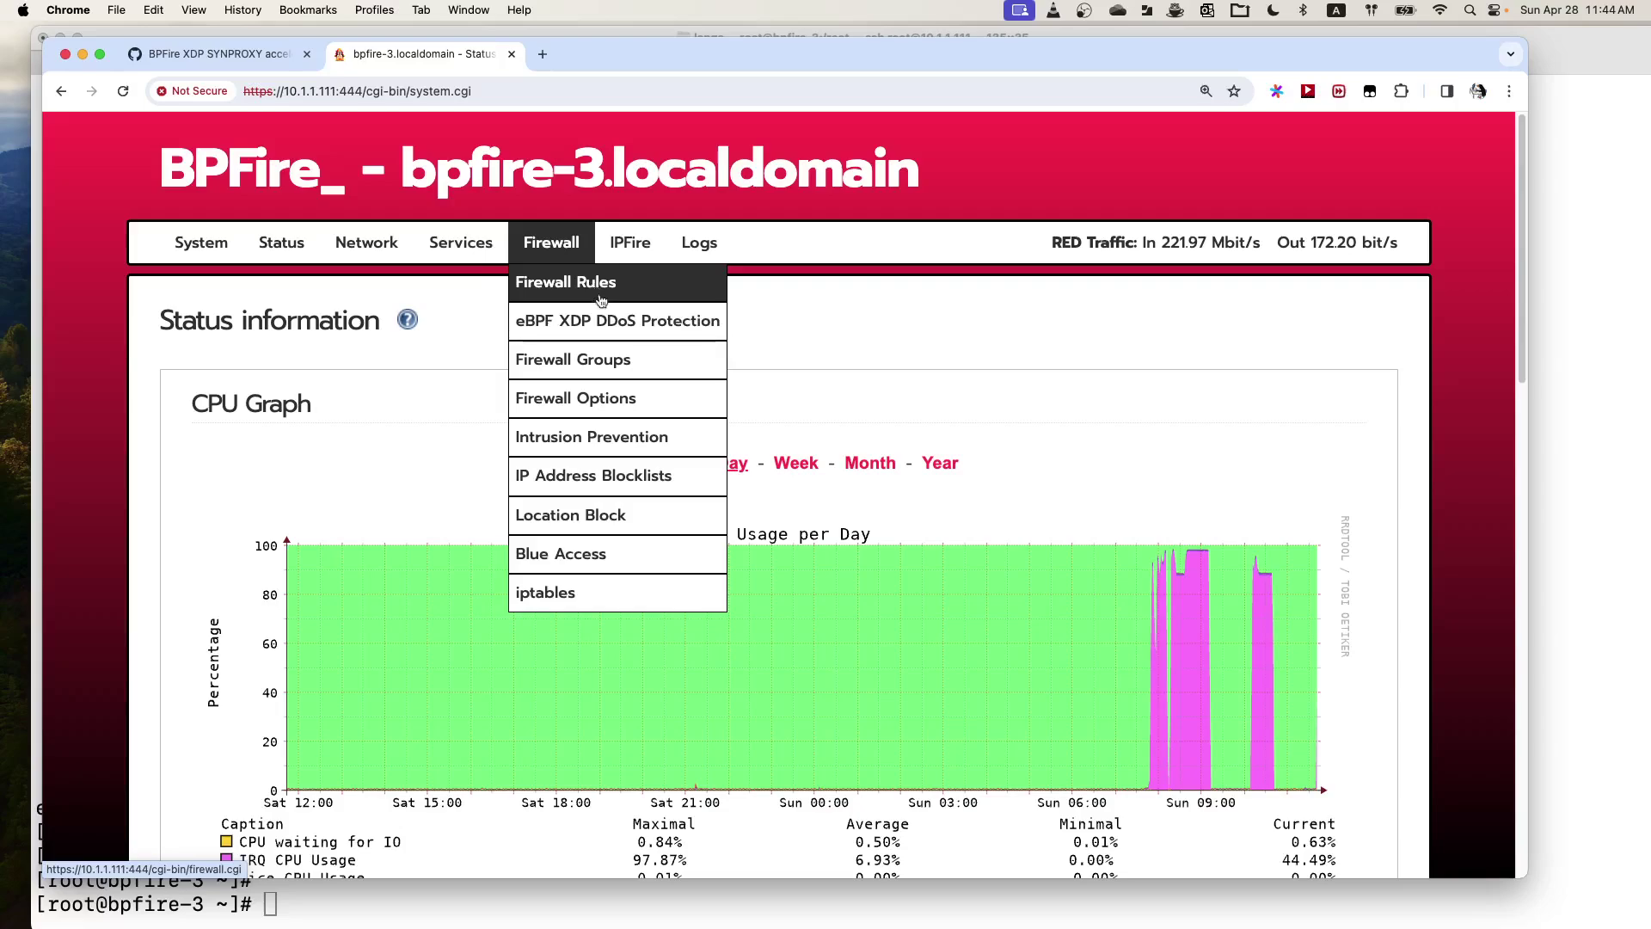
pyautogui.click(611, 322)
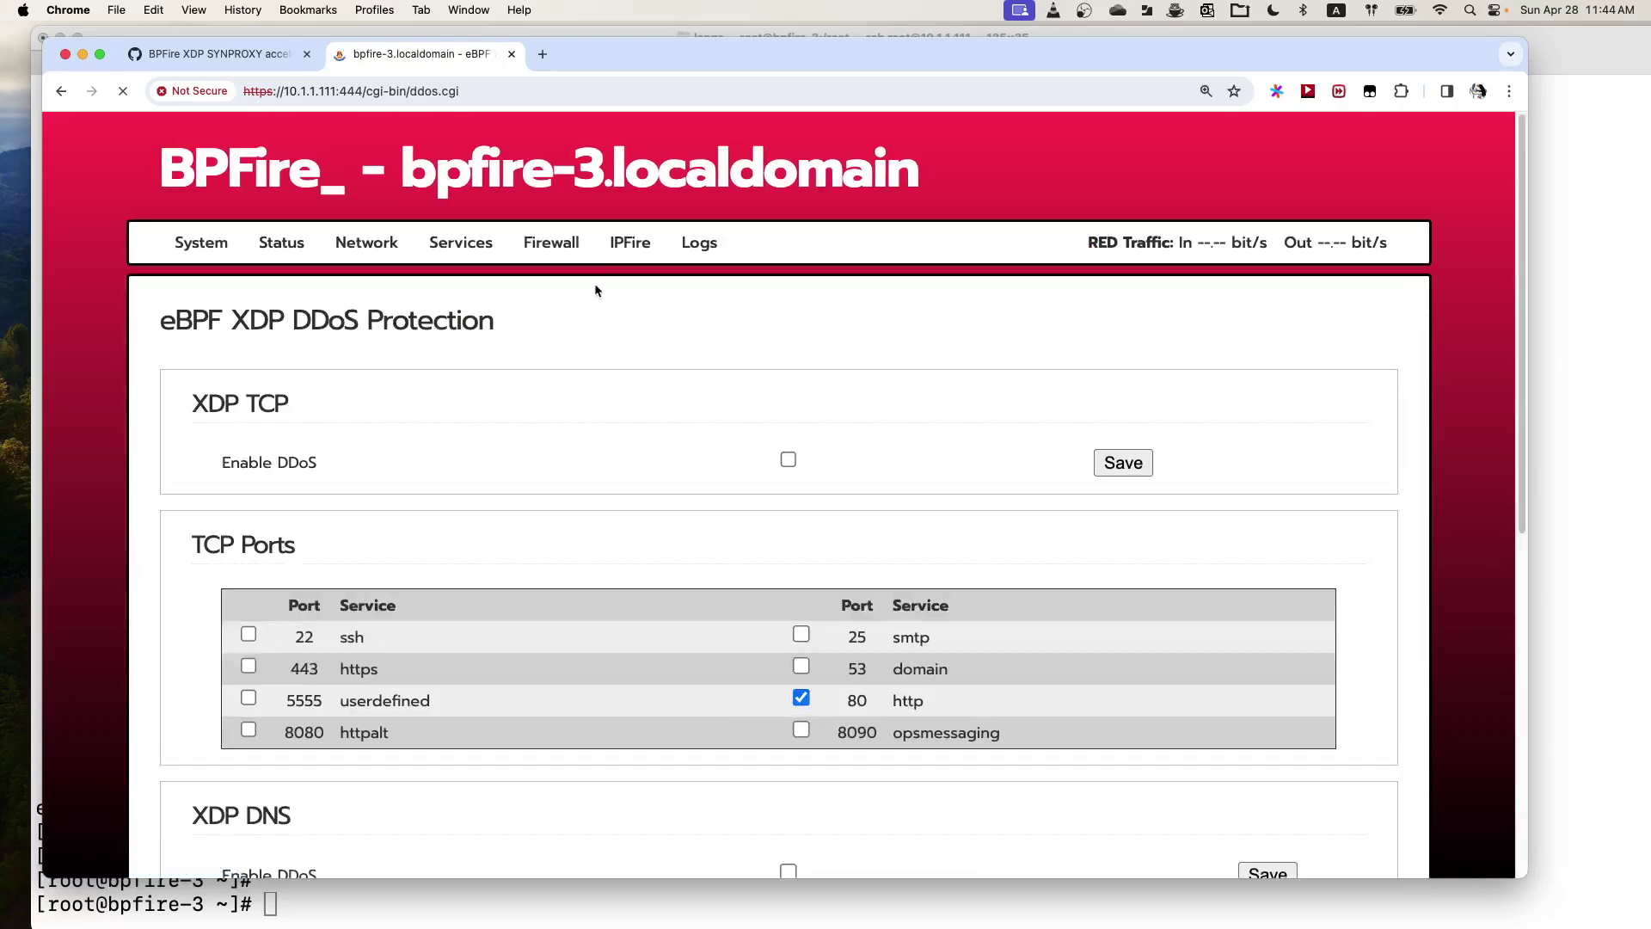
pyautogui.scroll(-1, 602, 508)
pyautogui.click(788, 436)
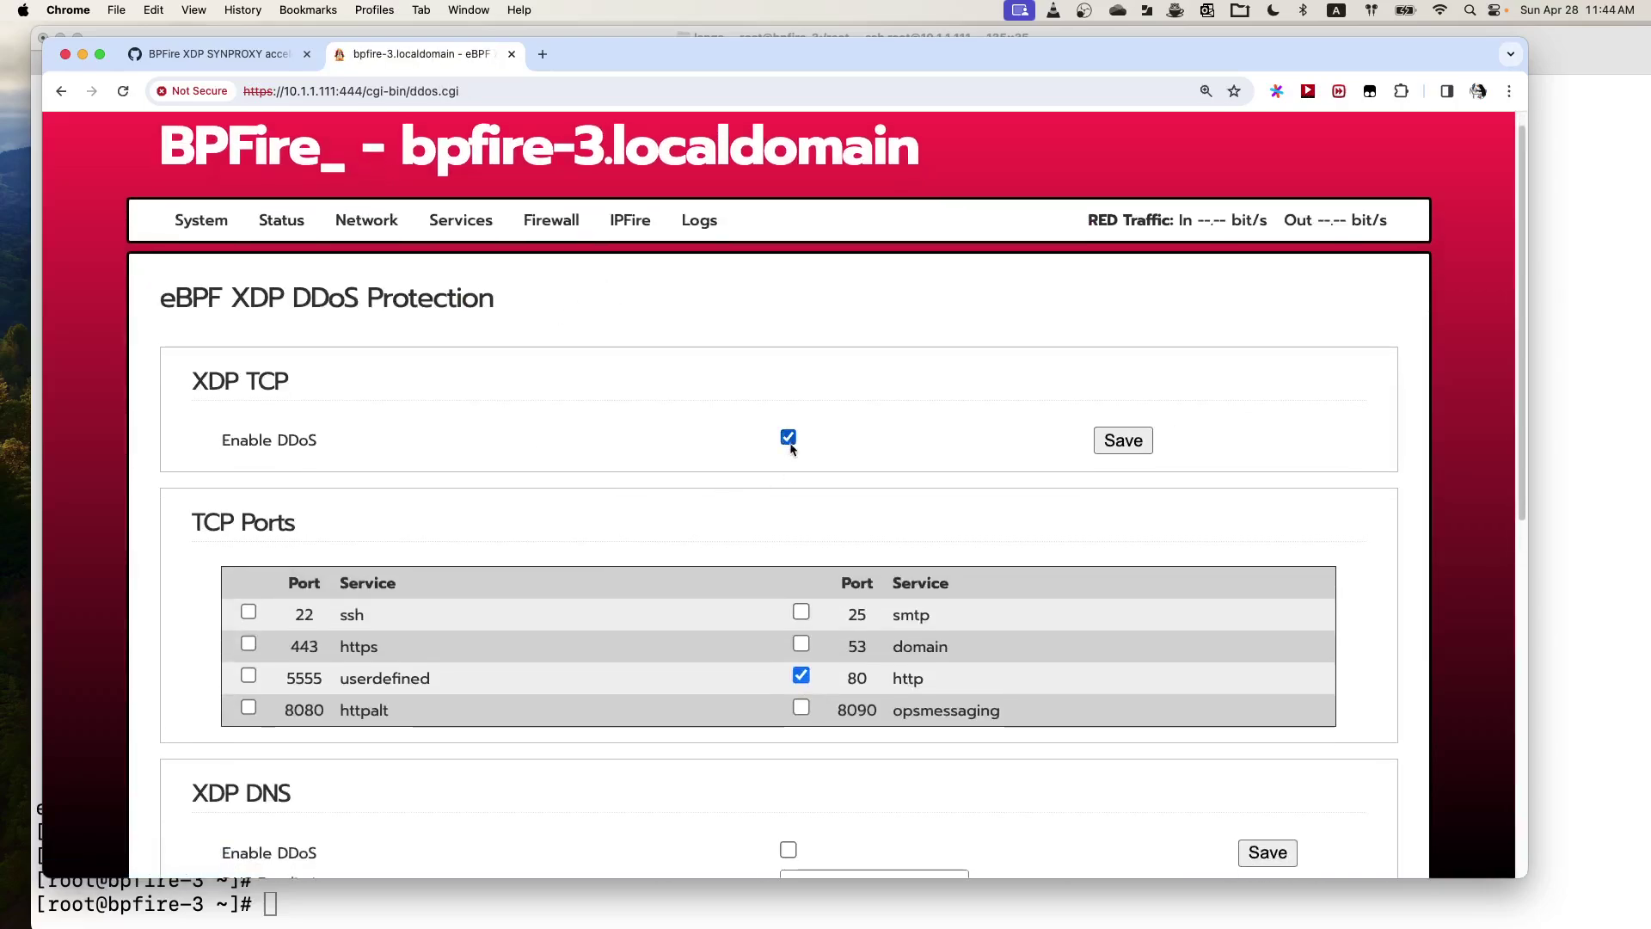
pyautogui.click(1127, 442)
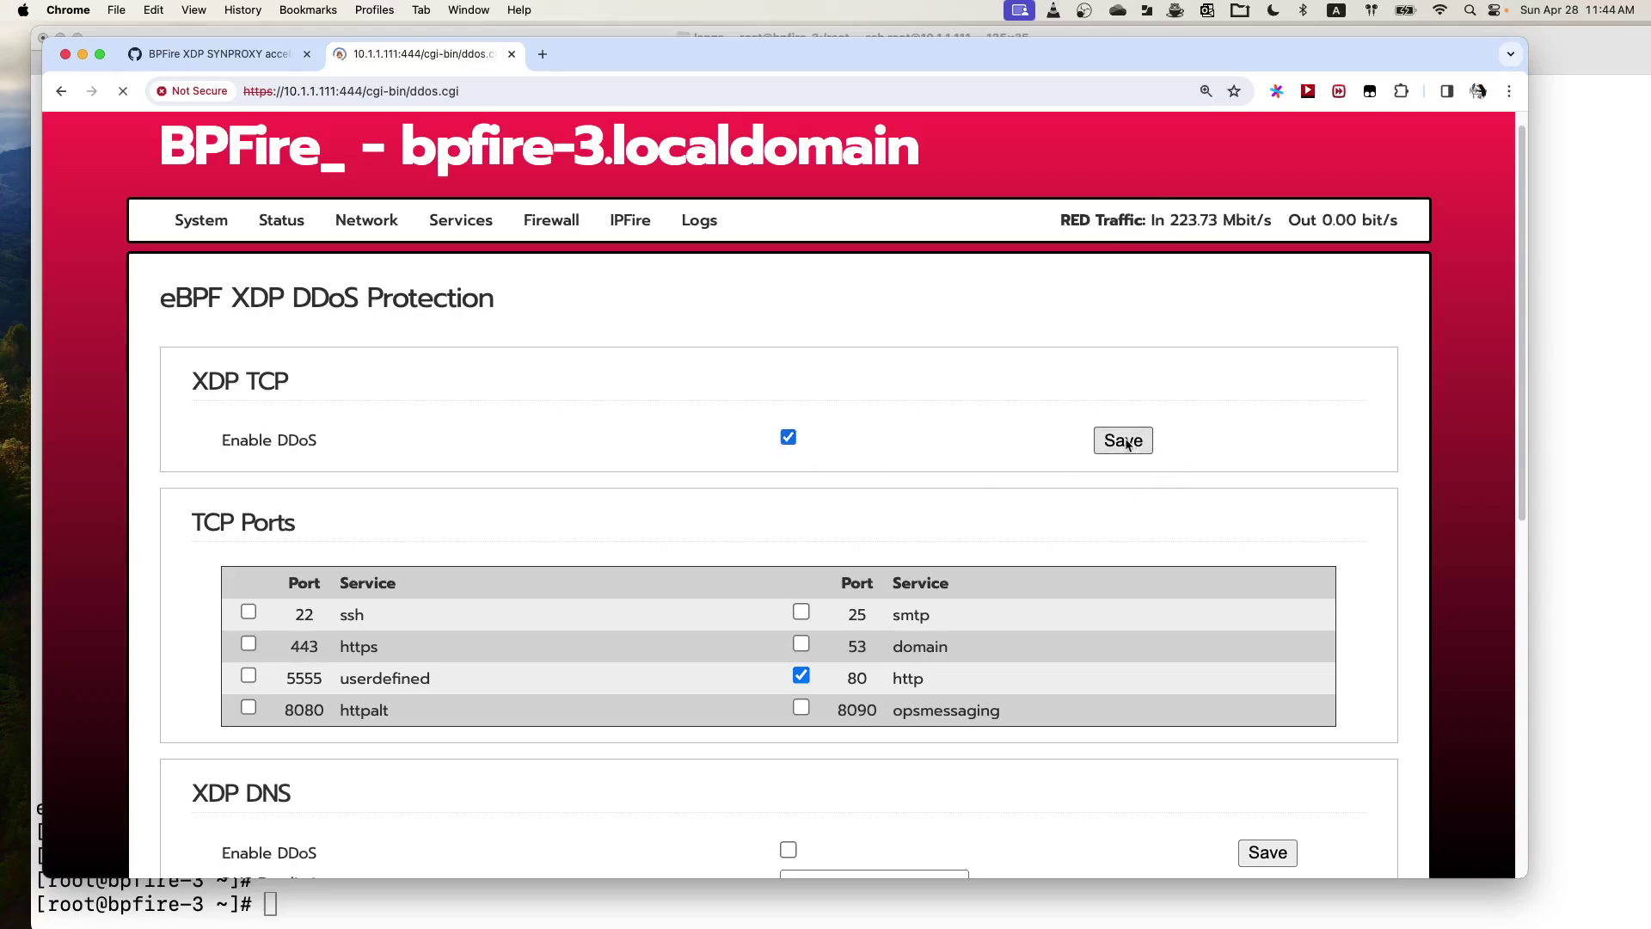
# Step: Highlight the syncookie_xdp program name and its red0 interface in the XDP Program Status table
pyautogui.scroll(-10, 953, 502)
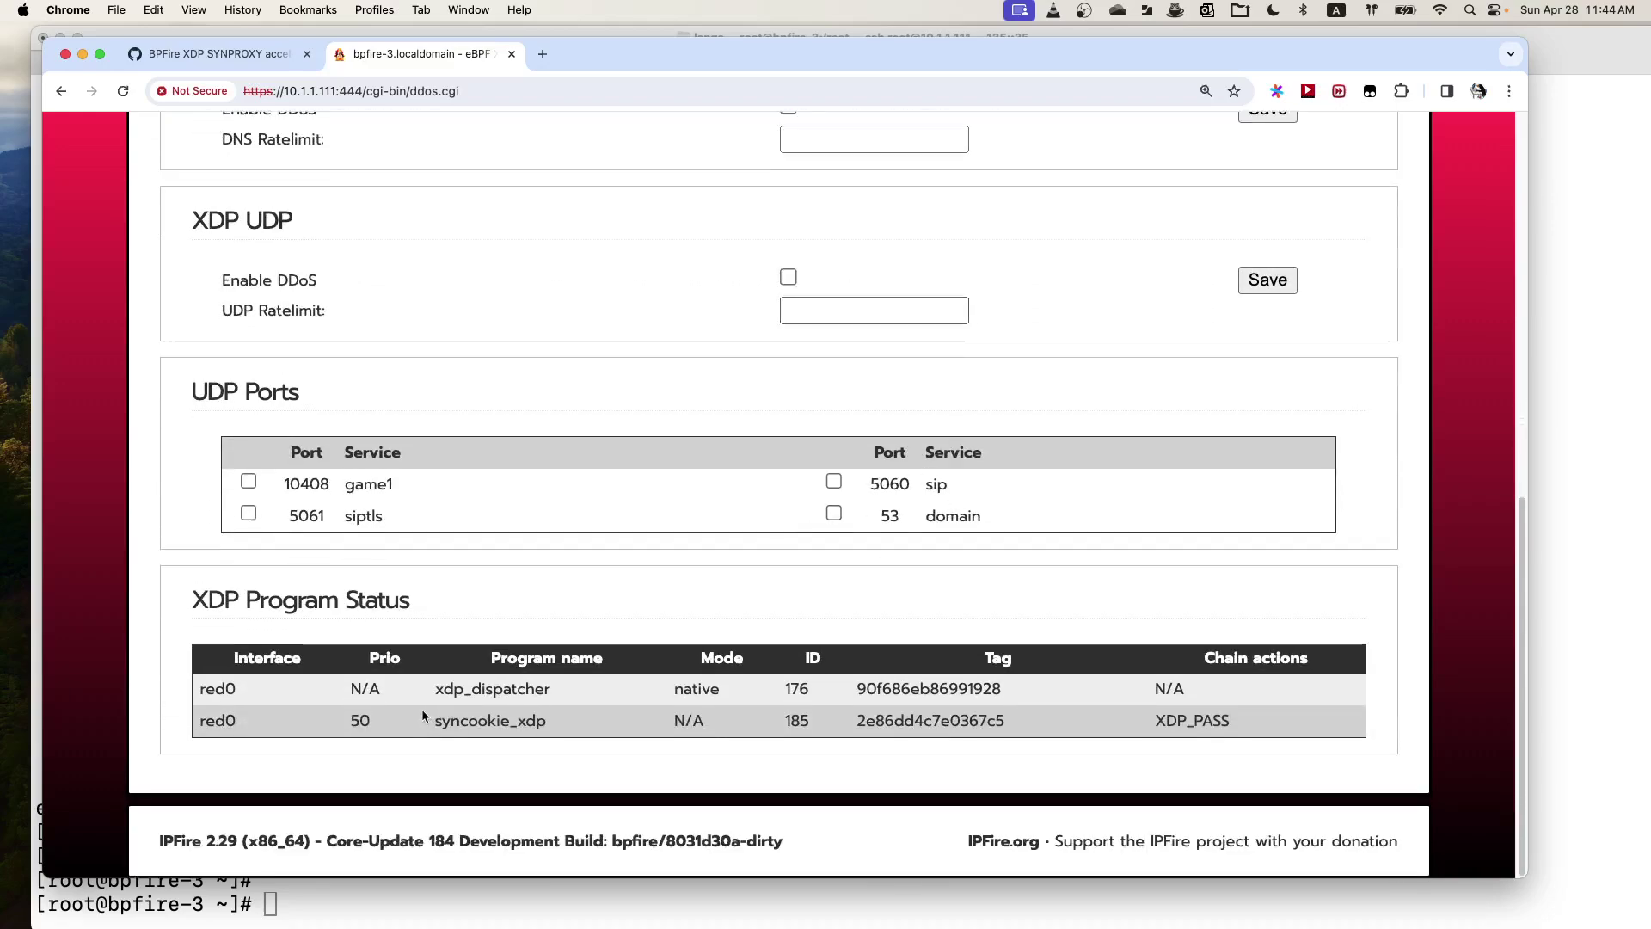
pyautogui.moveTo(436, 720); pyautogui.dragTo(651, 731)
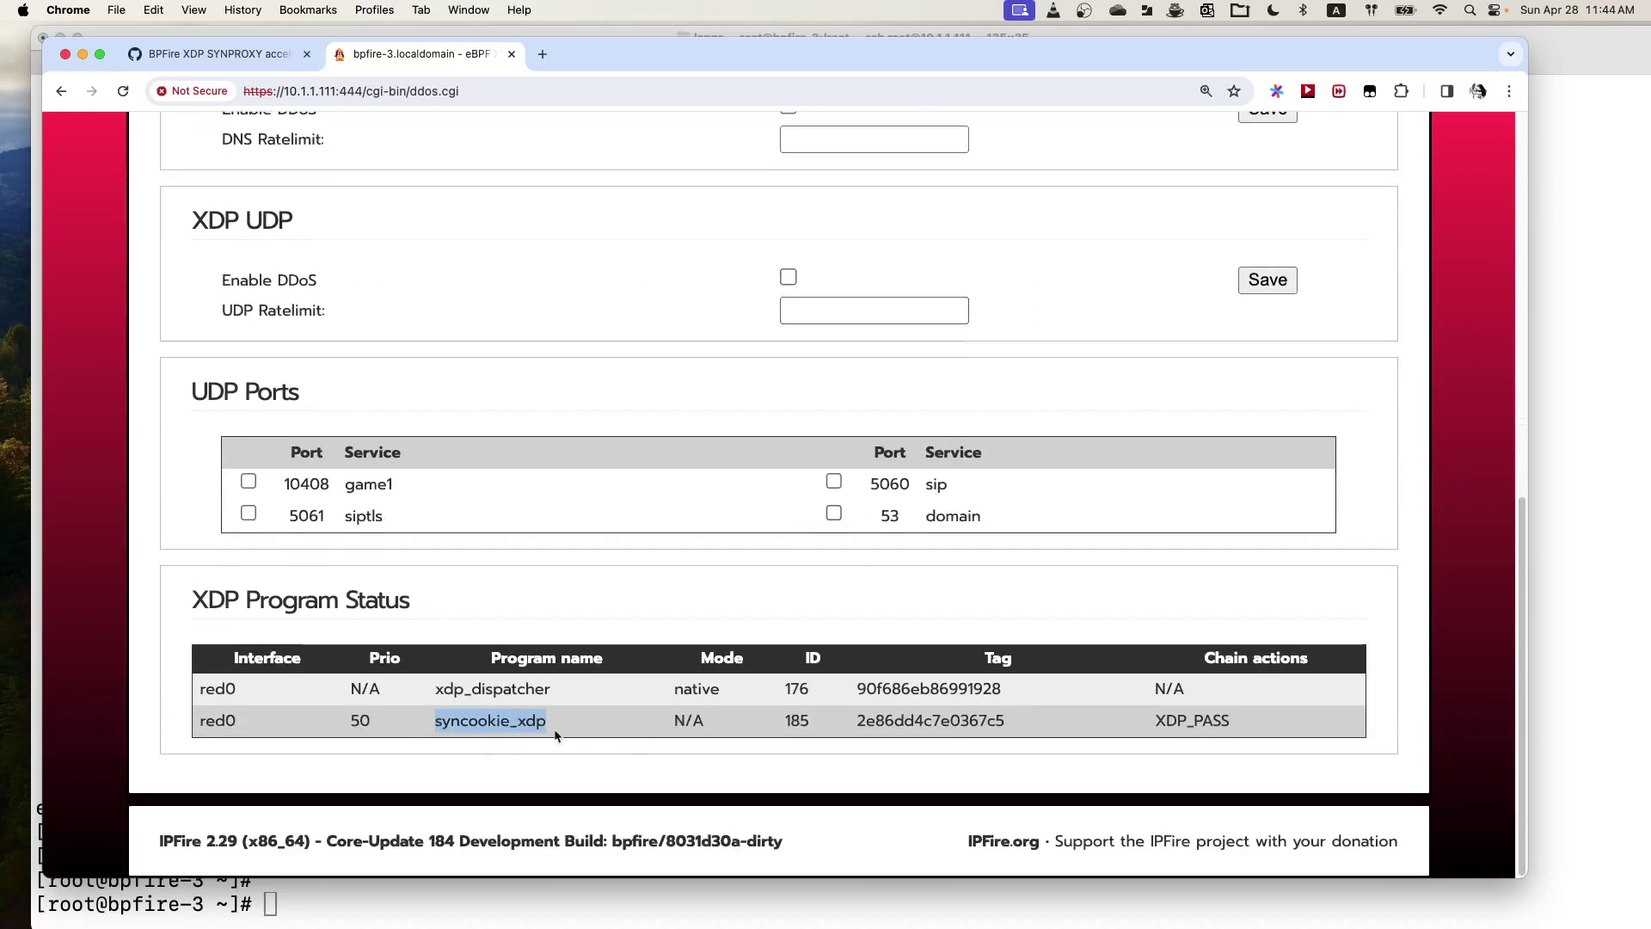
pyautogui.click(244, 716)
pyautogui.click(346, 904)
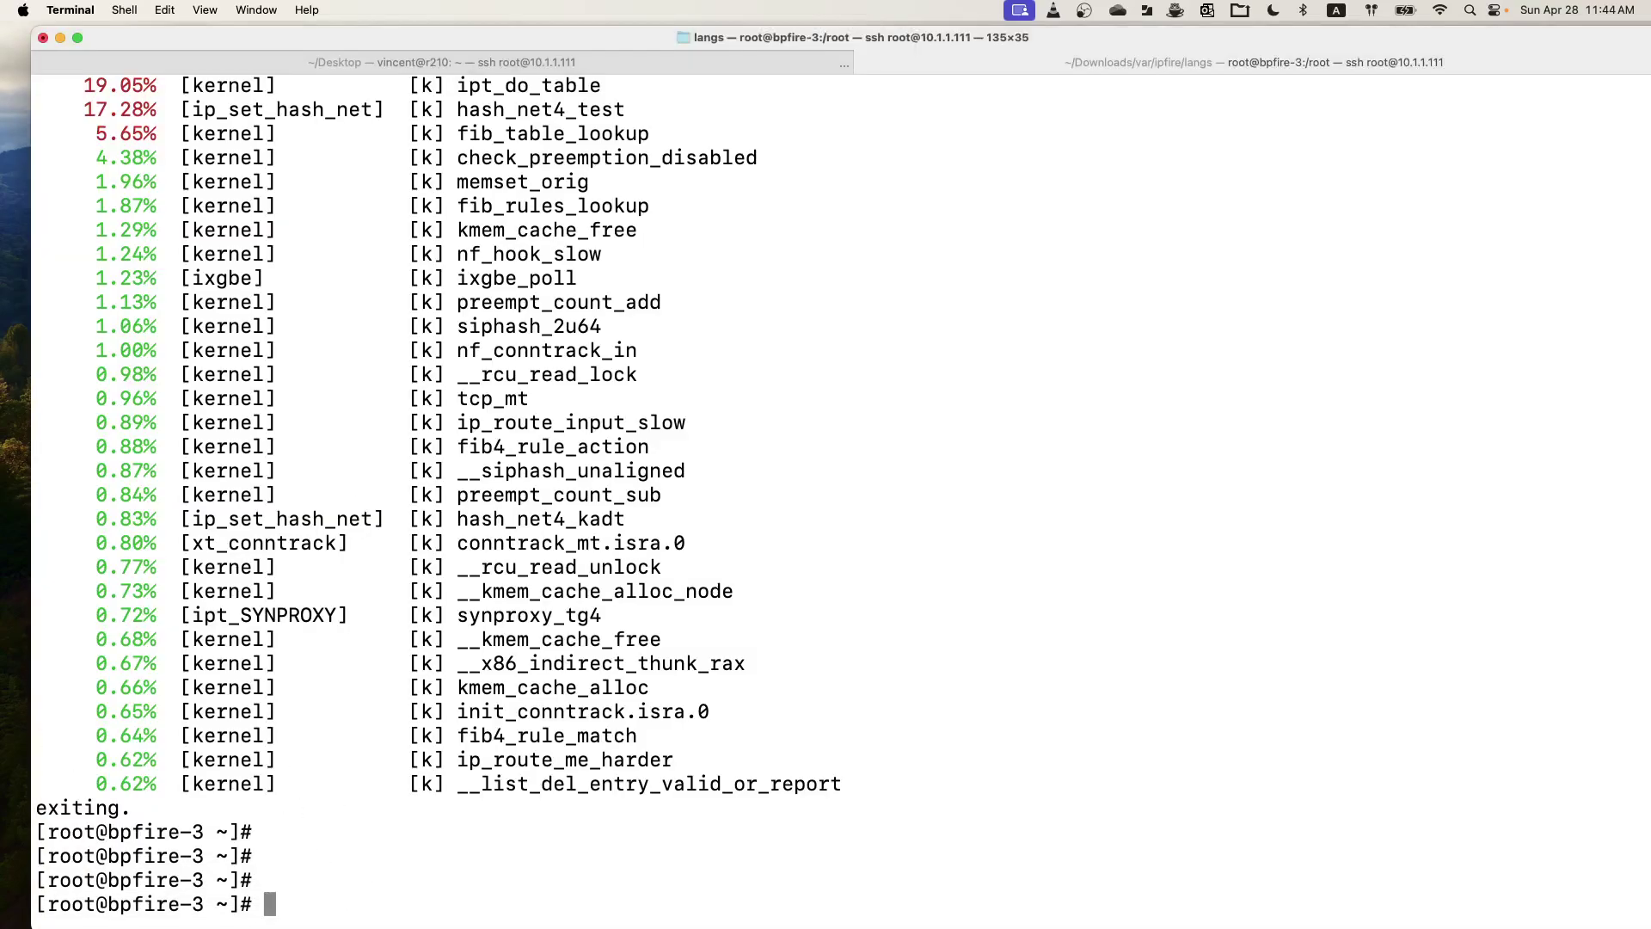
pyautogui.press('super+Tab')
pyautogui.moveTo(239, 722); pyautogui.dragTo(199, 722)
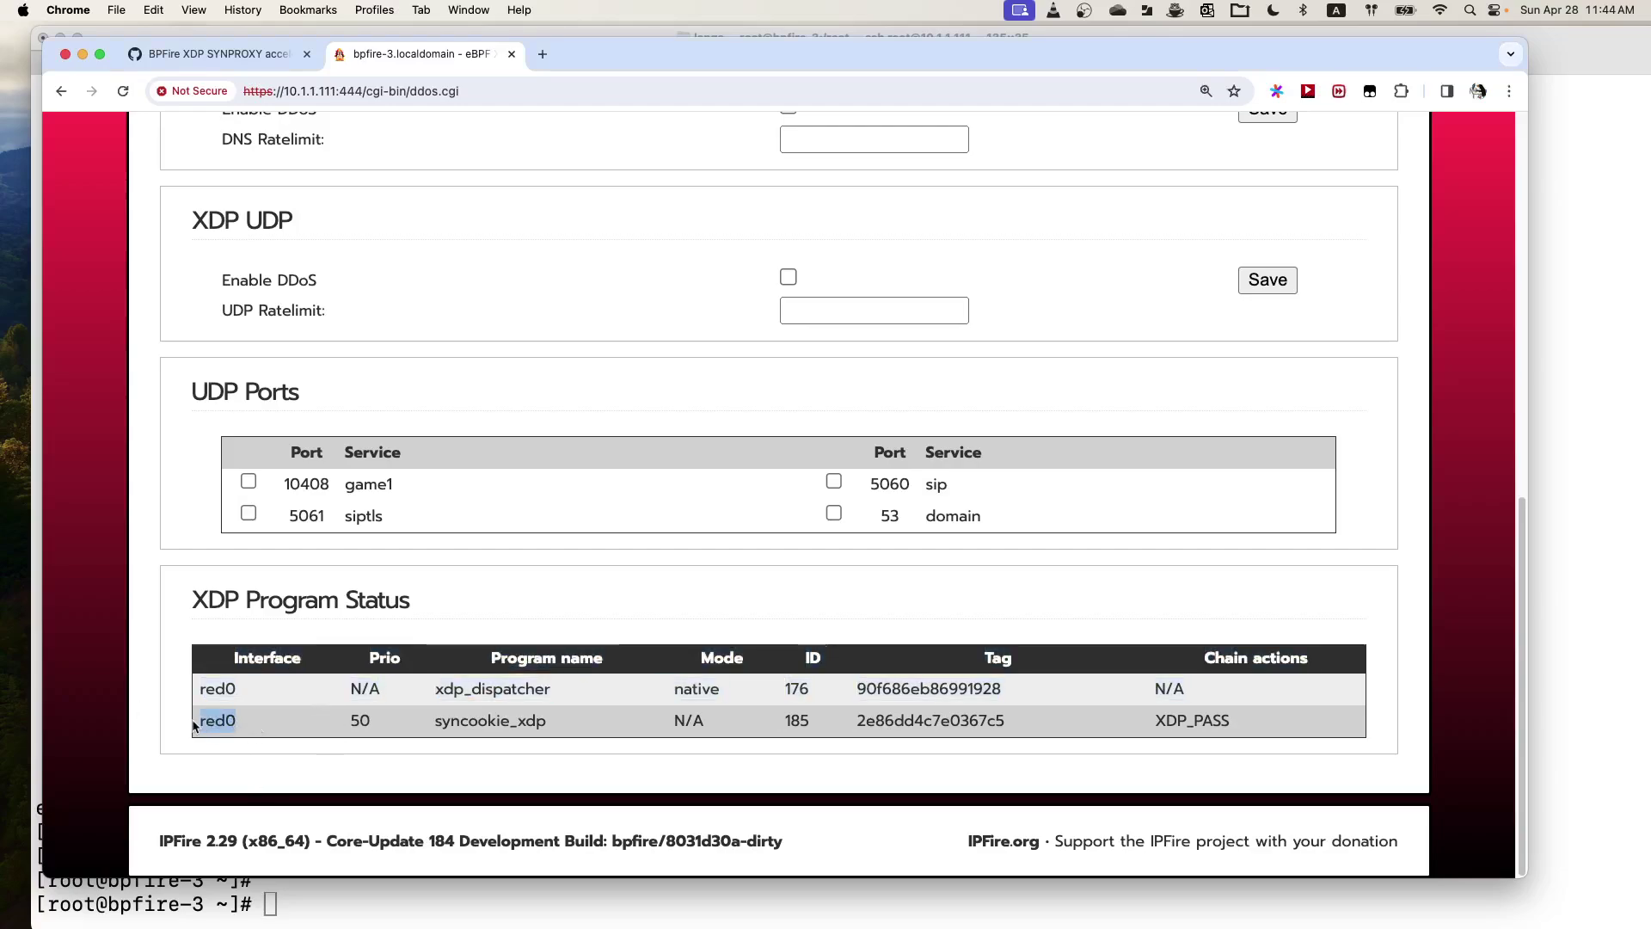
# Step: Switch to Terminal, run xdp-loader status on the firewall, and add a few blank prompt lines
pyautogui.click(351, 901)
pyautogui.write('xdp-loader status')
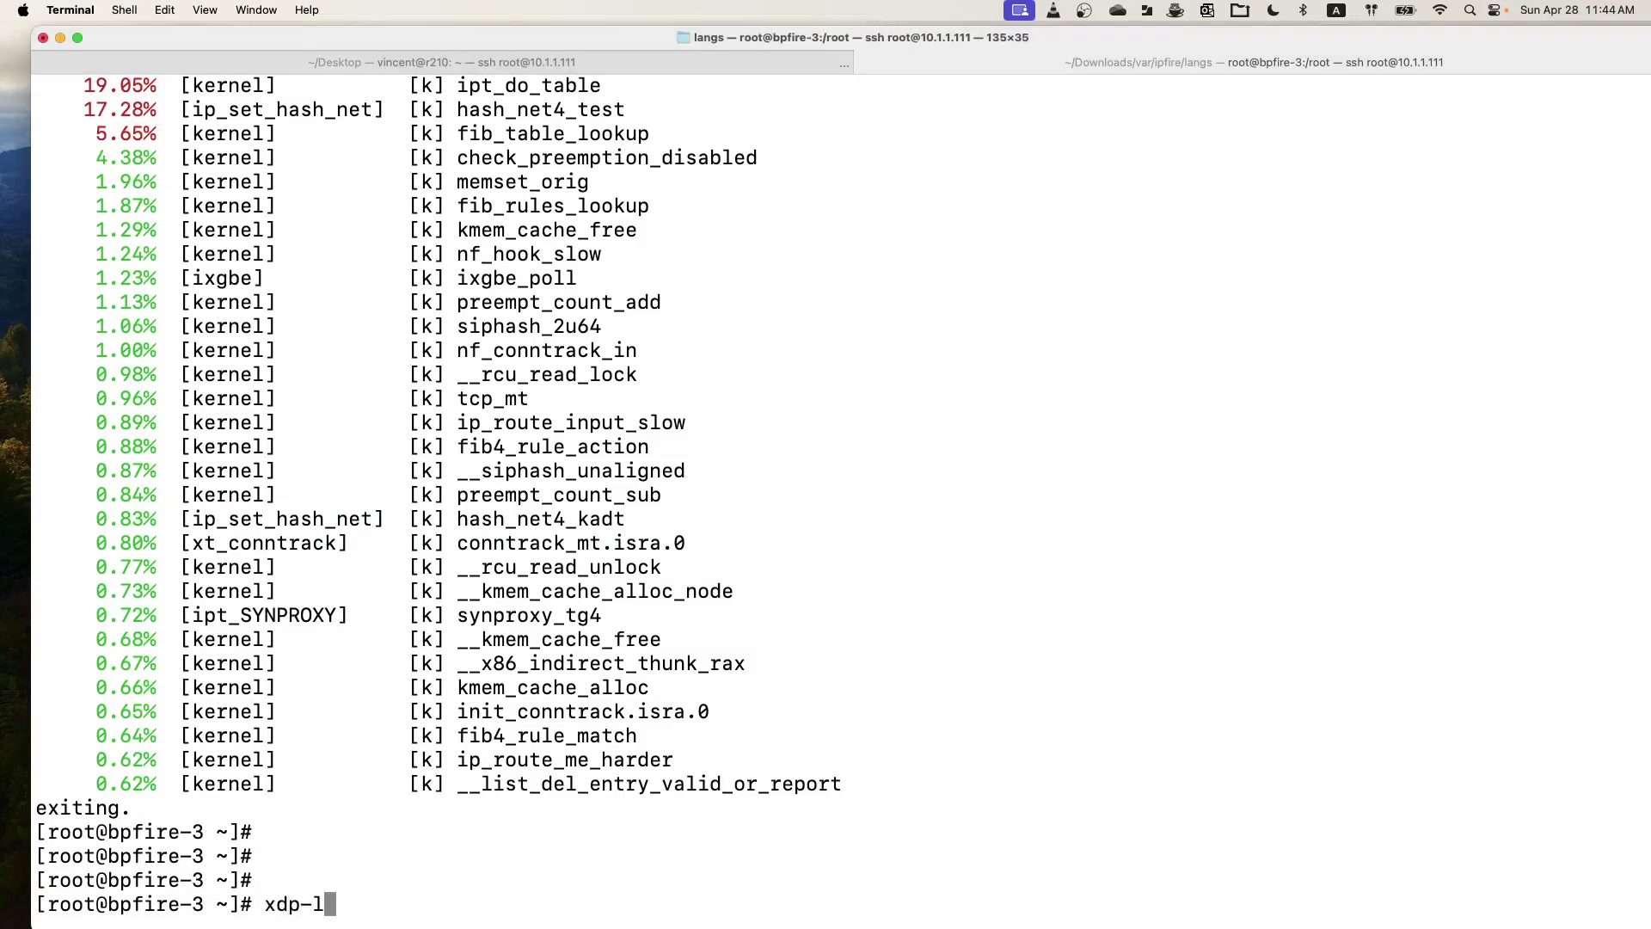
pyautogui.press('Return')
pyautogui.press('Return')
pyautogui.press('Return')
pyautogui.press('Return')
pyautogui.press('Return')
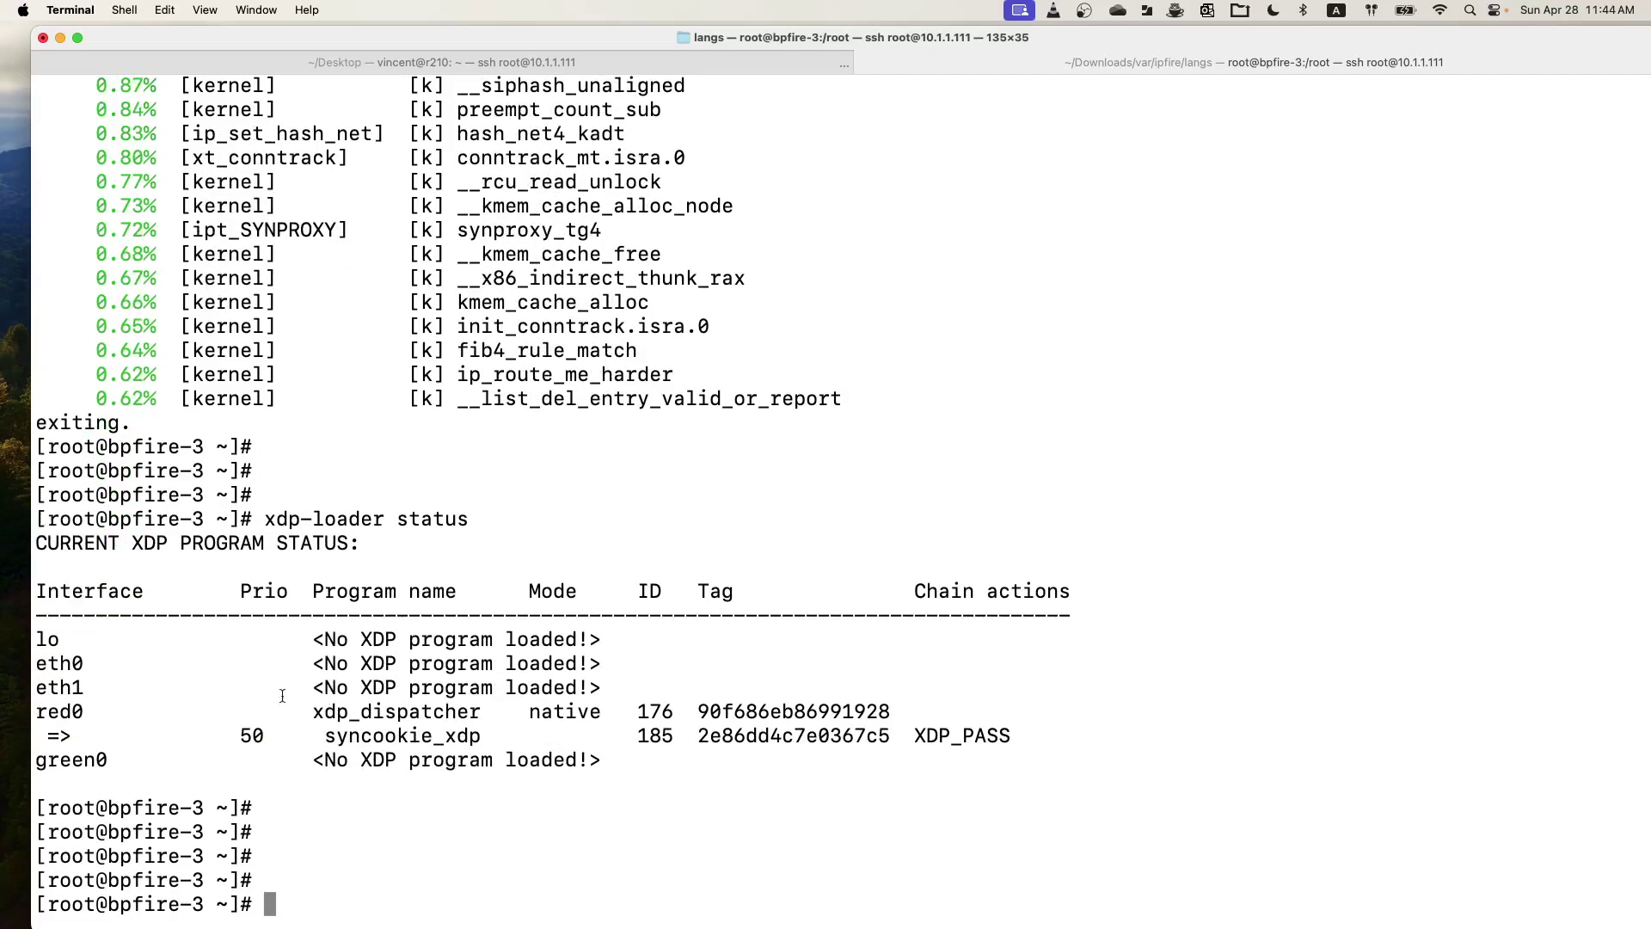
# Step: Highlight the red0 xdp_dispatcher and syncookie_xdp rows in the xdp-loader output, and clear the selection
pyautogui.moveTo(35, 710); pyautogui.dragTo(976, 735)
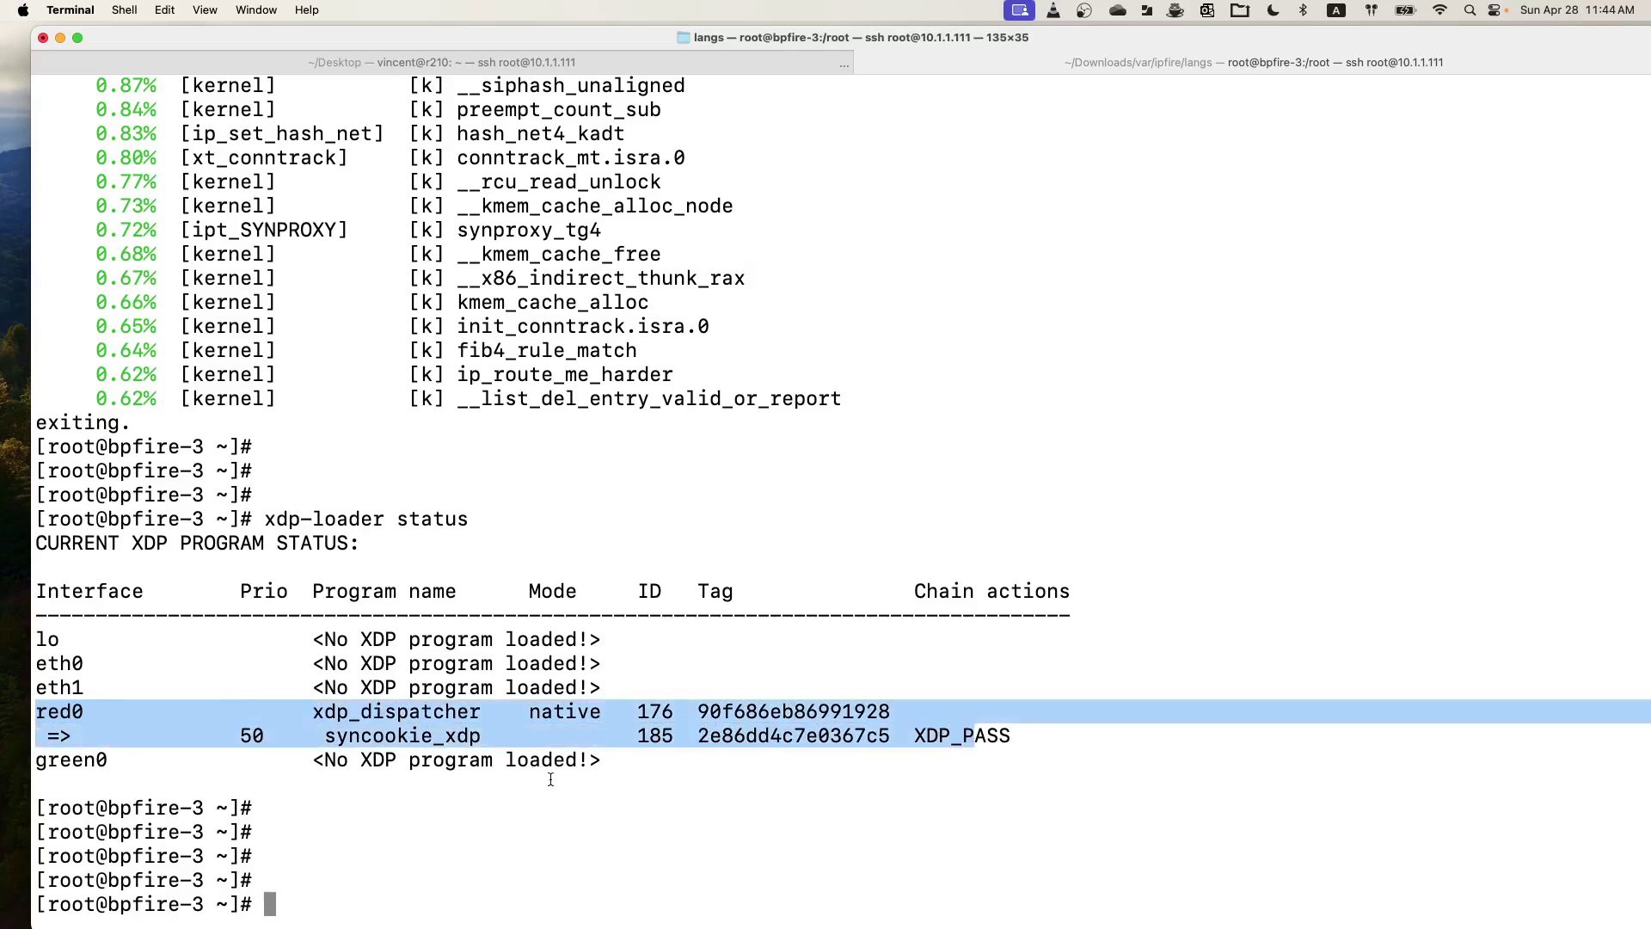
pyautogui.click(146, 725)
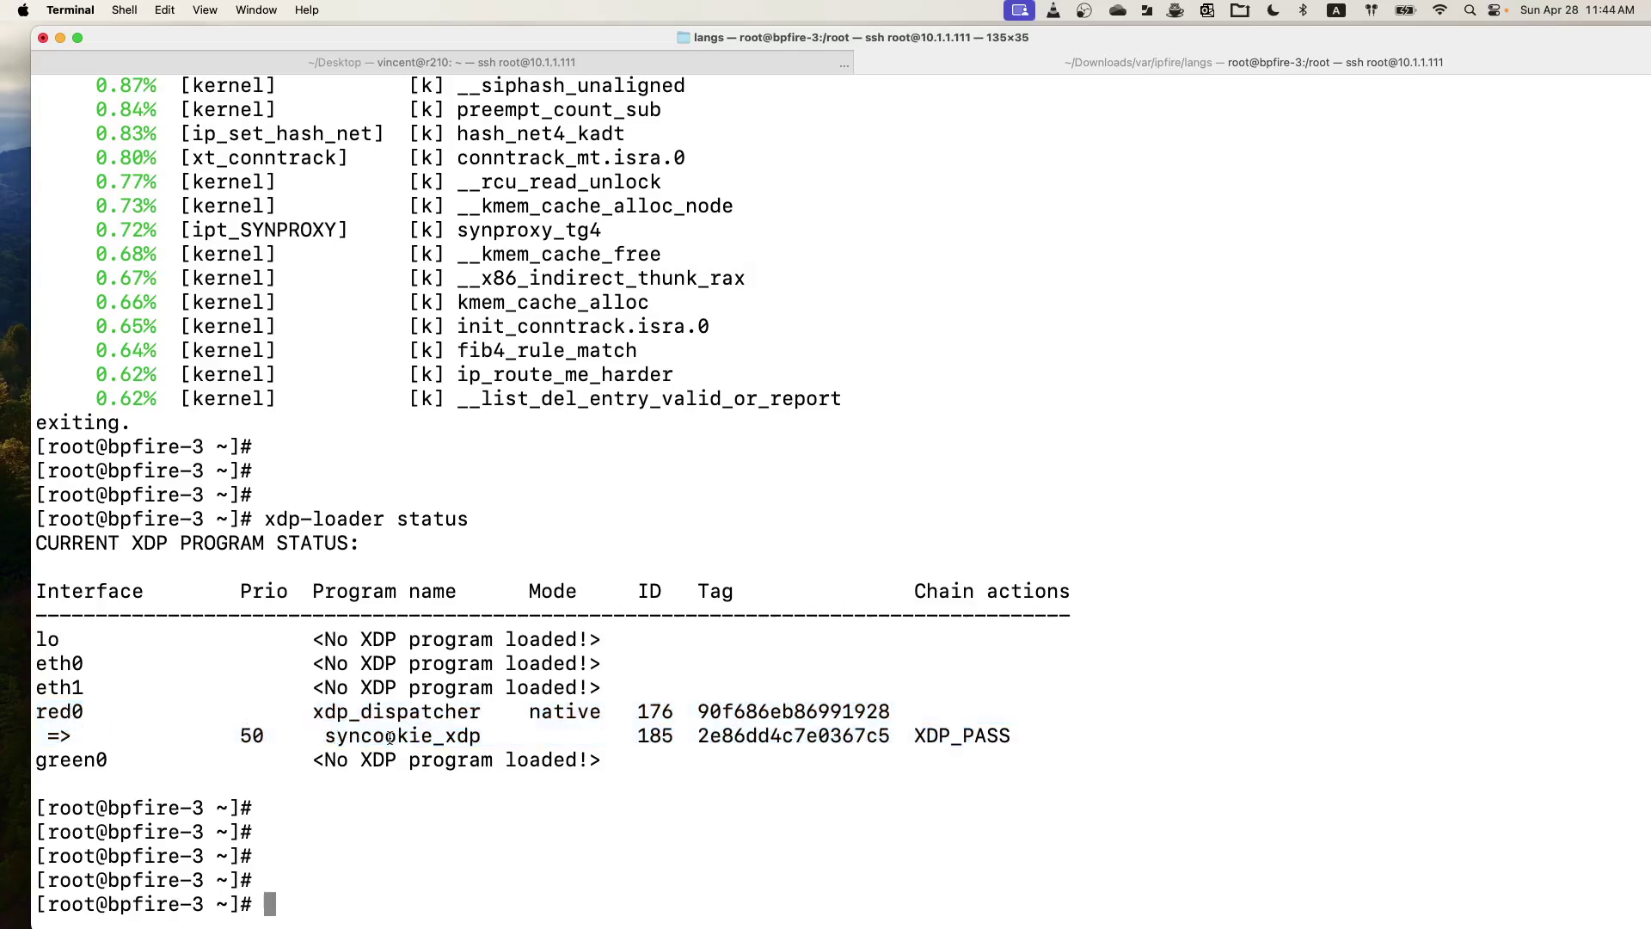
pyautogui.scroll(1, 503, 736)
pyautogui.scroll(-1, 503, 736)
pyautogui.scroll(1, 503, 736)
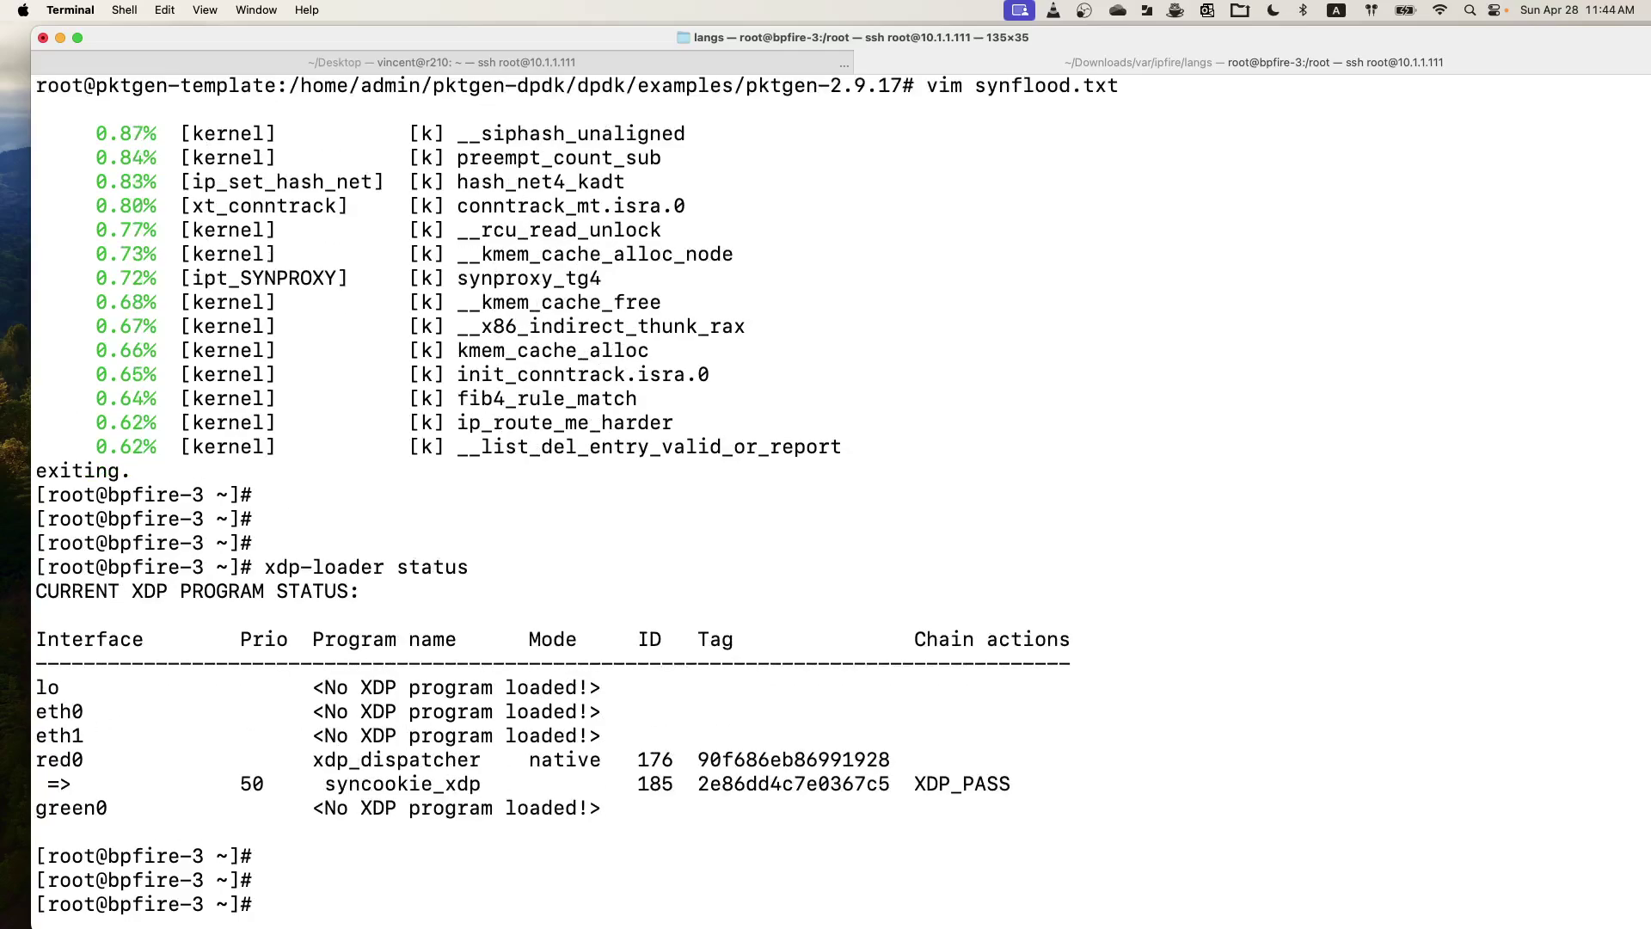
# Step: Switch back to Chrome and highlight the incoming RED traffic rate on the eBPF XDP DDoS Protection page
pyautogui.press('super+Tab')
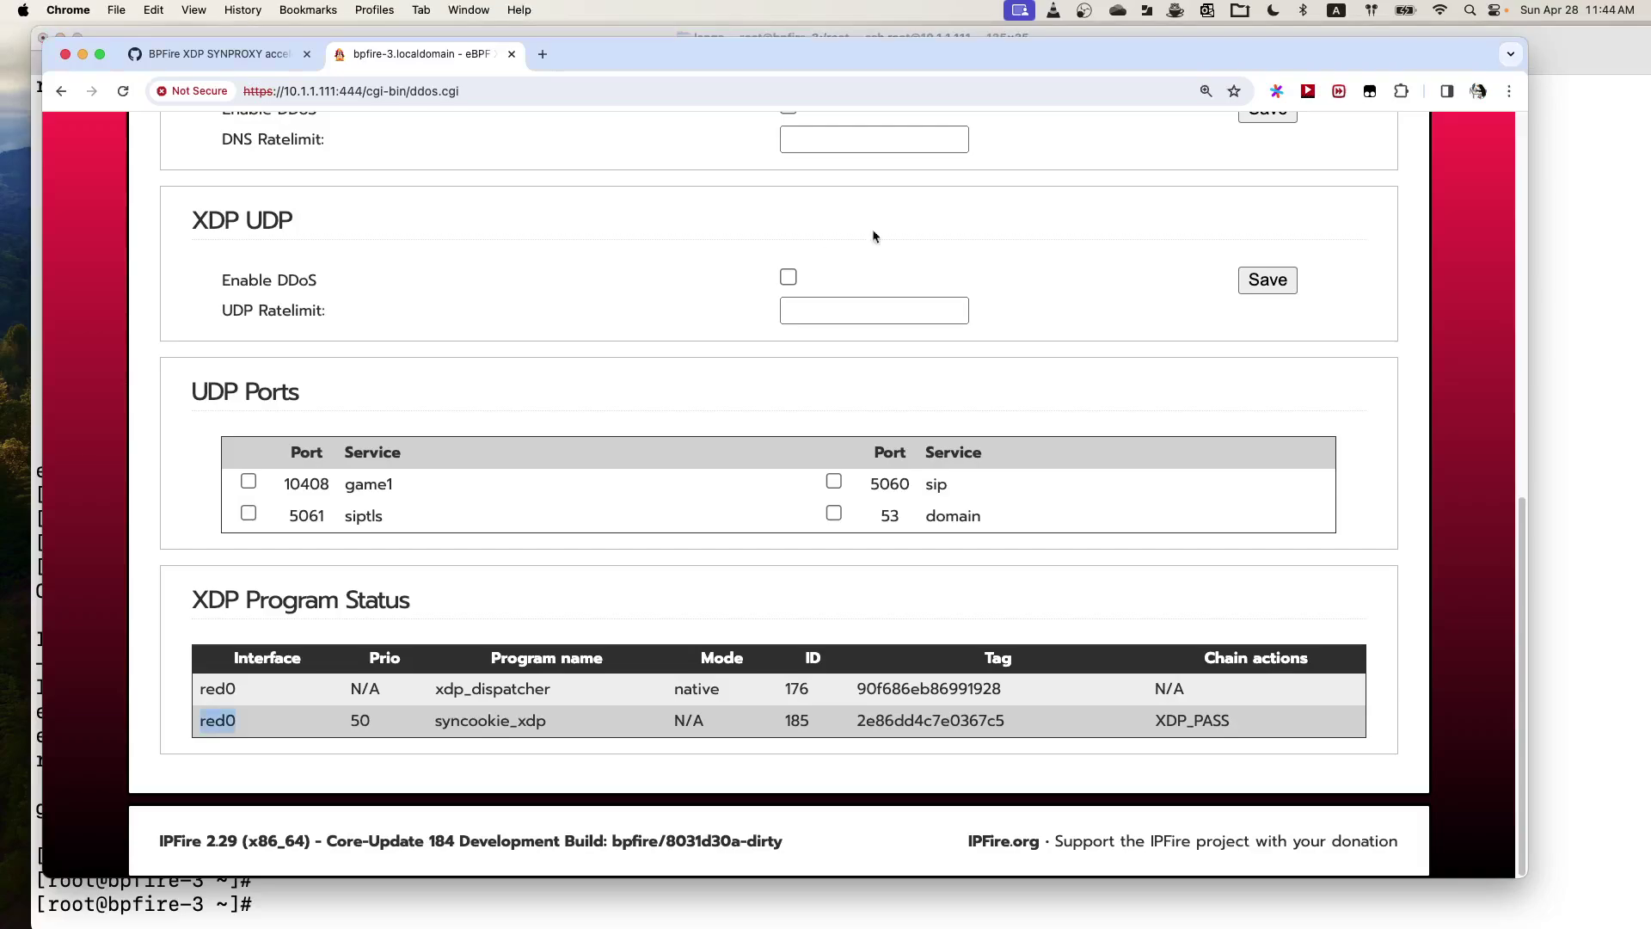
pyautogui.scroll(10, 1183, 310)
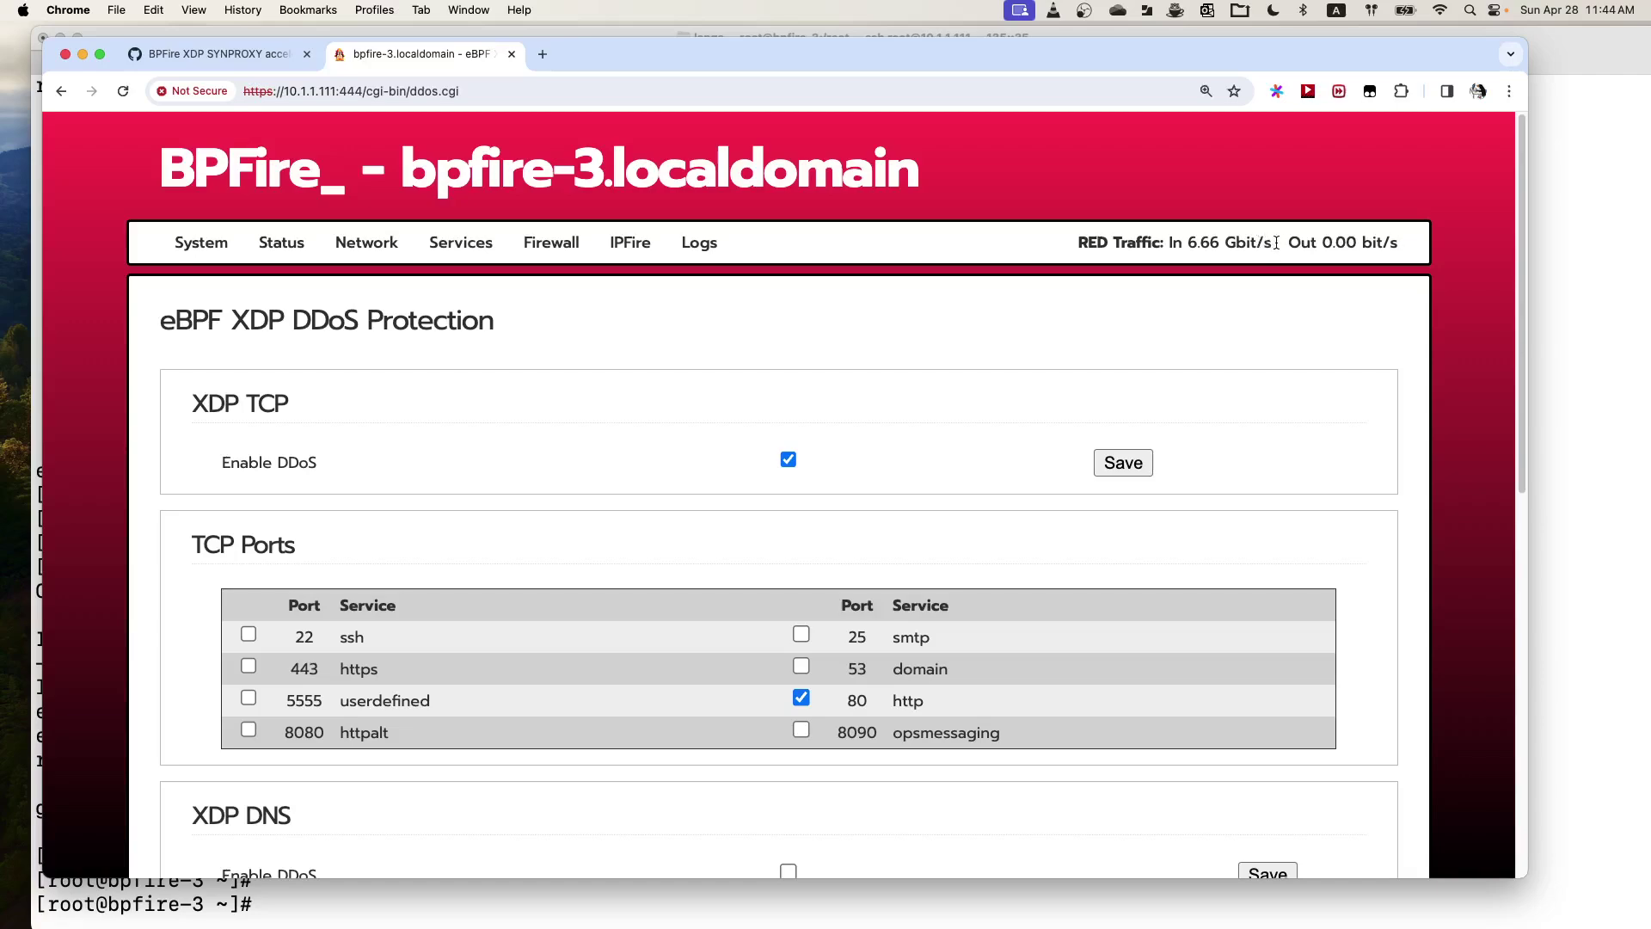
pyautogui.moveTo(1277, 243); pyautogui.dragTo(1181, 247)
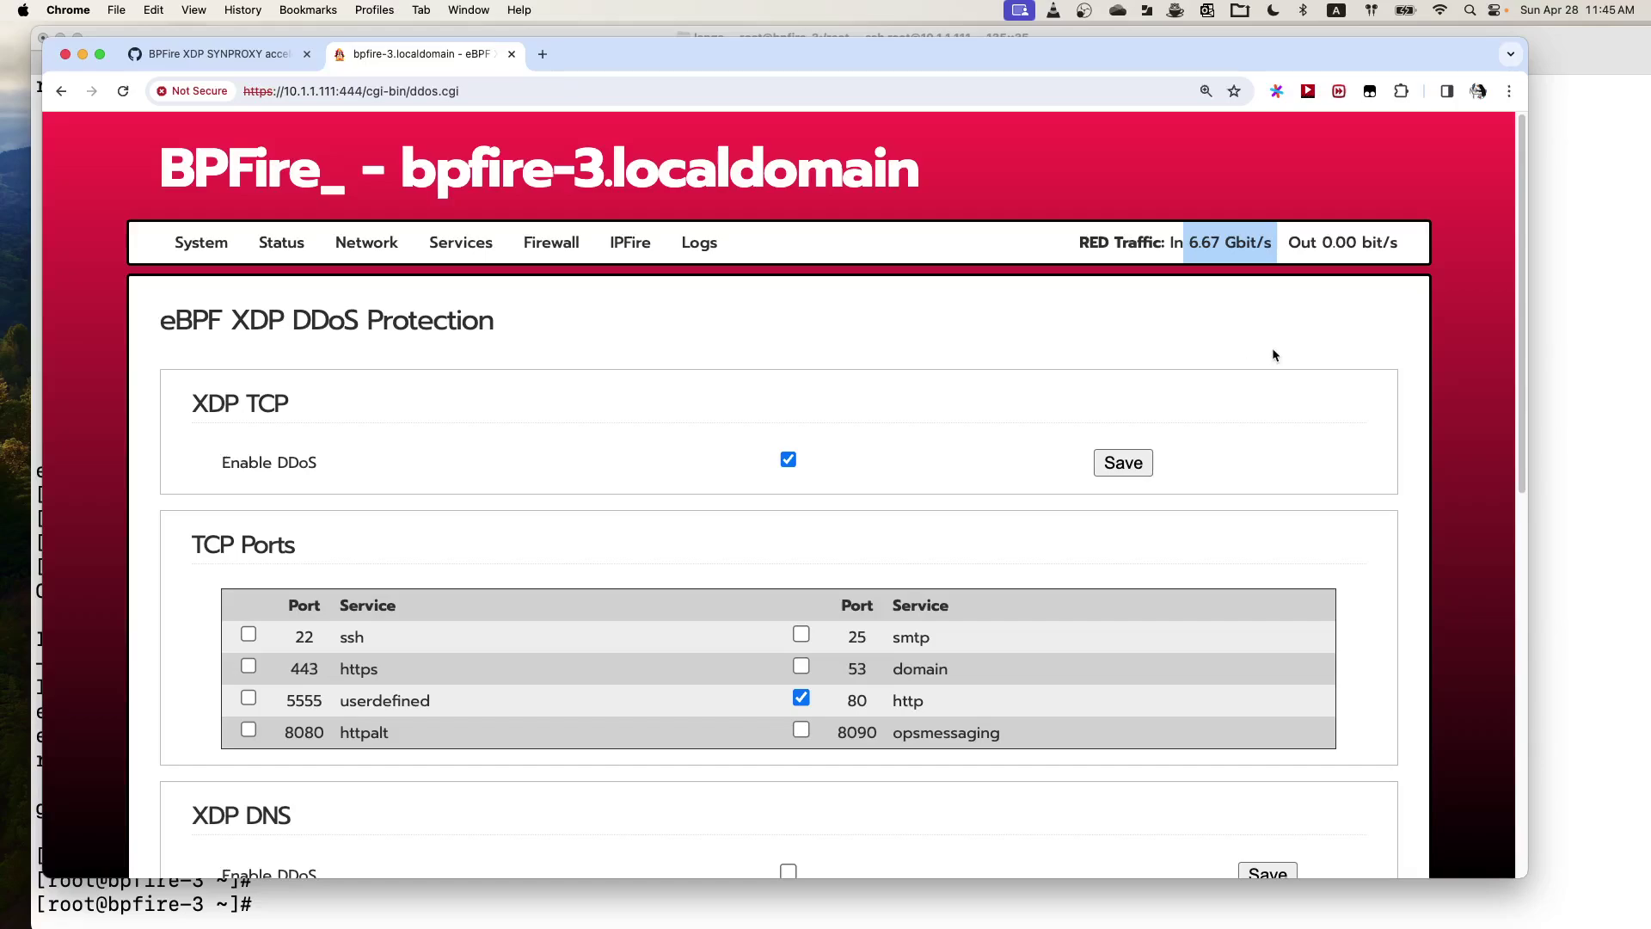
pyautogui.scroll(-2, 1276, 353)
pyautogui.scroll(-10, 1276, 352)
pyautogui.scroll(1, 538, 410)
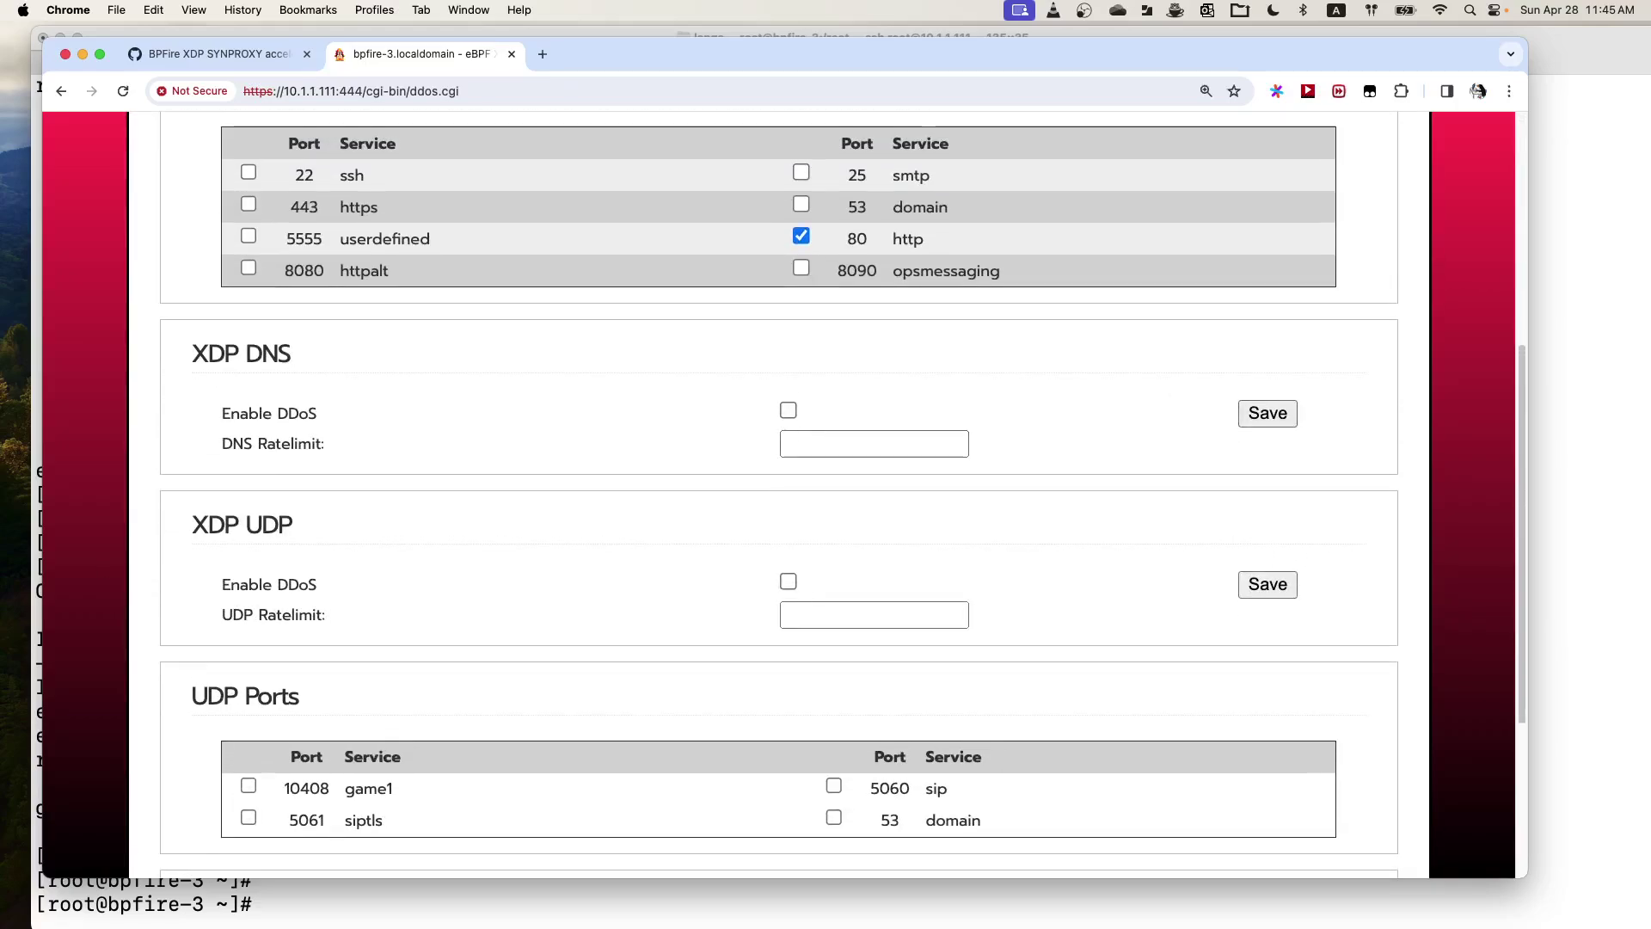
# Step: Switch to Terminal and run top to monitor the CPU load with XDP acceleration enabled
pyautogui.press('super+Tab')
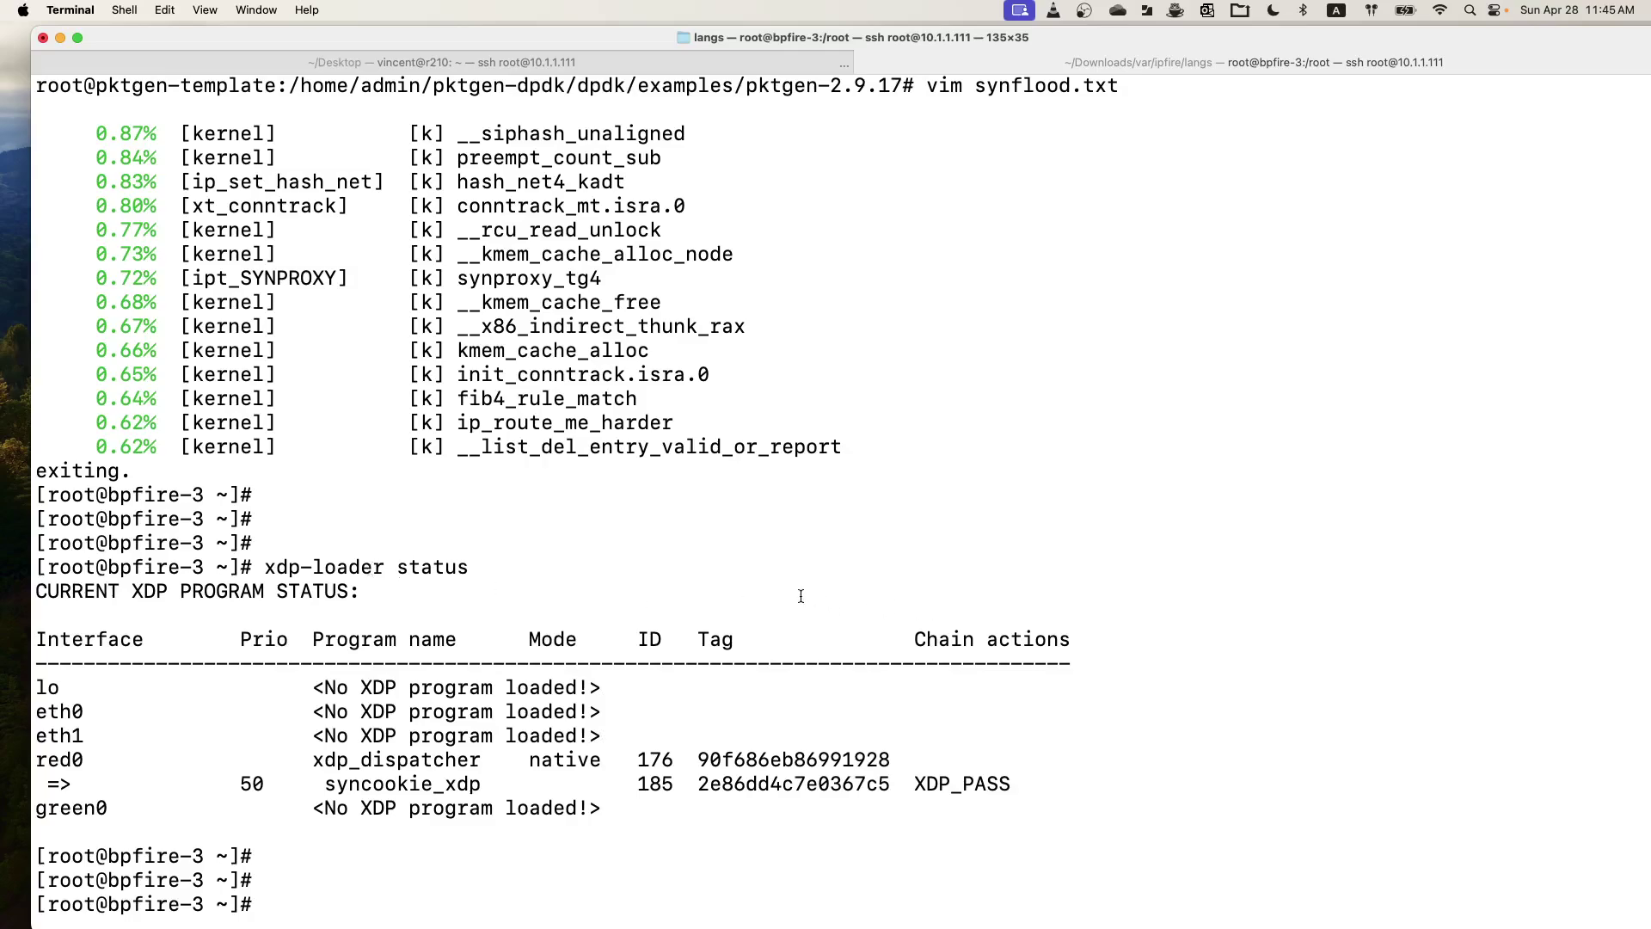
pyautogui.press('Return')
pyautogui.press('Return')
pyautogui.write('top')
pyautogui.press('Return')
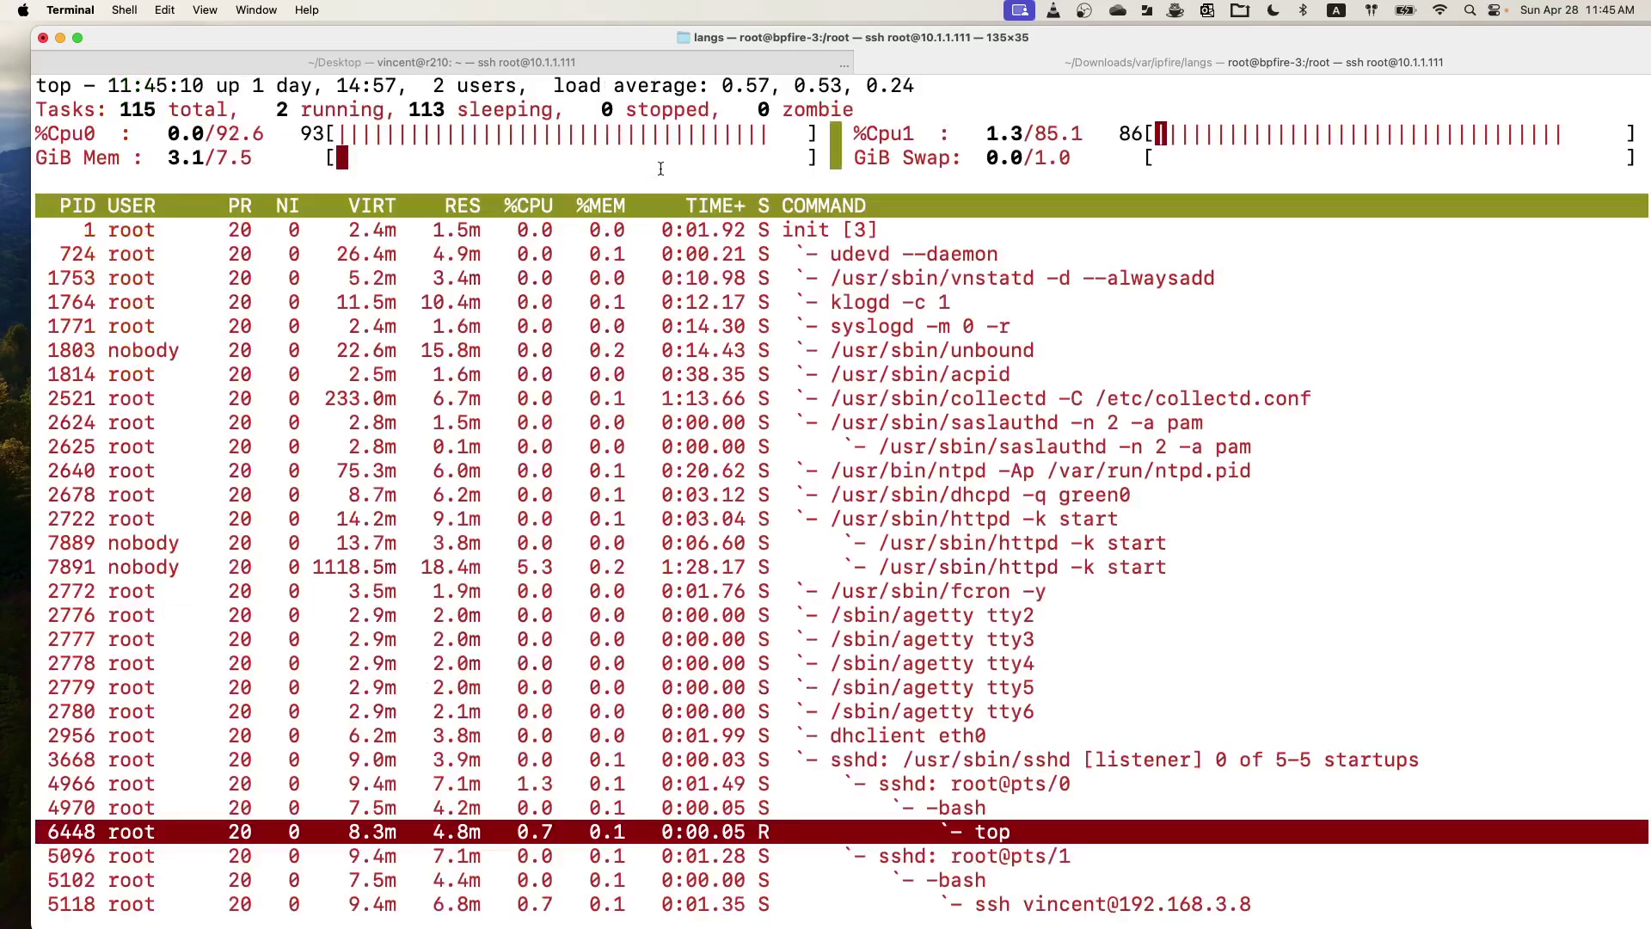
# Step: Highlight the system load percentages of Cpu0 and Cpu1 in top to compare the two cores
pyautogui.moveTo(217, 134); pyautogui.dragTo(264, 133)
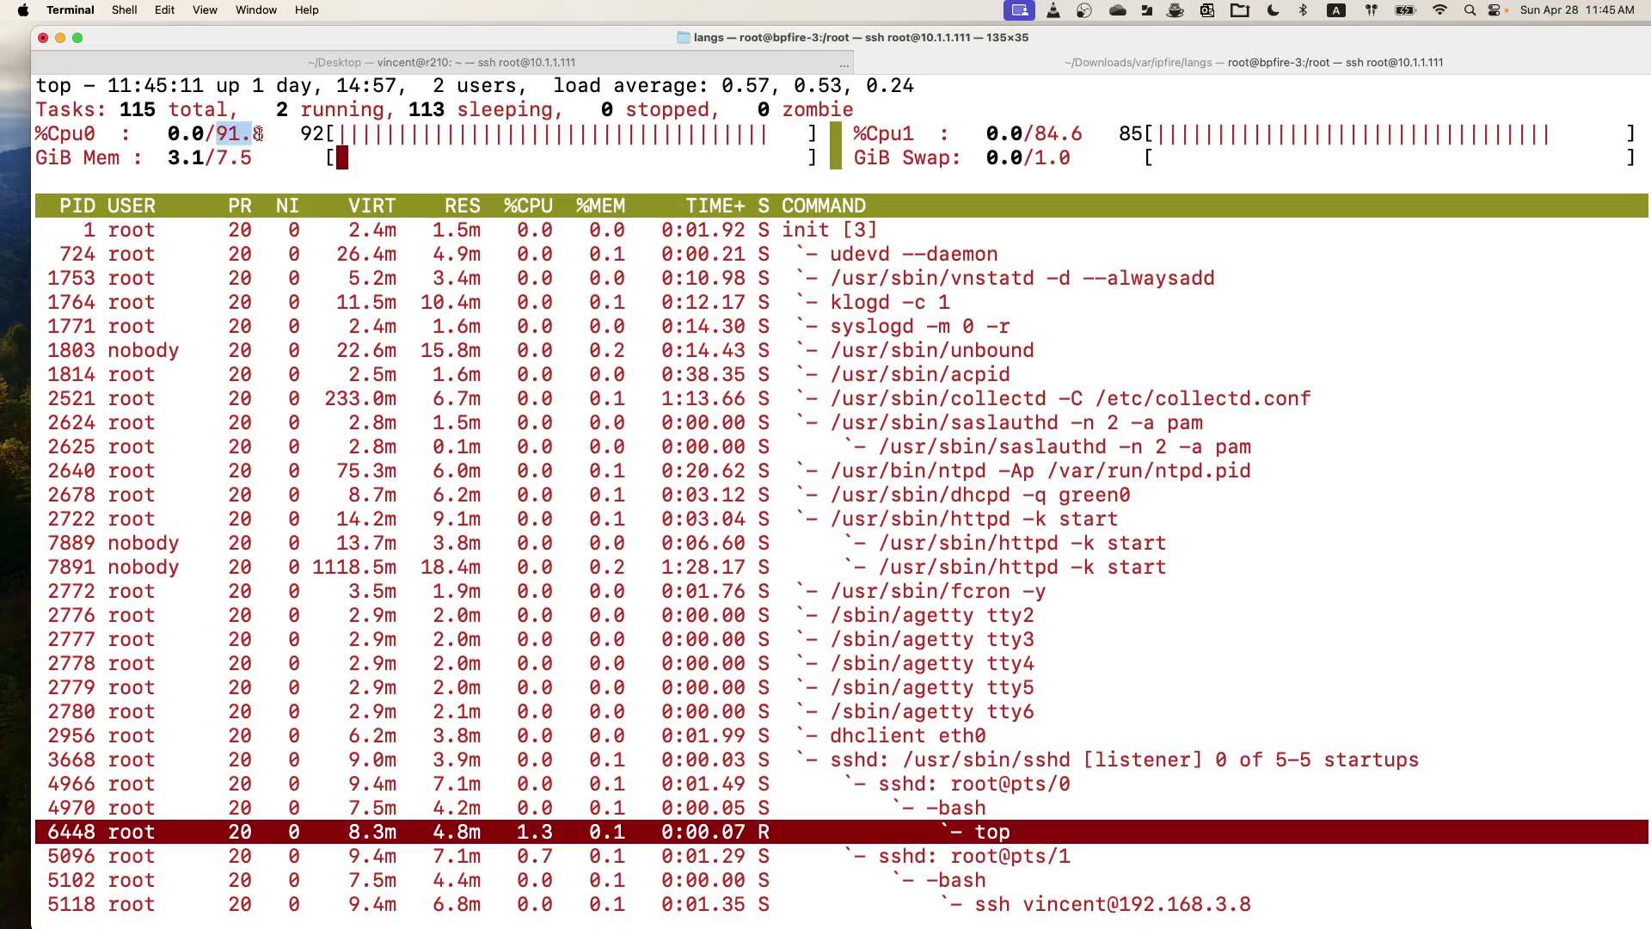
pyautogui.moveTo(1035, 134); pyautogui.dragTo(1089, 139)
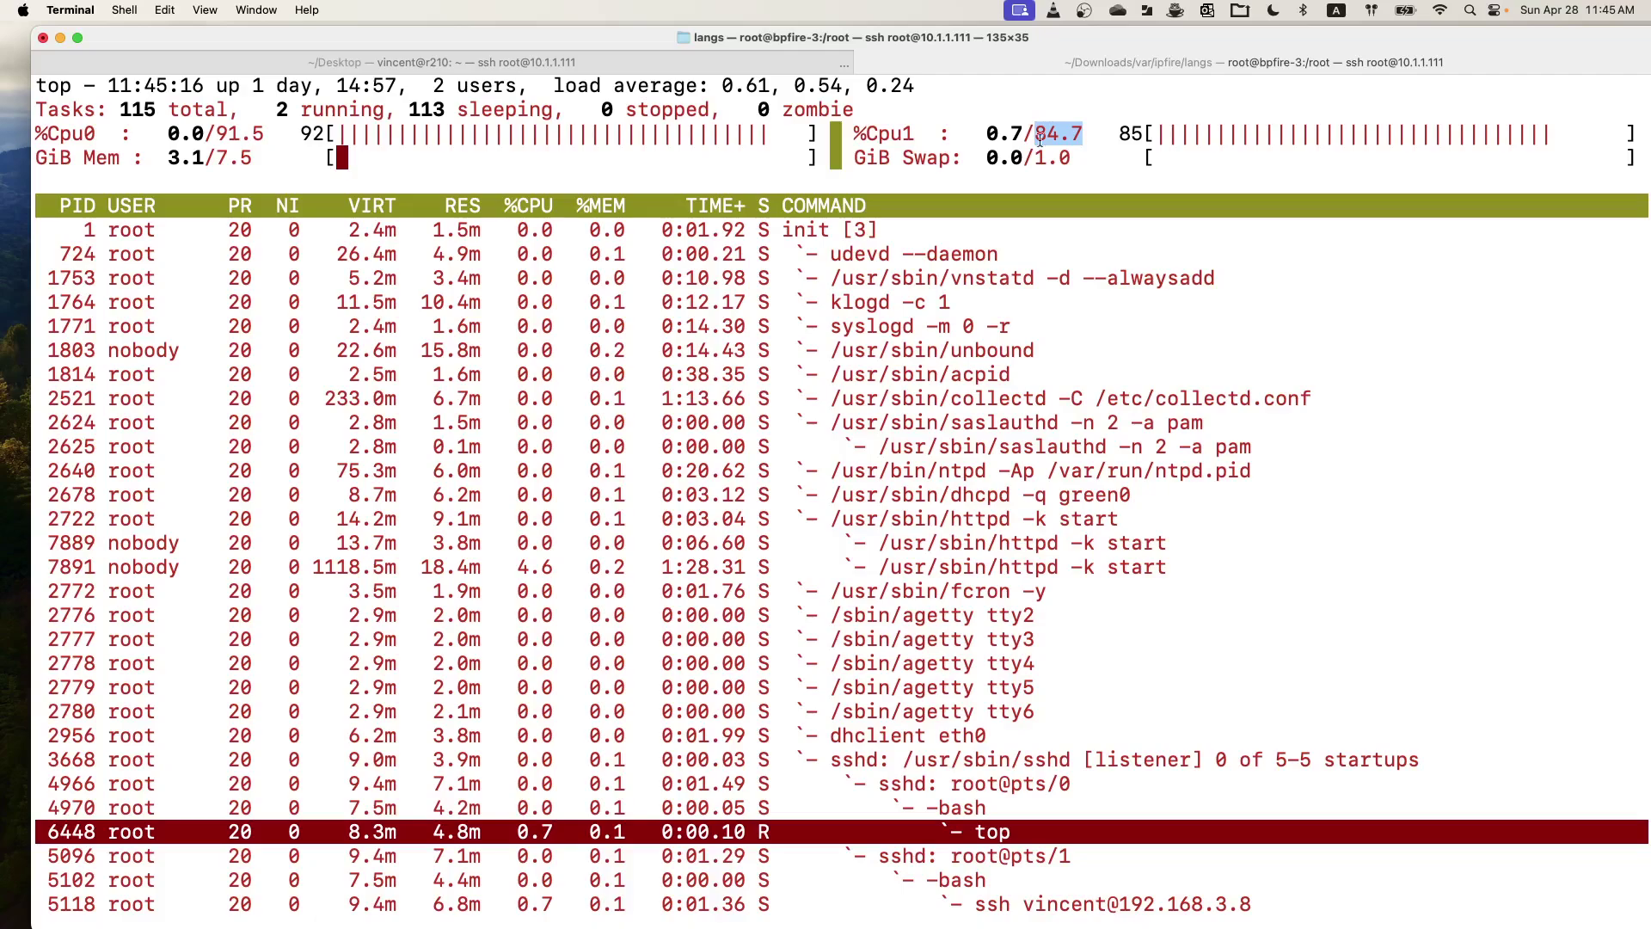
pyautogui.moveTo(217, 134); pyautogui.dragTo(266, 133)
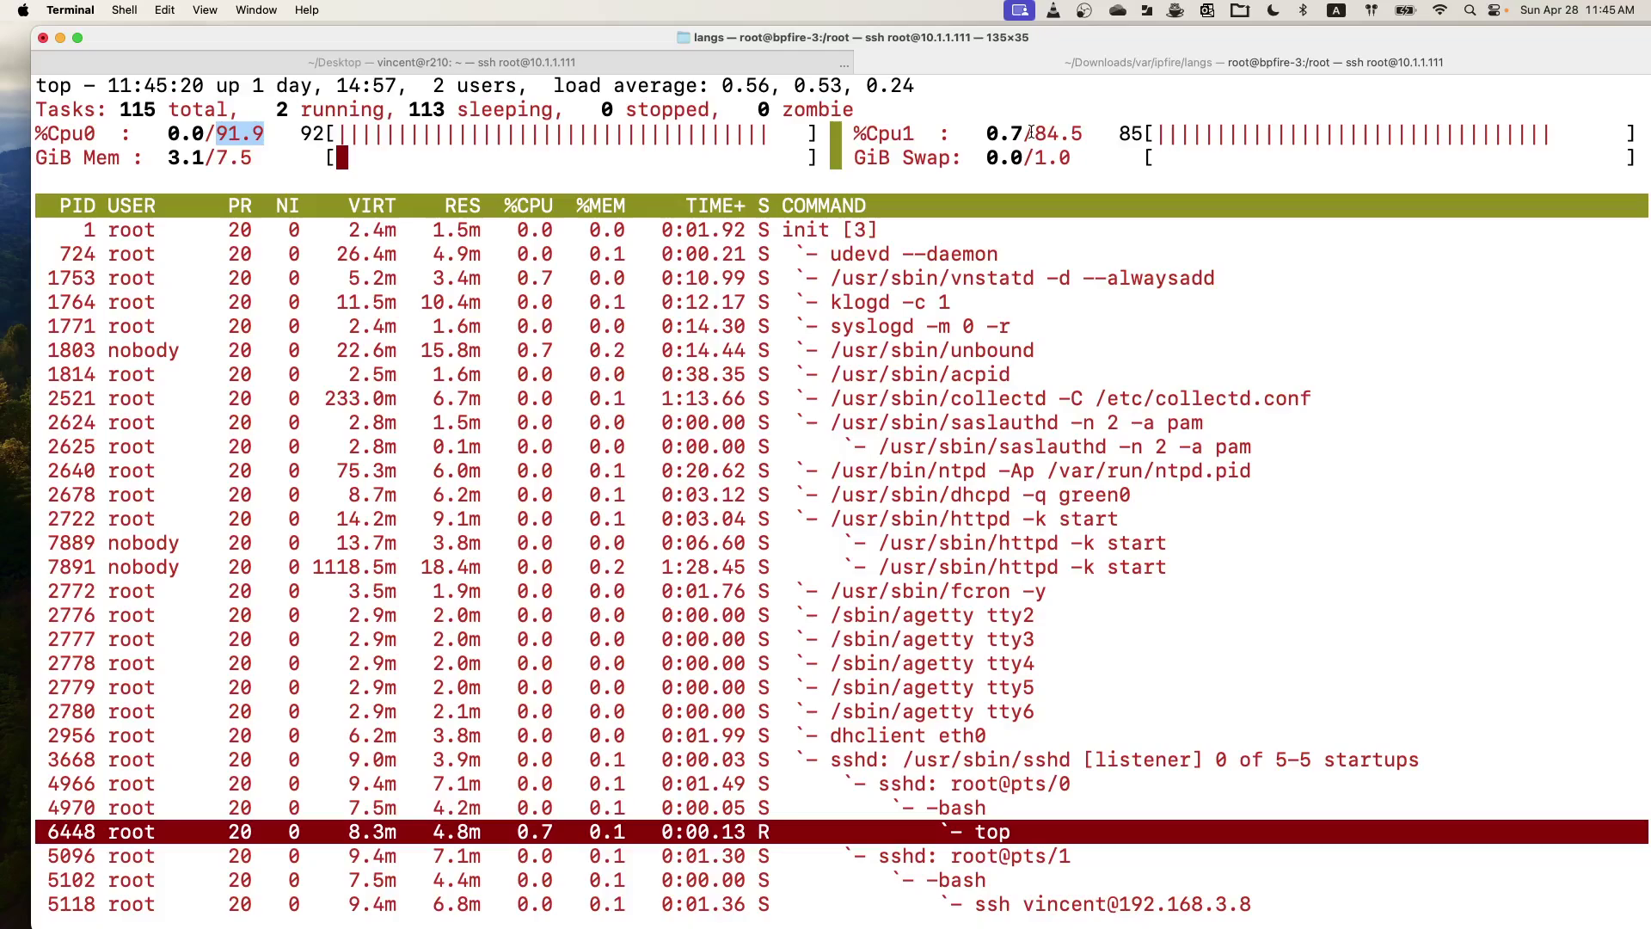
pyautogui.moveTo(1032, 133); pyautogui.dragTo(1106, 134)
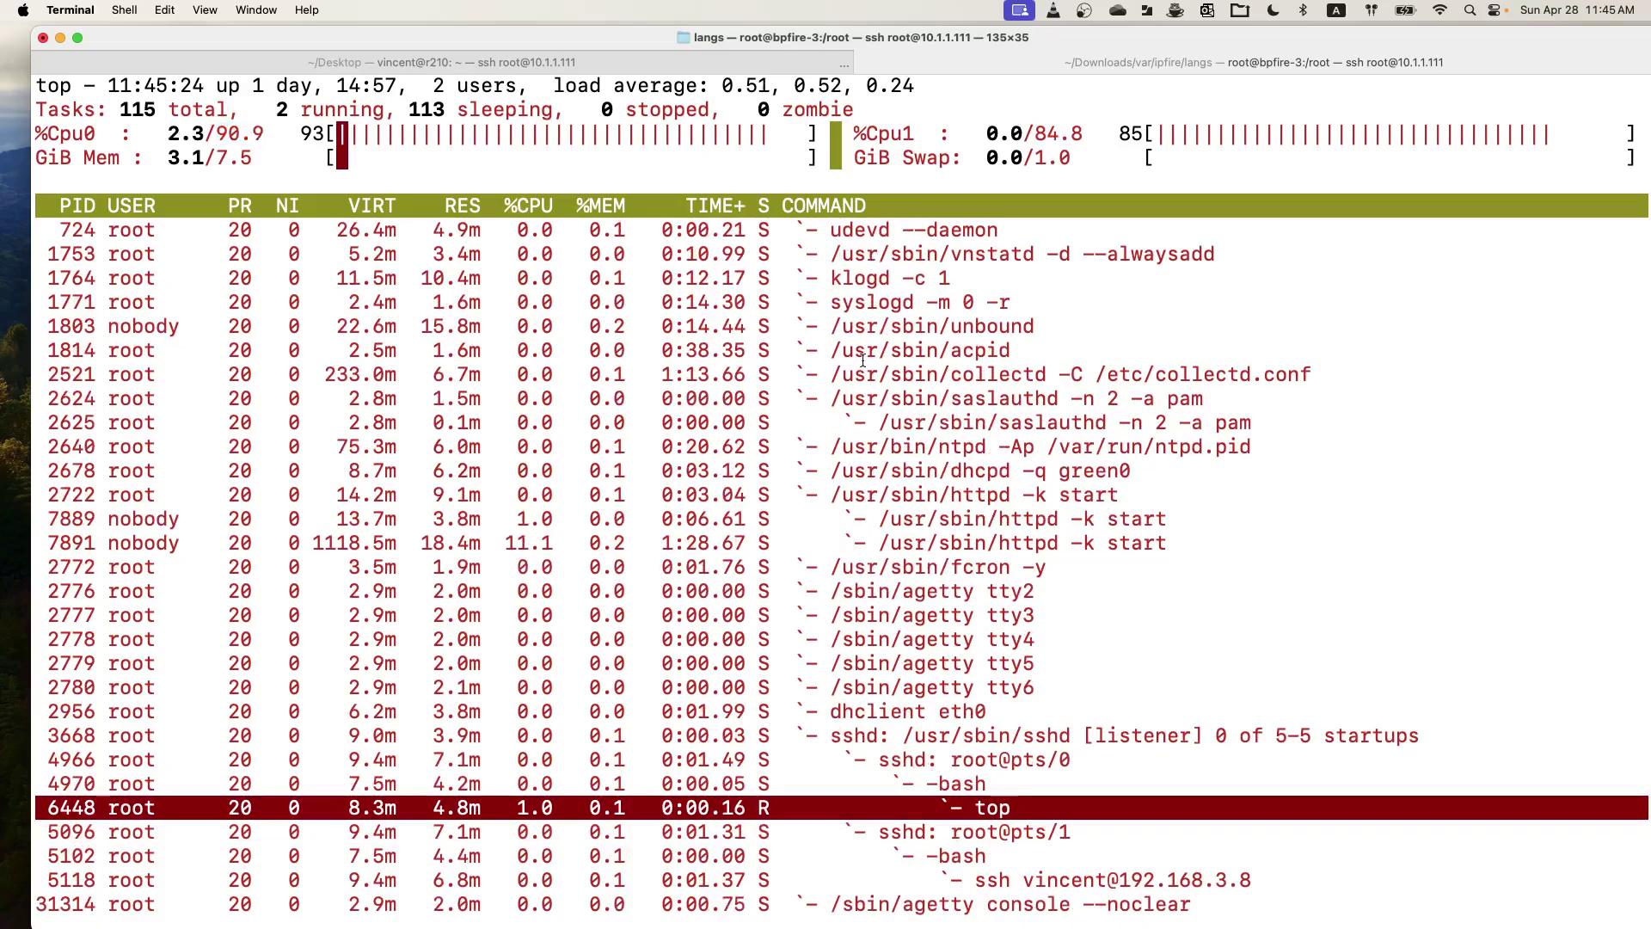
pyautogui.moveTo(207, 133); pyautogui.dragTo(361, 134)
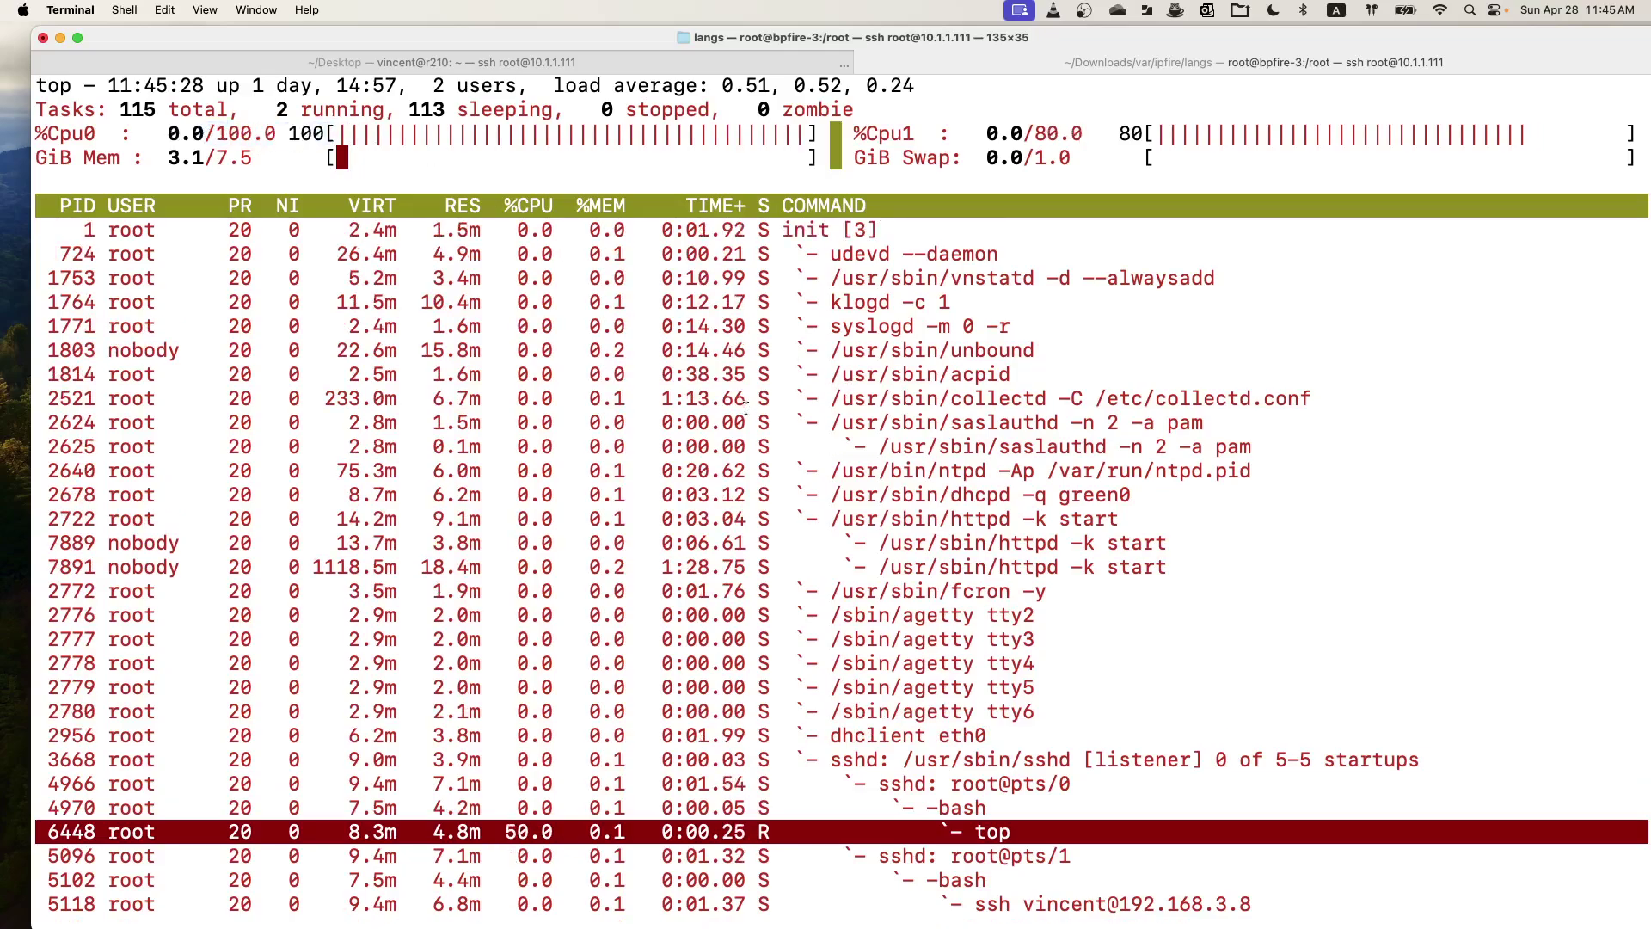
# Step: Quit top and run perf top to profile the kernel functions with XDP enabled
pyautogui.press('q')
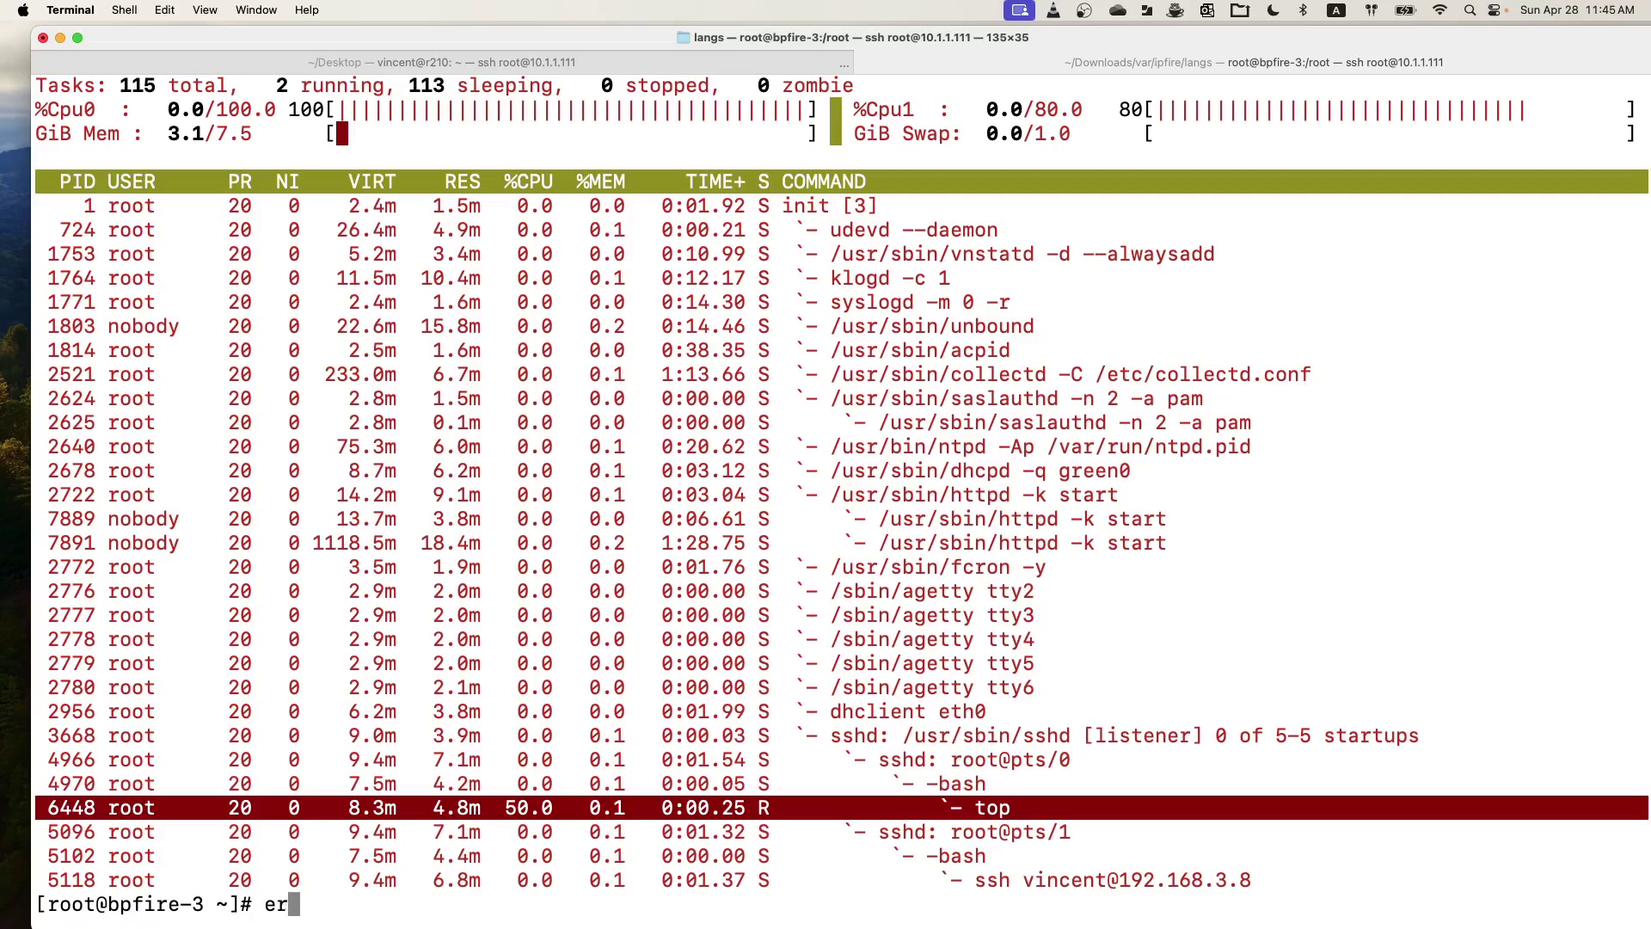
pyautogui.write('perf top')
pyautogui.press('Return')
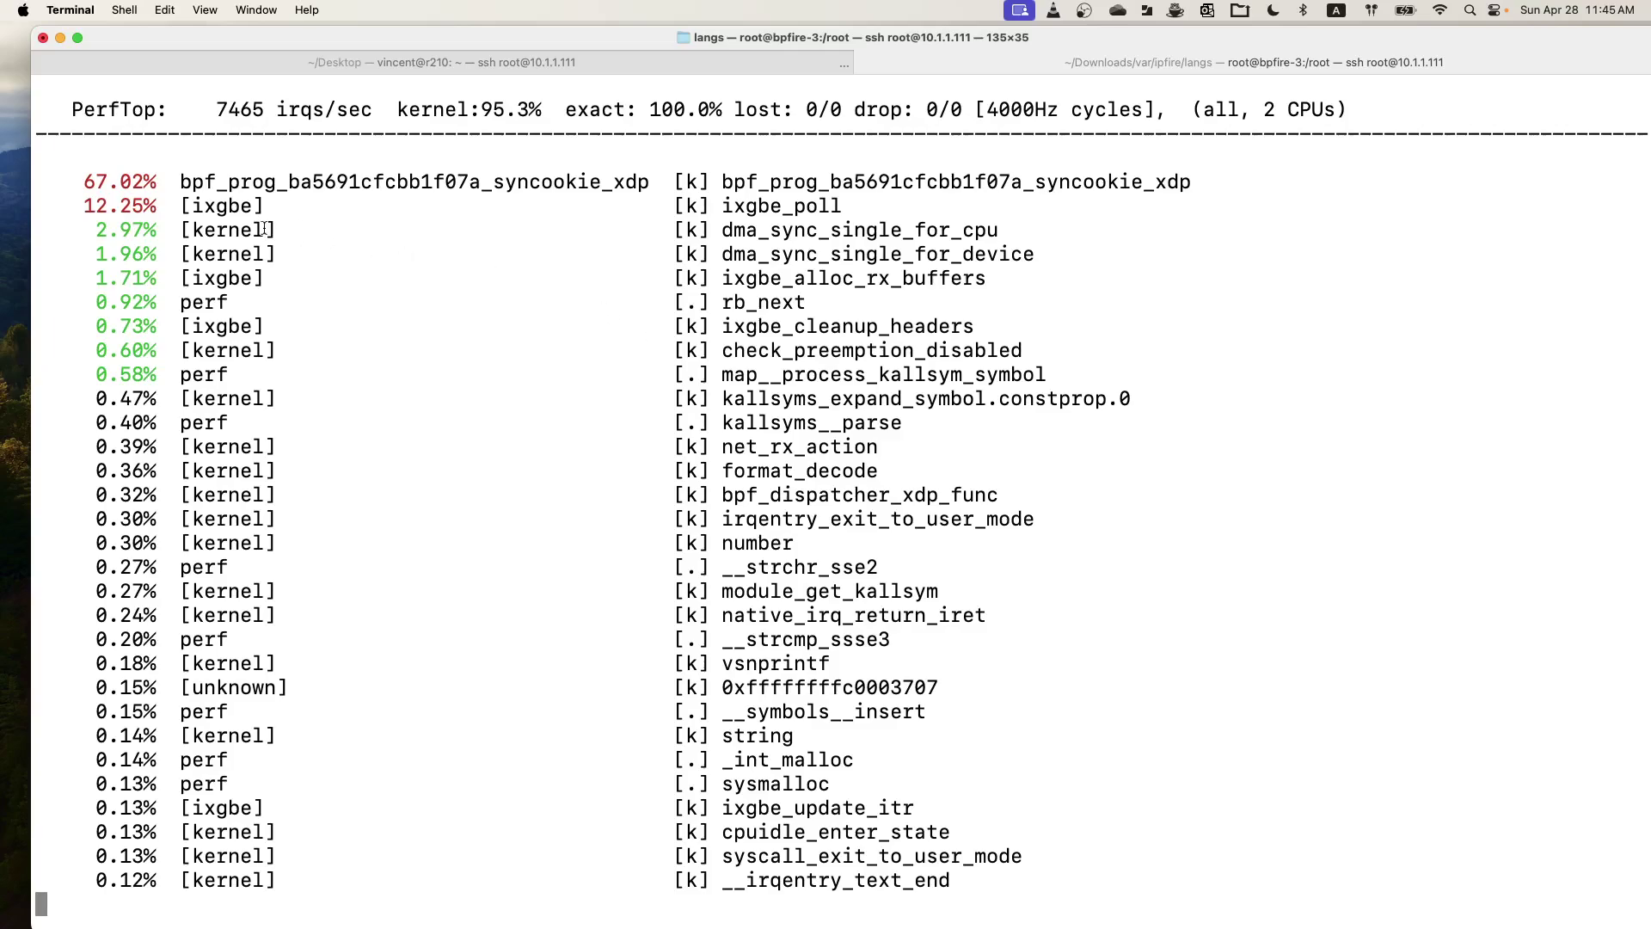
# Step: Highlight the syncookie_xdp entry with its percentage and the ixgbe driver's ixgbe_poll function in perf top
pyautogui.moveTo(85, 182); pyautogui.dragTo(325, 177)
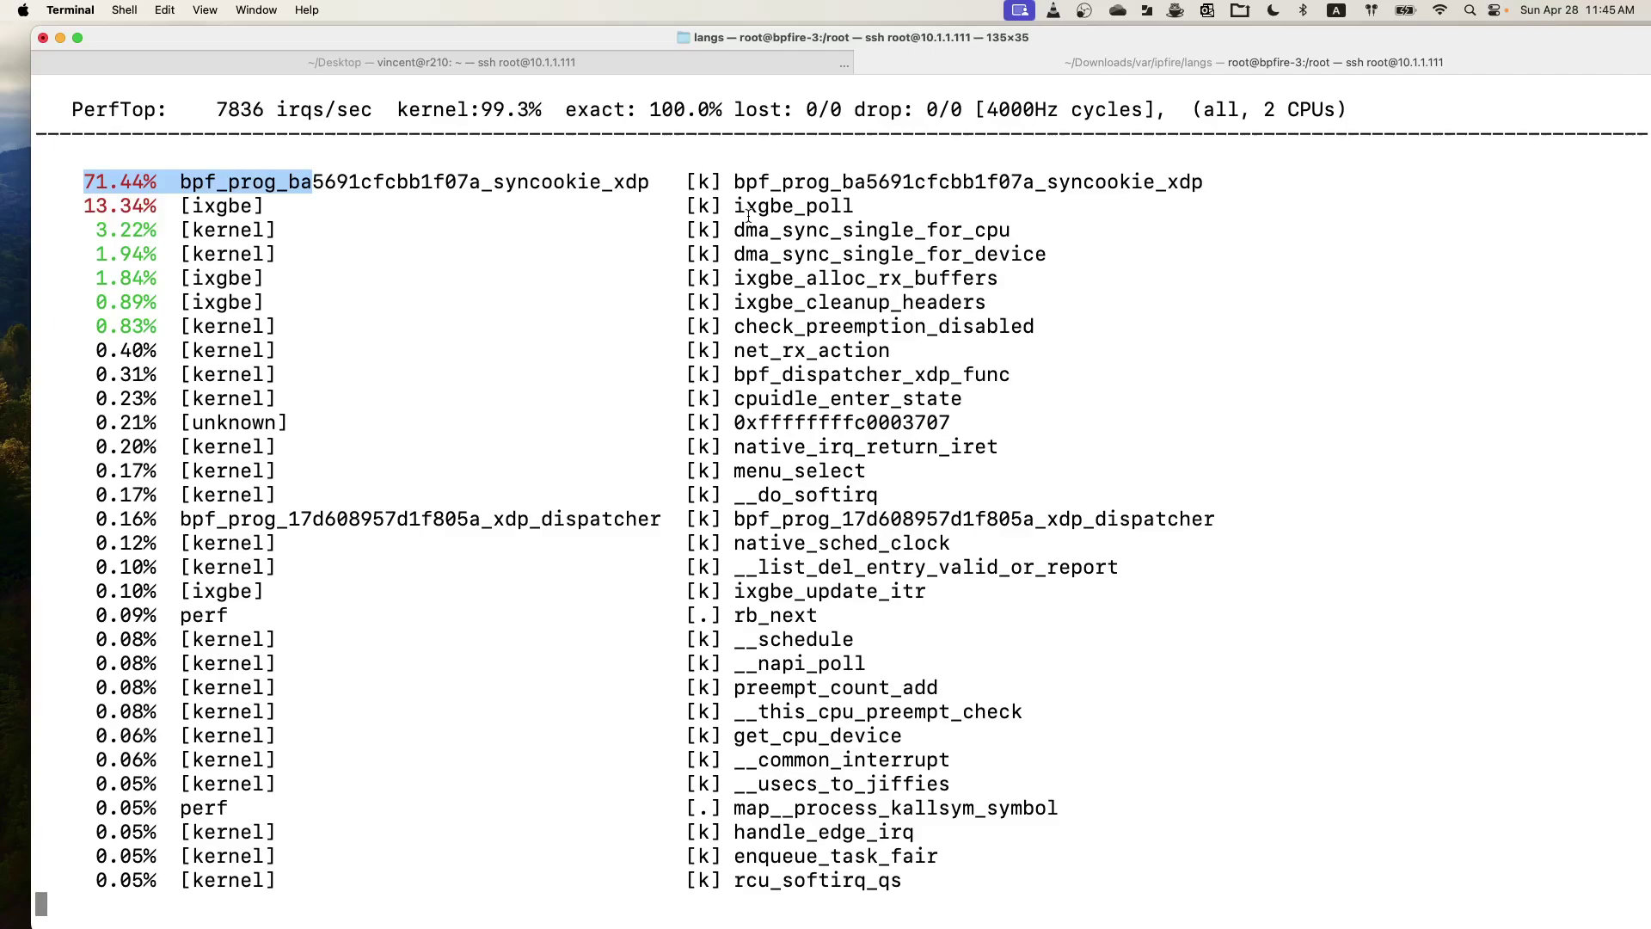
pyautogui.moveTo(181, 206); pyautogui.dragTo(276, 206)
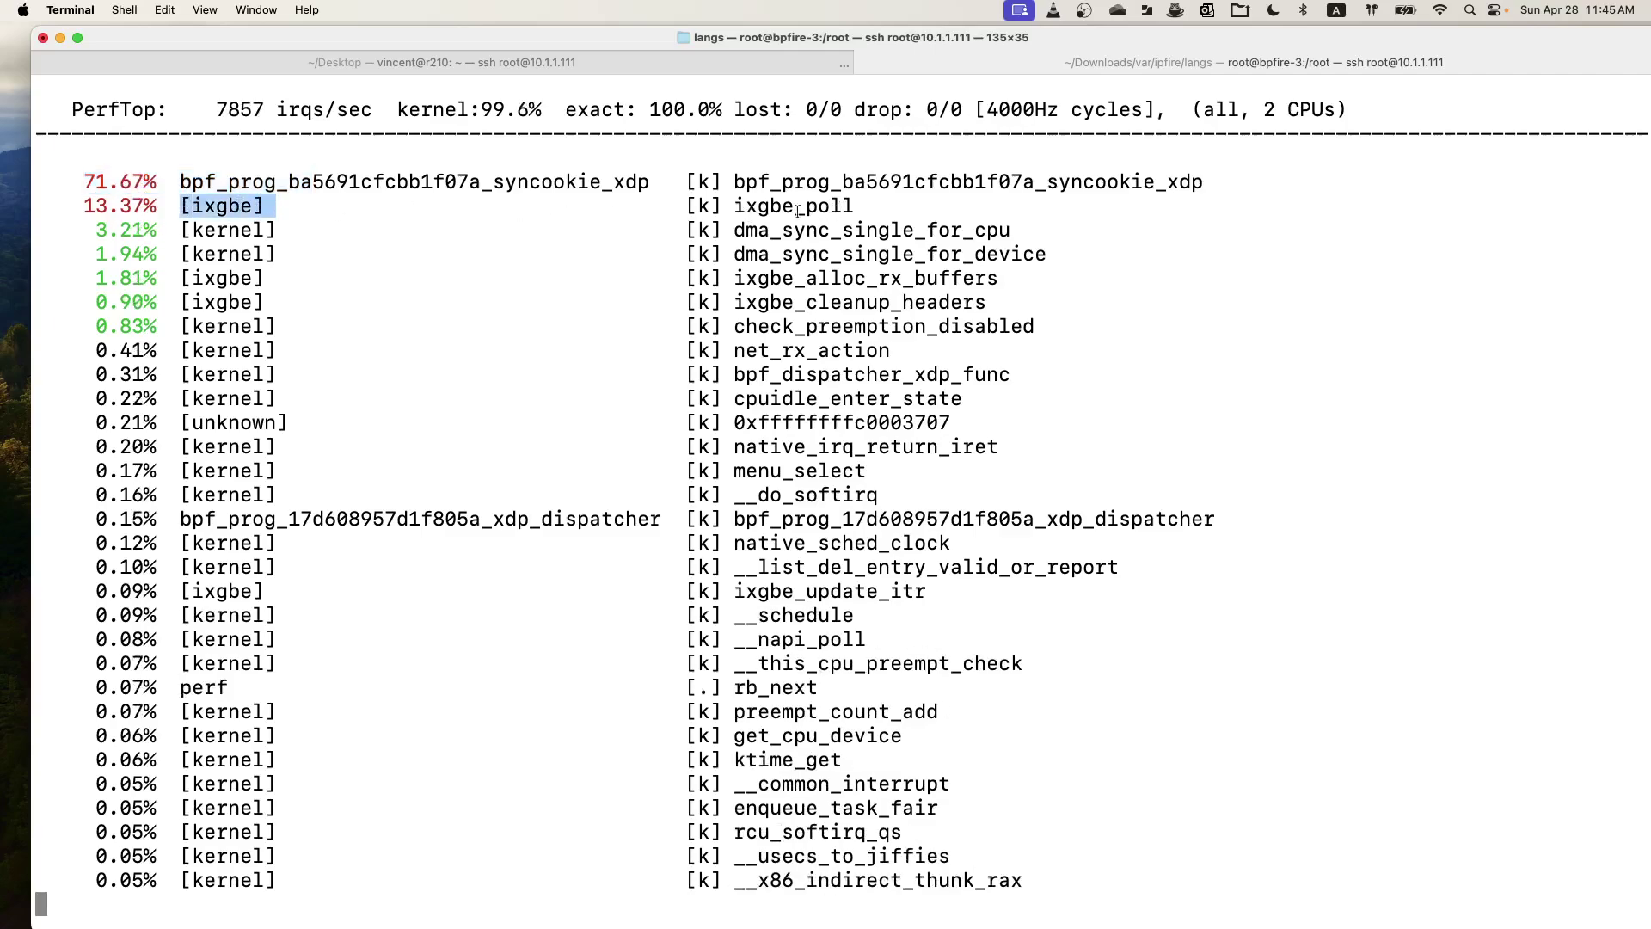
pyautogui.moveTo(726, 207); pyautogui.dragTo(895, 217)
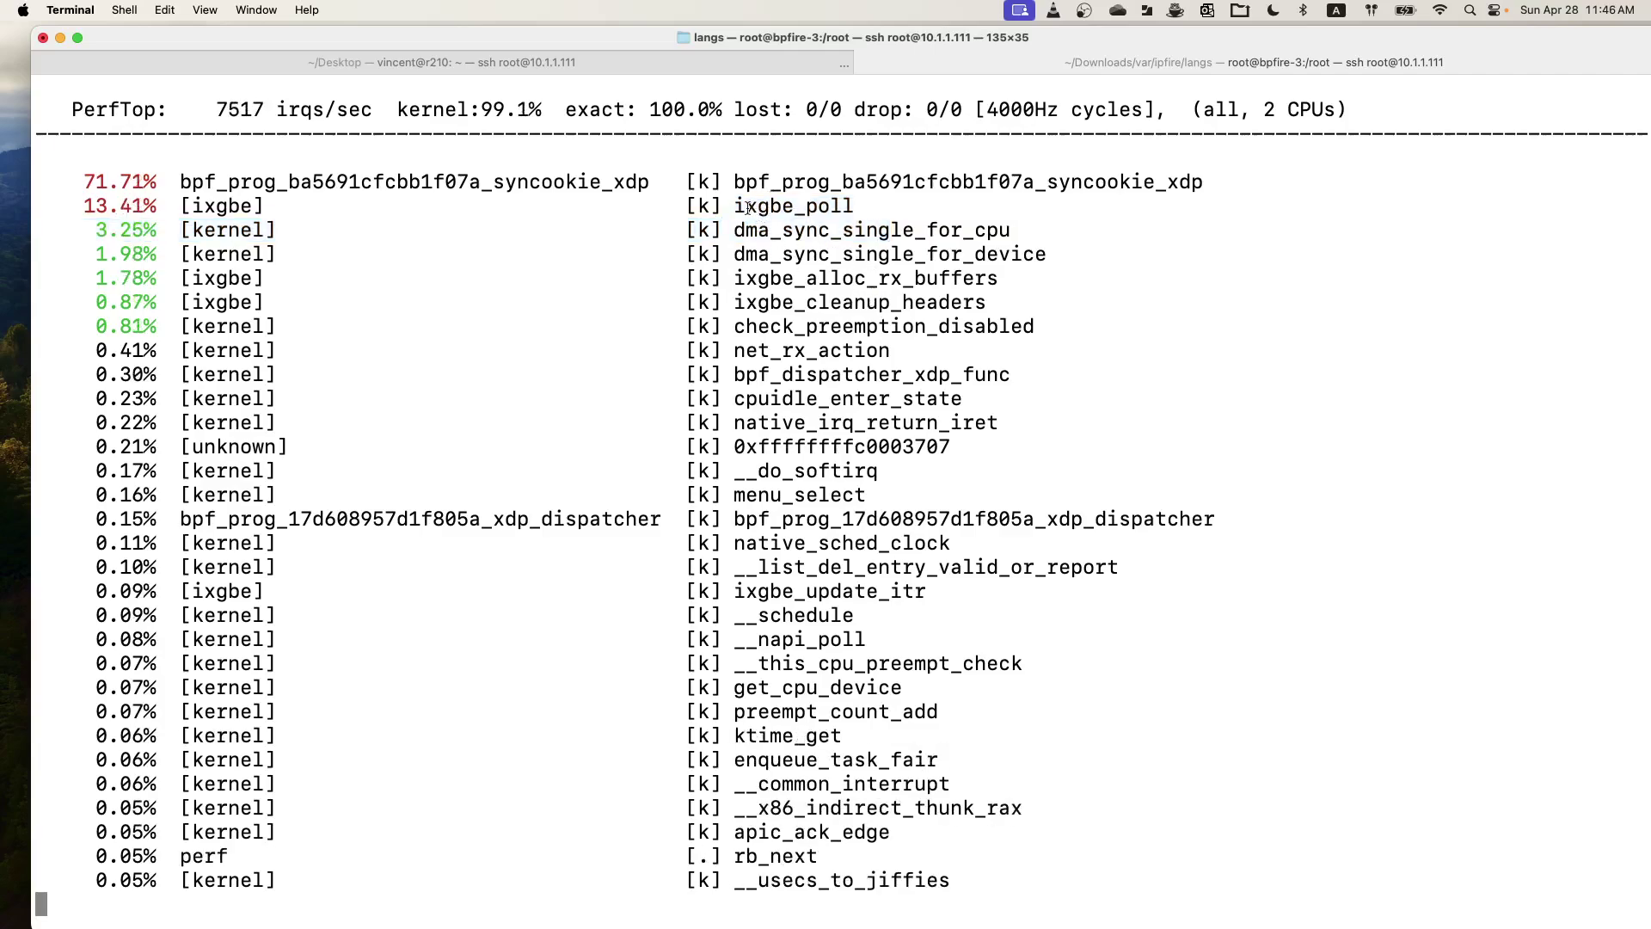
pyautogui.moveTo(735, 206); pyautogui.dragTo(854, 206)
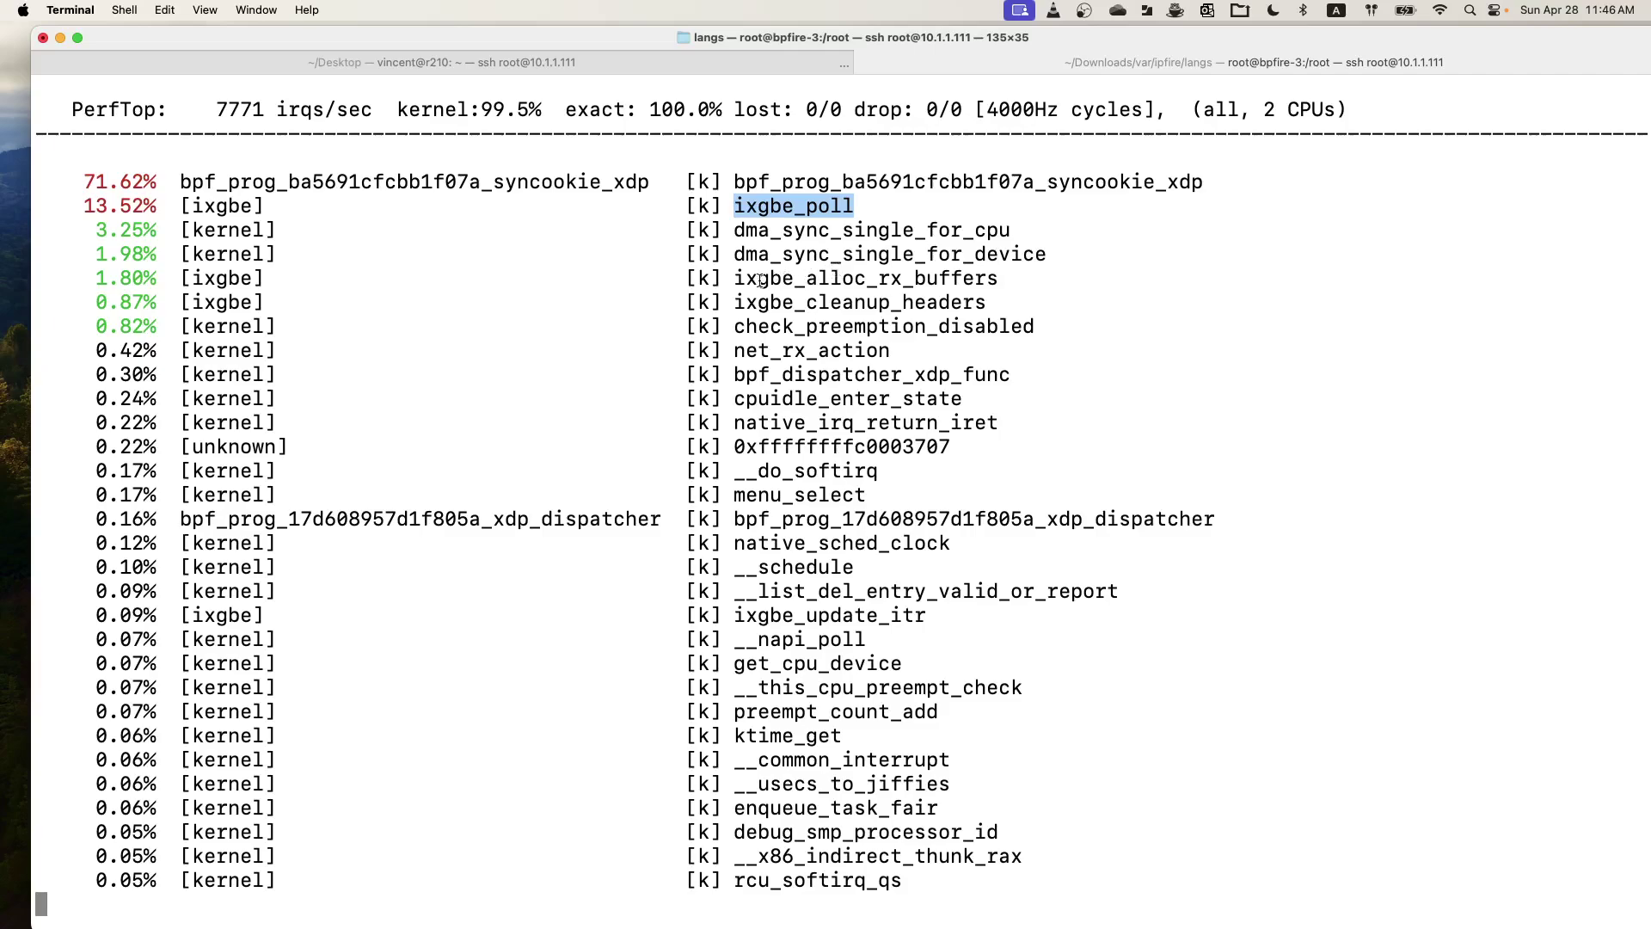
# Step: Highlight ixgbe_alloc_rx_buffers and the lower-ranked kernel functions in perf top, clear the selection, and review the listing
pyautogui.moveTo(745, 280); pyautogui.dragTo(889, 294)
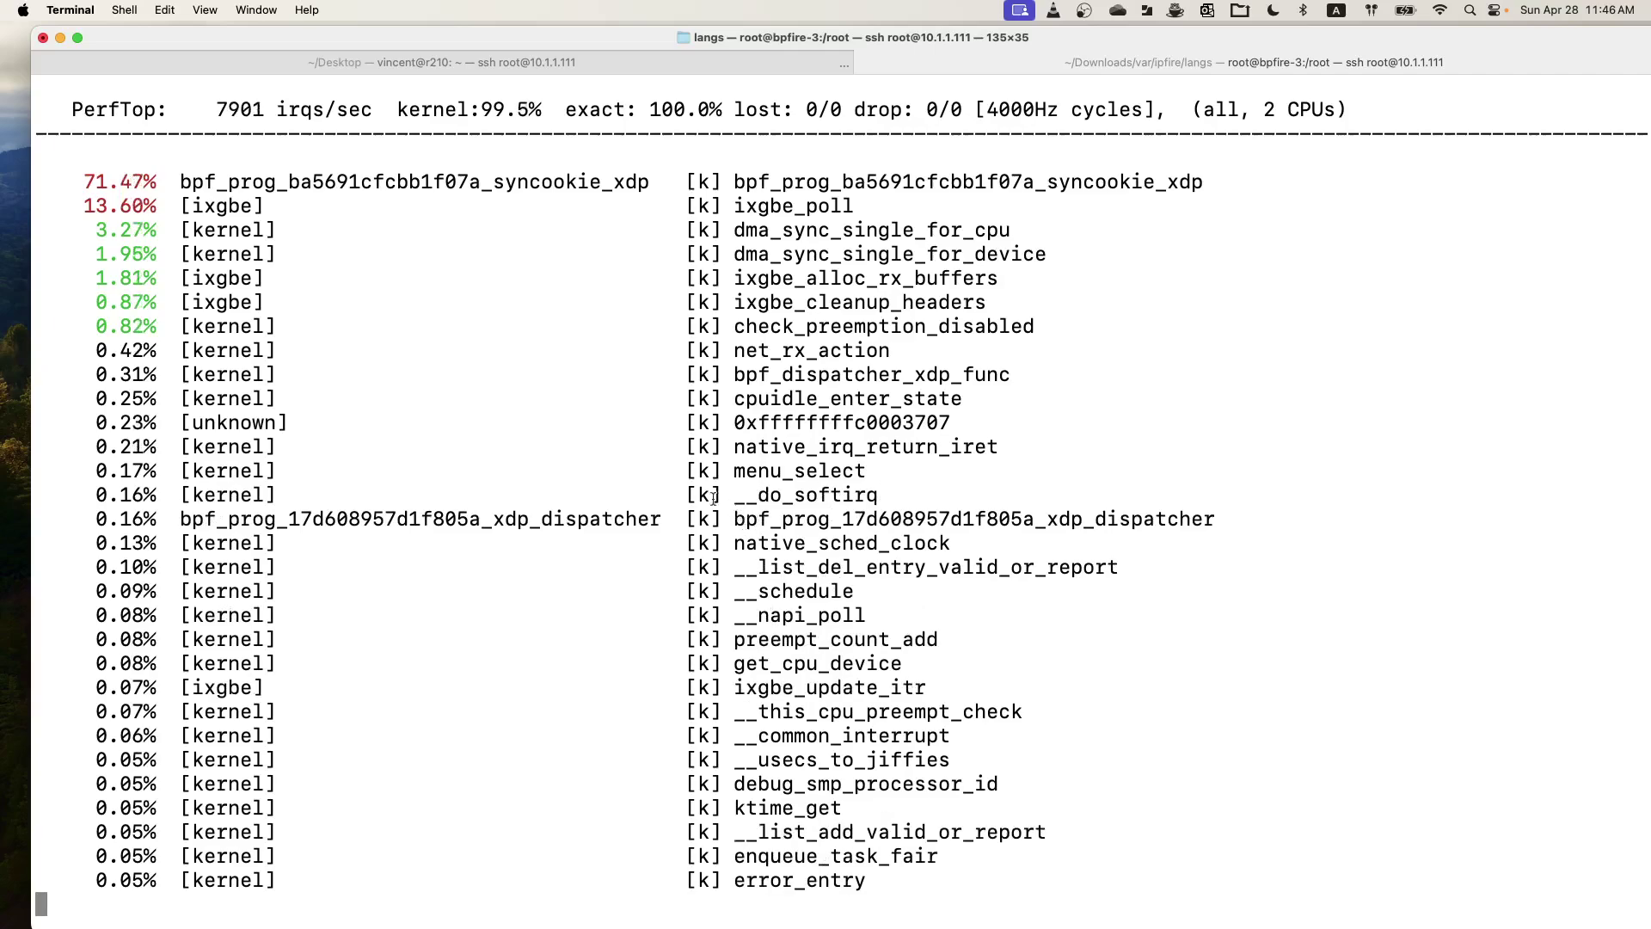
pyautogui.moveTo(748, 354); pyautogui.dragTo(826, 516)
pyautogui.click(844, 545)
pyautogui.scroll(5, 607, 549)
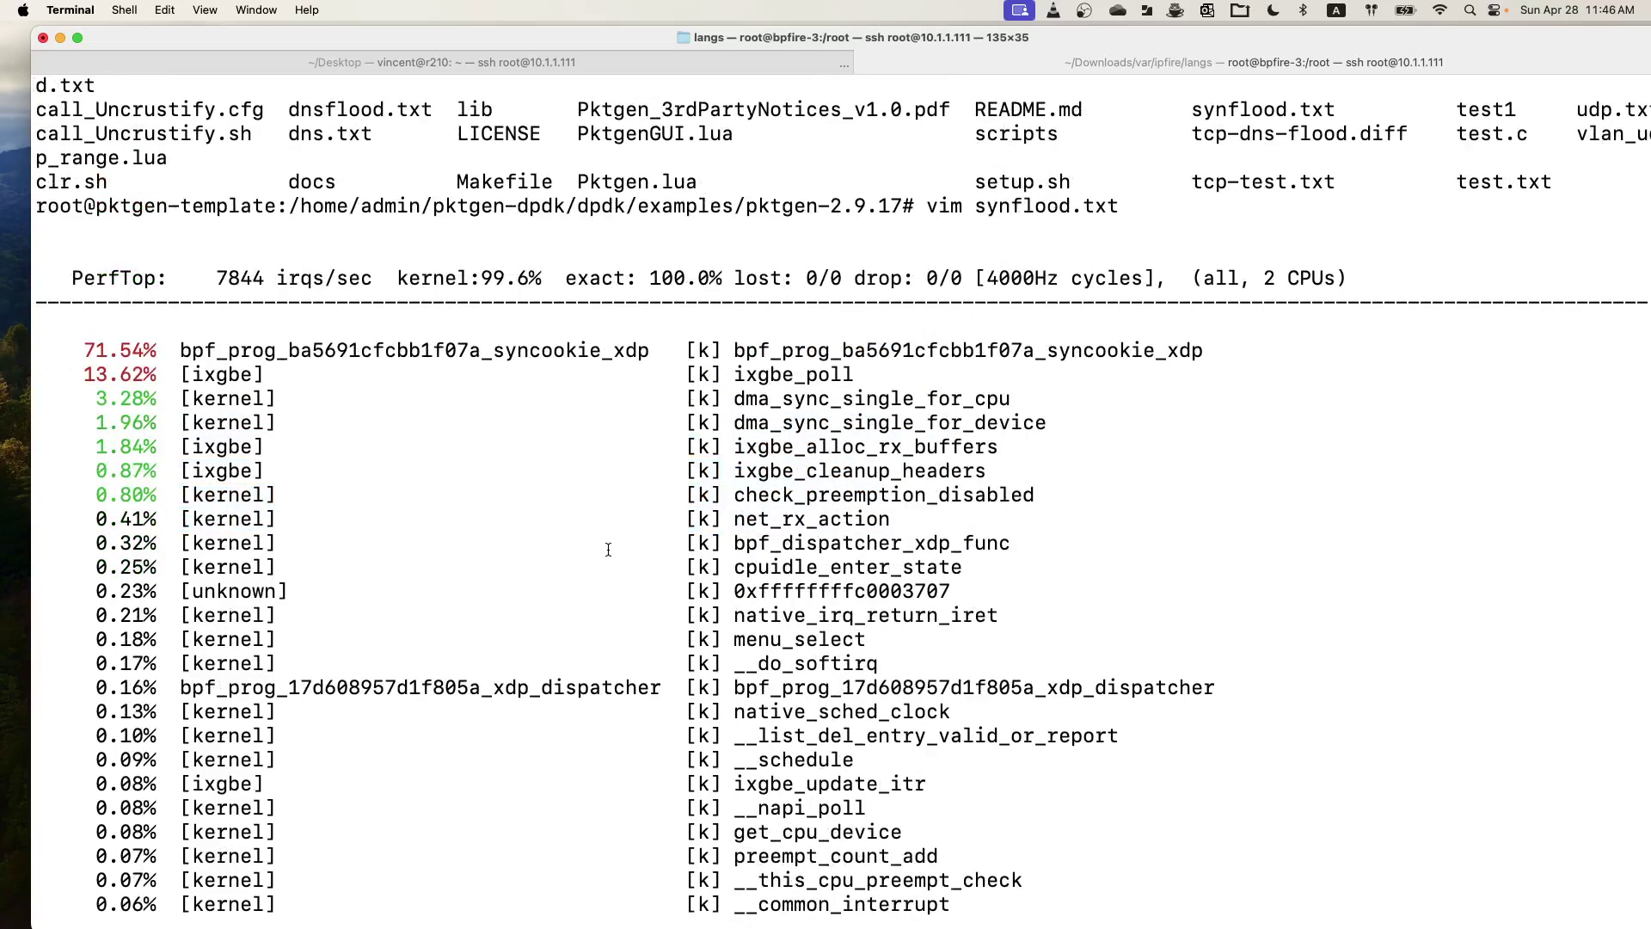
pyautogui.scroll(-4, 771, 602)
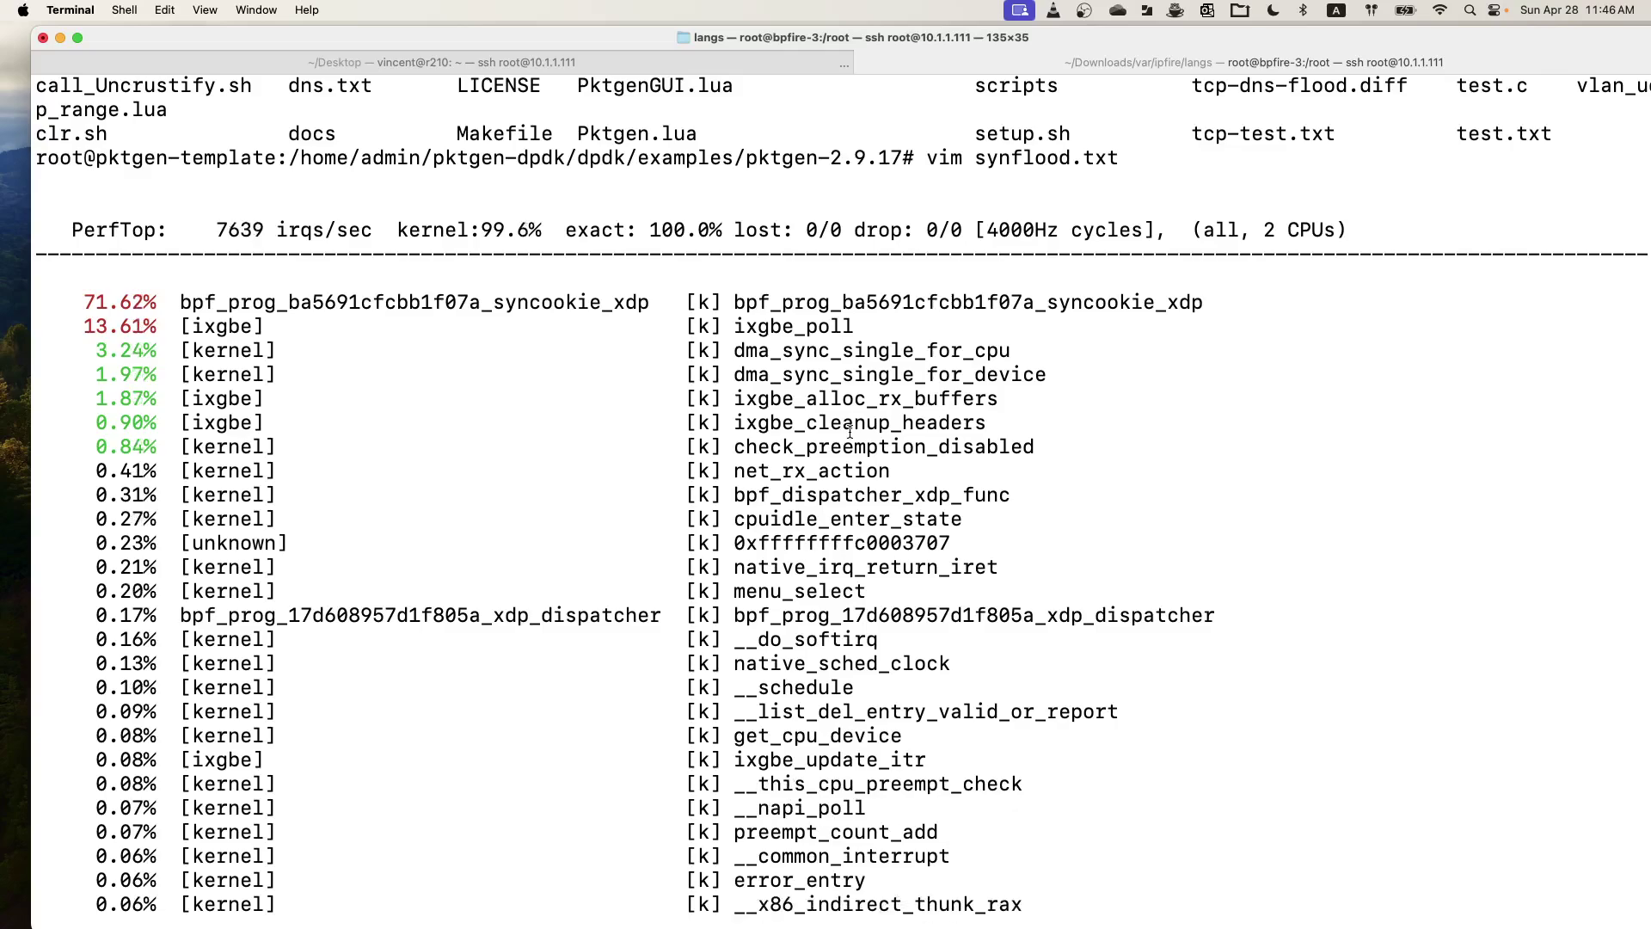
pyautogui.scroll(-3, 848, 426)
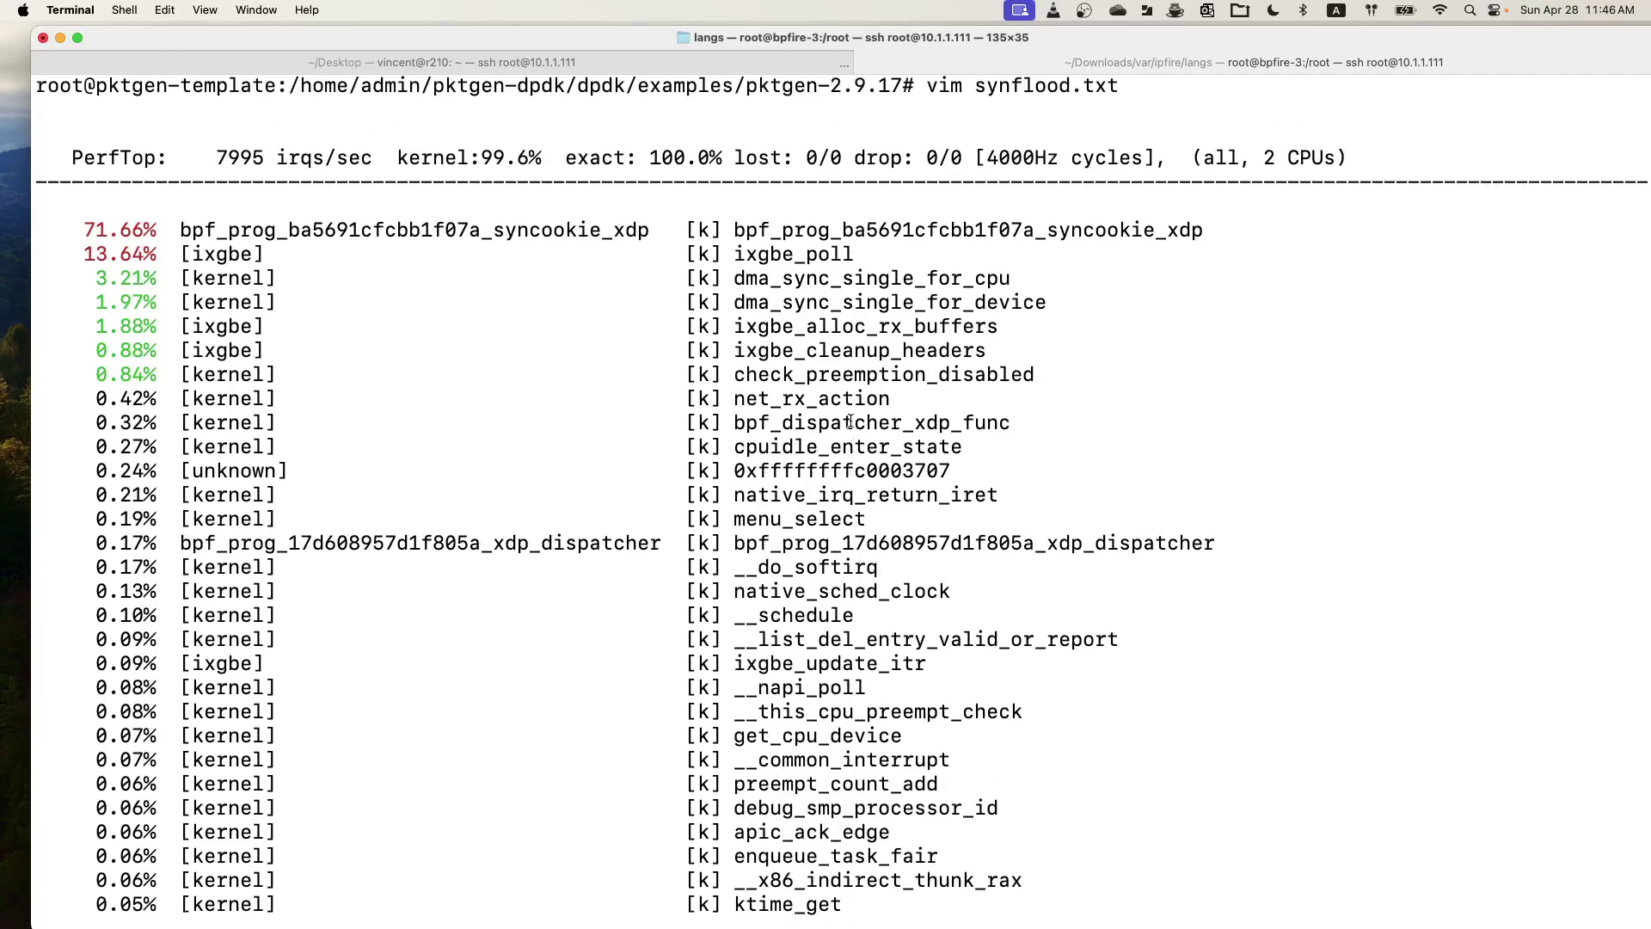
pyautogui.scroll(-1, 850, 421)
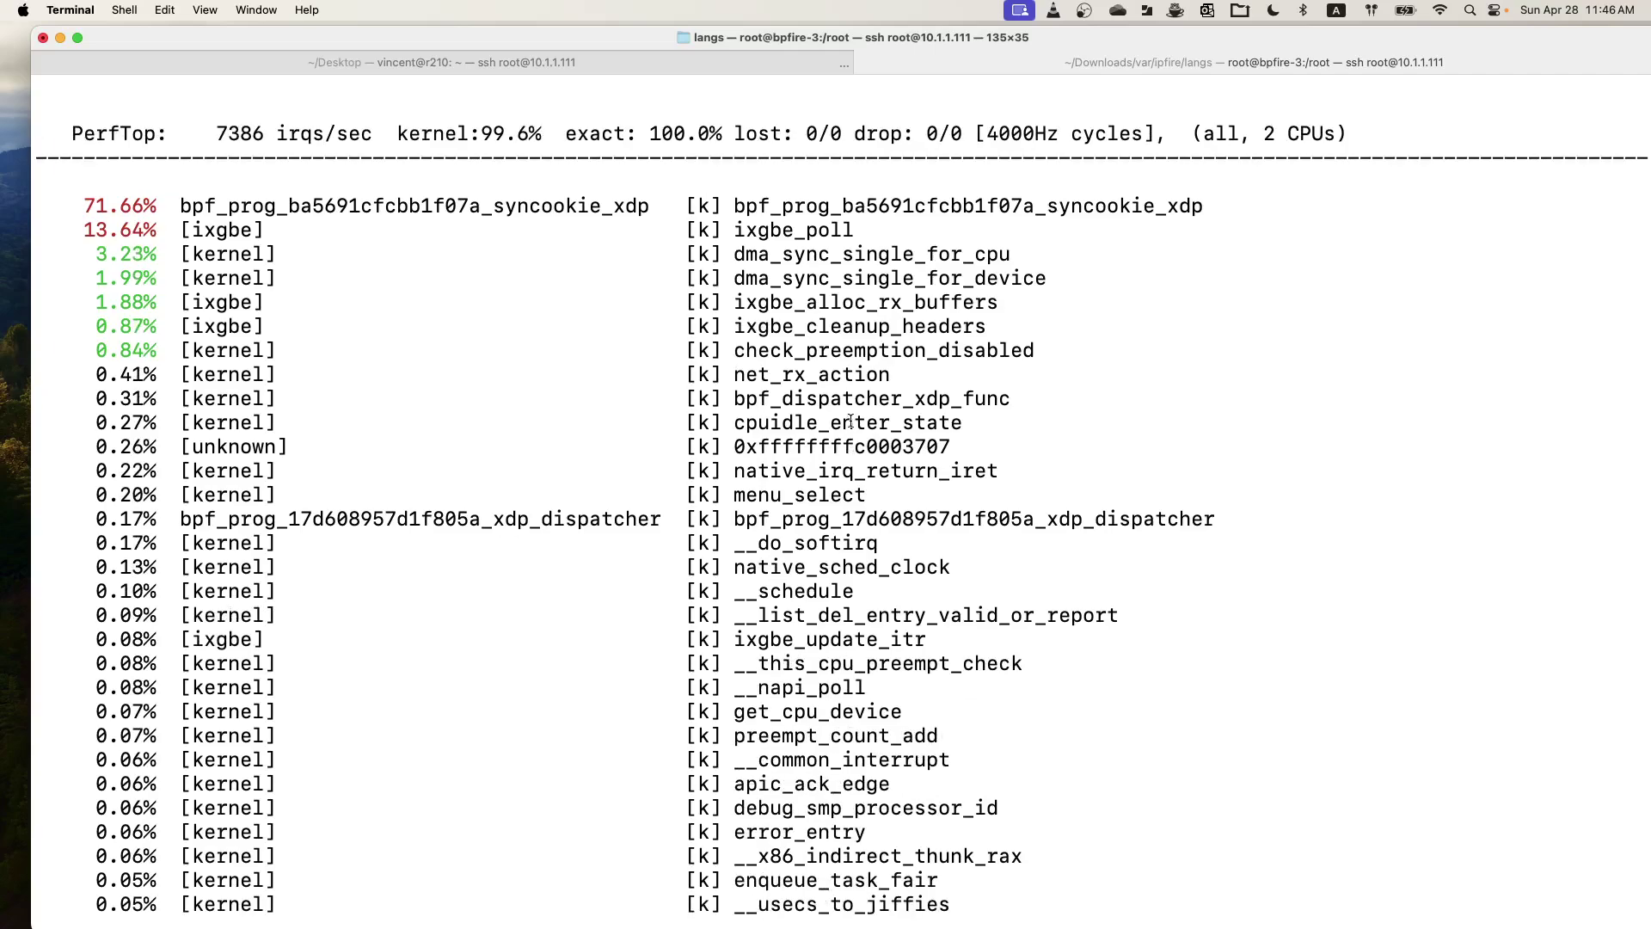
# Step: Quit perf top and switch to Chrome to view the XDP TCP settings on BPFire's DDoS protection page
pyautogui.scroll(-1, 849, 421)
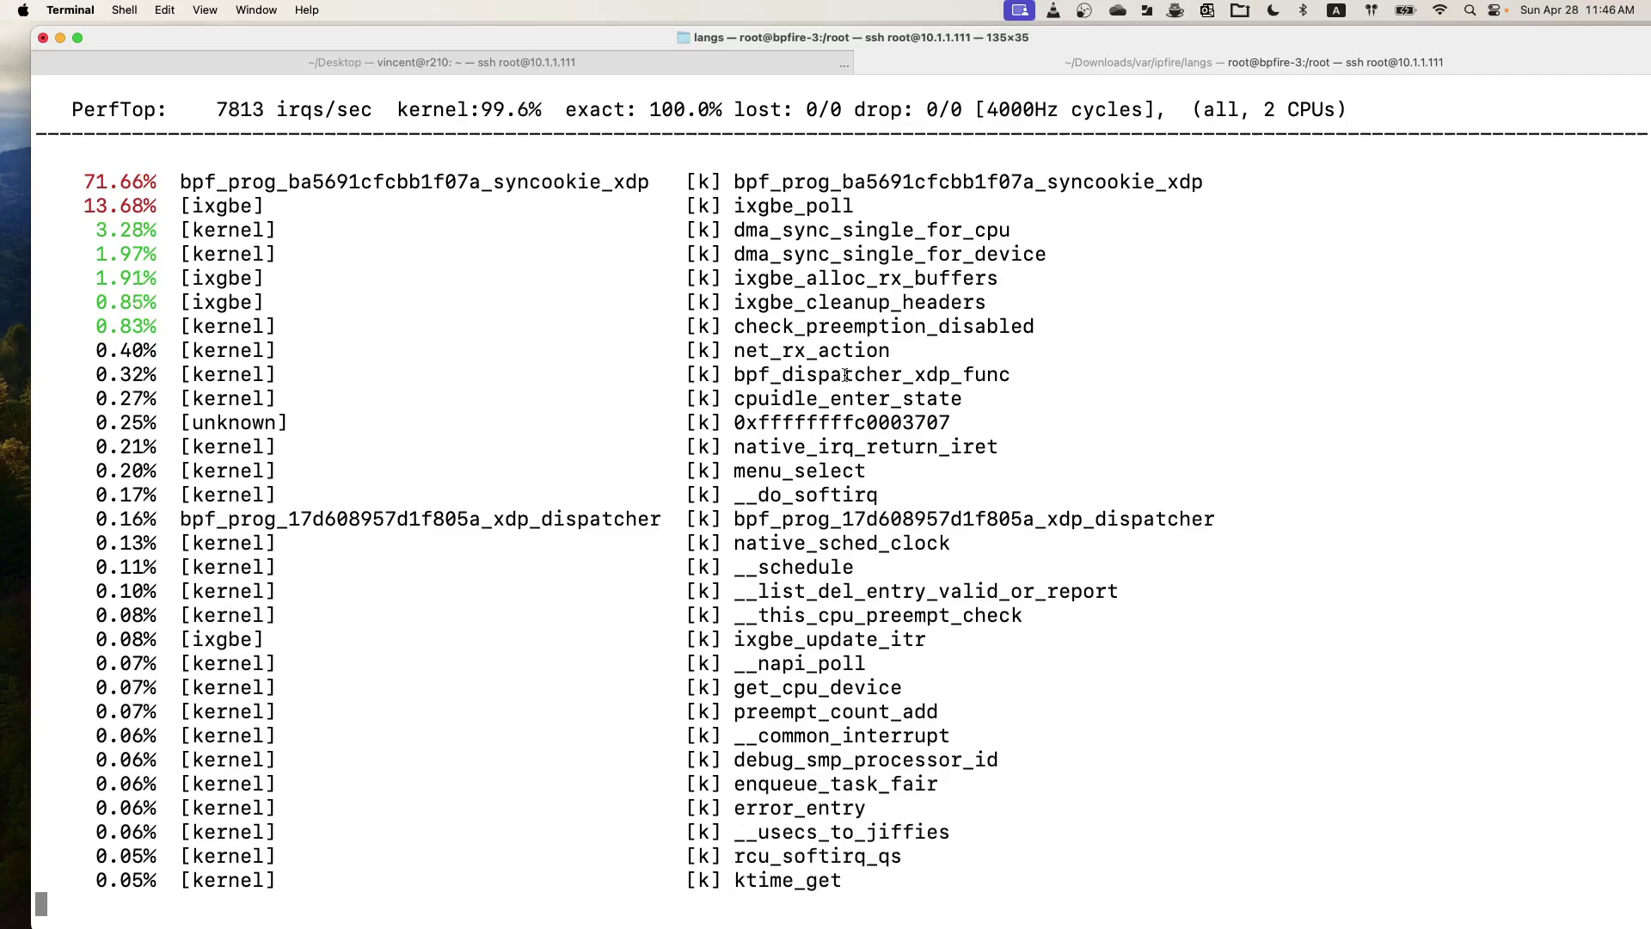
pyautogui.press('q')
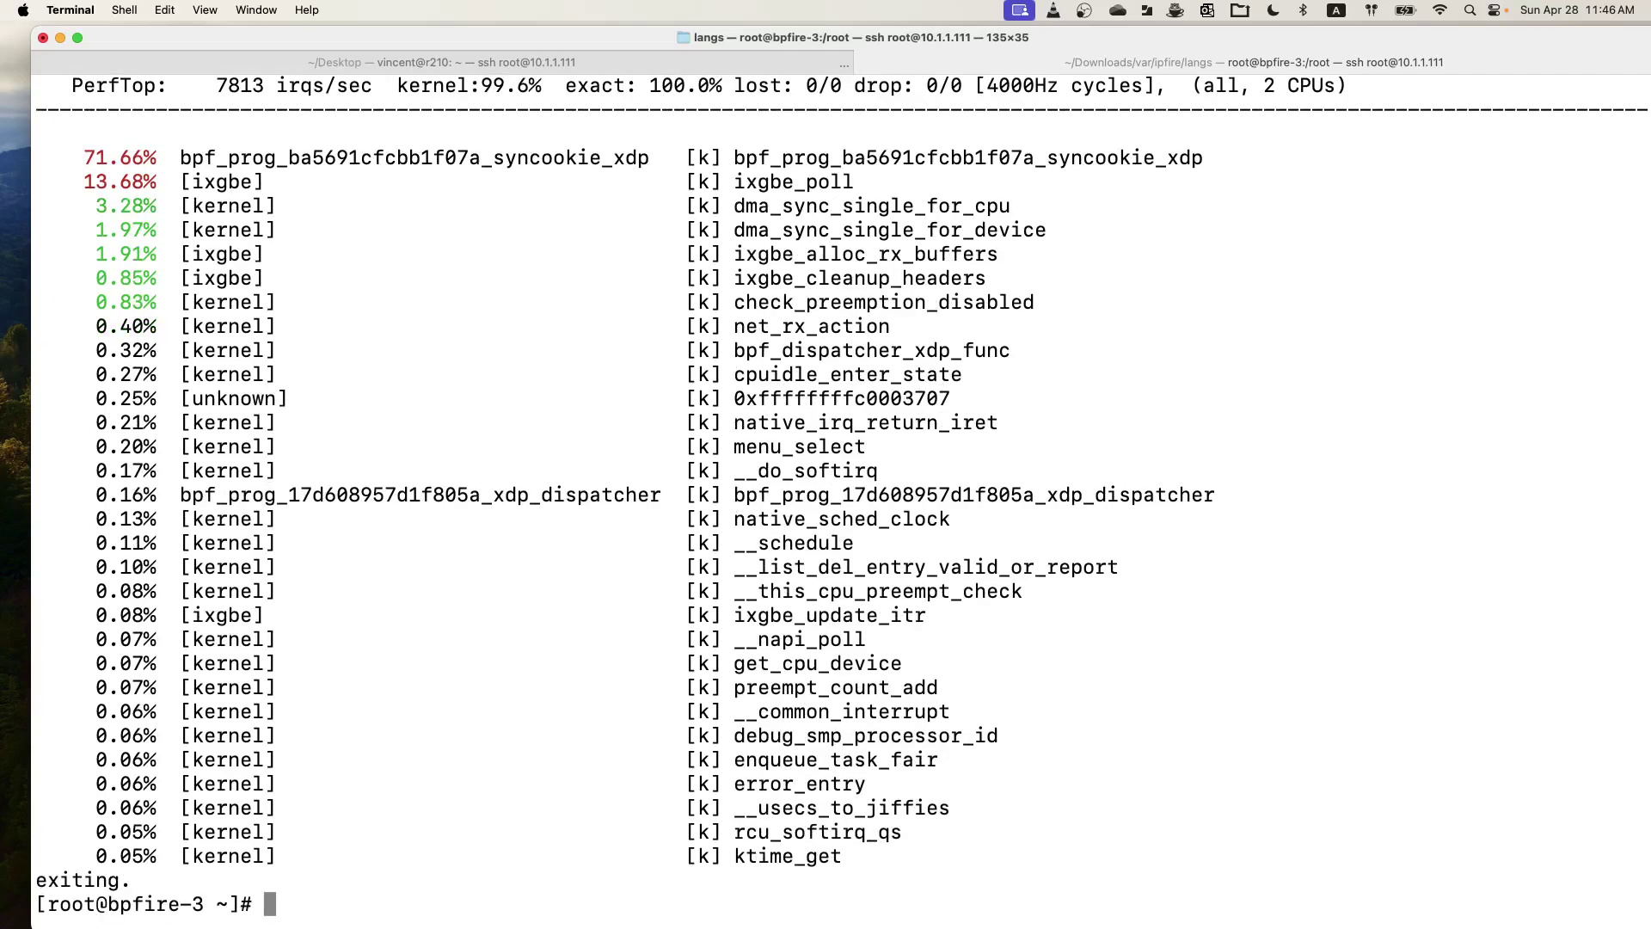
pyautogui.press('super+Tab')
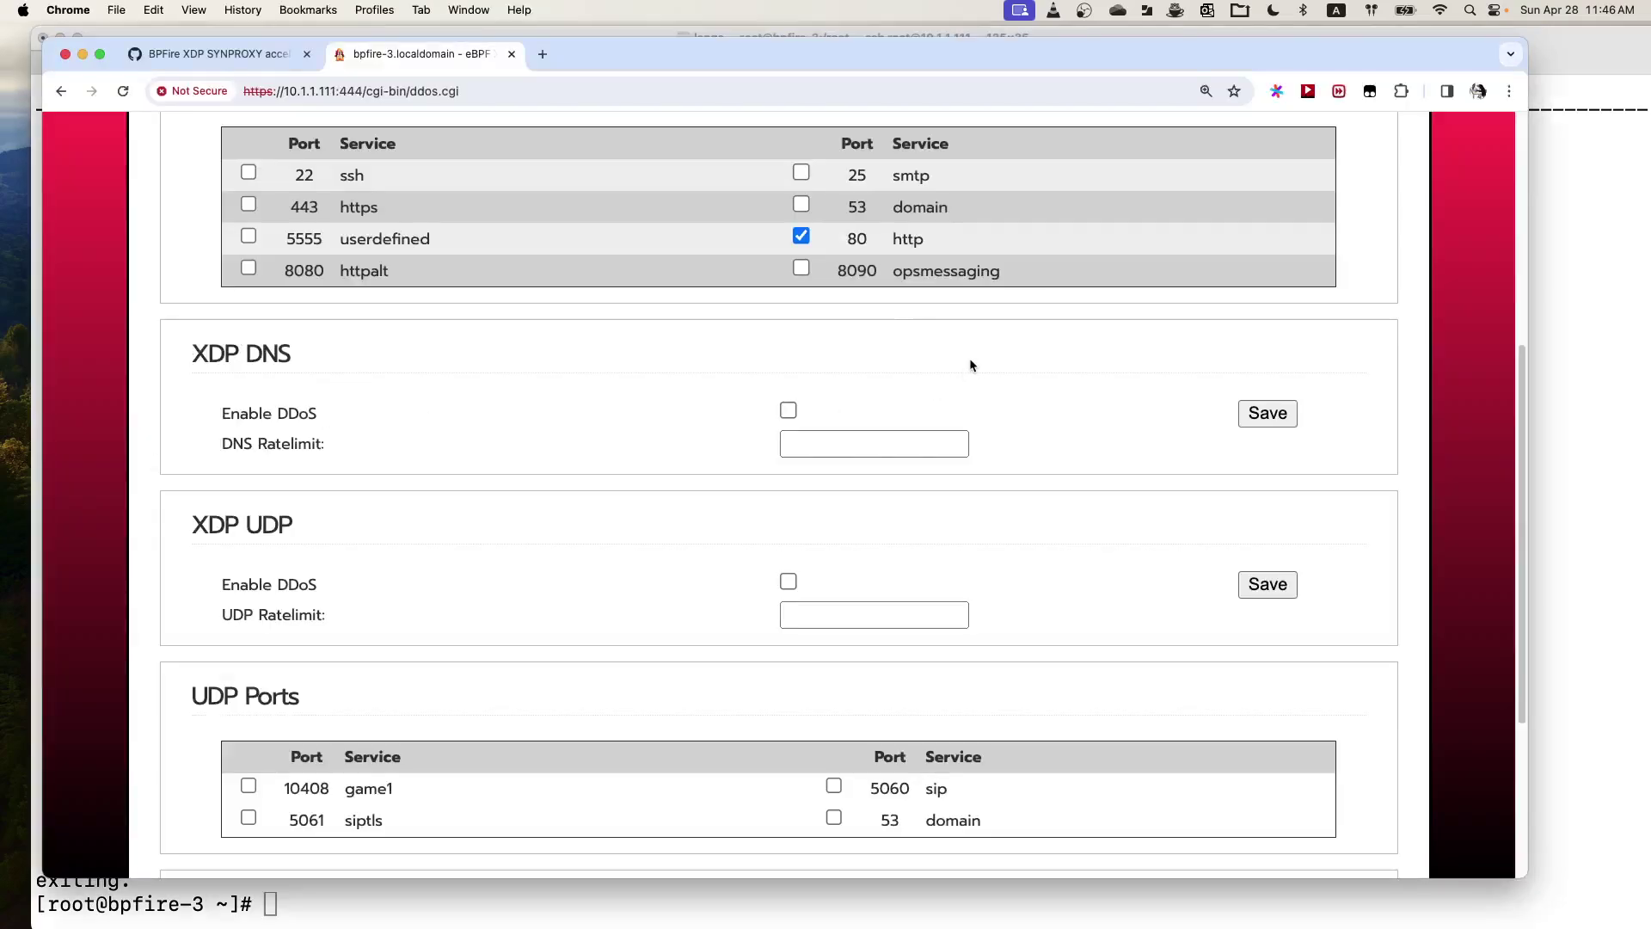
pyautogui.scroll(5, 970, 365)
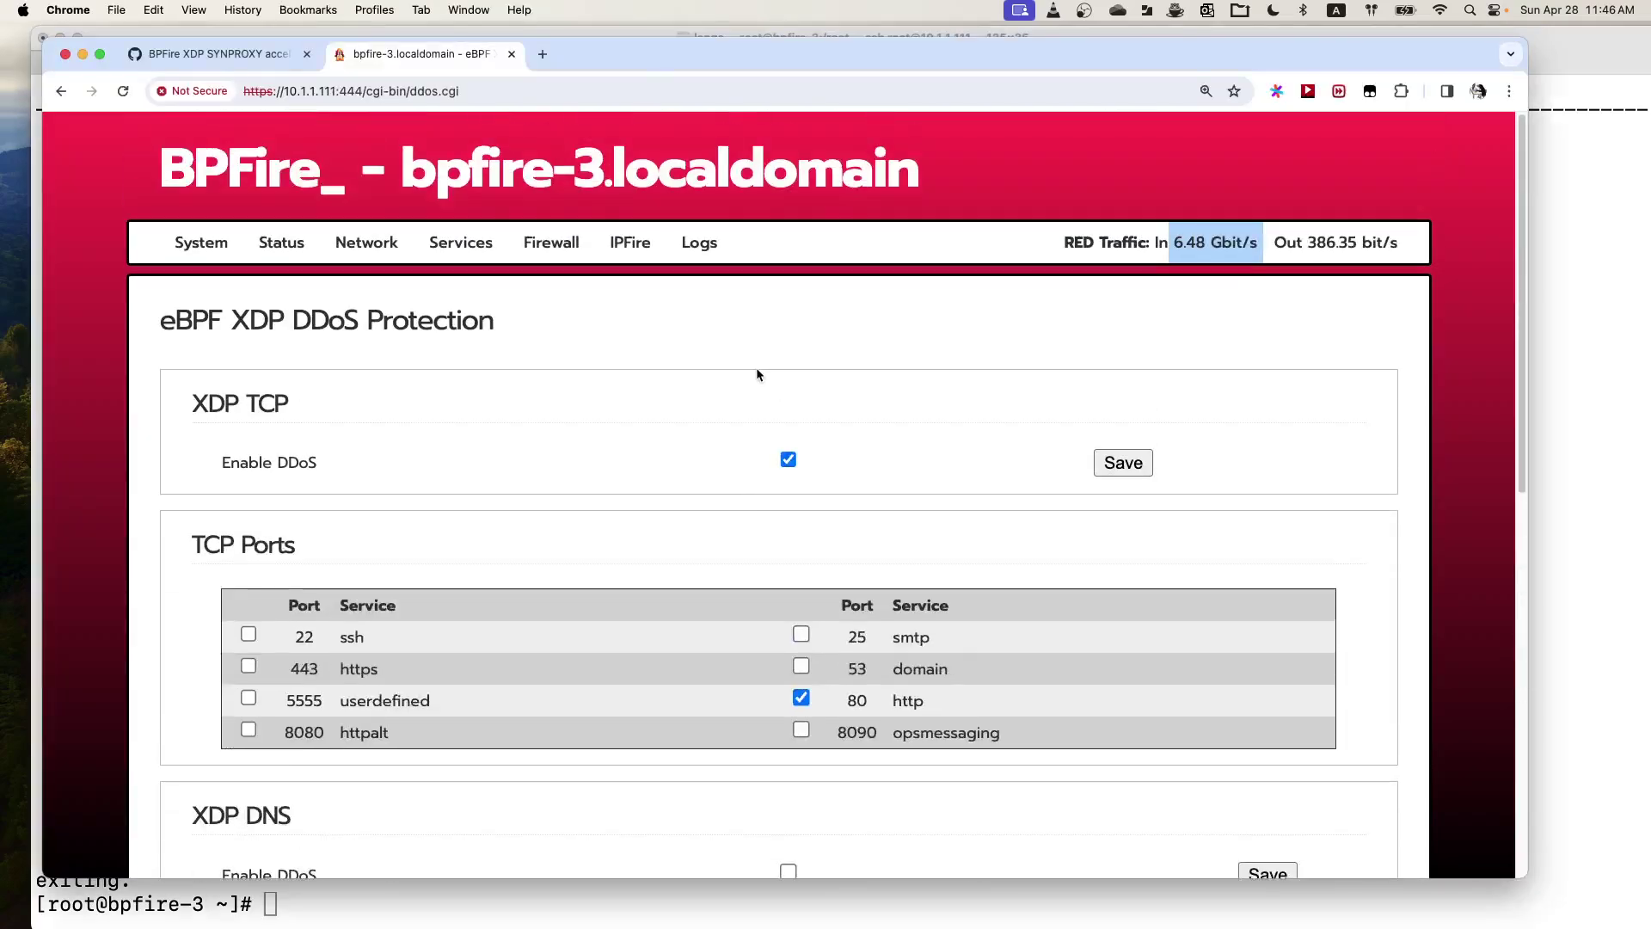
# Step: Return to the GitHub issue on BPFire XDP SYNPROXY acceleration and examine the hardware photo under Test environment
pyautogui.click(217, 60)
pyautogui.scroll(15, 525, 361)
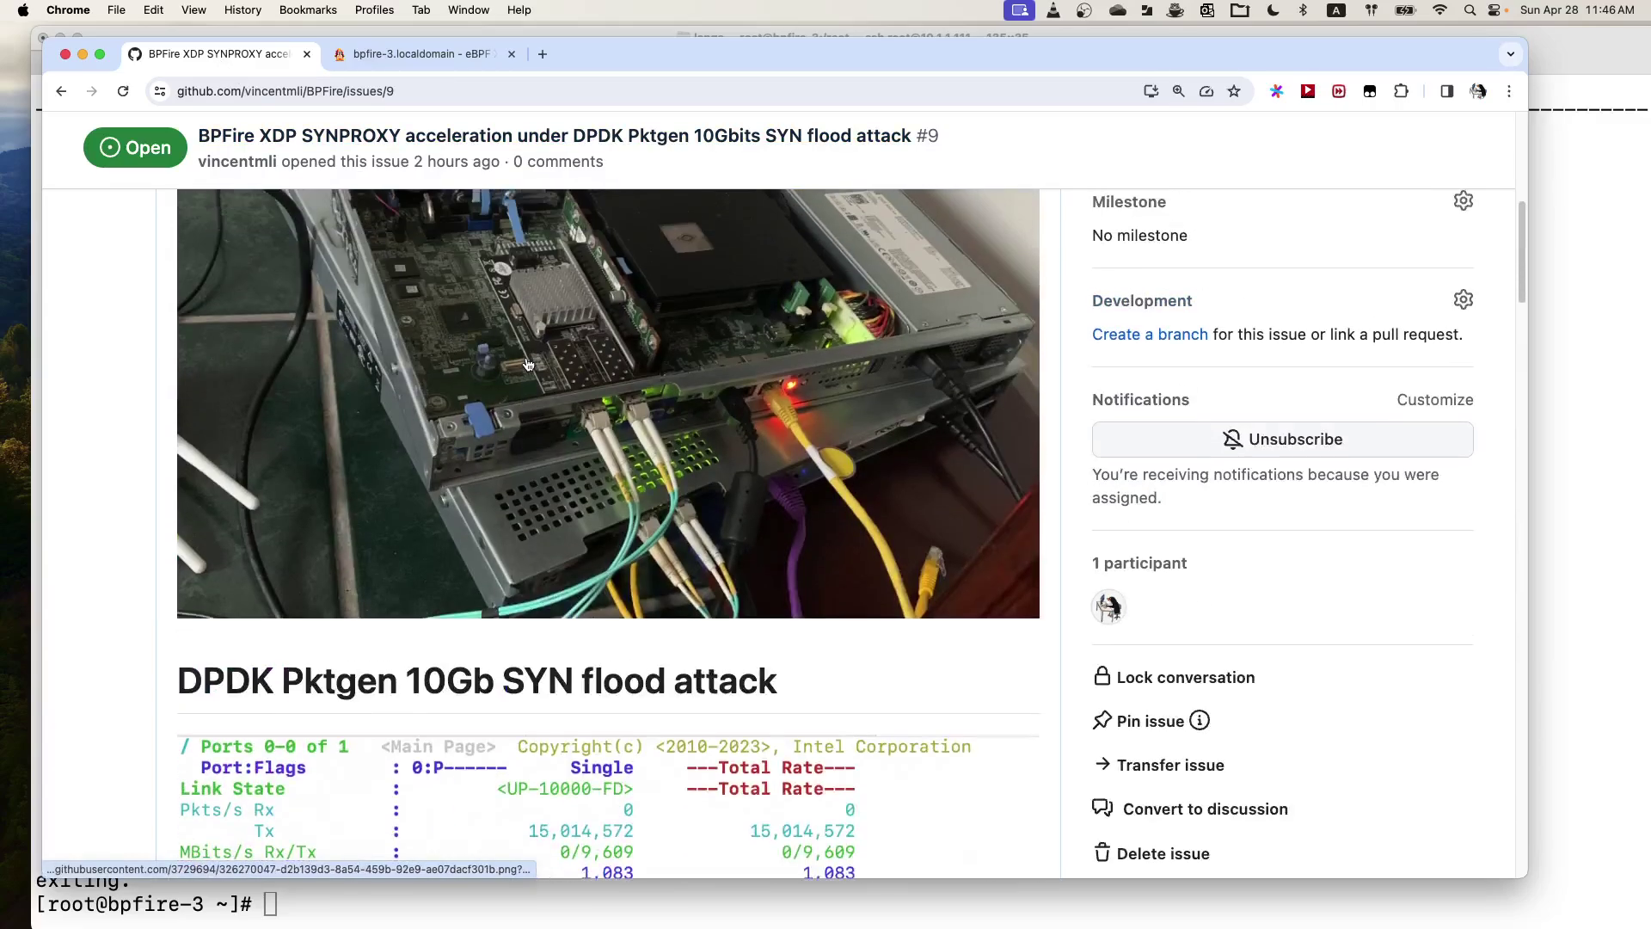
pyautogui.scroll(5, 528, 364)
pyautogui.scroll(-1, 528, 363)
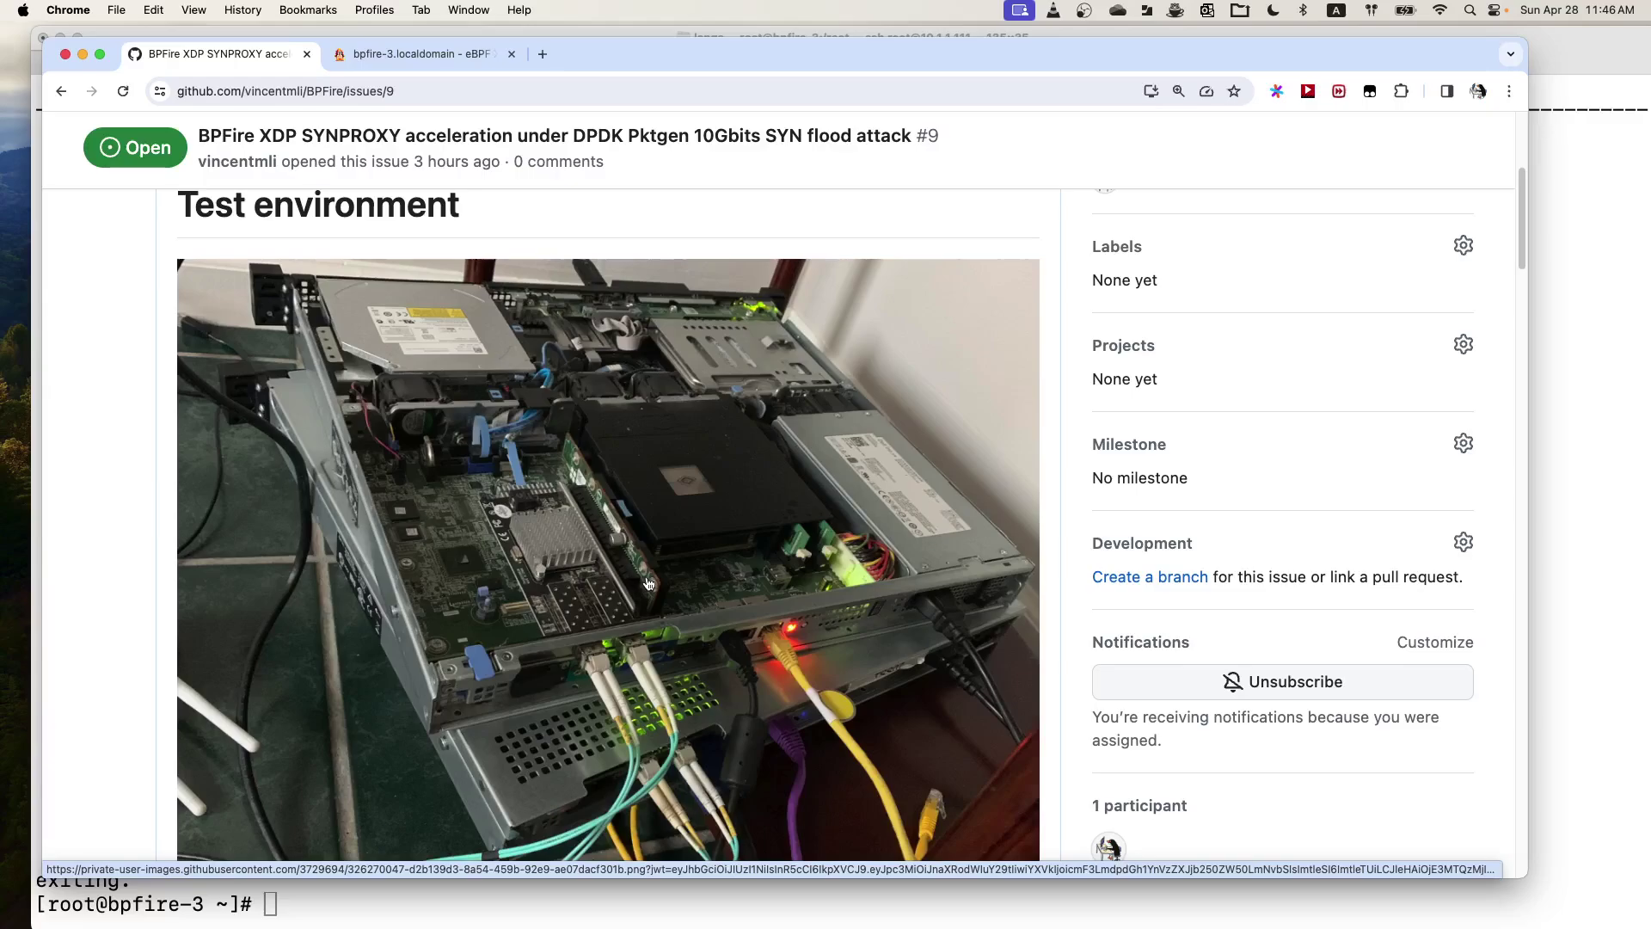
pyautogui.scroll(-2, 649, 584)
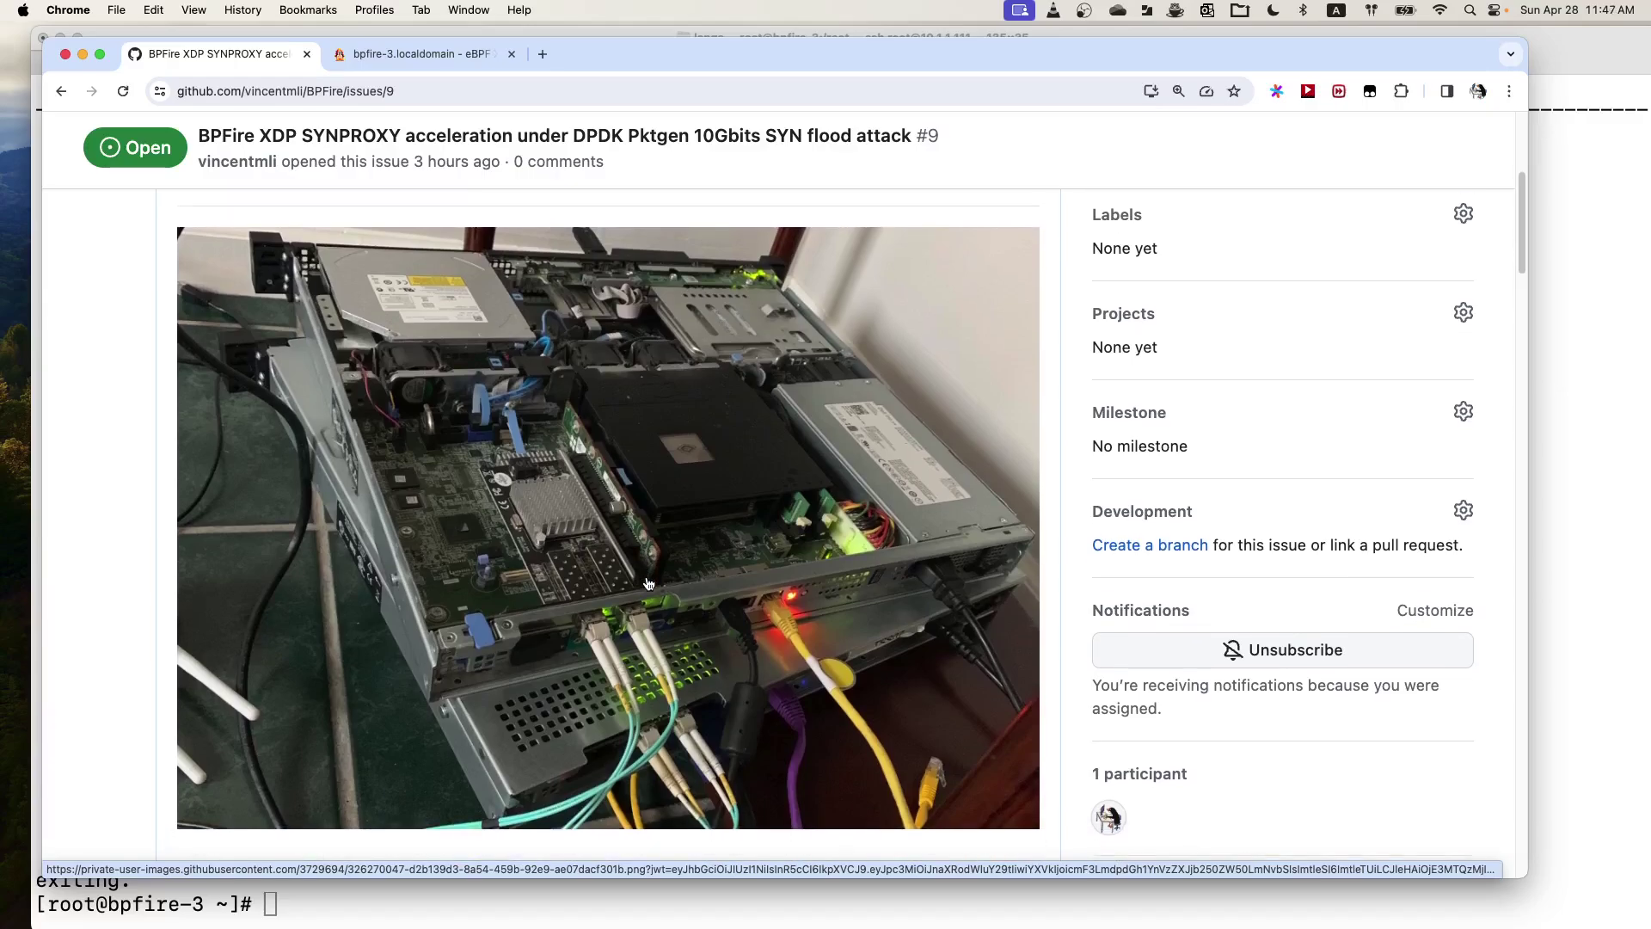